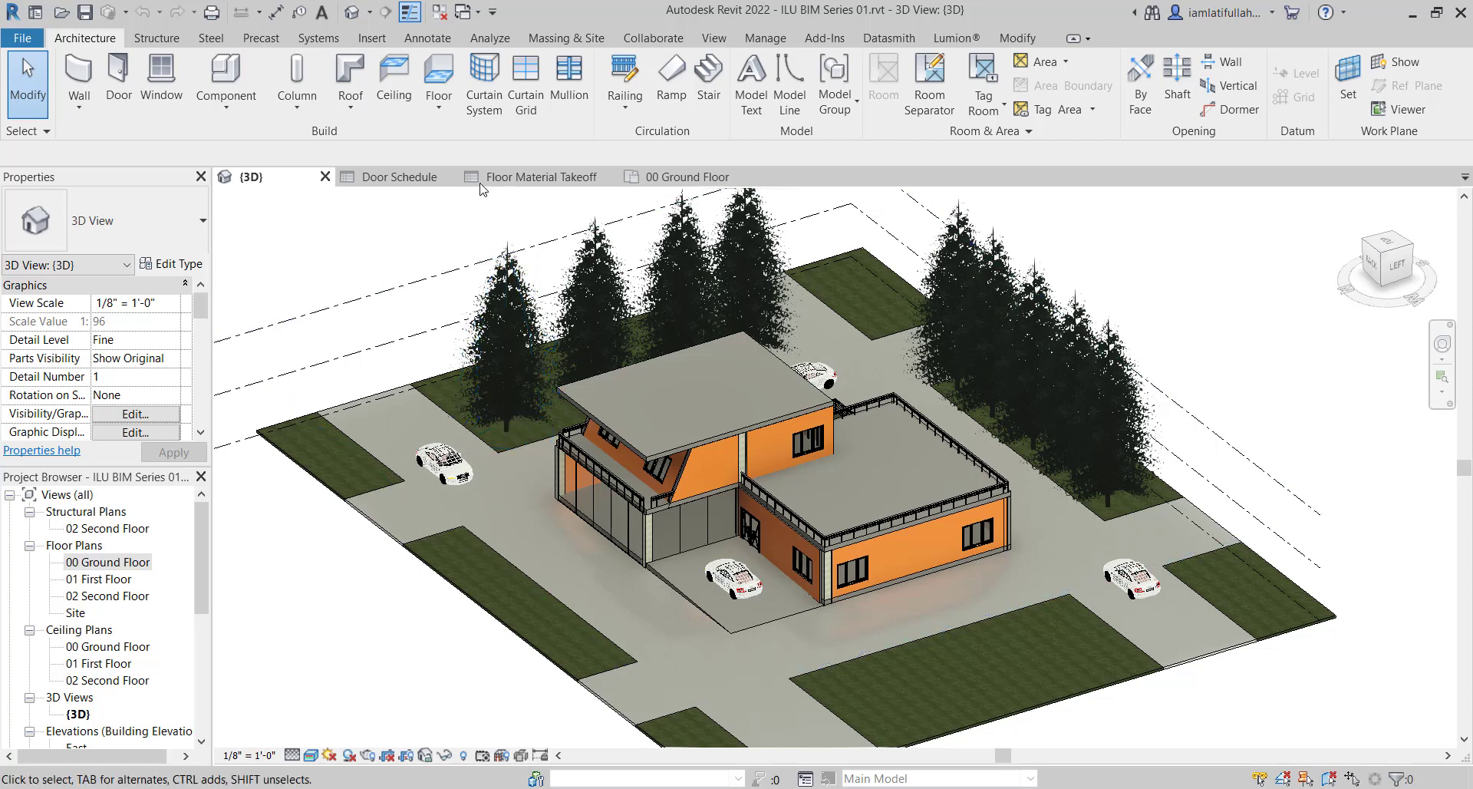
# Review the 3D view, Door Schedule, Floor Material Takeoff and 00 Ground Floor plan of the building model
pyautogui.keyDown('shift'); pyautogui.moveTo(552, 322); pyautogui.dragTo(678, 314, button='middle'); pyautogui.keyUp('shift')
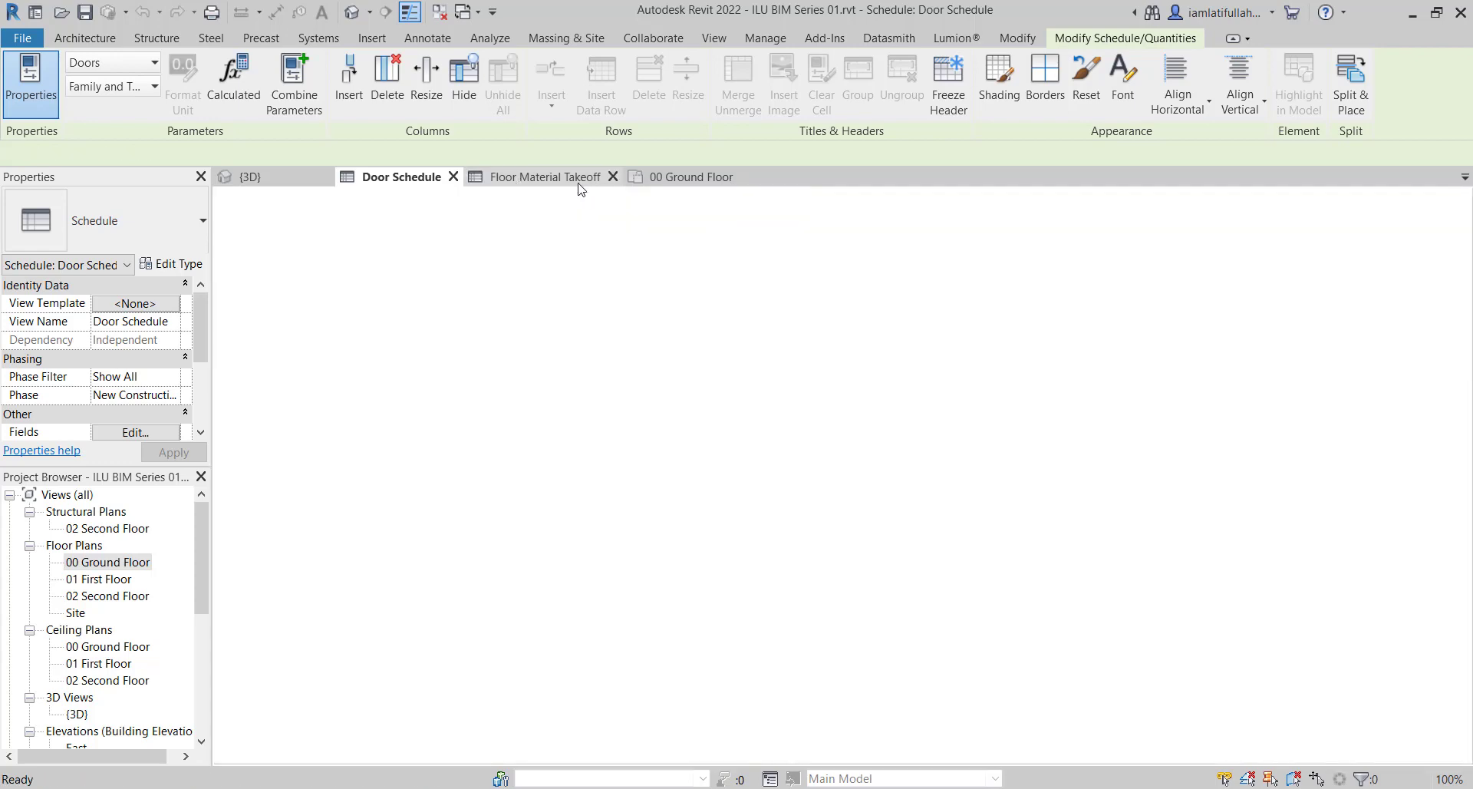
pyautogui.click(577, 186)
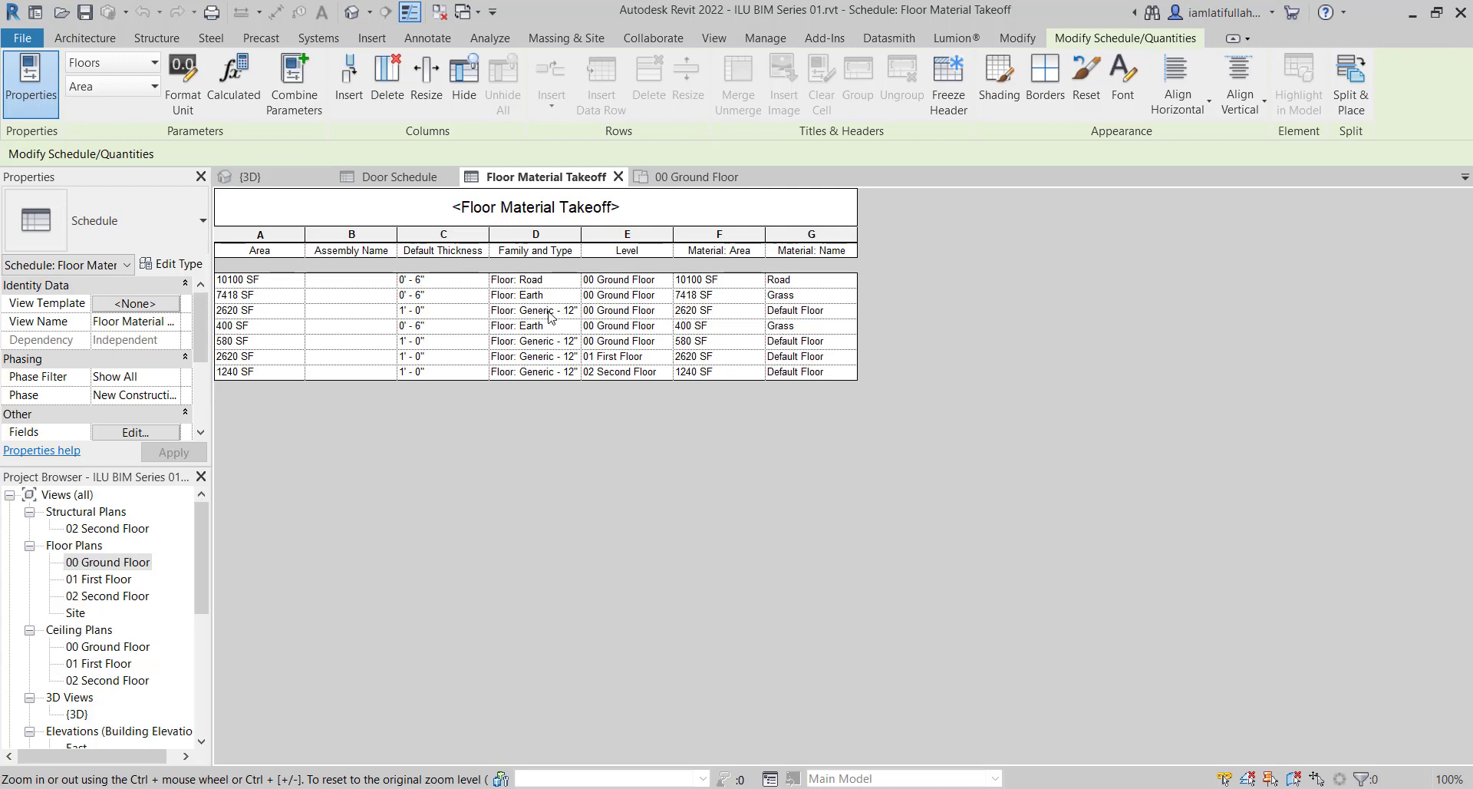
pyautogui.click(268, 184)
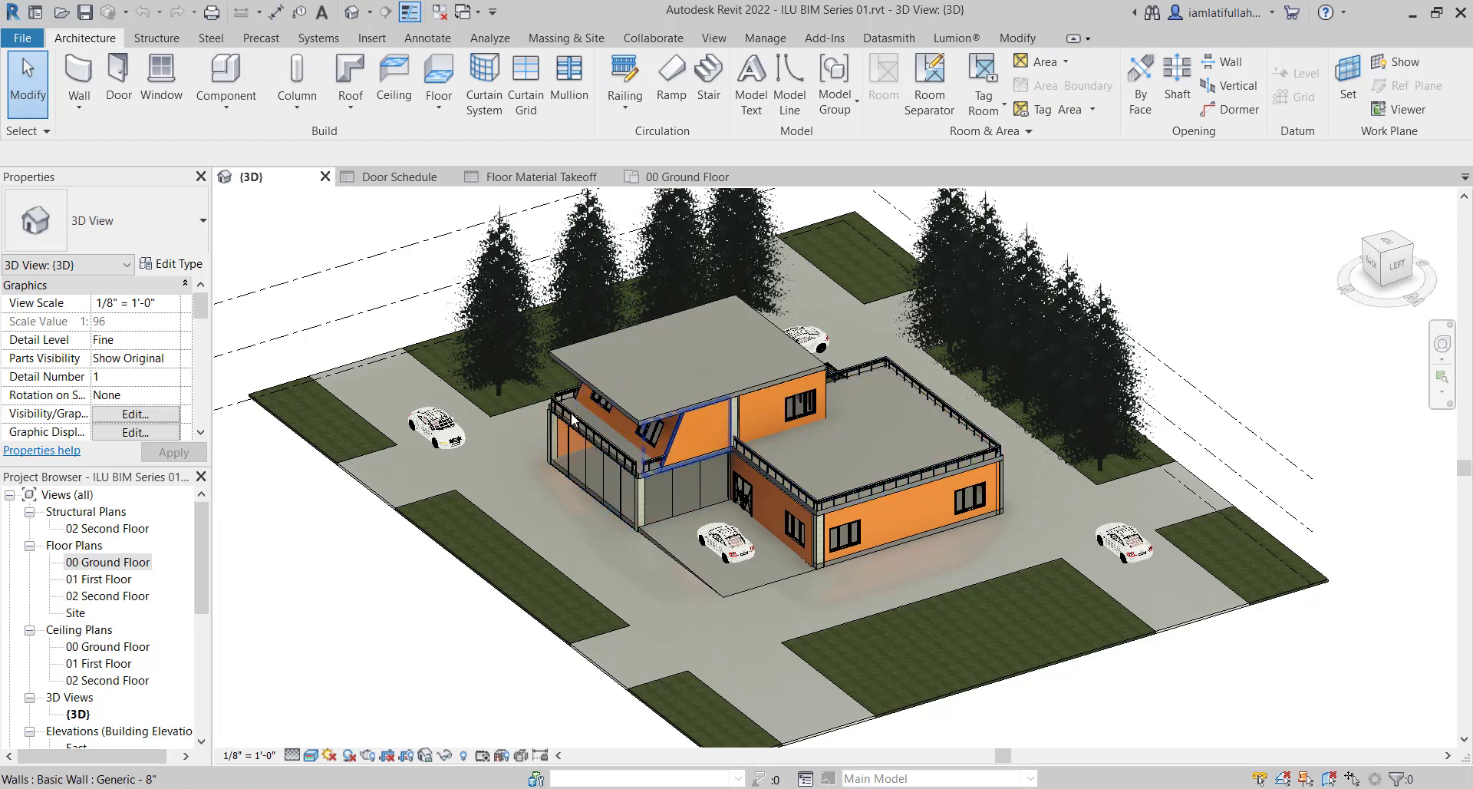
pyautogui.click(686, 176)
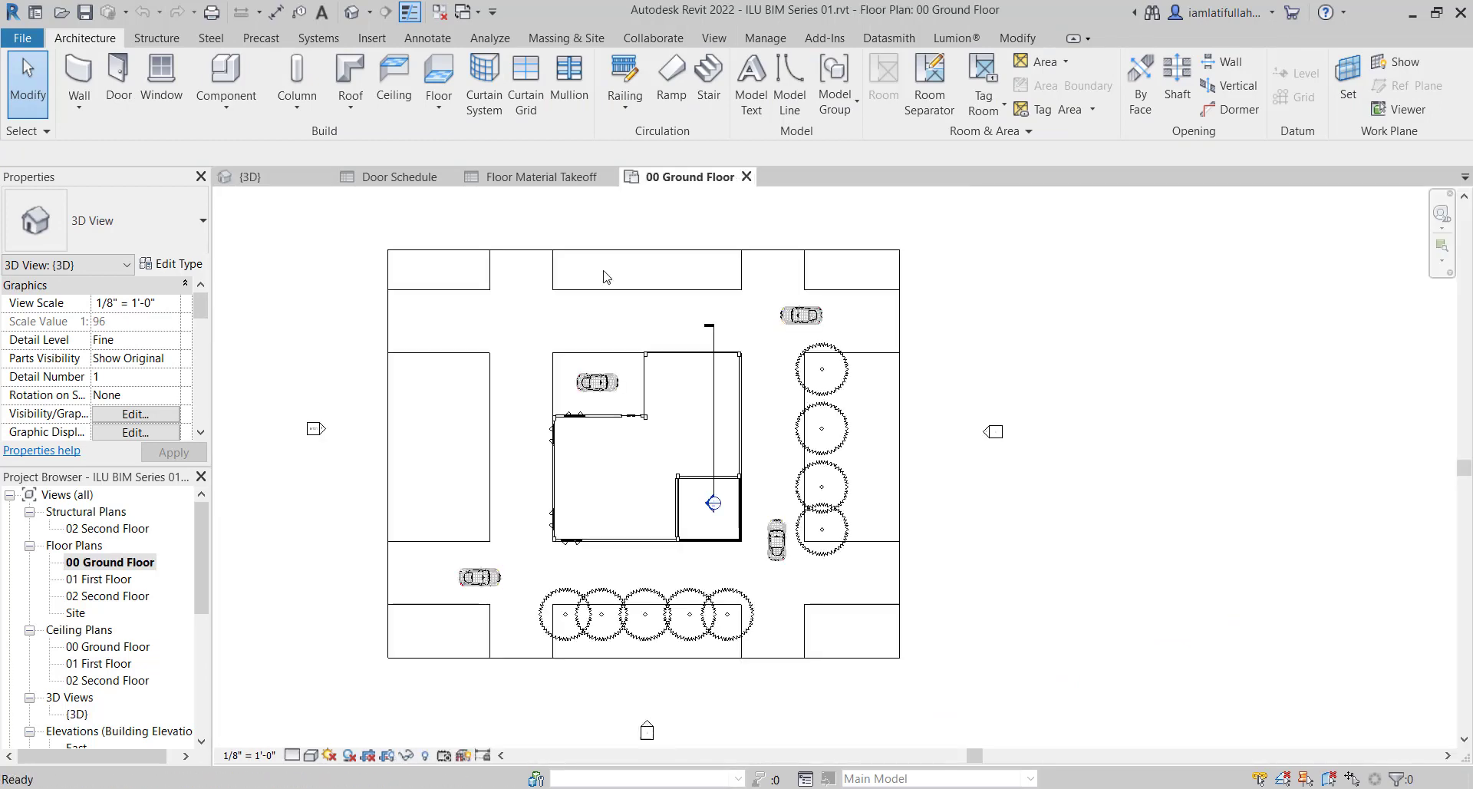
pyautogui.scroll(2, 499, 436)
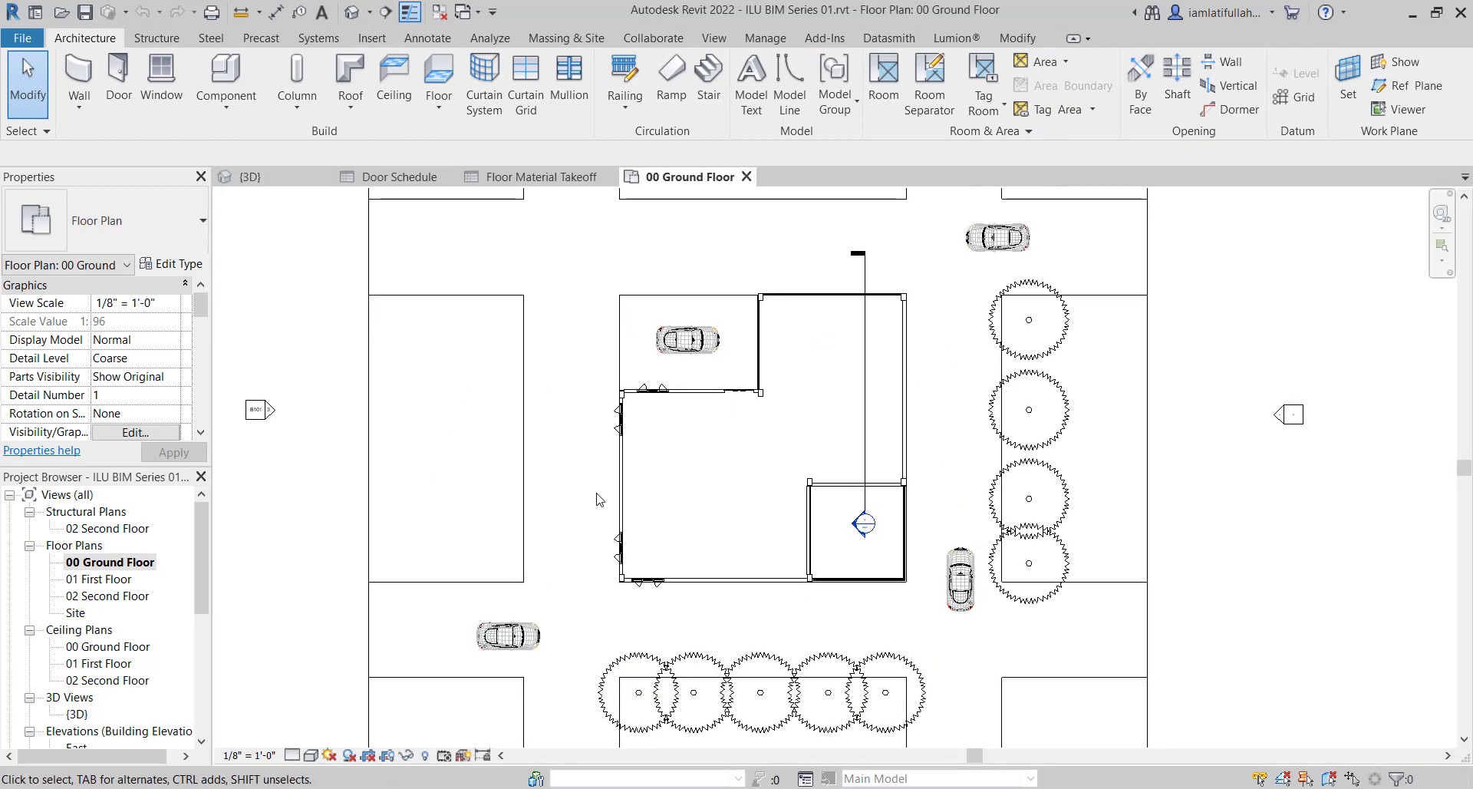
pyautogui.scroll(-2, 599, 500)
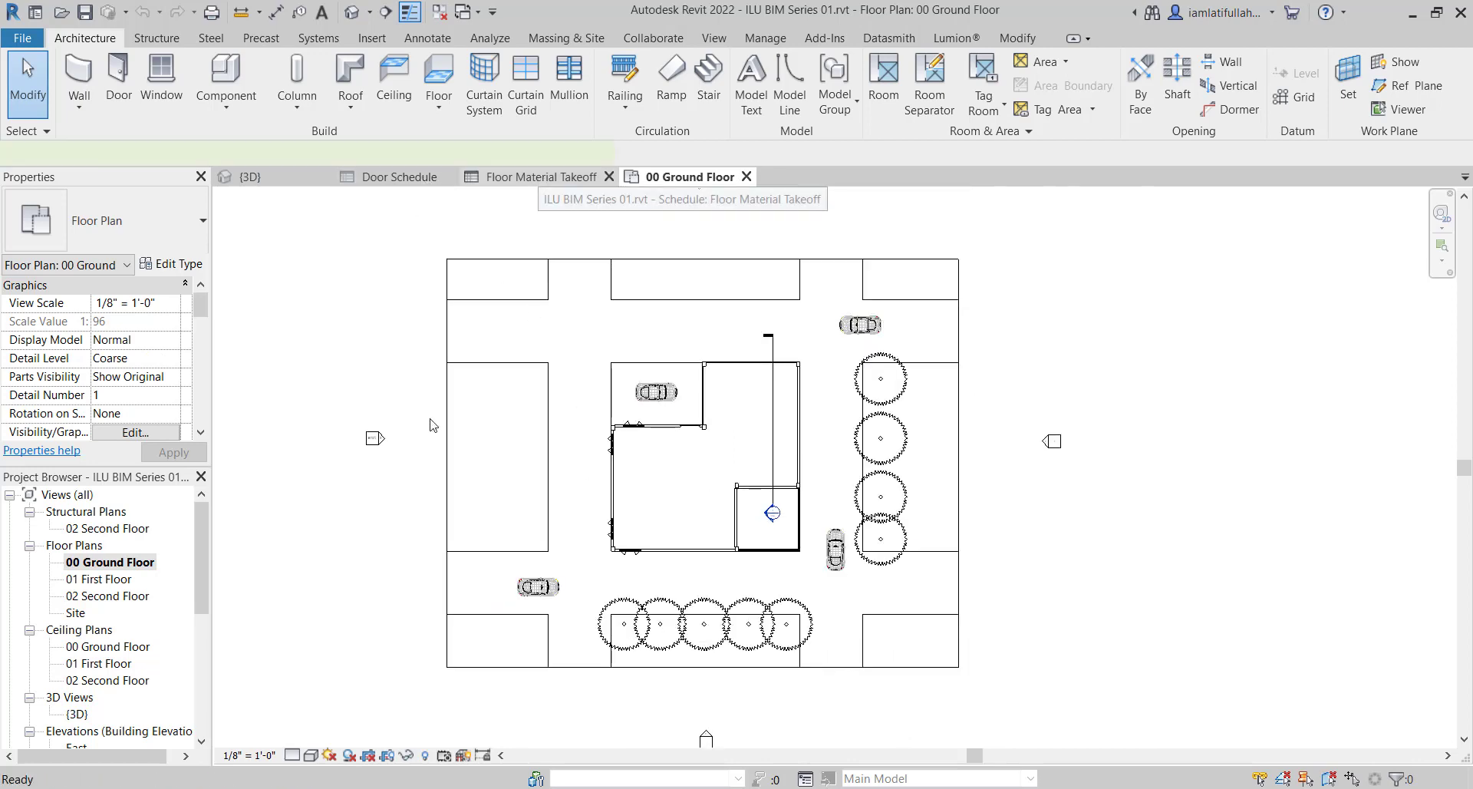
pyautogui.hotkey('ctrl', 'Tab')
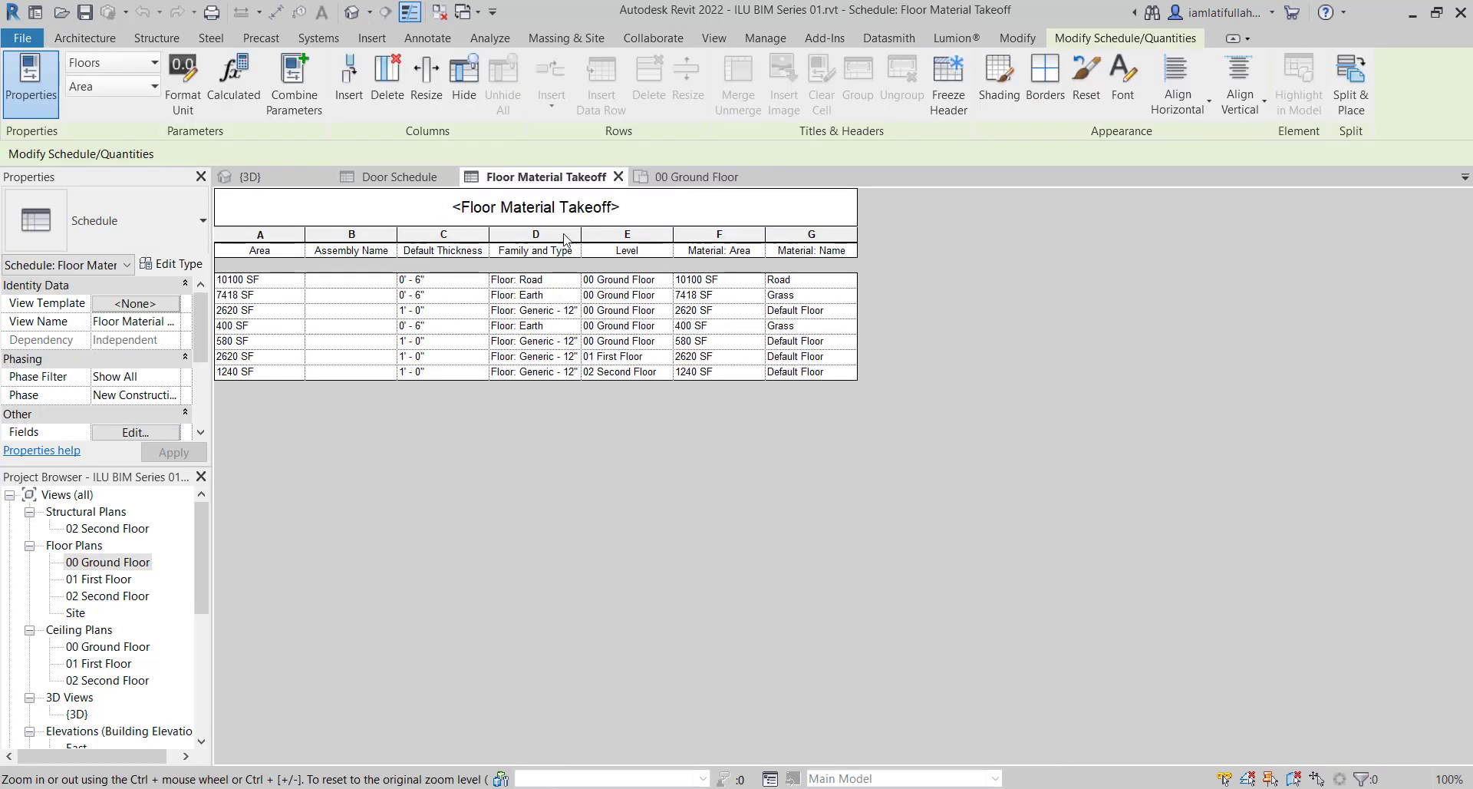
pyautogui.click(299, 183)
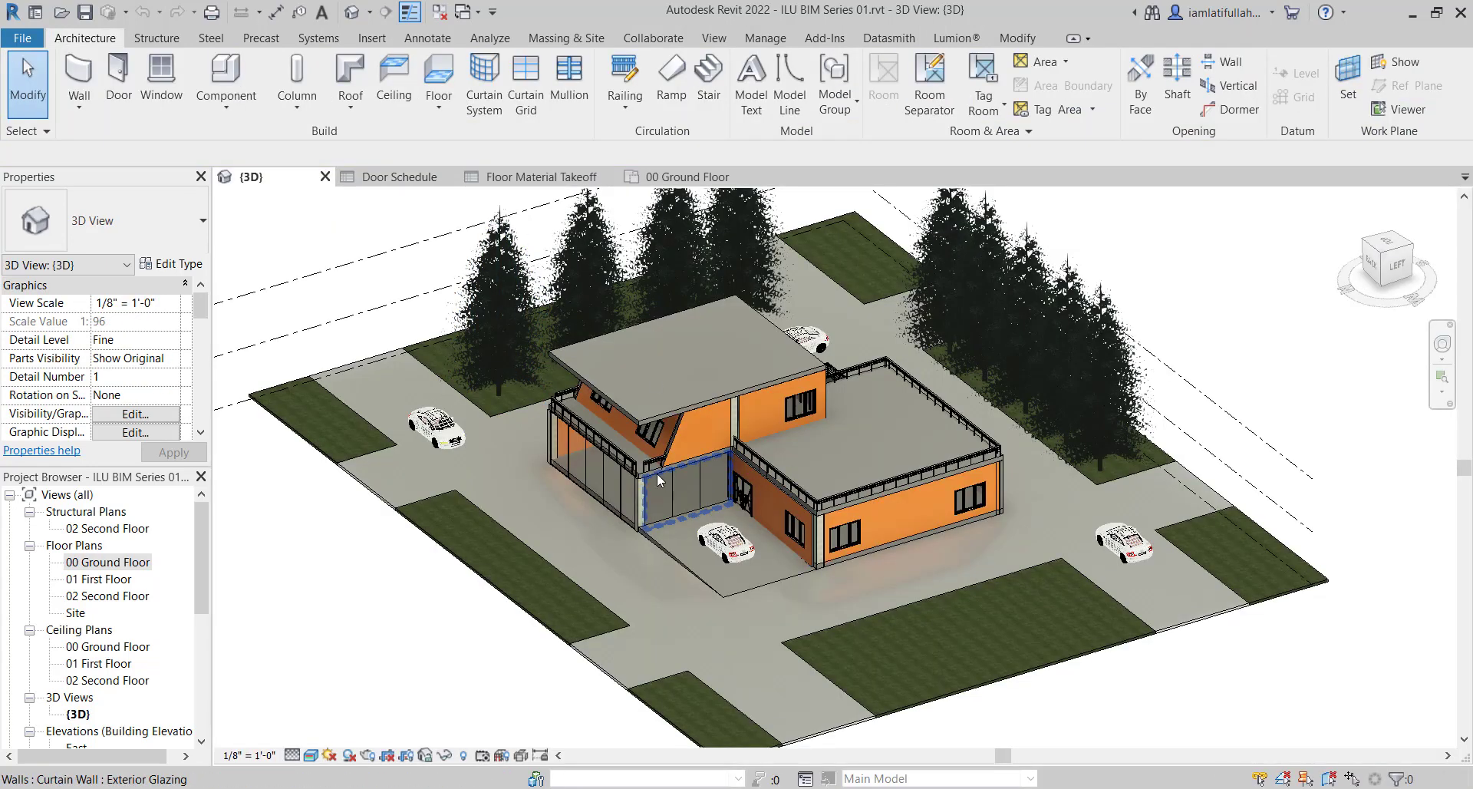
# Examine the 12 x 18 concrete column between the two glazed walls and its instance properties
pyautogui.scroll(2, 653, 473)
pyautogui.scroll(1, 634, 479)
pyautogui.moveTo(634, 479); pyautogui.dragTo(695, 462, button='middle')
pyautogui.scroll(-2, 656, 499)
pyautogui.scroll(1, 698, 487)
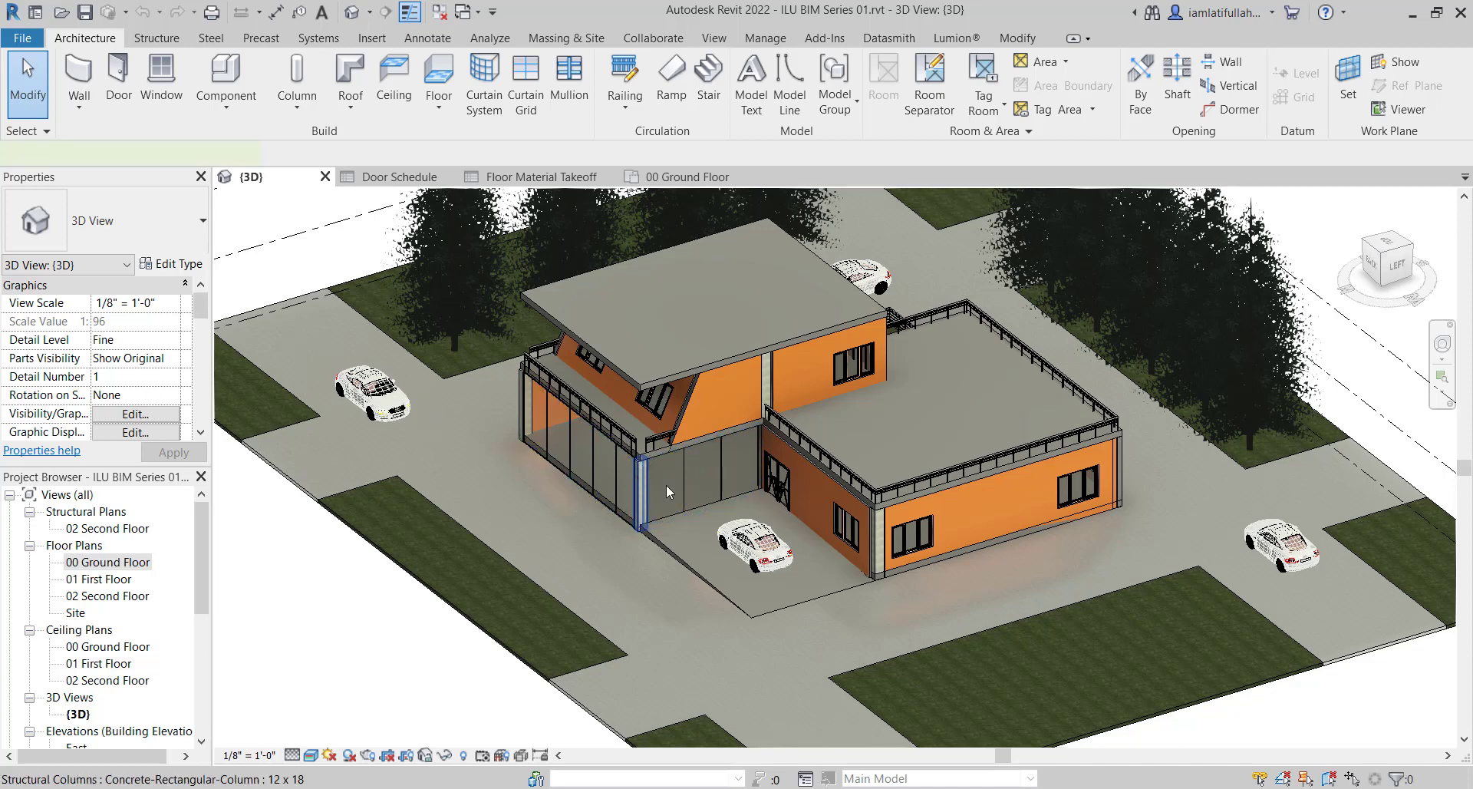
pyautogui.click(643, 485)
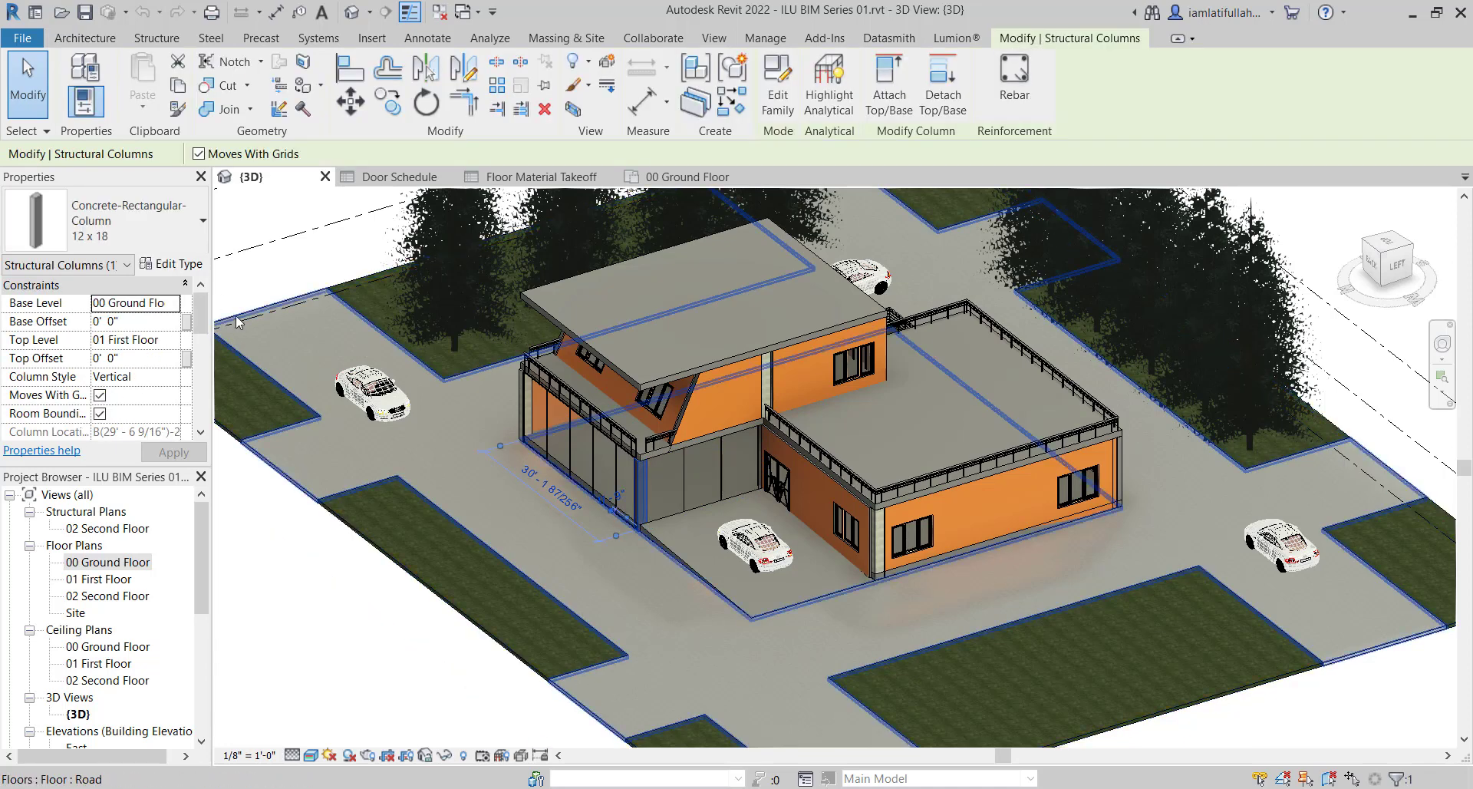
pyautogui.scroll(-1, 199, 341)
pyautogui.scroll(-6, 199, 341)
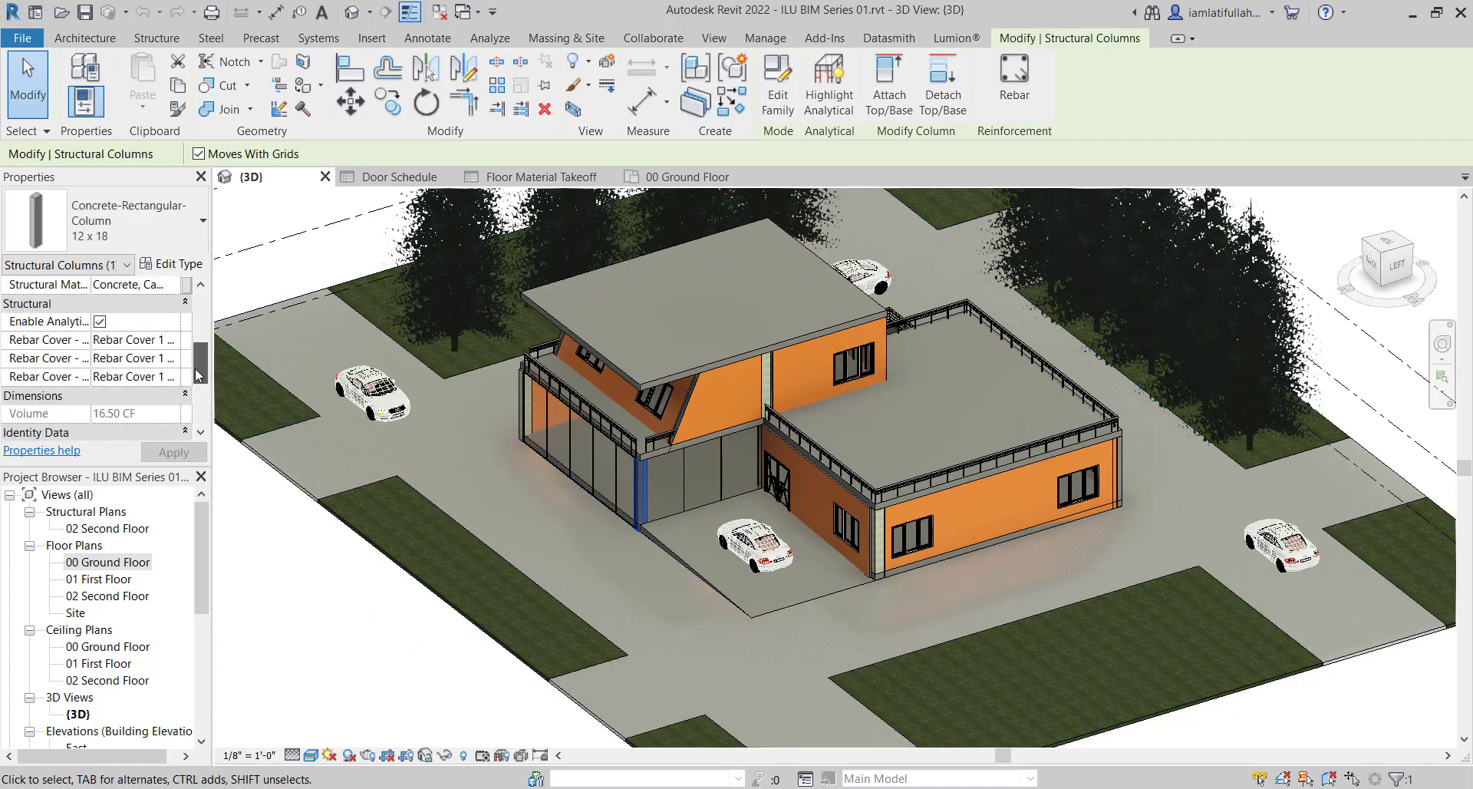
pyautogui.scroll(9, 198, 340)
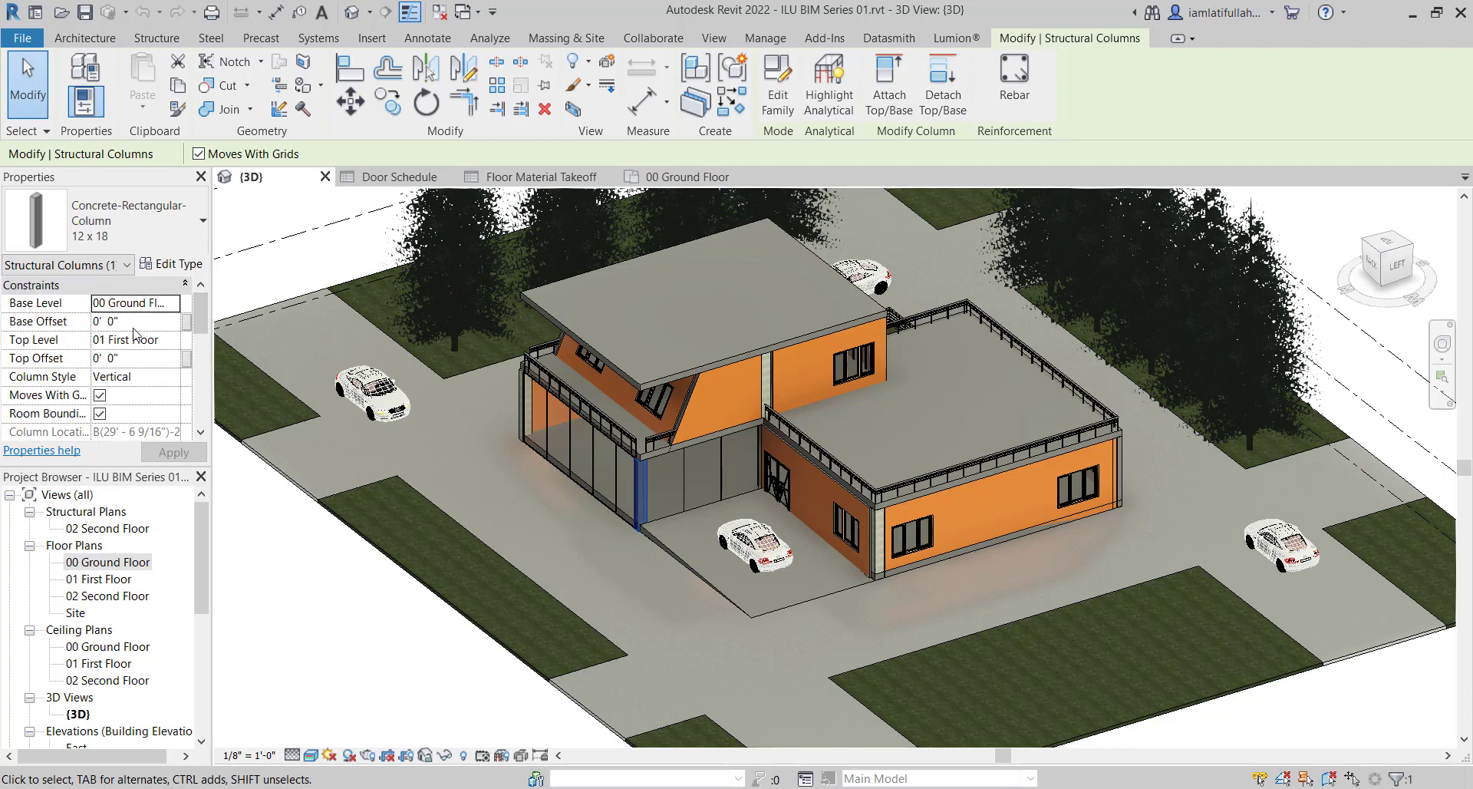
pyautogui.click(648, 495)
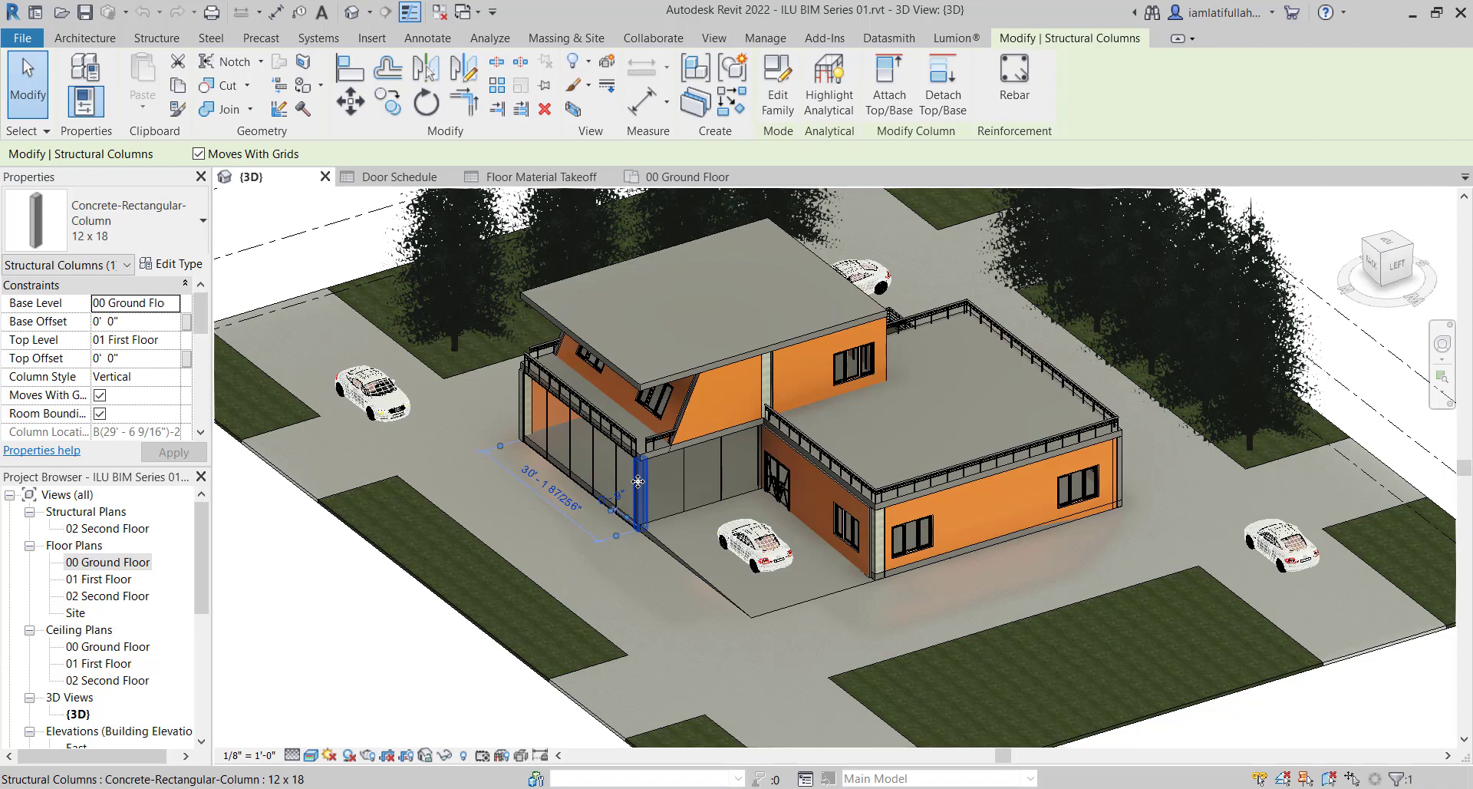
pyautogui.scroll(3, 602, 485)
pyautogui.scroll(-3, 631, 490)
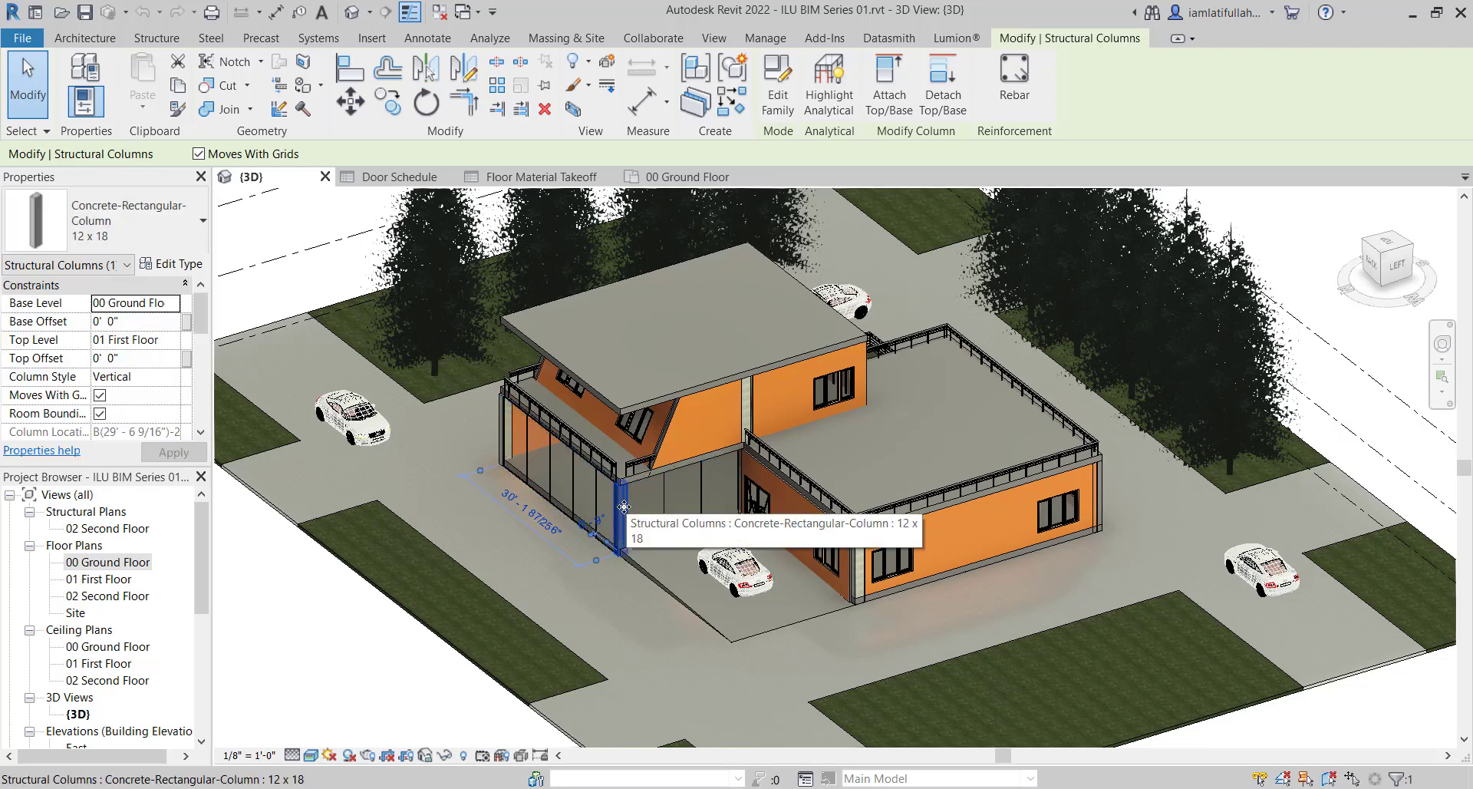
pyautogui.press('Escape')
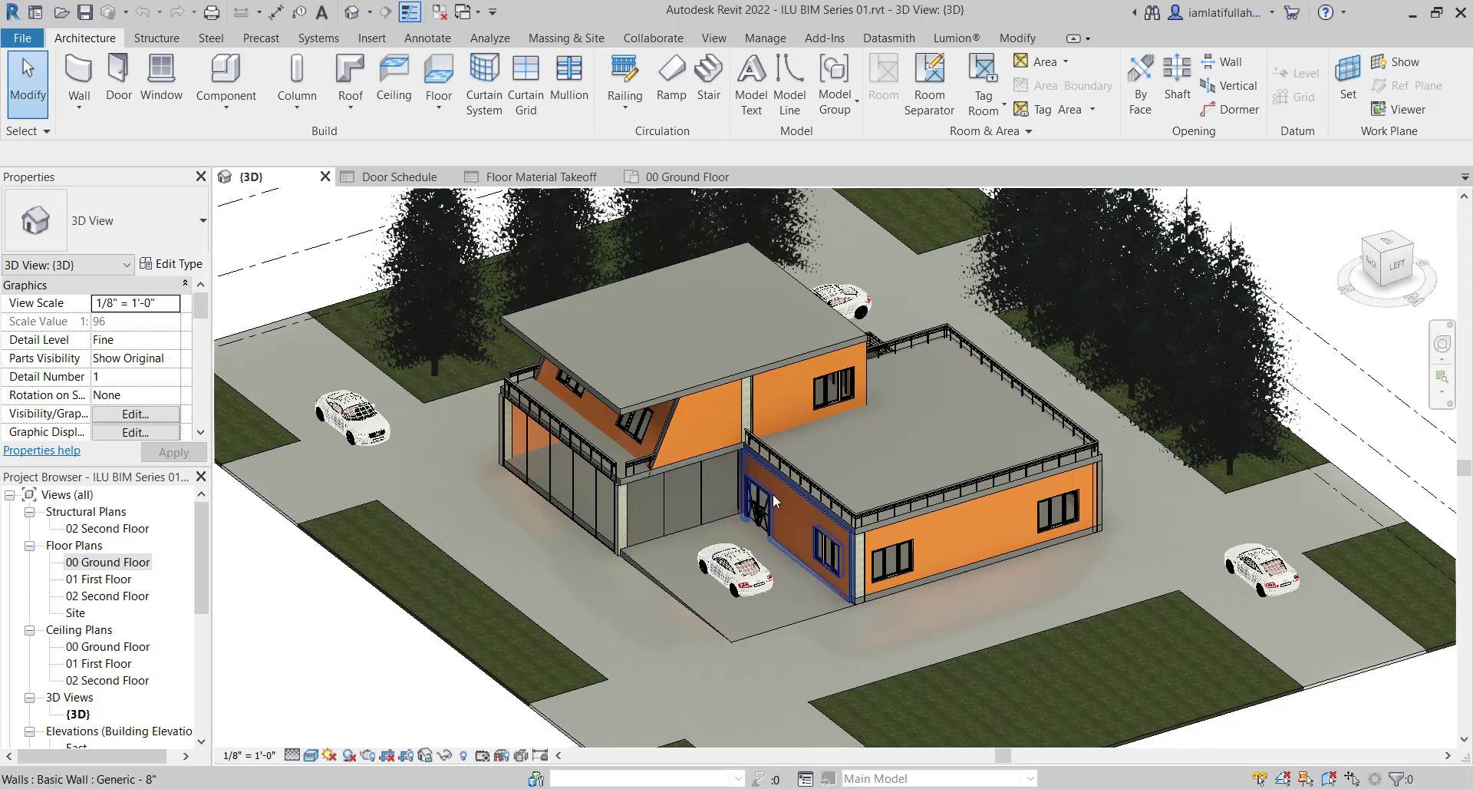
# Set dimension b of the 12 x 18 concrete rectangular column type to 1' 6"
pyautogui.click(615, 522)
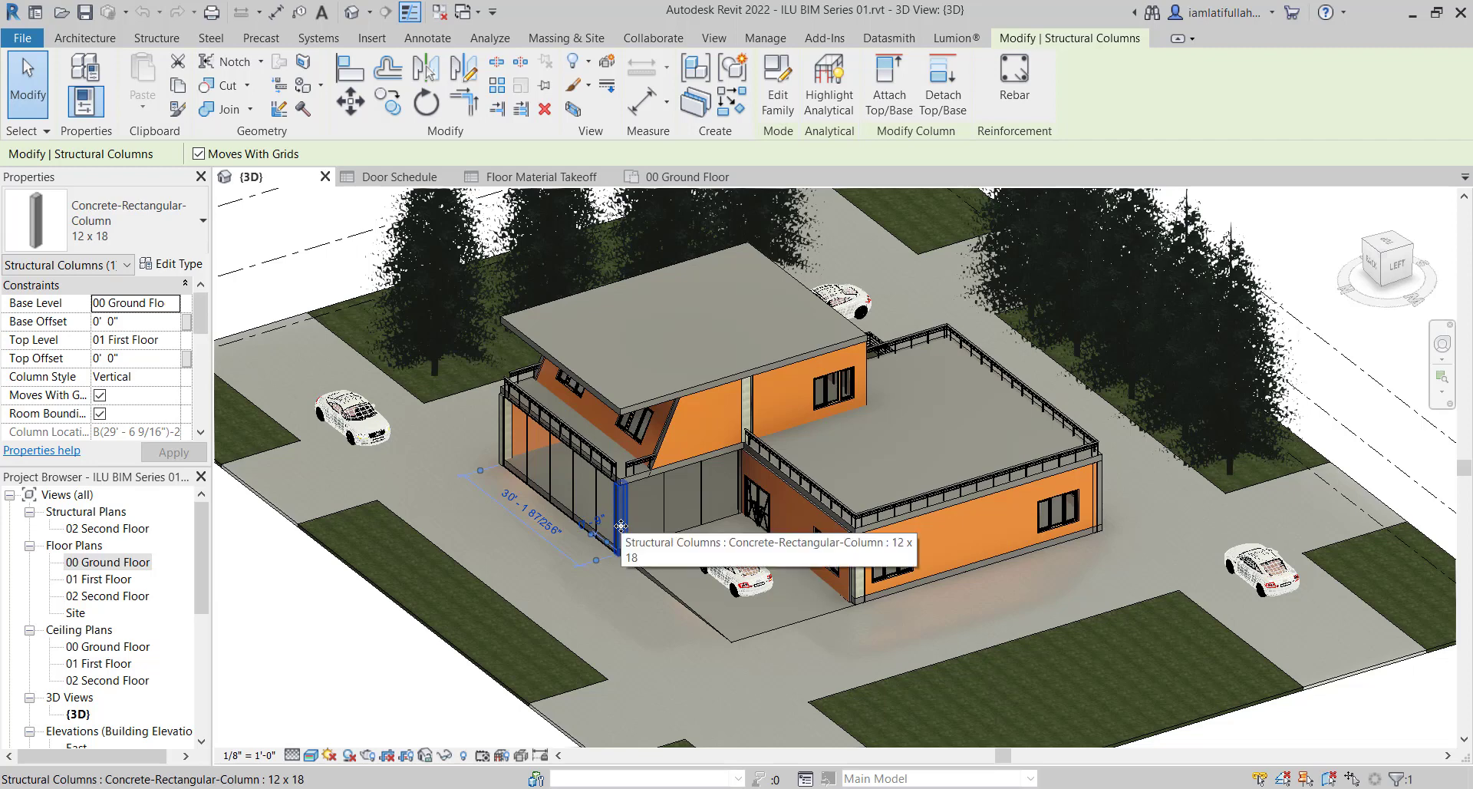
pyautogui.click(185, 268)
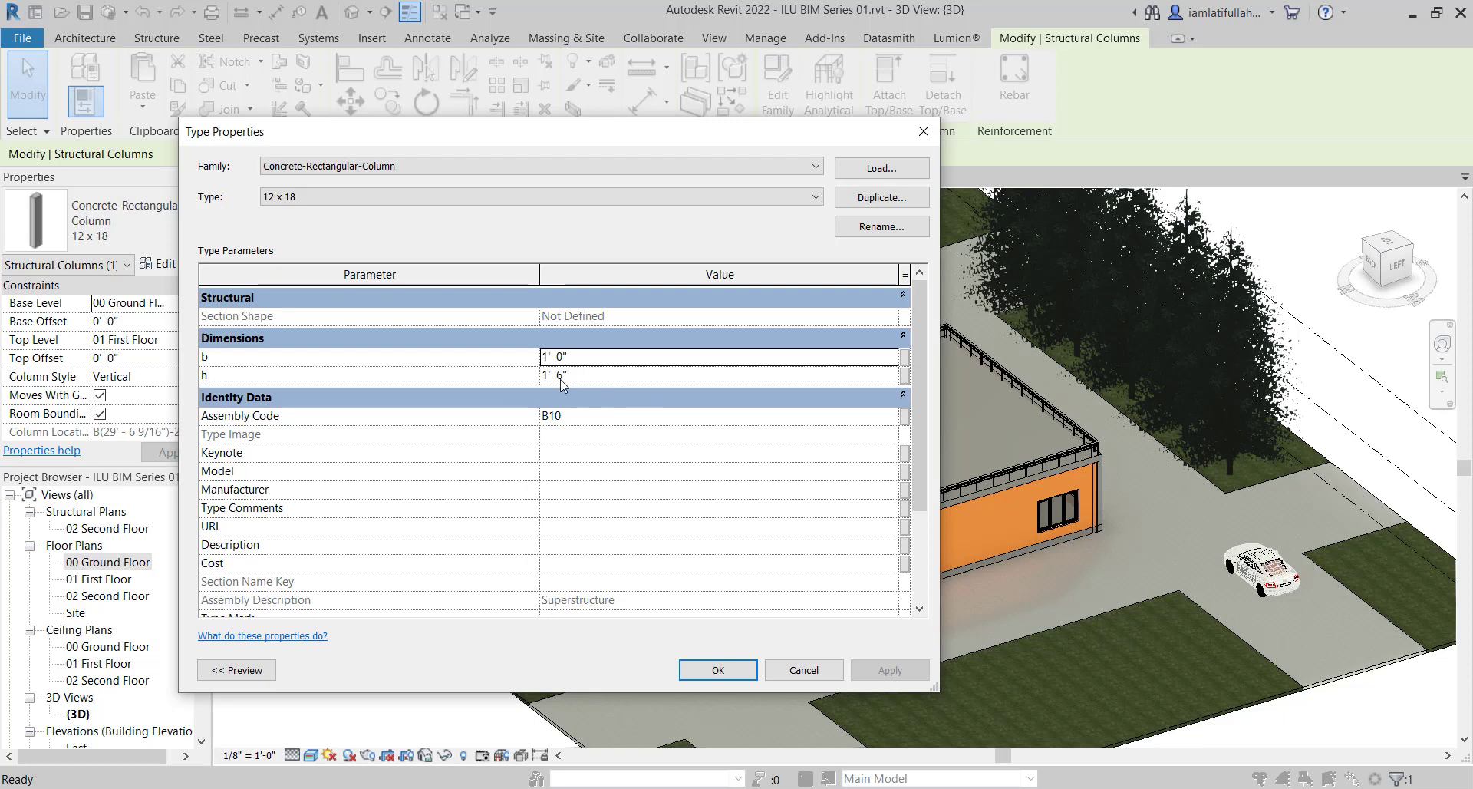
pyautogui.click(569, 356)
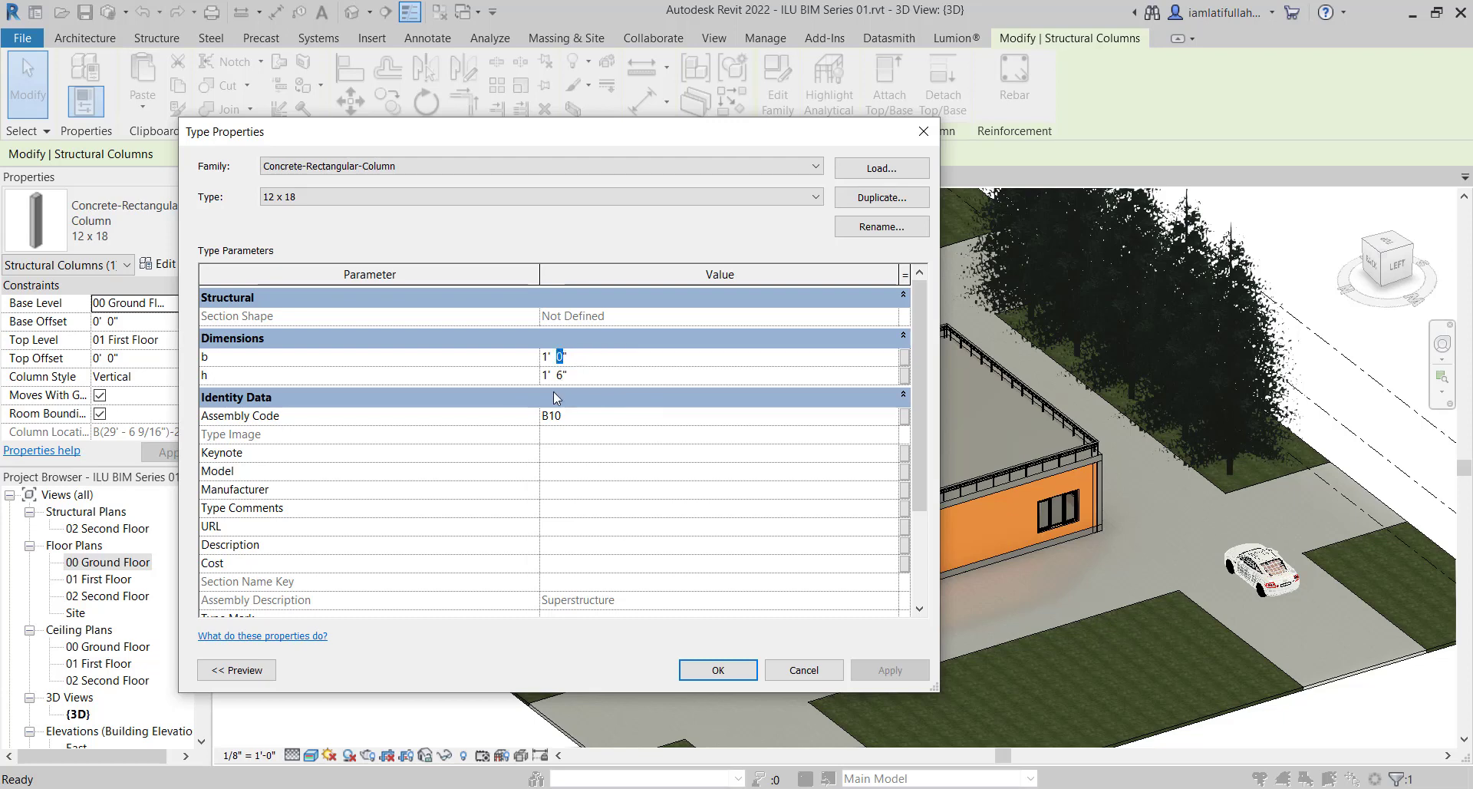
pyautogui.press('Return')
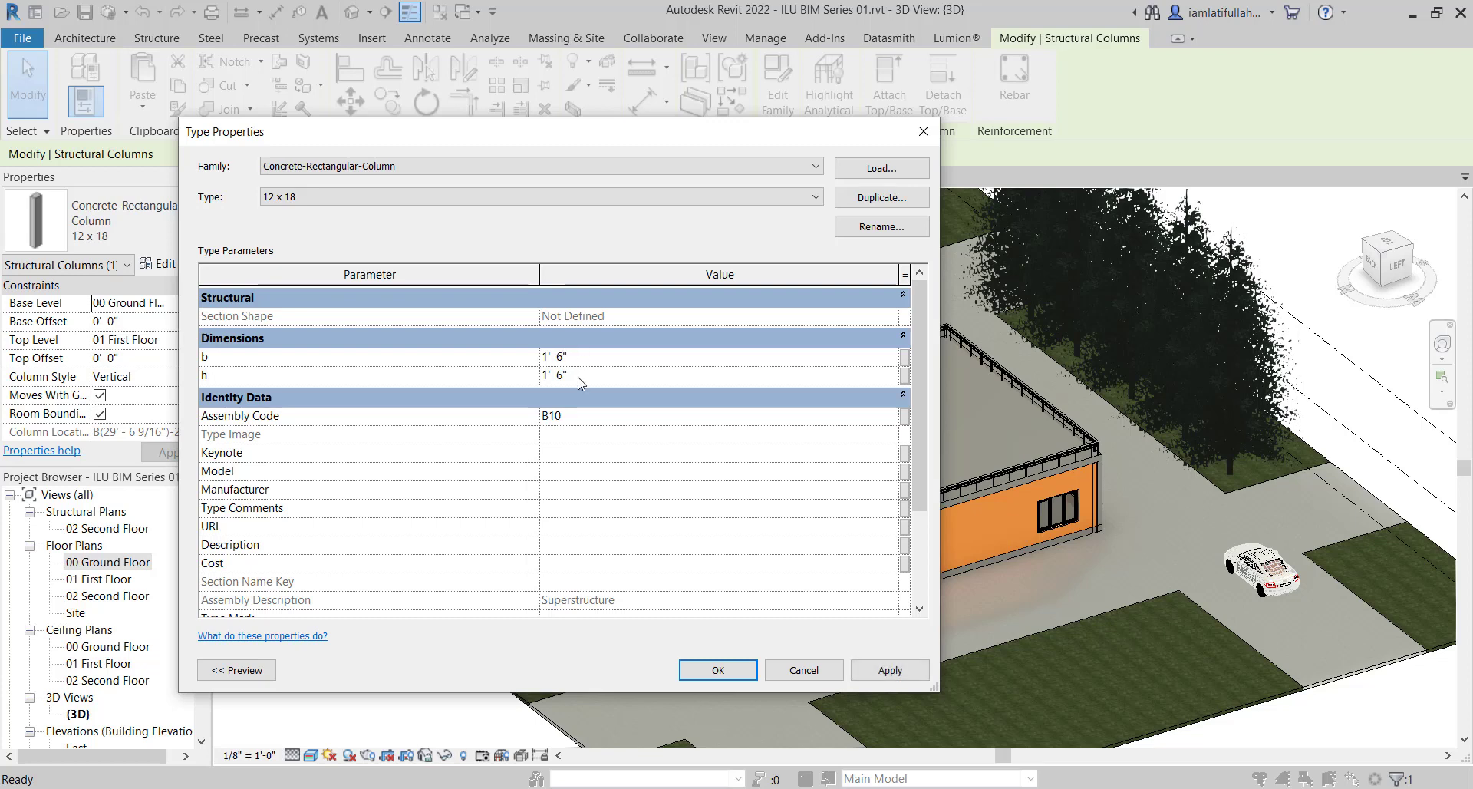
pyautogui.click(578, 357)
pyautogui.click(727, 672)
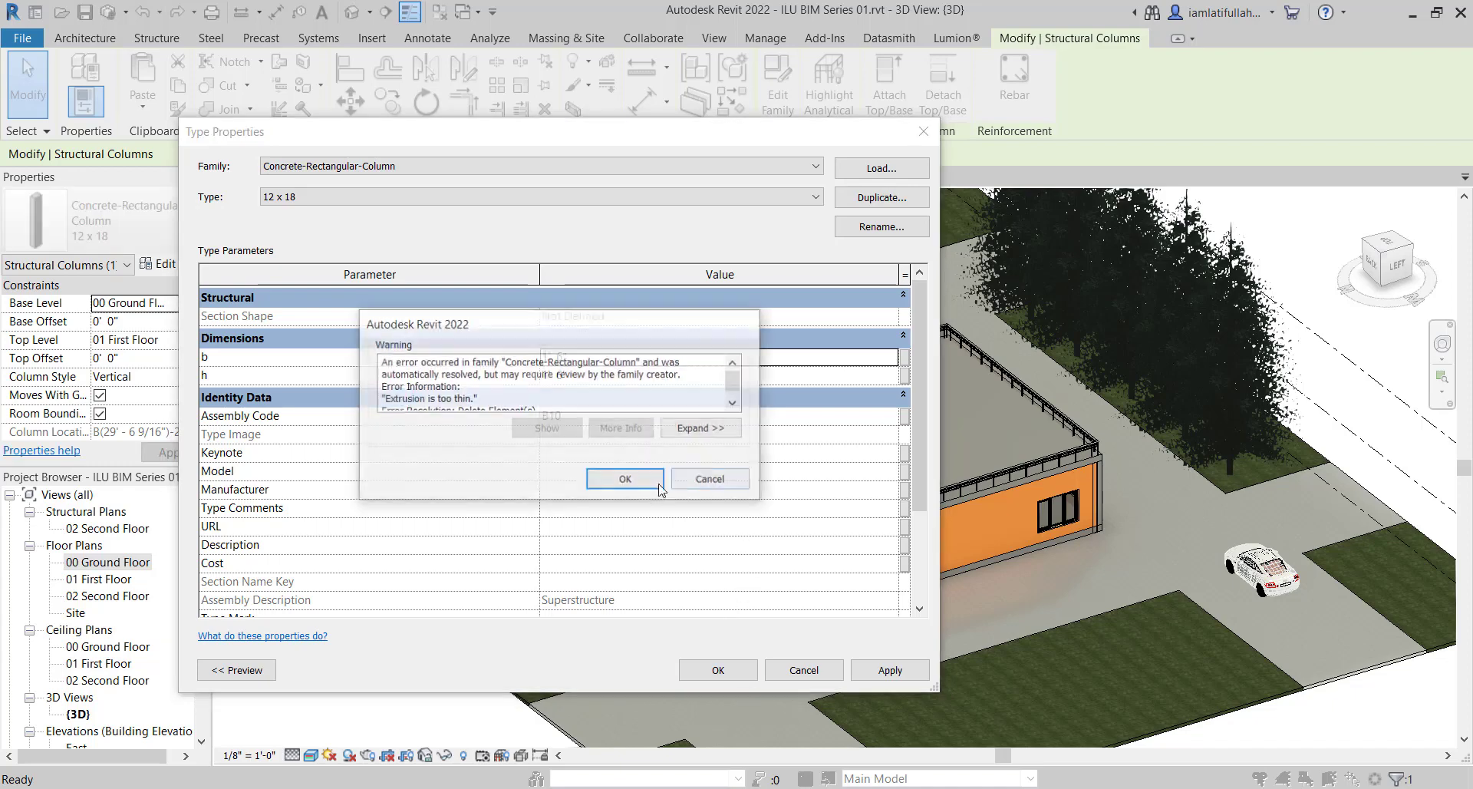
pyautogui.click(623, 477)
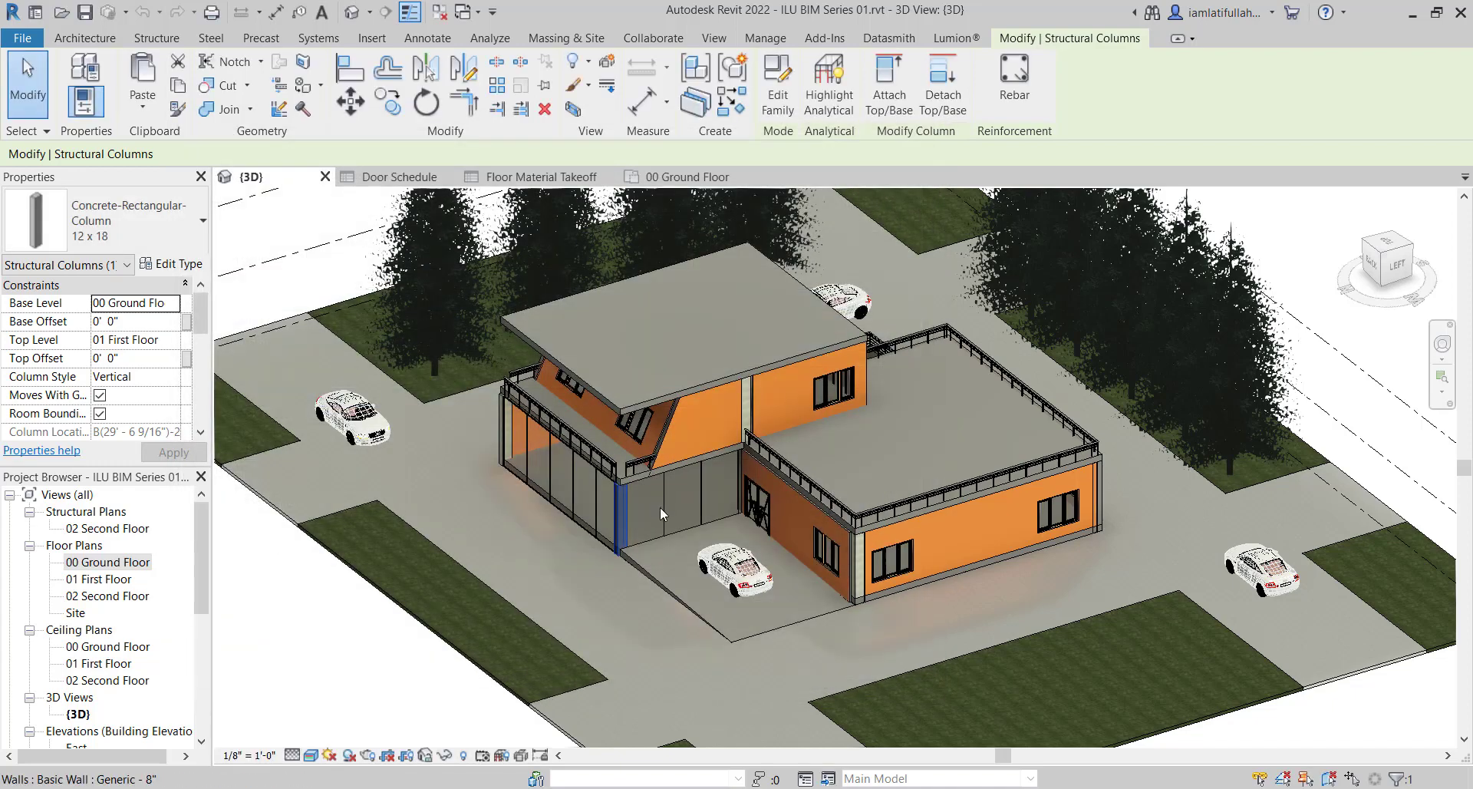
# Examine the resized concrete columns around the glazed front of the building
pyautogui.scroll(5, 643, 542)
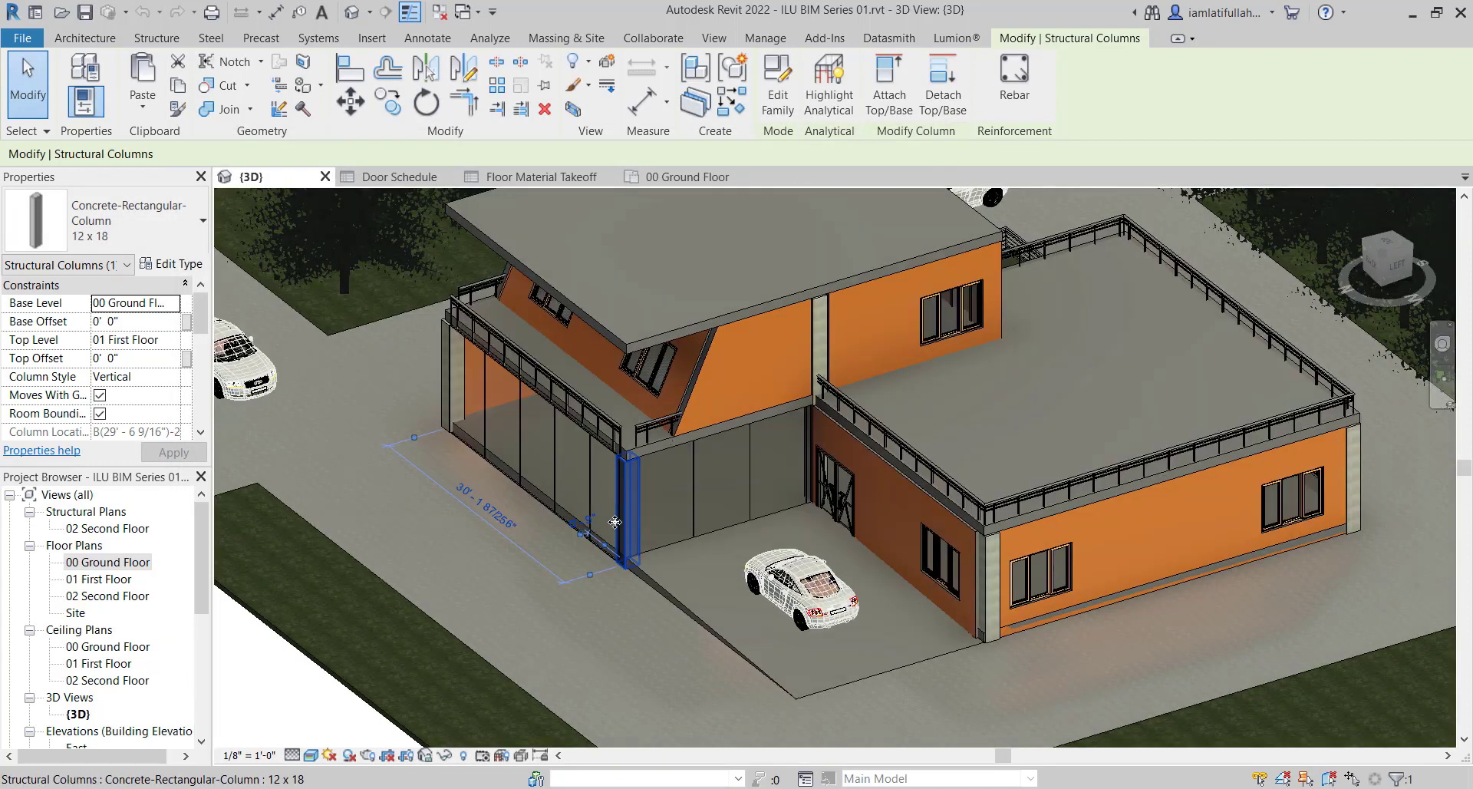
pyautogui.press('Escape')
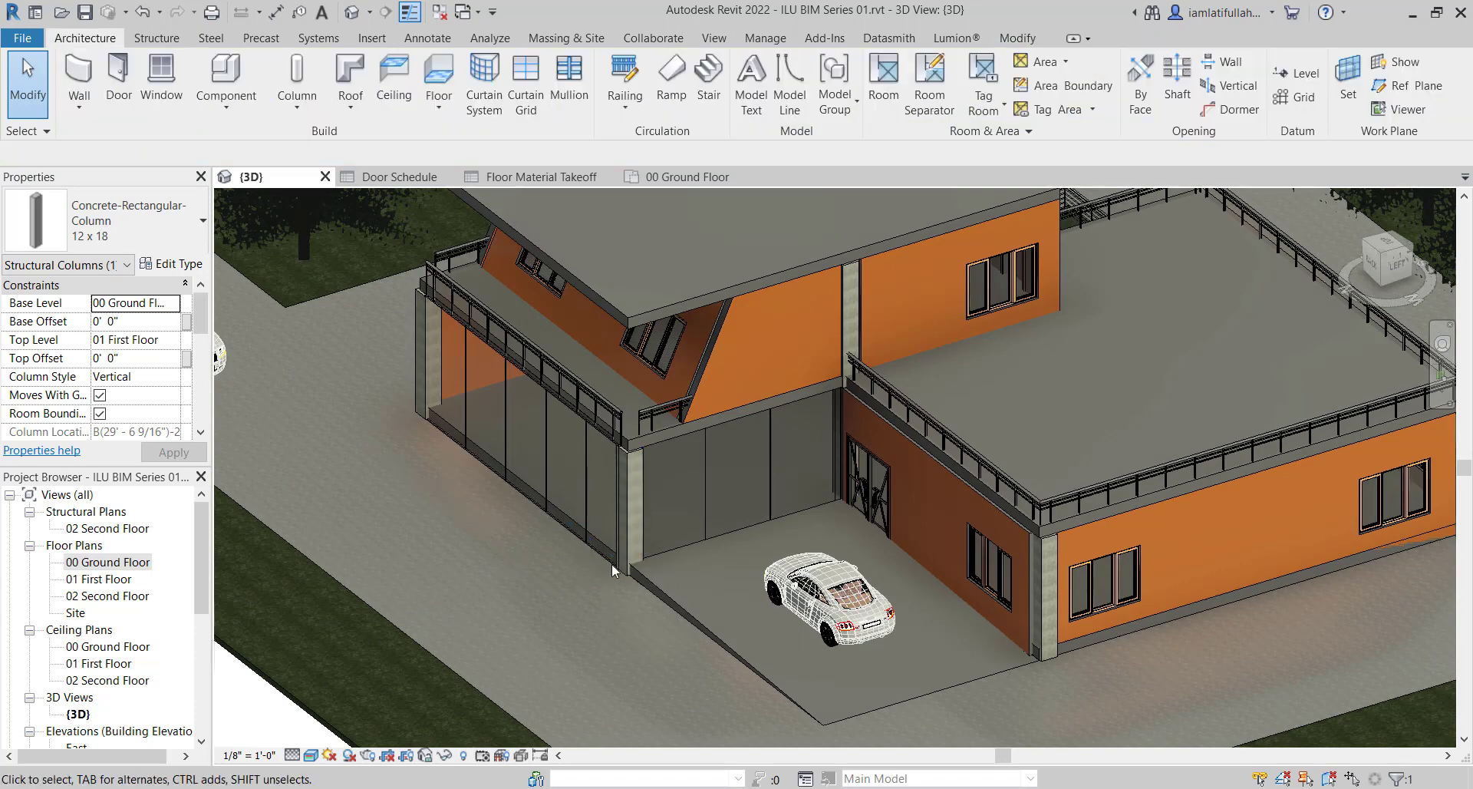
pyautogui.scroll(5, 611, 563)
pyautogui.scroll(-4, 702, 573)
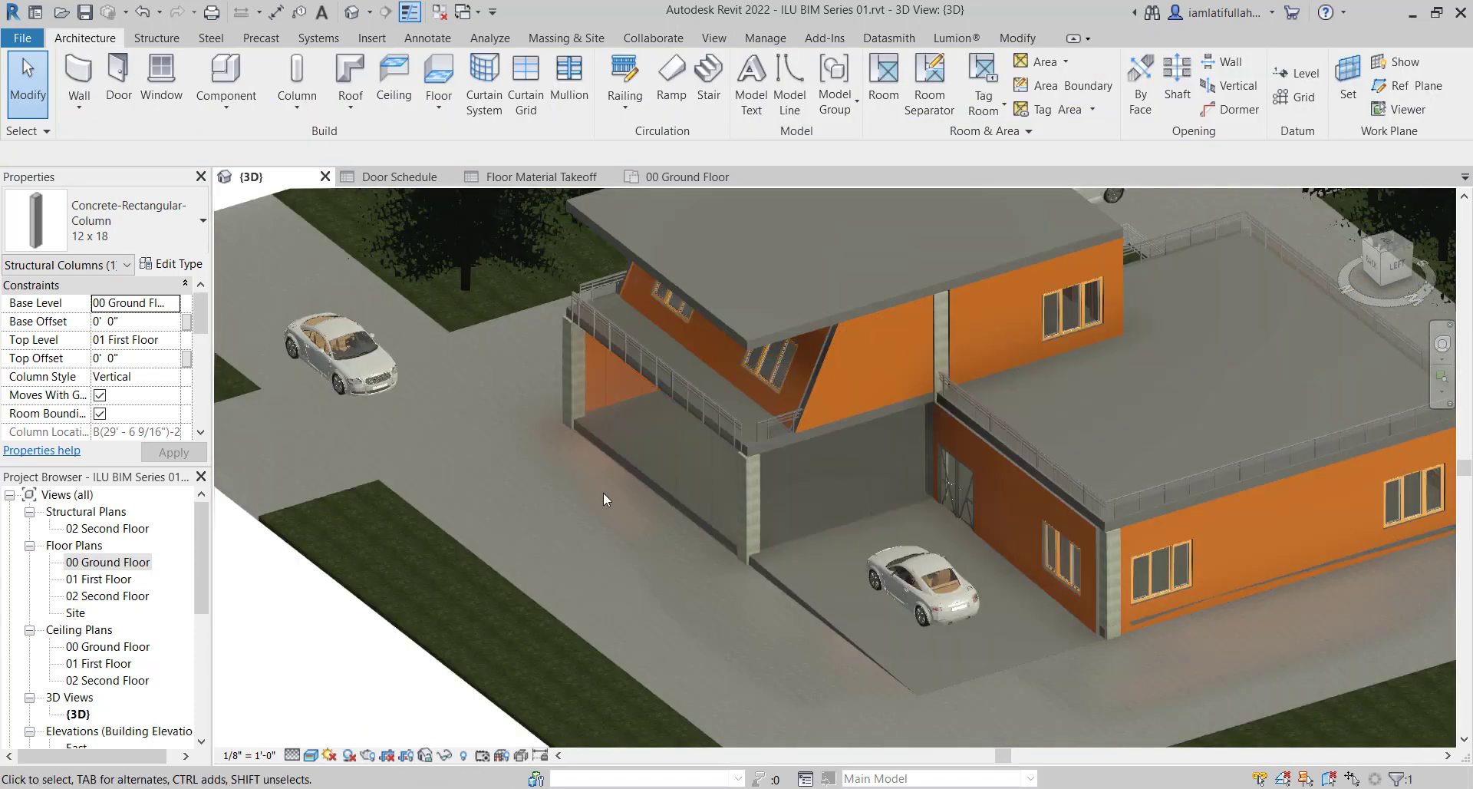
pyautogui.scroll(-1, 605, 500)
pyautogui.moveTo(756, 476); pyautogui.dragTo(702, 495, button='middle')
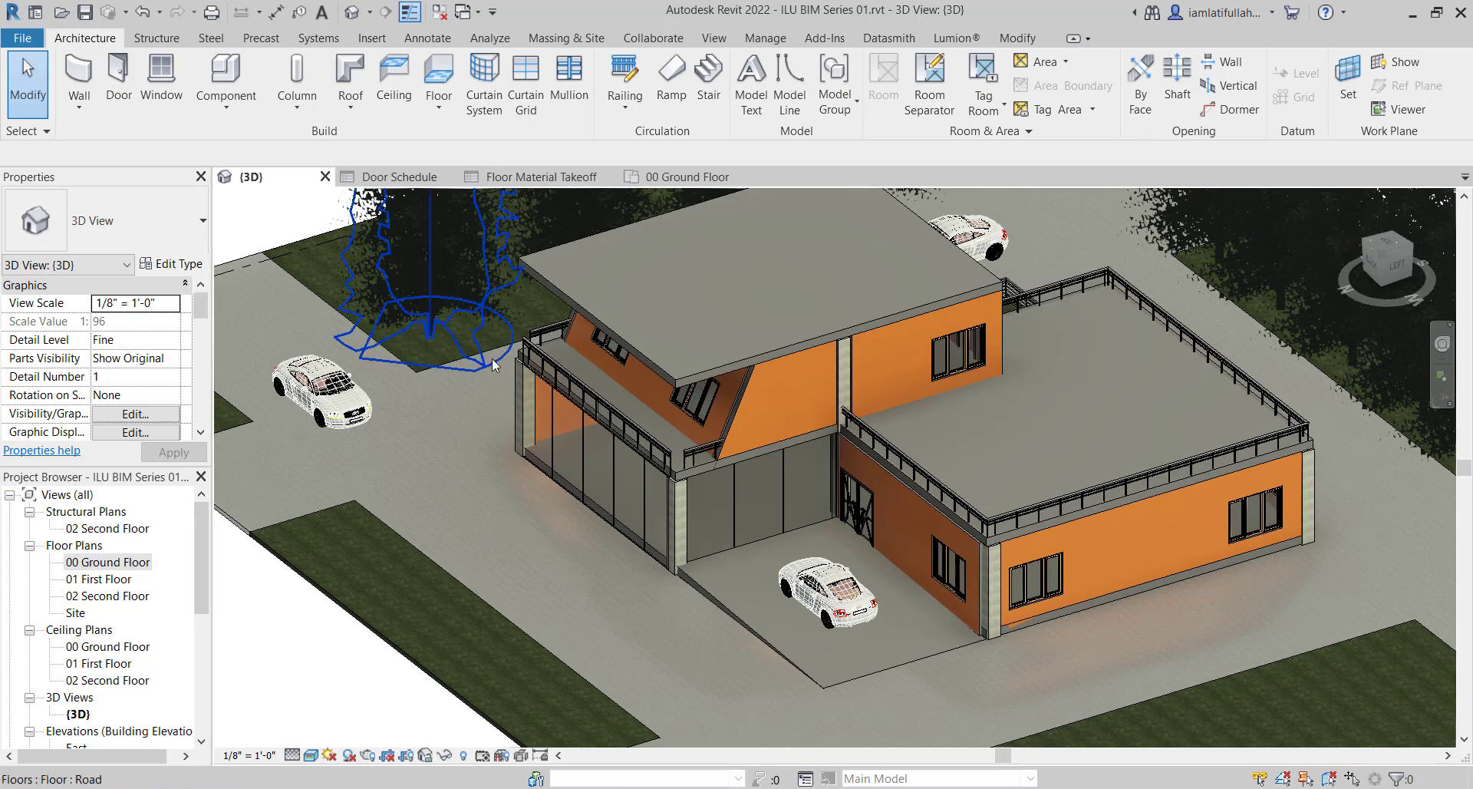
pyautogui.scroll(-2, 494, 366)
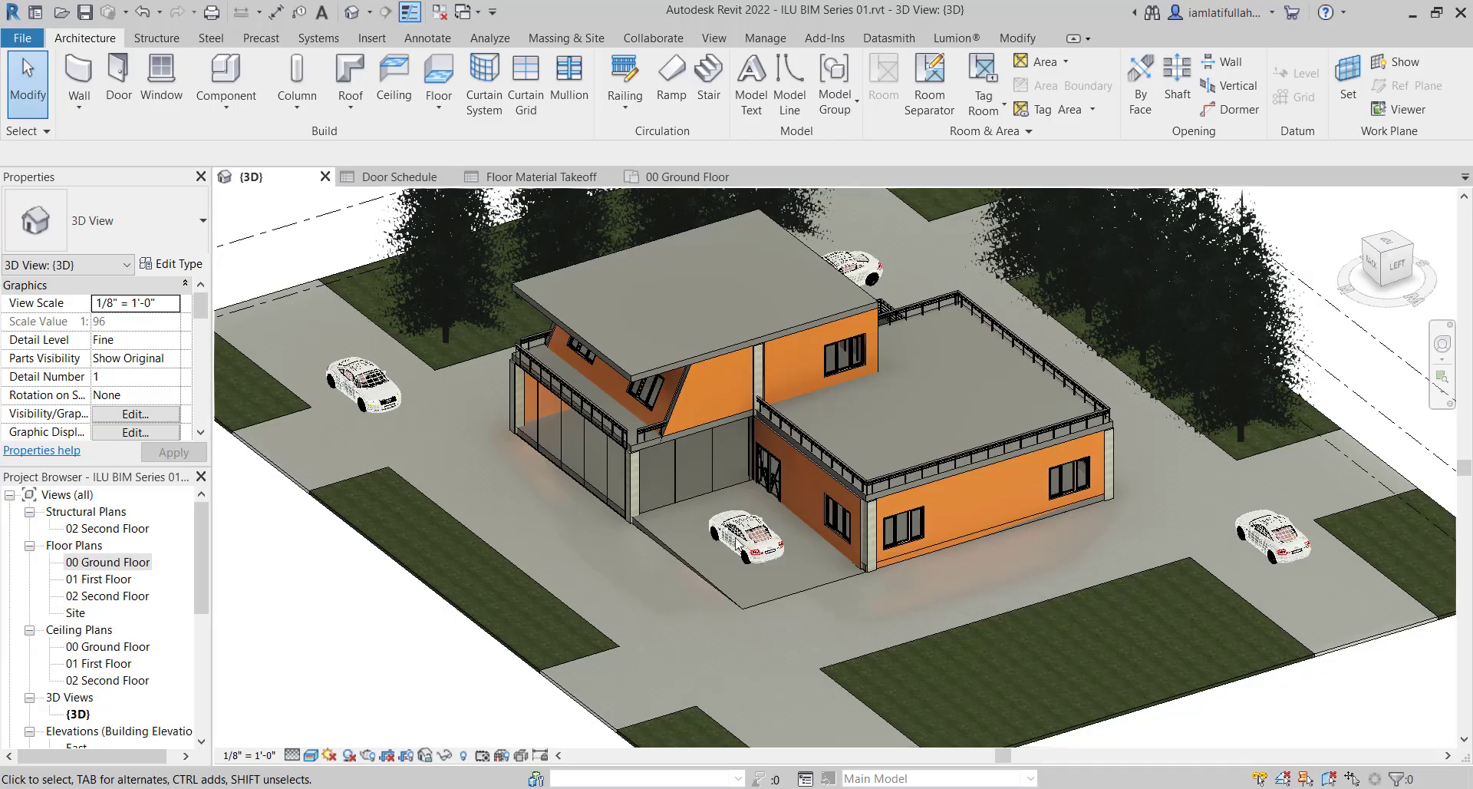
# Examine the whole building from several sides, including the upper-floor walls and the railed roof terrace
pyautogui.scroll(-3, 677, 542)
pyautogui.scroll(3, 716, 494)
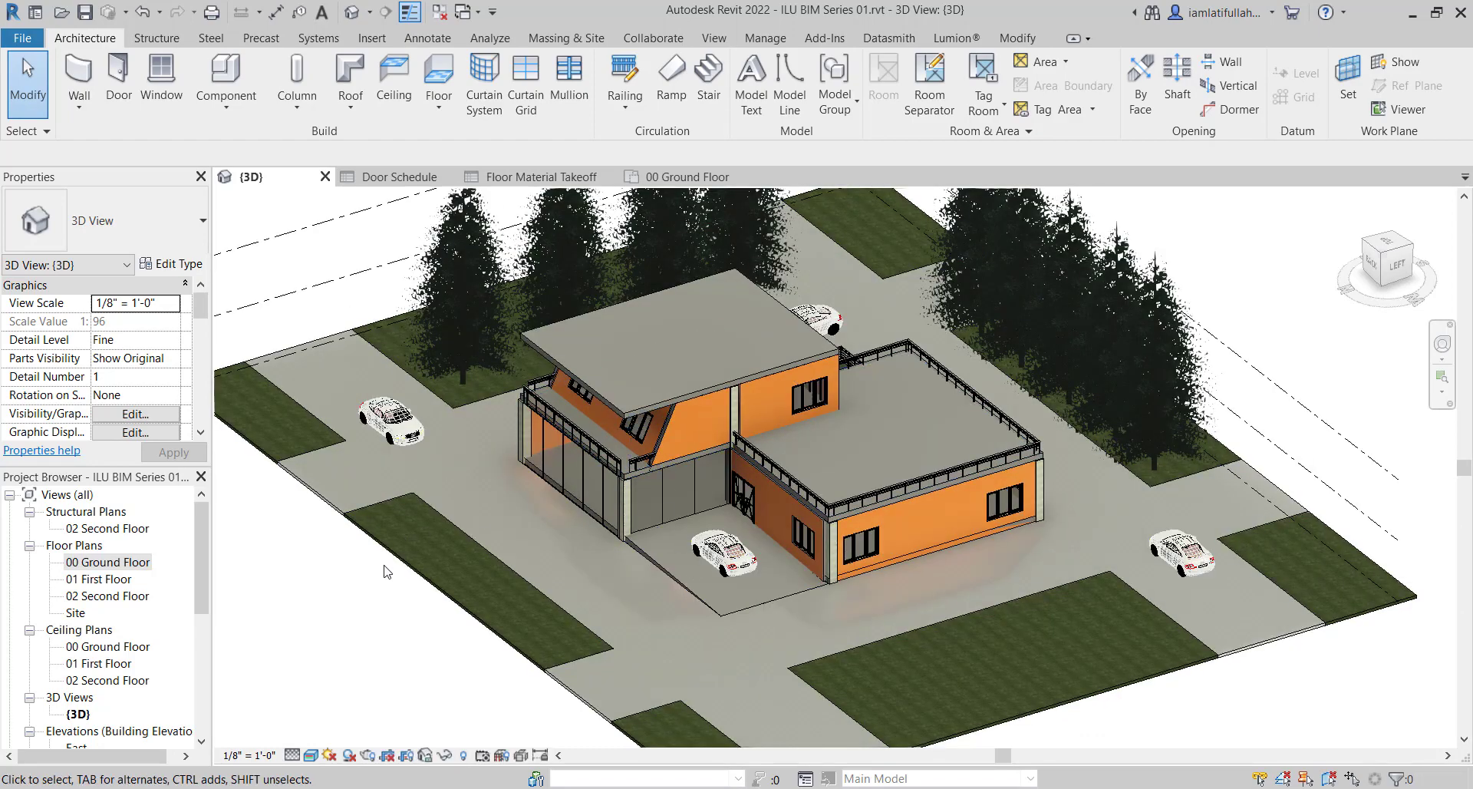
pyautogui.keyDown('shift'); pyautogui.moveTo(413, 616); pyautogui.dragTo(663, 618, button='middle'); pyautogui.keyUp('shift')
pyautogui.scroll(-5, 666, 508)
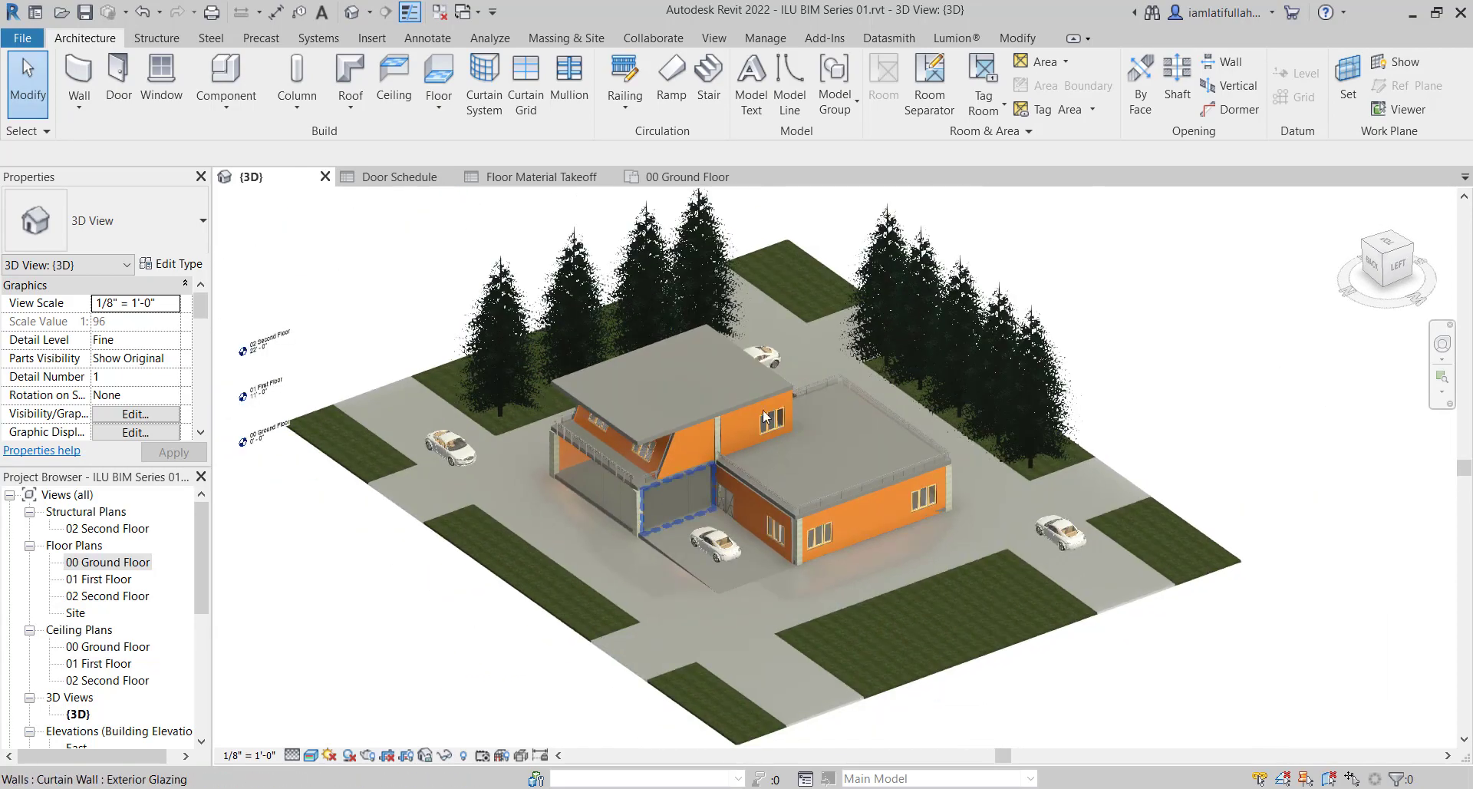
pyautogui.scroll(4, 763, 420)
pyautogui.scroll(-1, 762, 426)
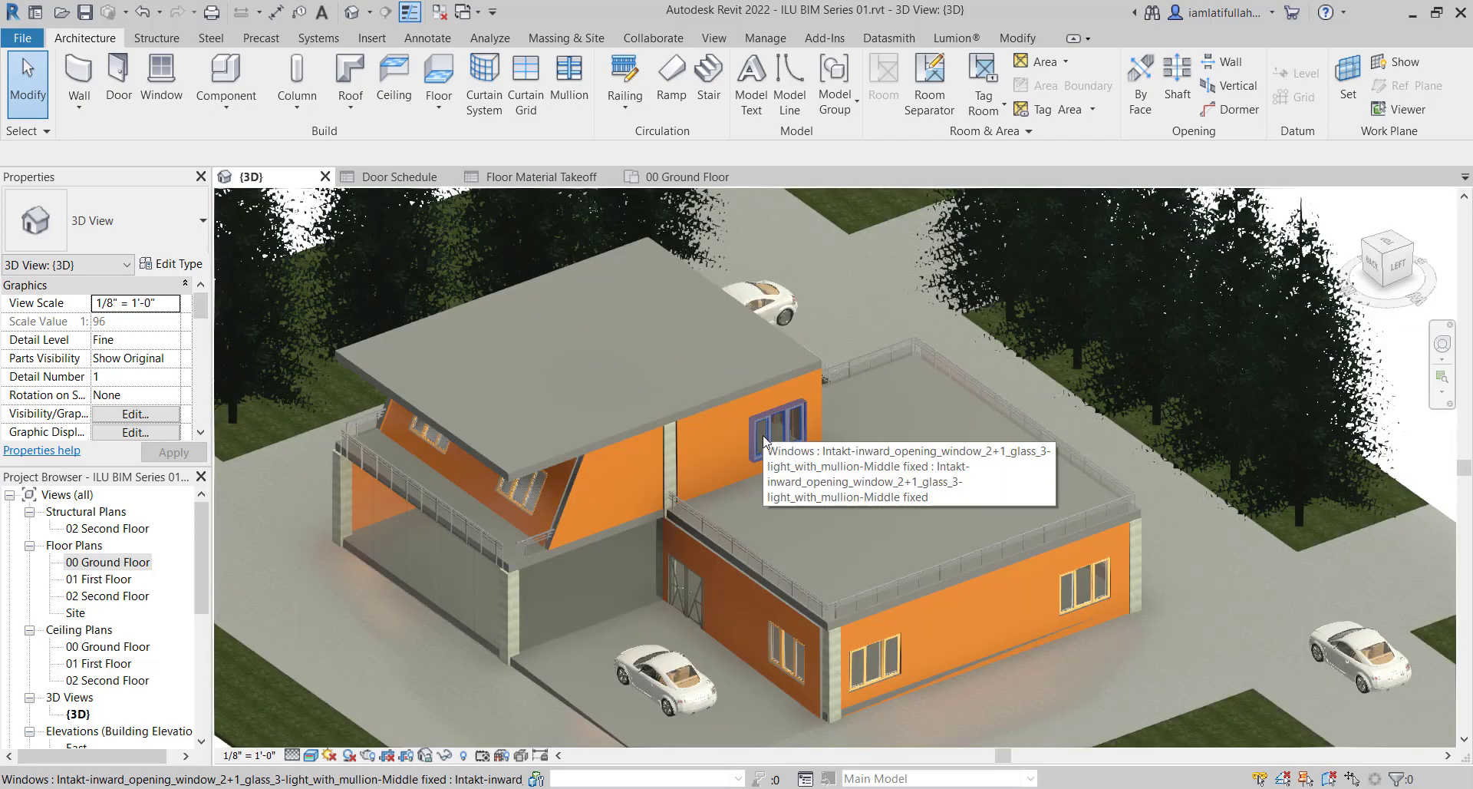
pyautogui.keyDown('shift'); pyautogui.moveTo(817, 499); pyautogui.dragTo(278, 455, button='middle'); pyautogui.keyUp('shift')
pyautogui.keyDown('shift'); pyautogui.moveTo(381, 492); pyautogui.dragTo(798, 461, button='middle'); pyautogui.keyUp('shift')
pyautogui.scroll(4, 798, 460)
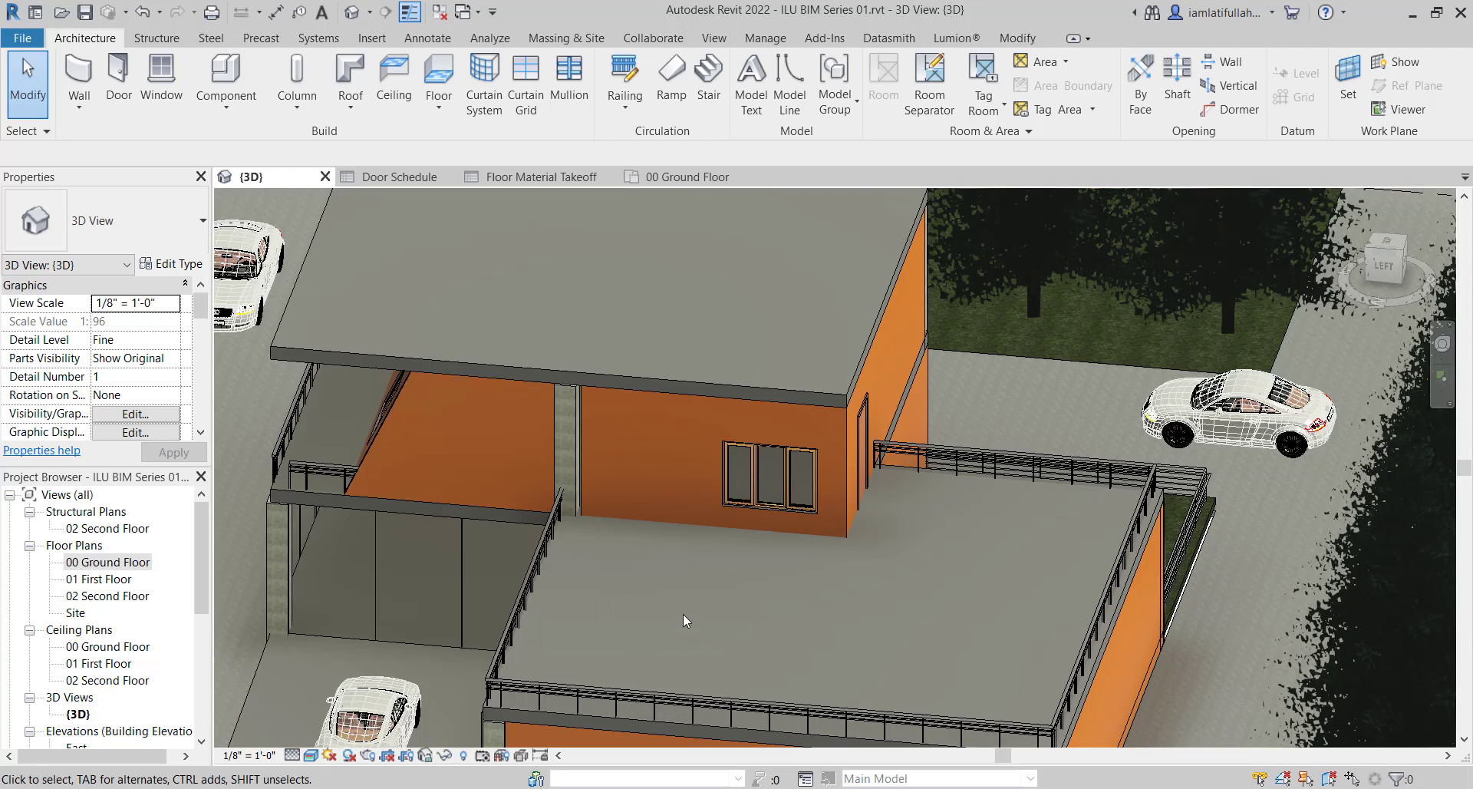
# Open the 01 First Floor plan at the open terrace beside the windowed wall
pyautogui.doubleClick(107, 579)
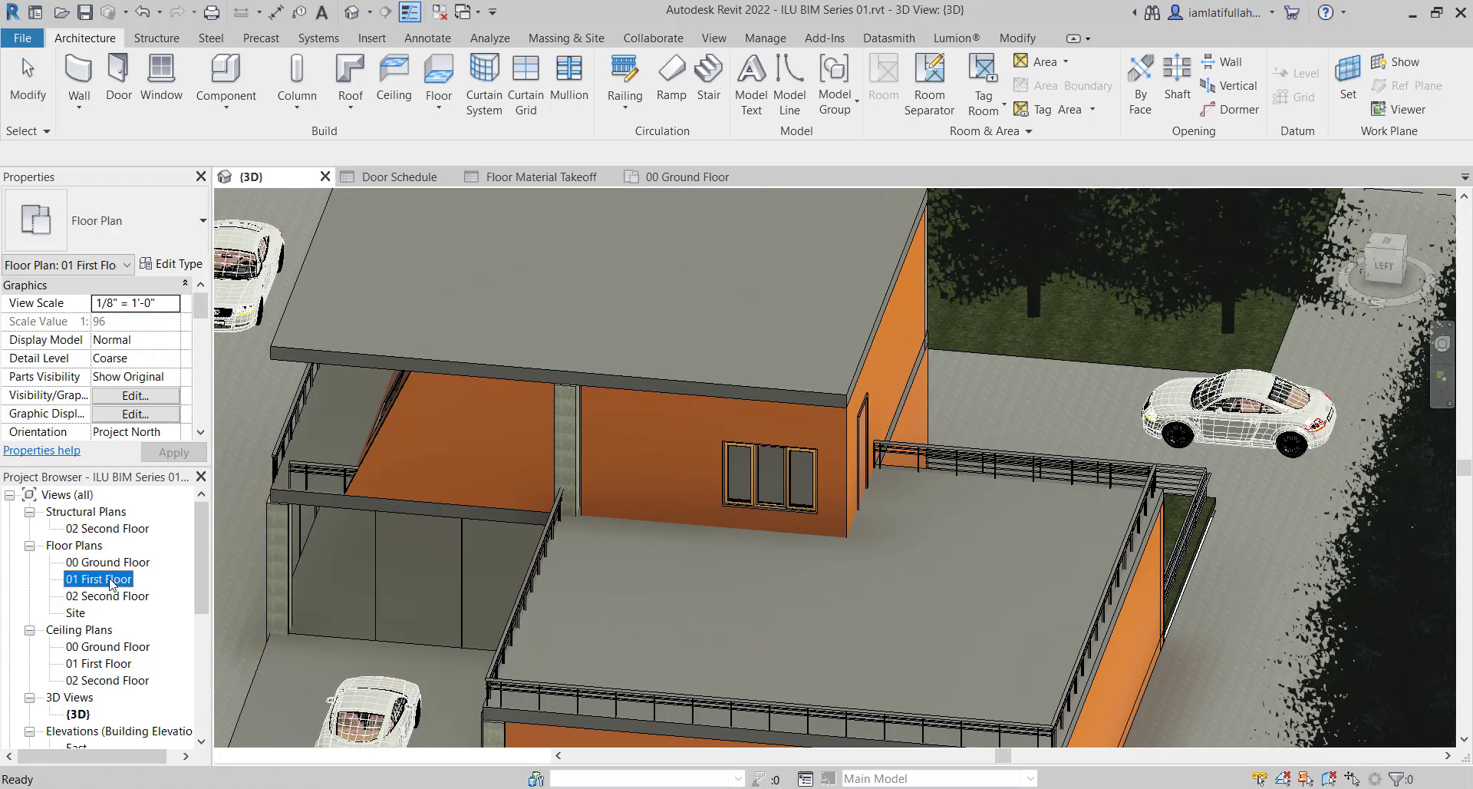
pyautogui.scroll(7, 957, 491)
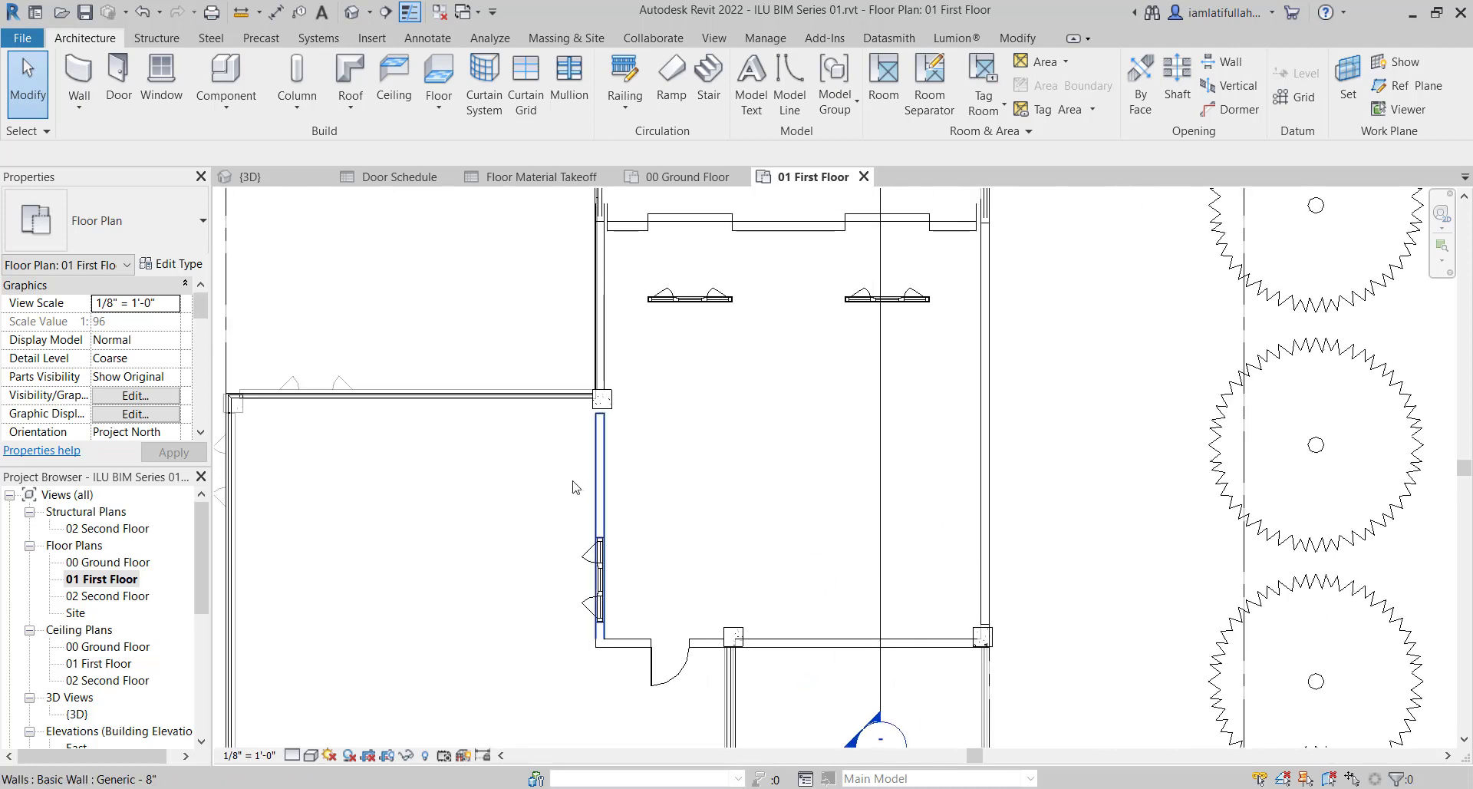
pyautogui.scroll(-1, 660, 493)
pyautogui.moveTo(662, 495); pyautogui.dragTo(706, 470, button='middle')
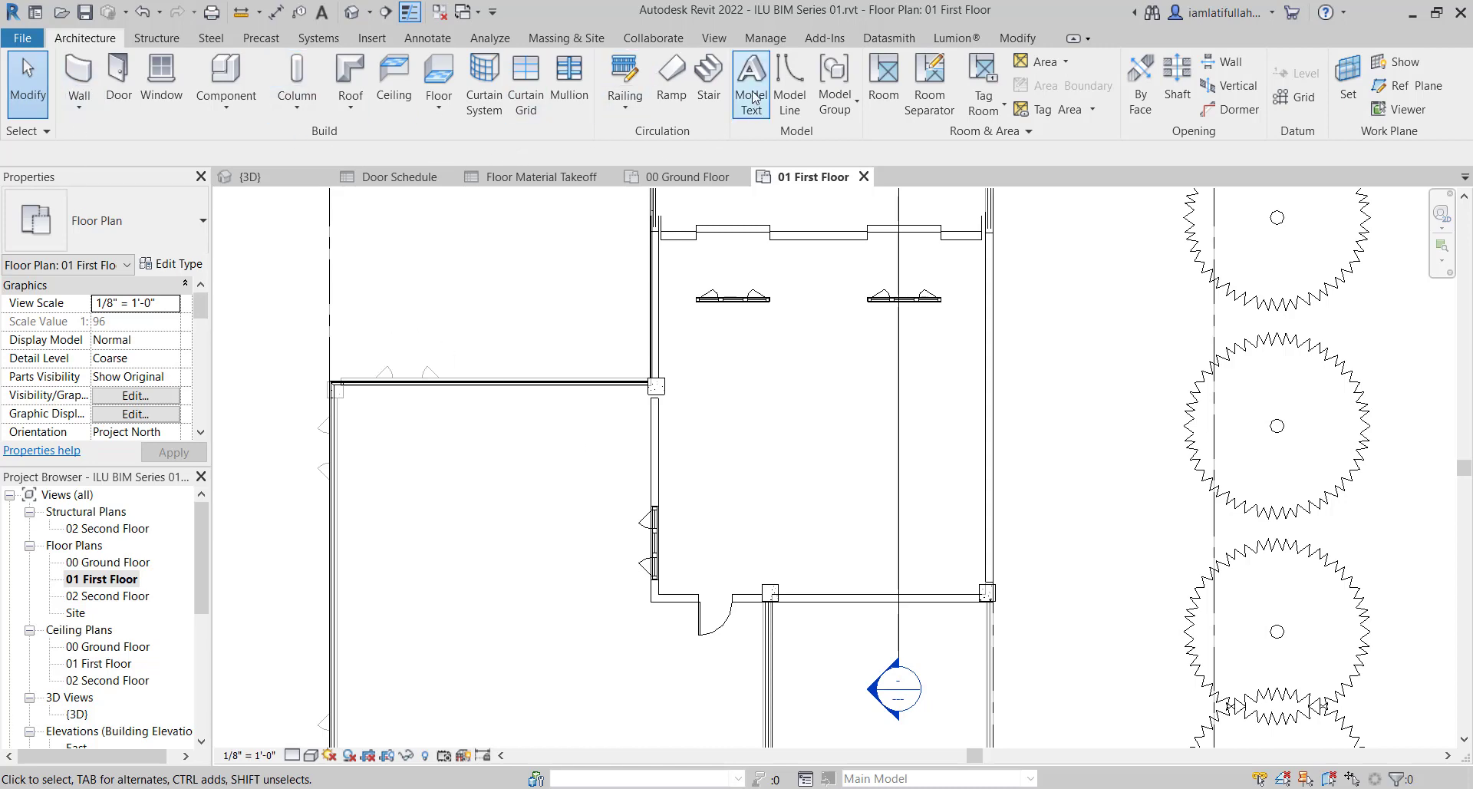
# Start a stair and review the available stair types, keeping Assembled Stair 7" max riser 11" tread
pyautogui.click(709, 80)
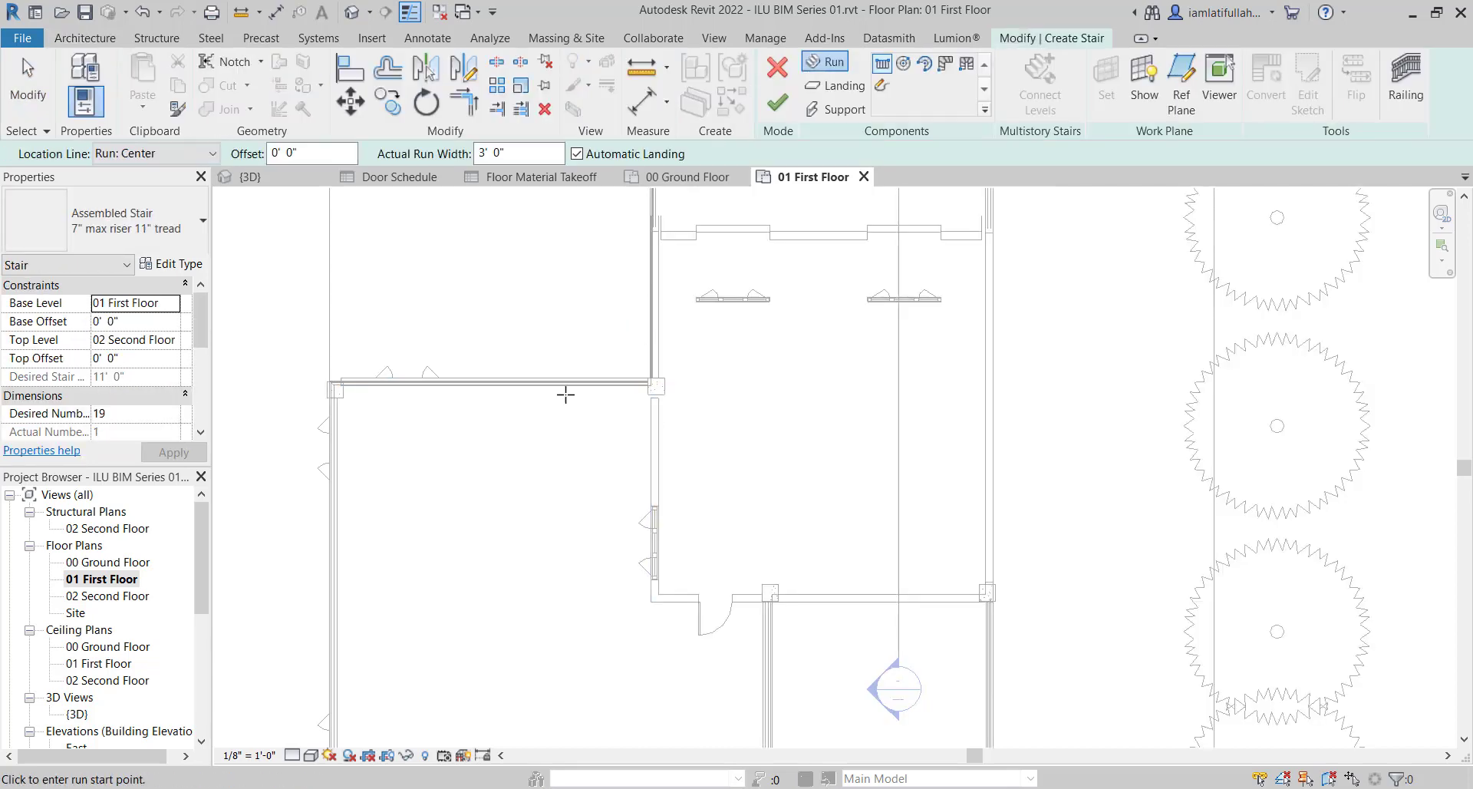
pyautogui.scroll(1, 421, 495)
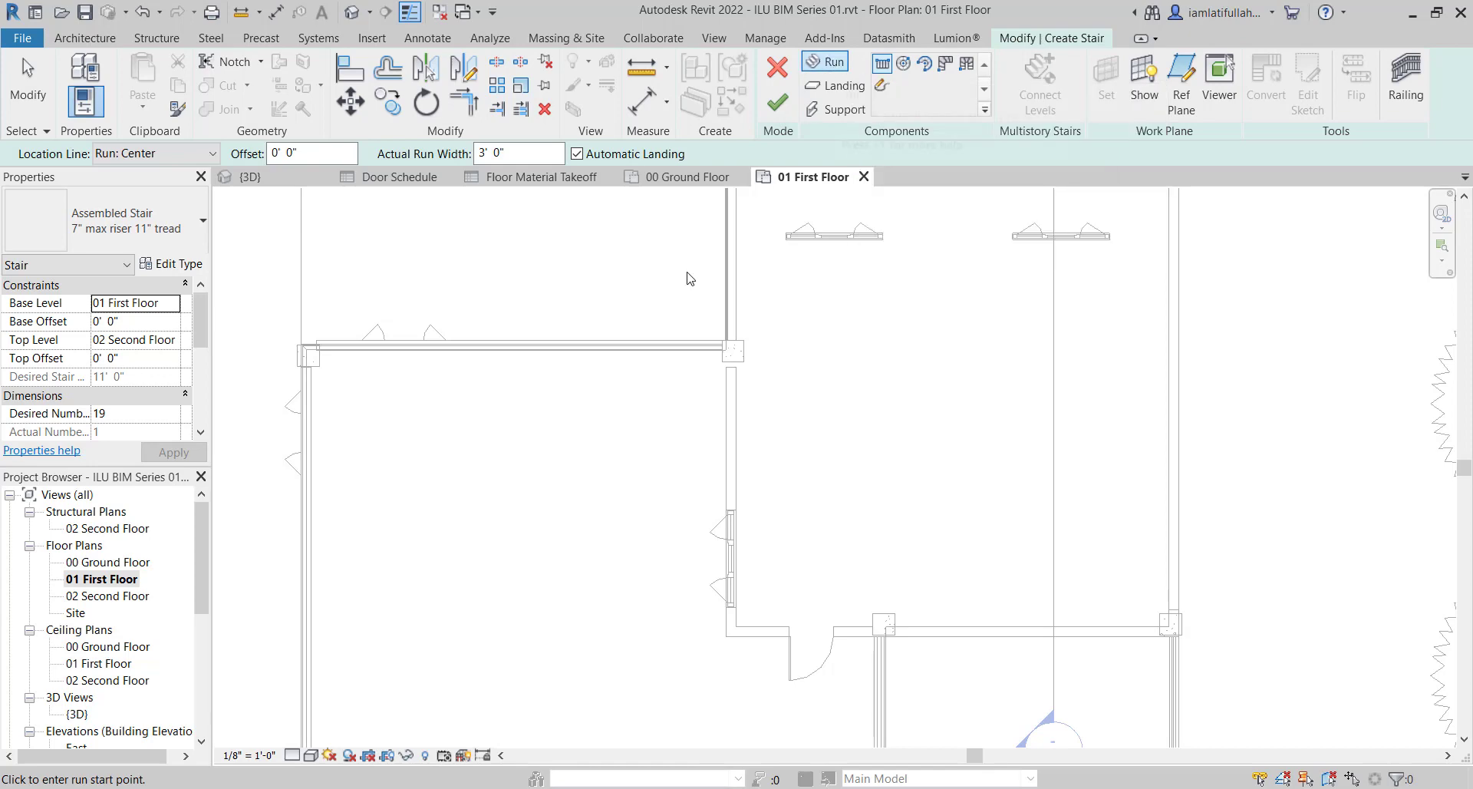
pyautogui.scroll(2, 509, 437)
pyautogui.moveTo(585, 371); pyautogui.dragTo(624, 418, button='middle')
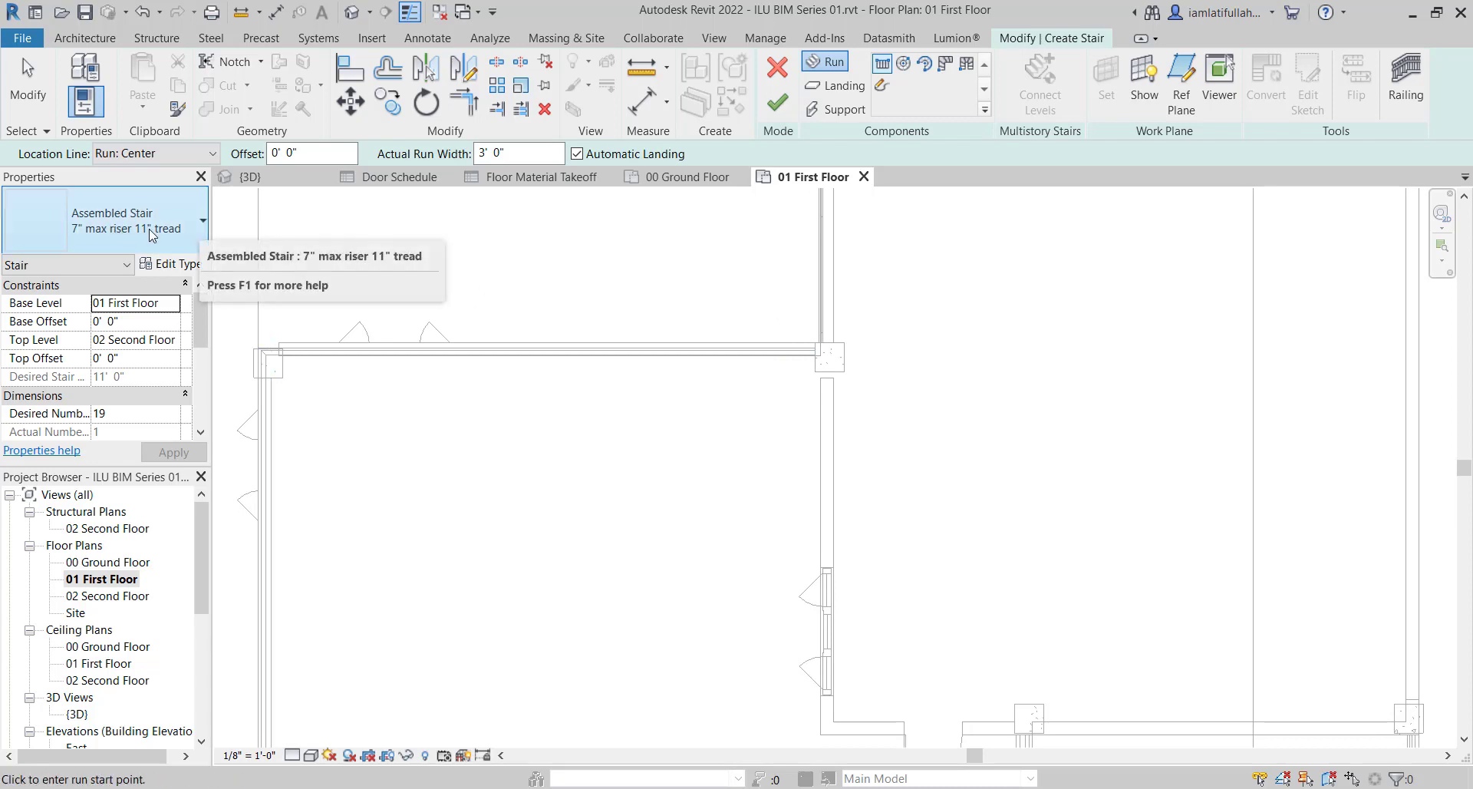
pyautogui.click(187, 224)
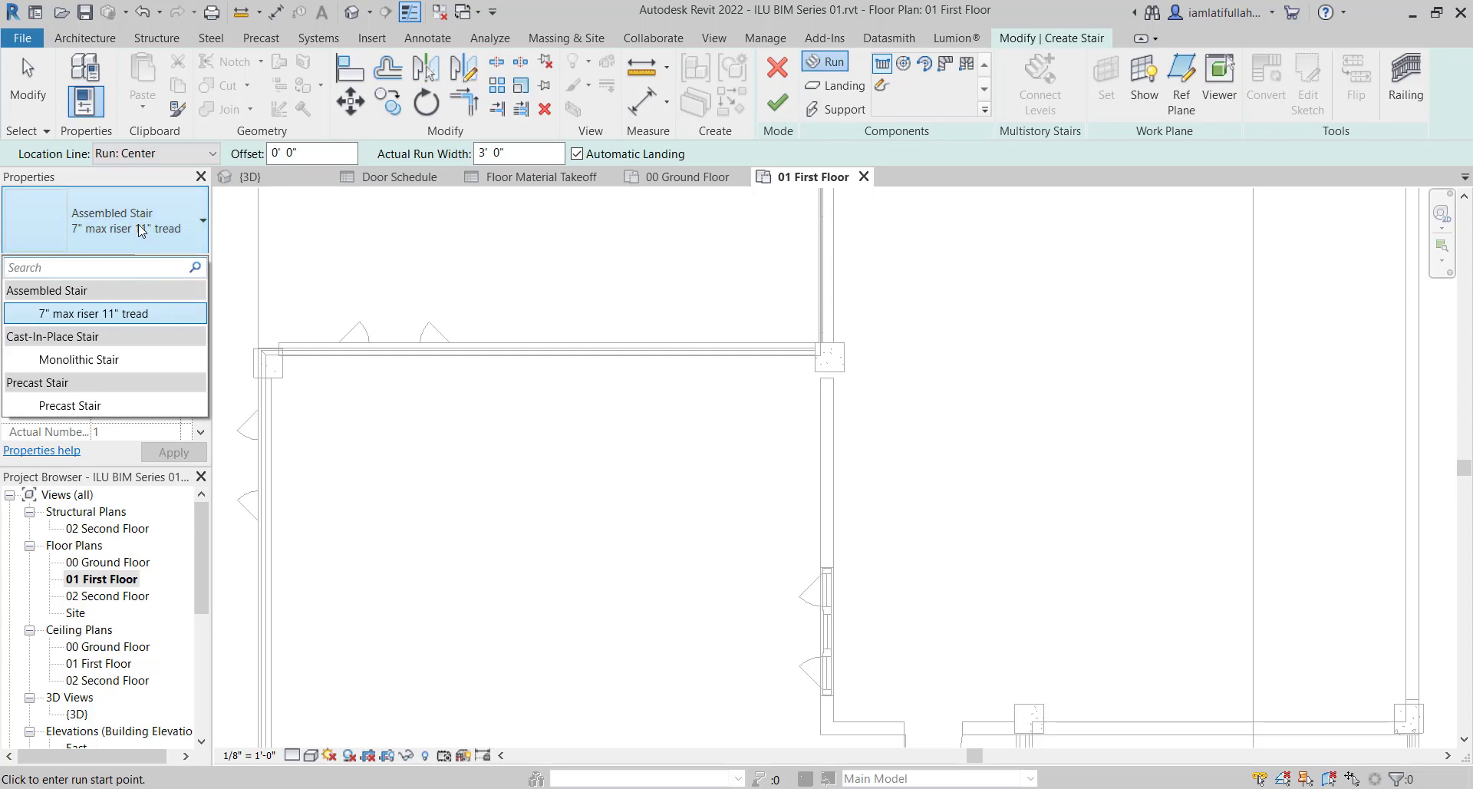
pyautogui.click(201, 224)
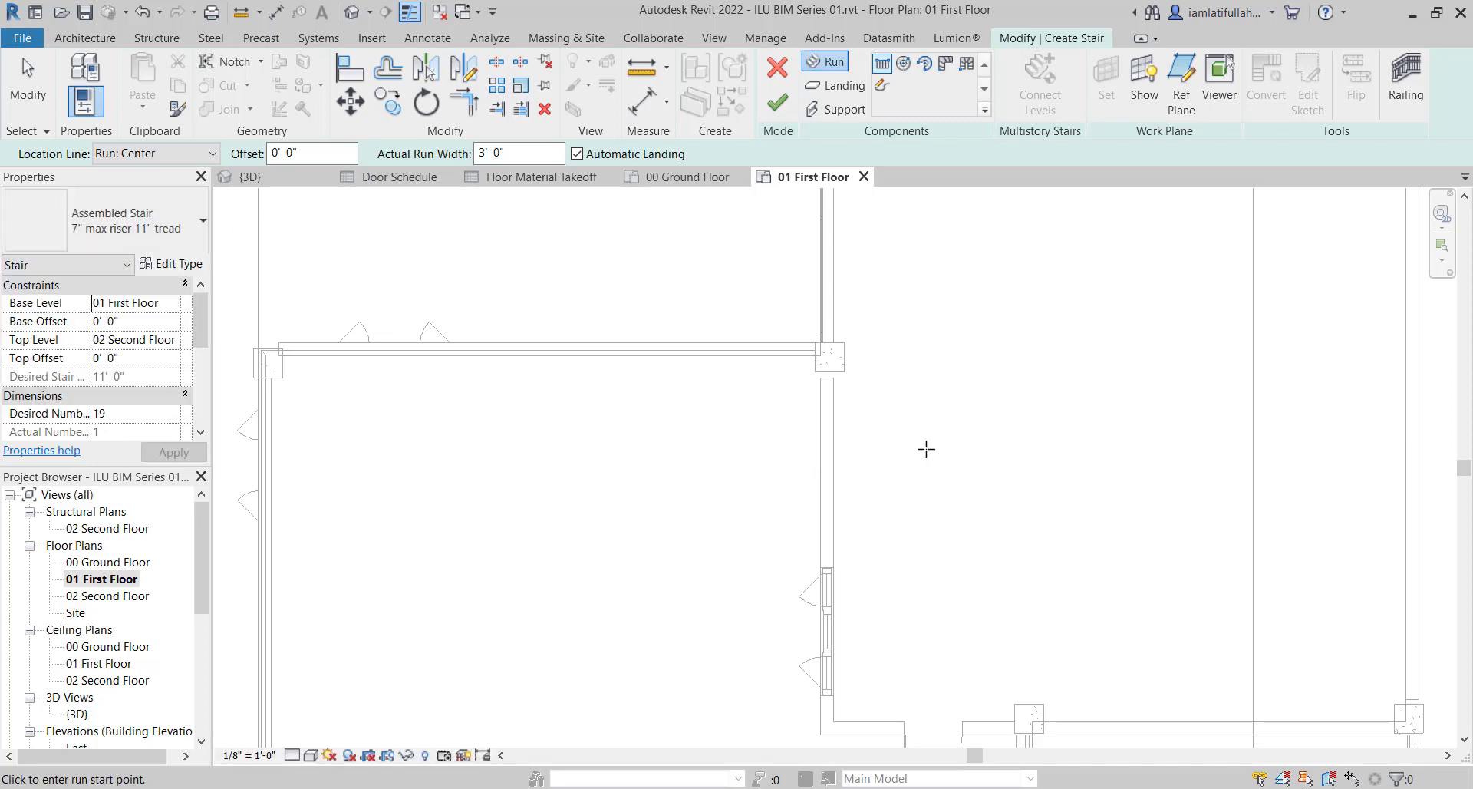
pyautogui.scroll(-3, 926, 449)
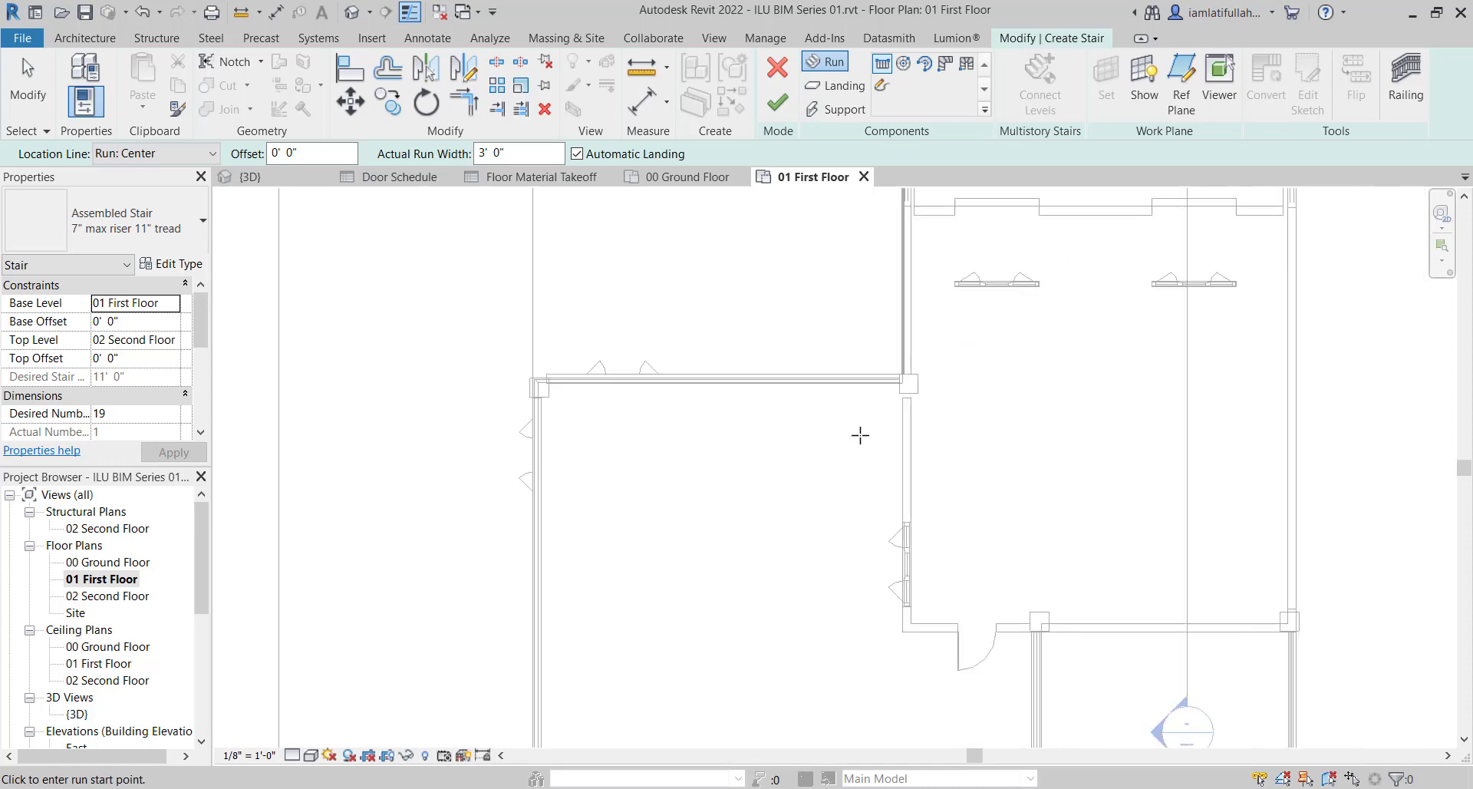
pyautogui.moveTo(832, 448); pyautogui.dragTo(751, 351, button='middle')
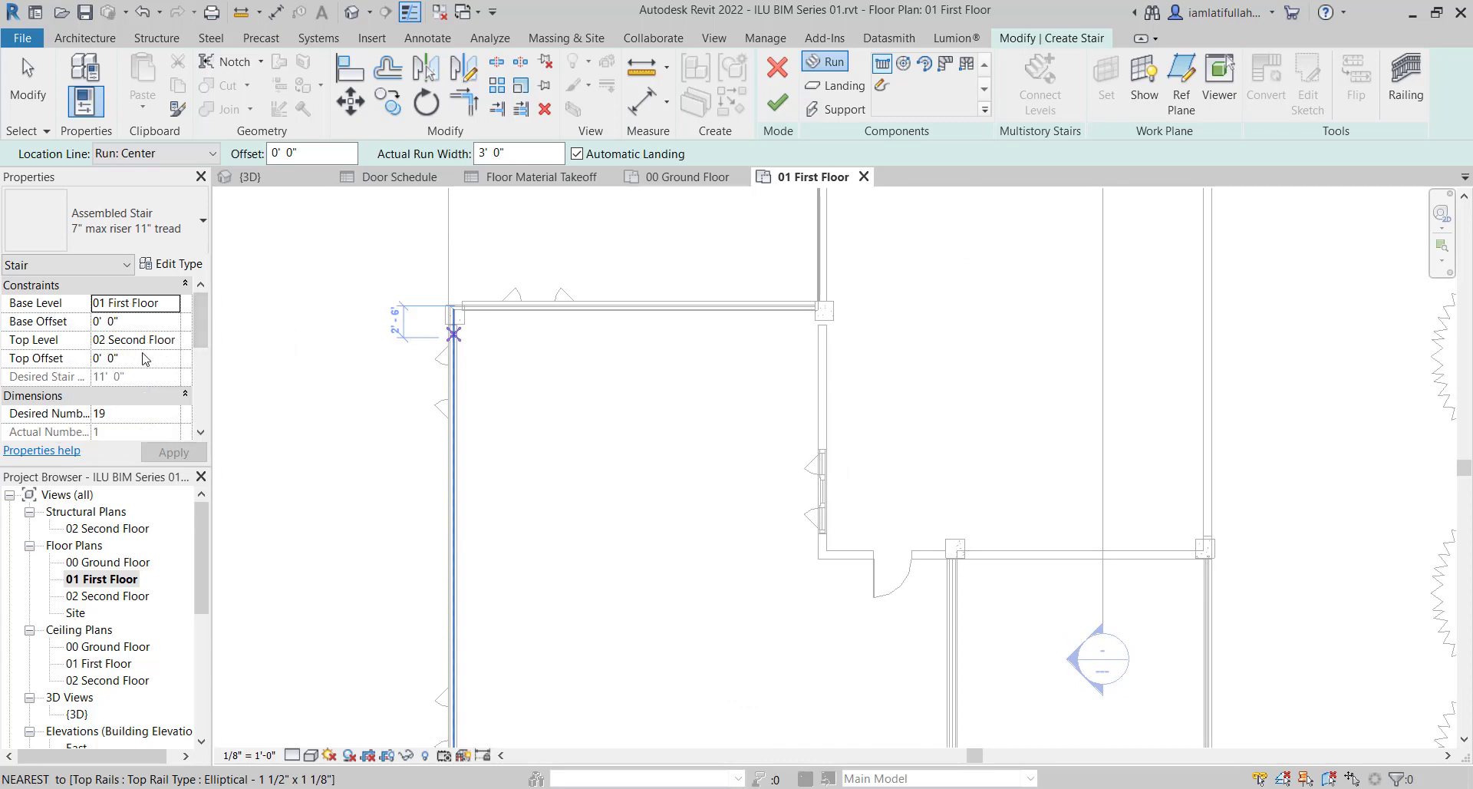
pyautogui.scroll(1, 813, 330)
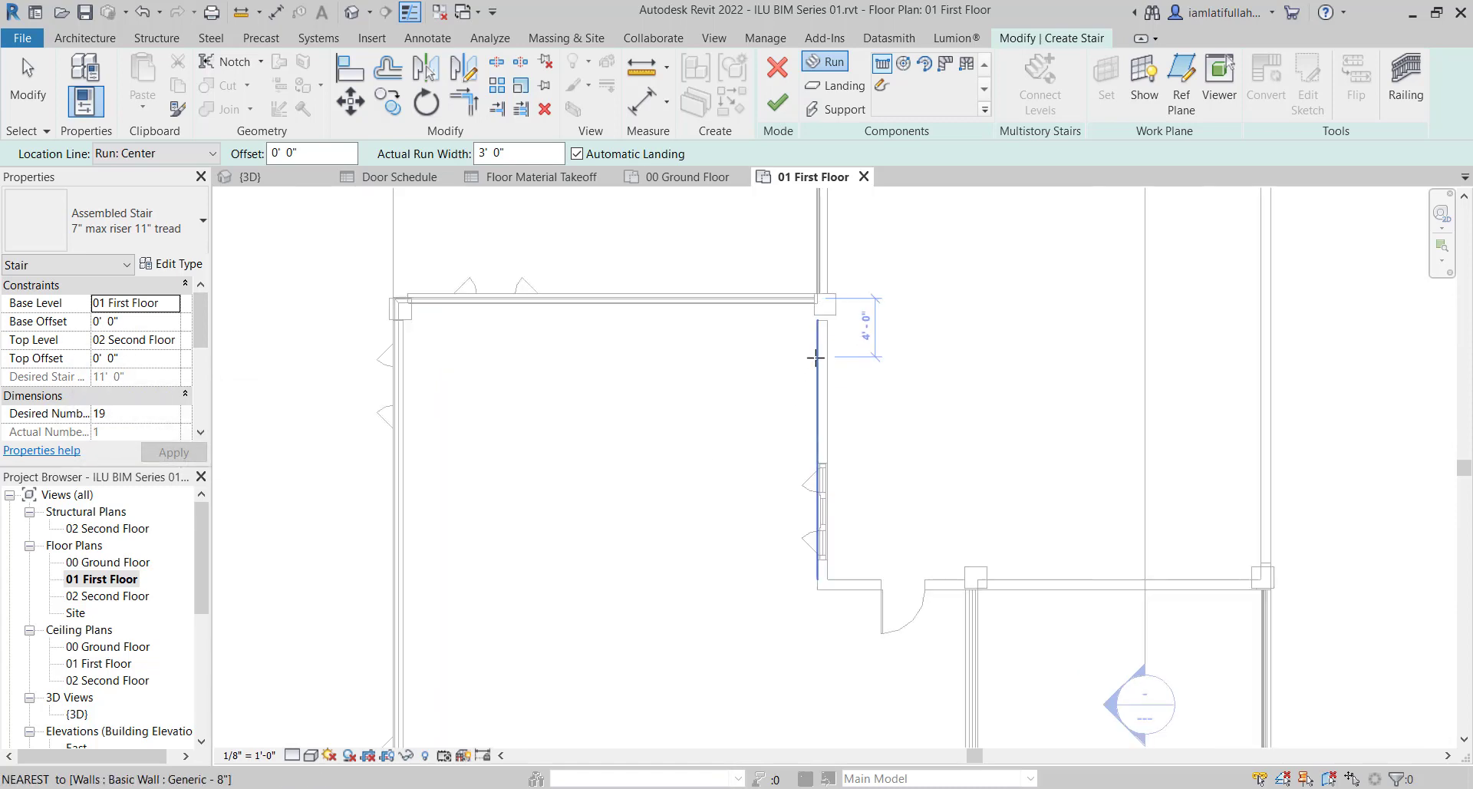
pyautogui.click(454, 384)
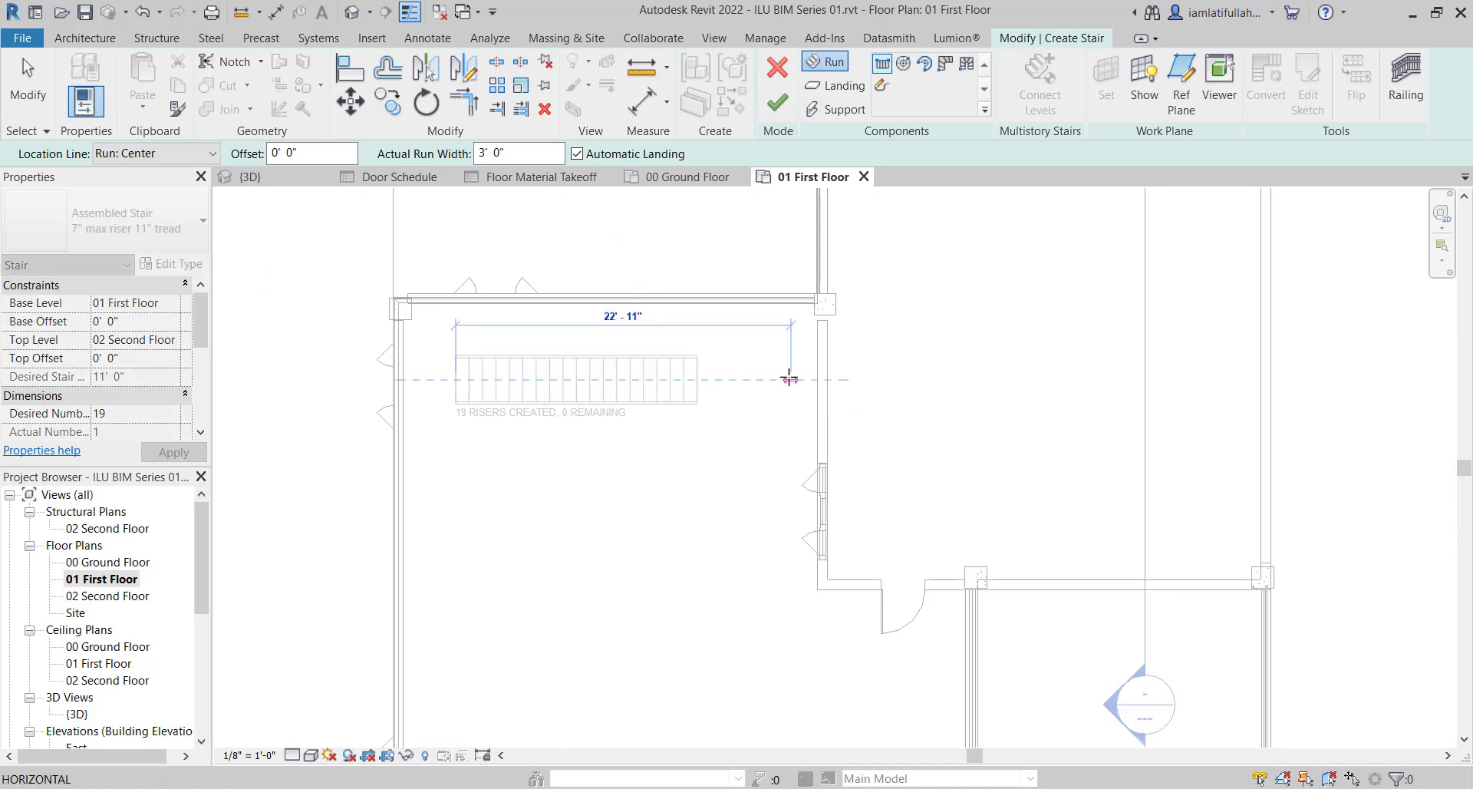
pyautogui.scroll(1, 684, 376)
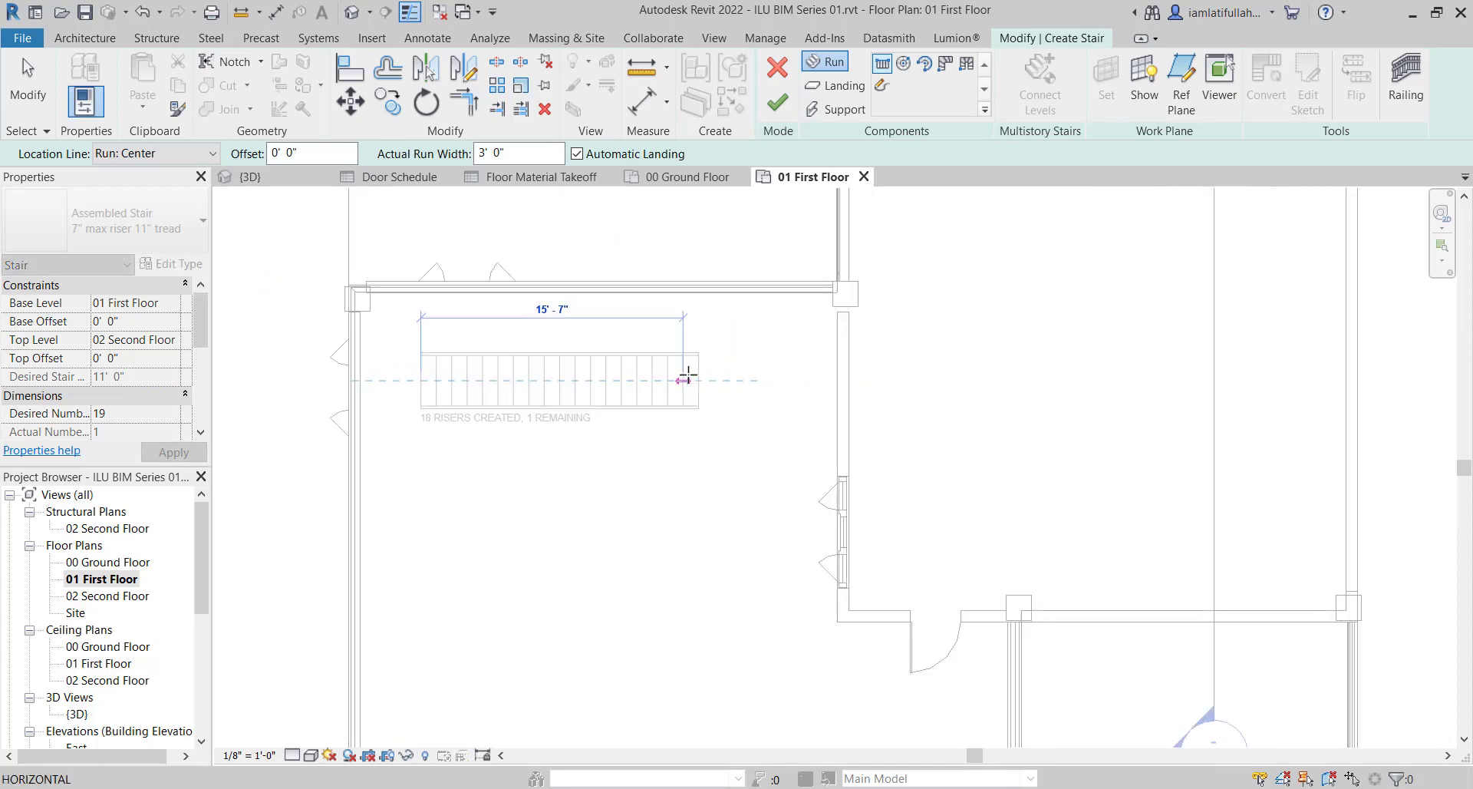
pyautogui.scroll(2, 687, 376)
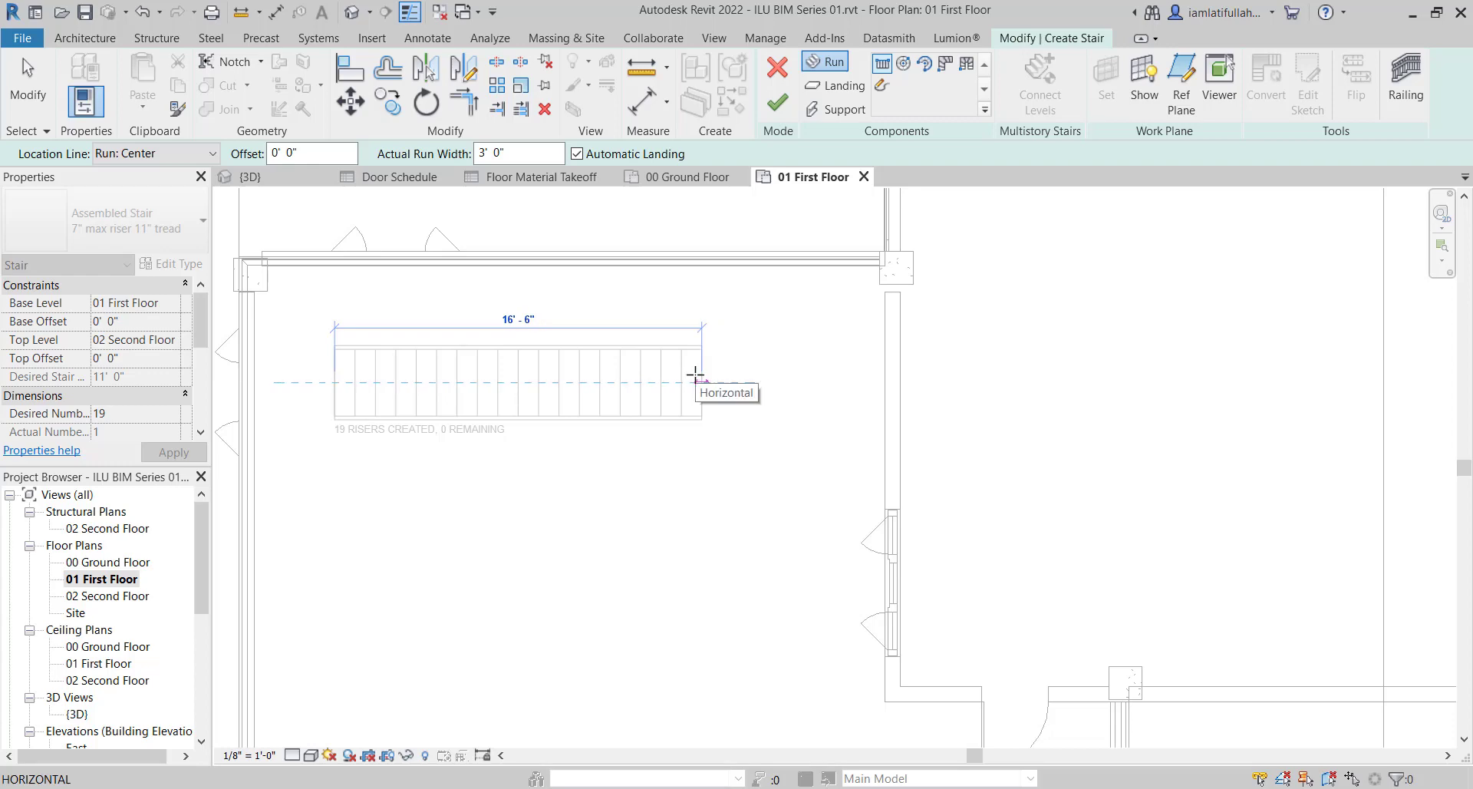
pyautogui.press('Escape')
pyautogui.scroll(-2, 836, 394)
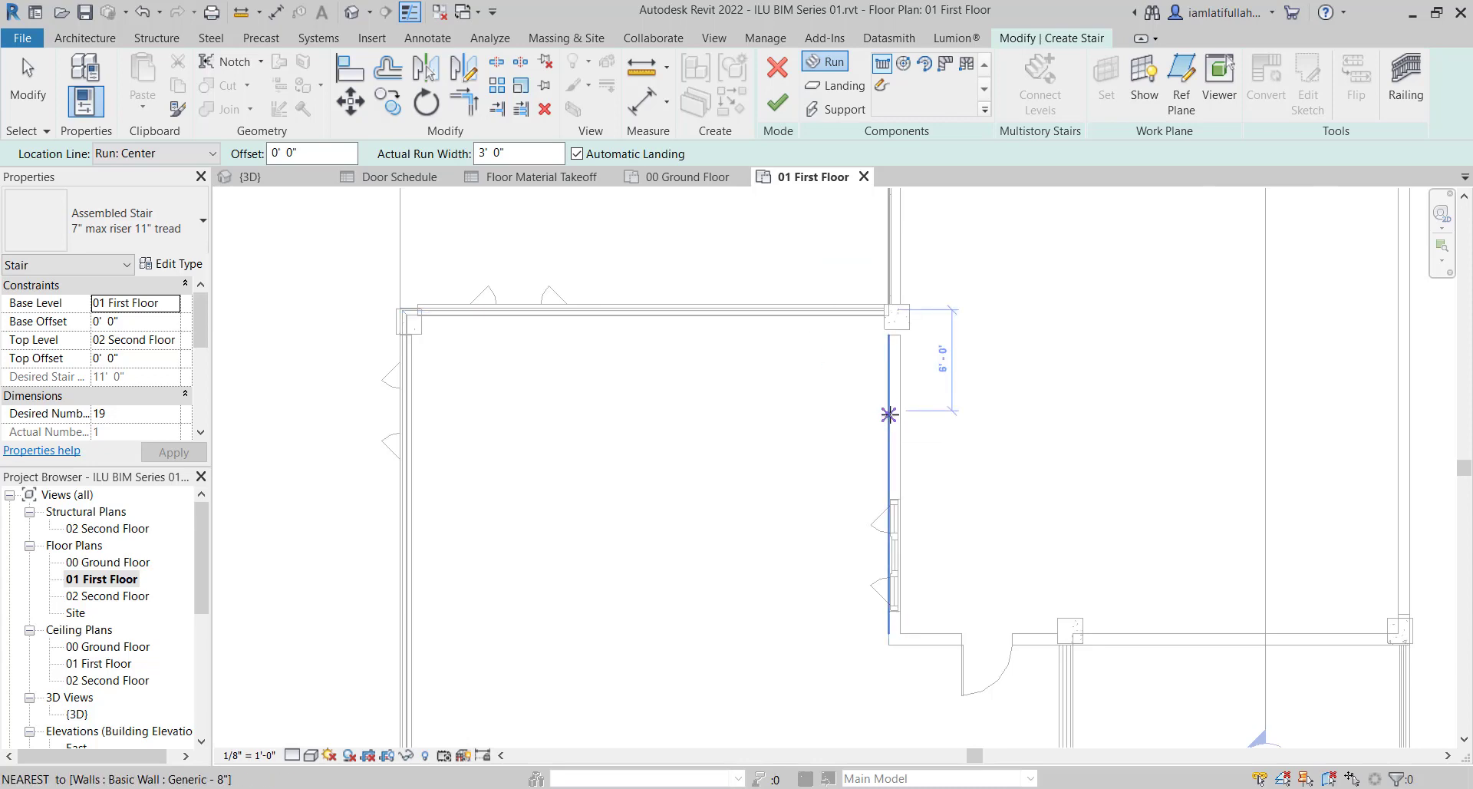
# Draw a straight 19-riser stair run, 3' 0" wide and 16' 6" long, perpendicularly out from the windowed wall's face across the terrace
pyautogui.click(889, 385)
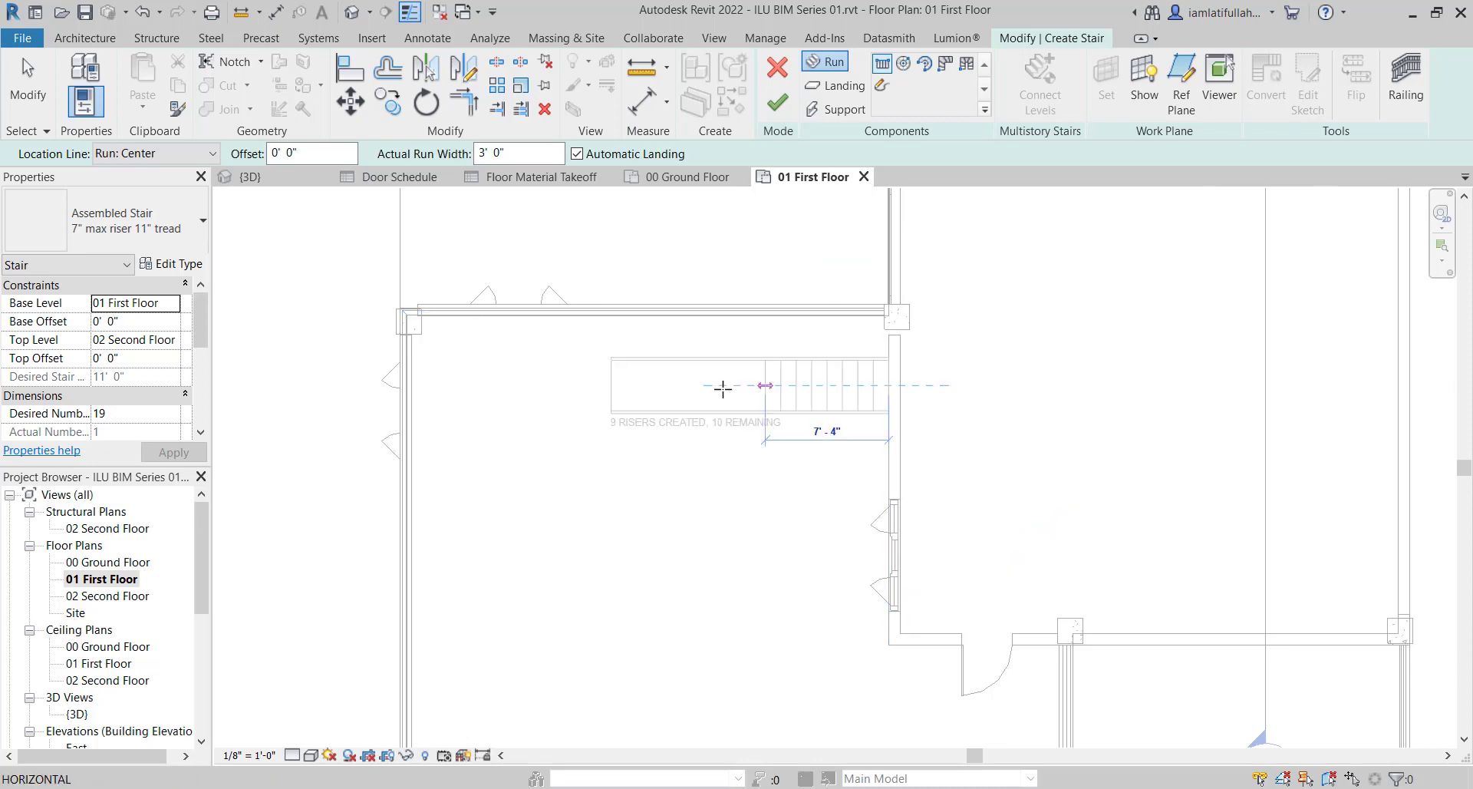
pyautogui.click(612, 389)
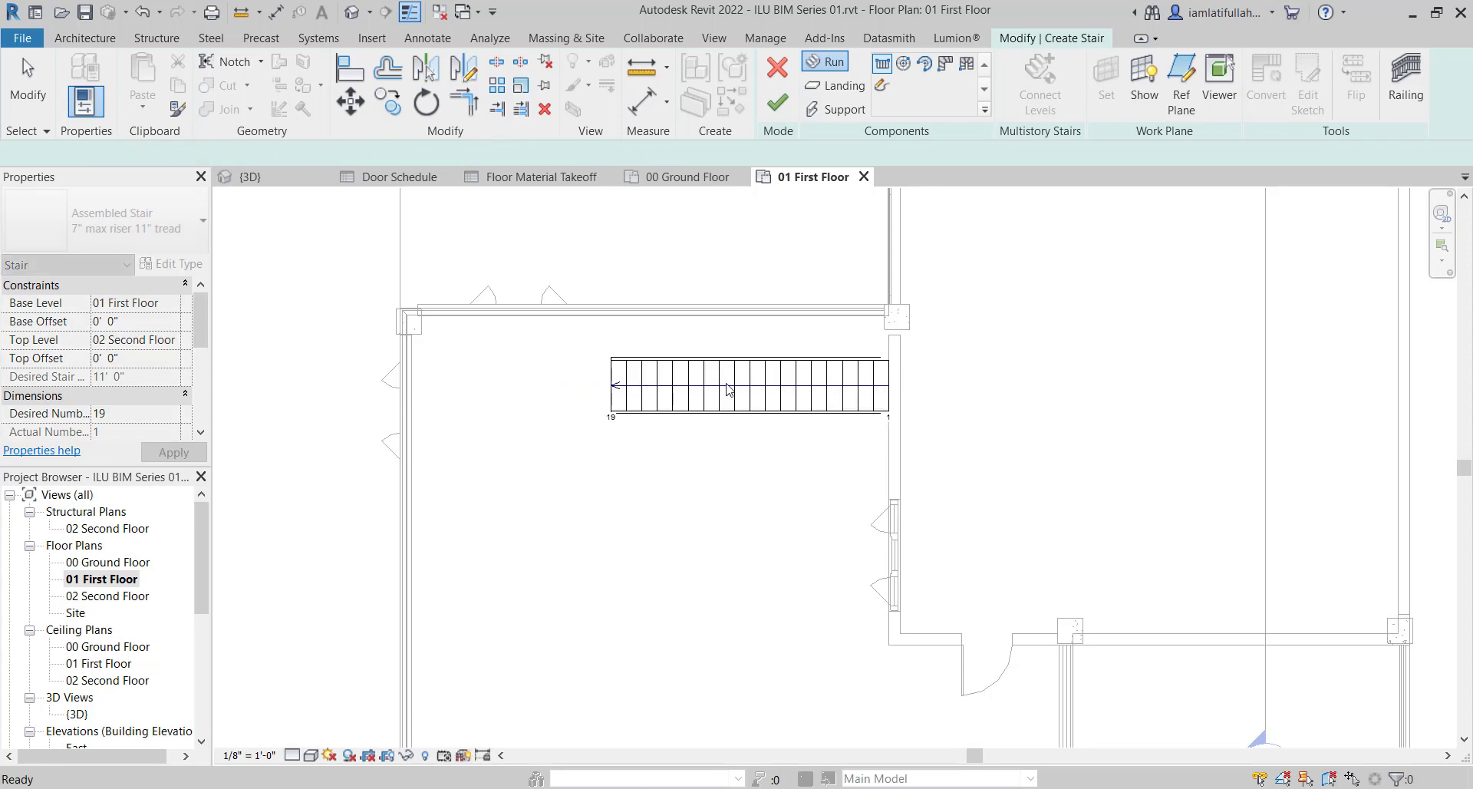
pyautogui.scroll(2, 836, 370)
pyautogui.press('Escape')
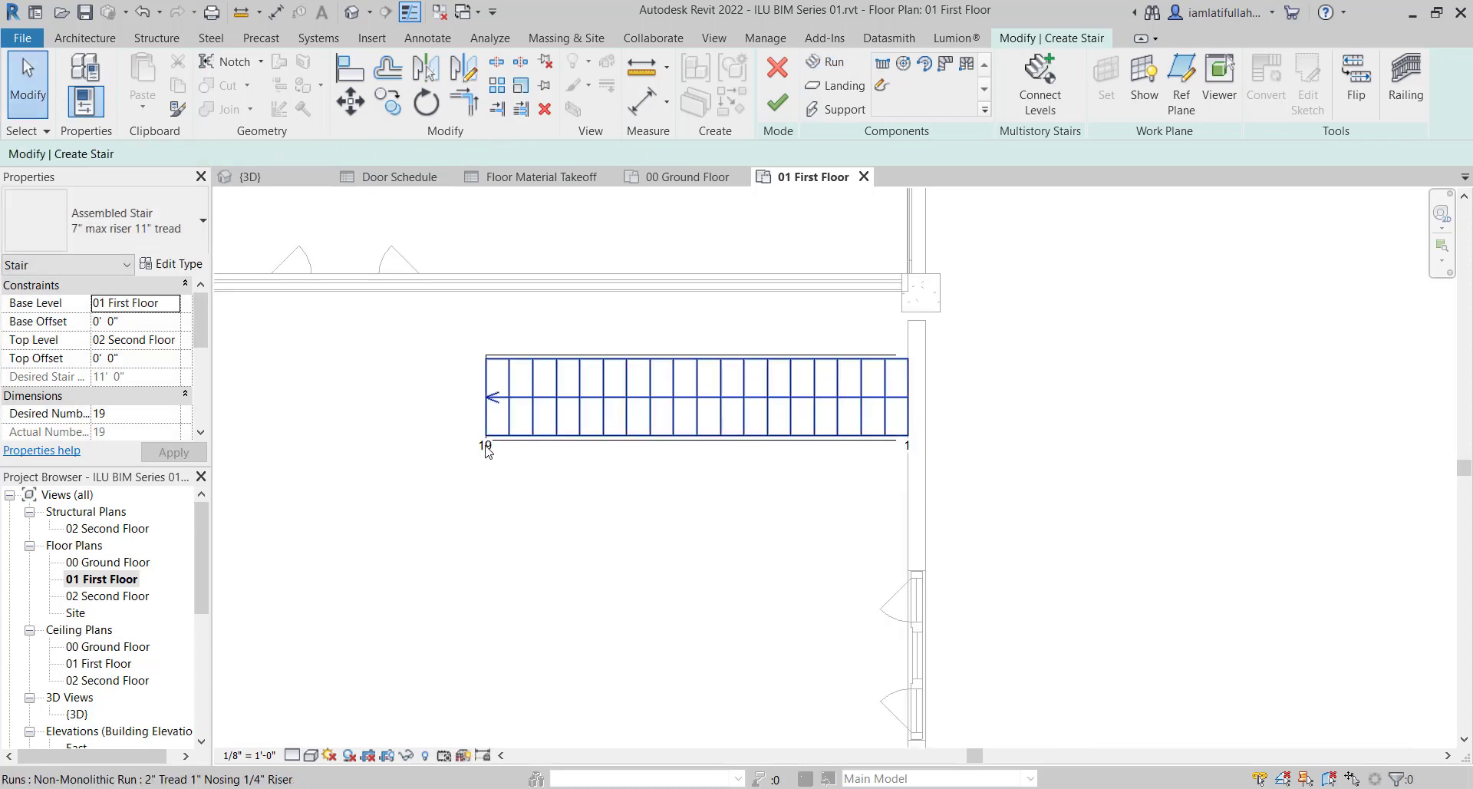
# Rotate the stair run 180° so that it climbs toward the windowed wall, and finish the stair
pyautogui.scroll(-1, 630, 494)
pyautogui.scroll(1, 633, 452)
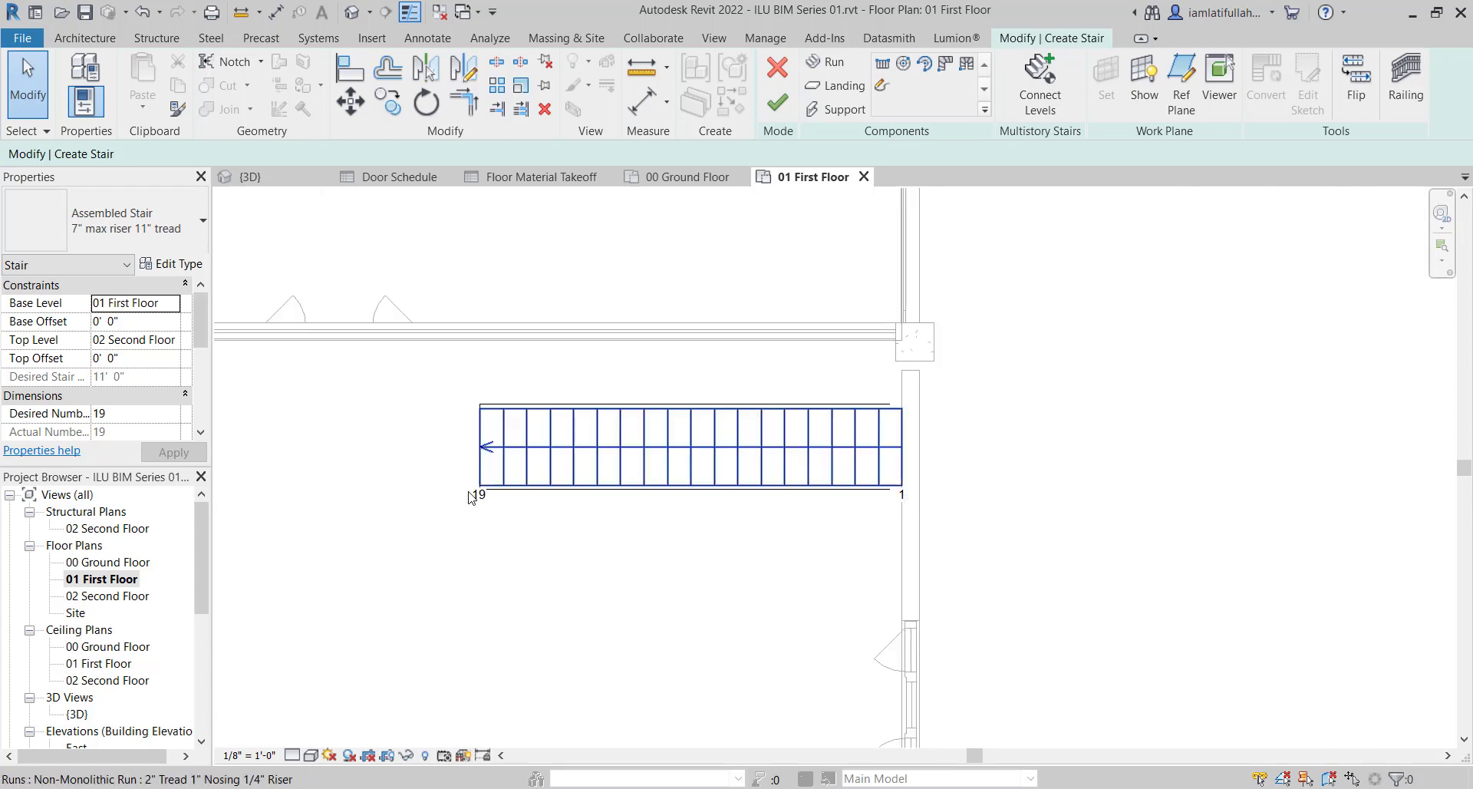
pyautogui.scroll(-2, 533, 503)
pyautogui.scroll(2, 527, 493)
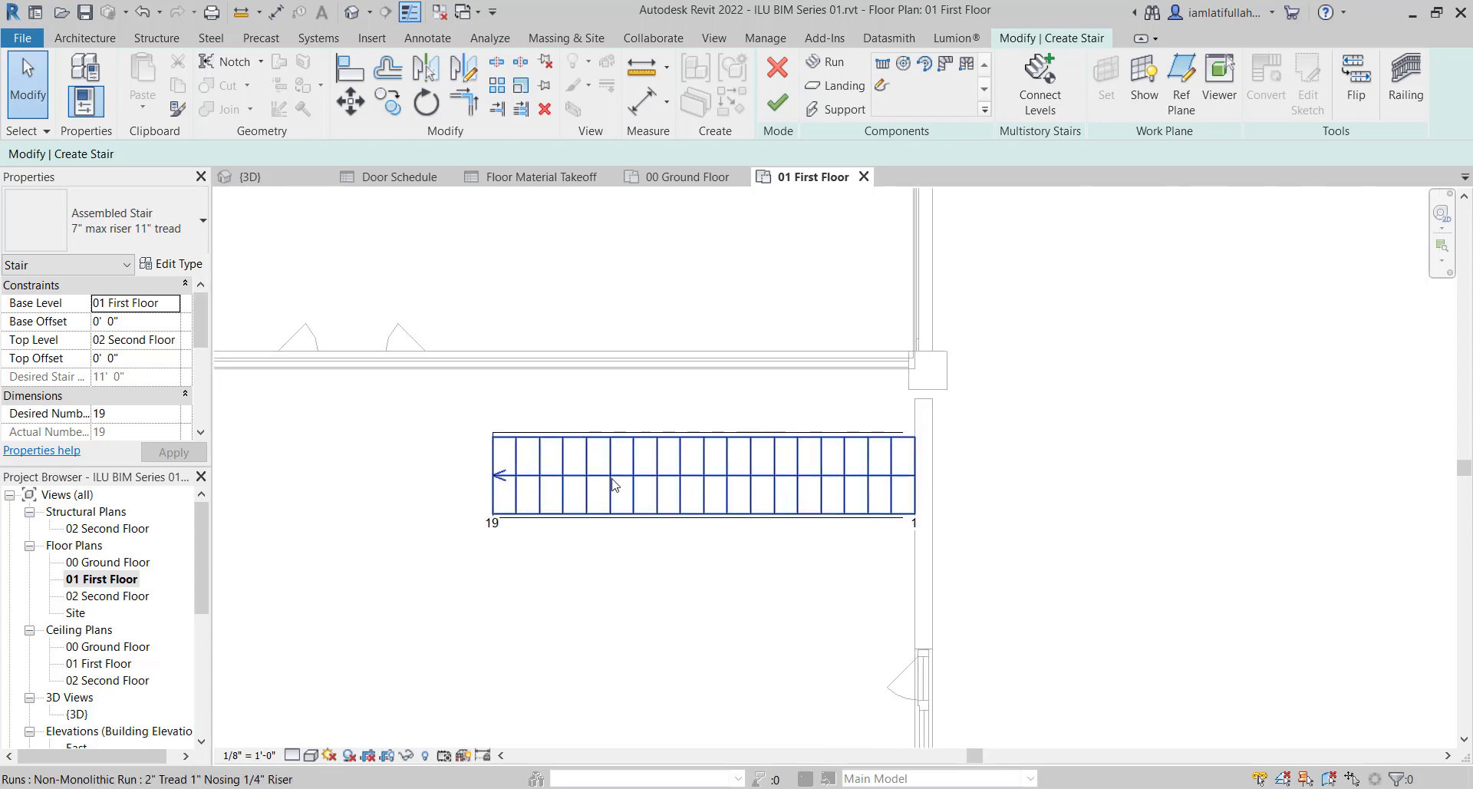
pyautogui.scroll(3, 608, 484)
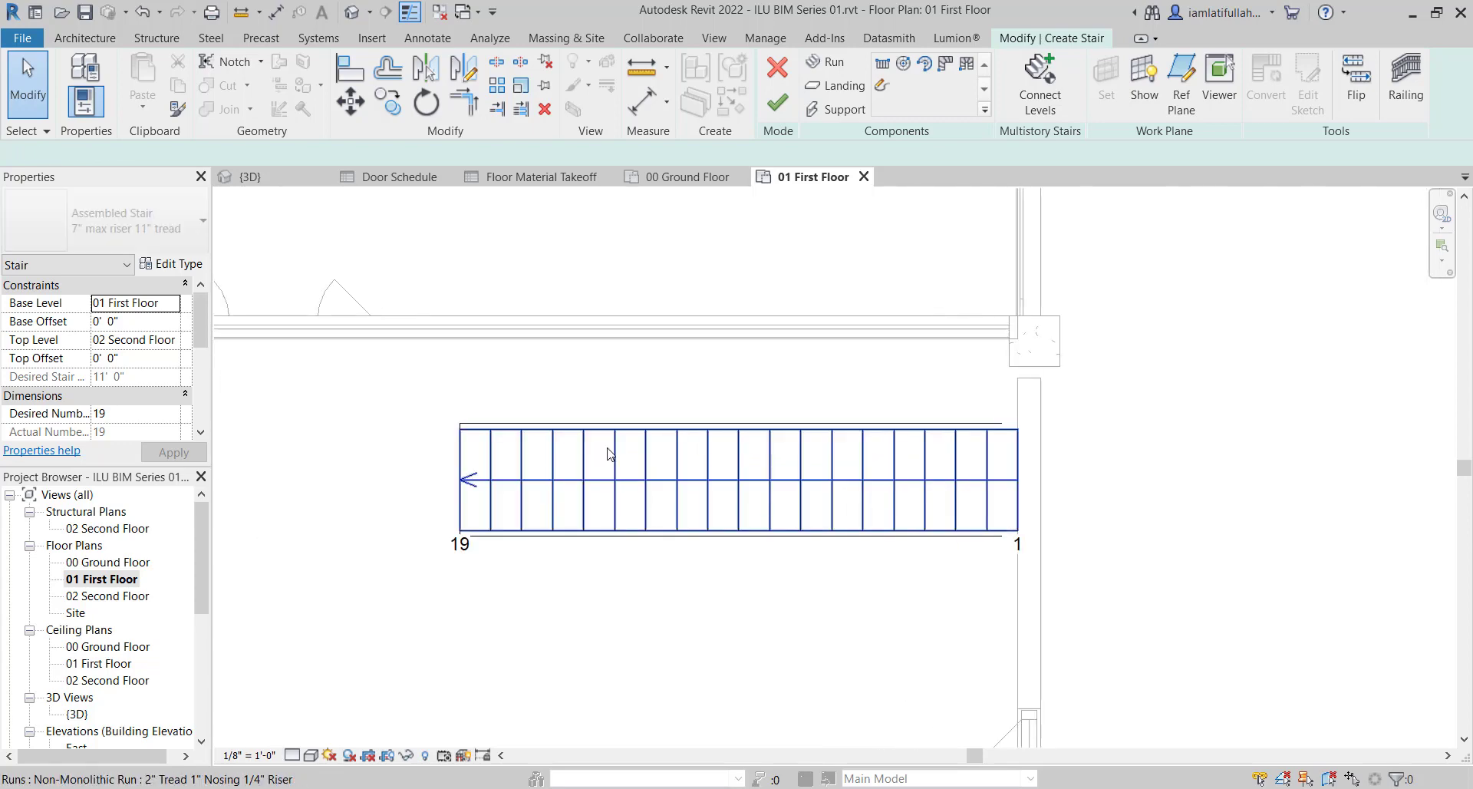
pyautogui.click(602, 464)
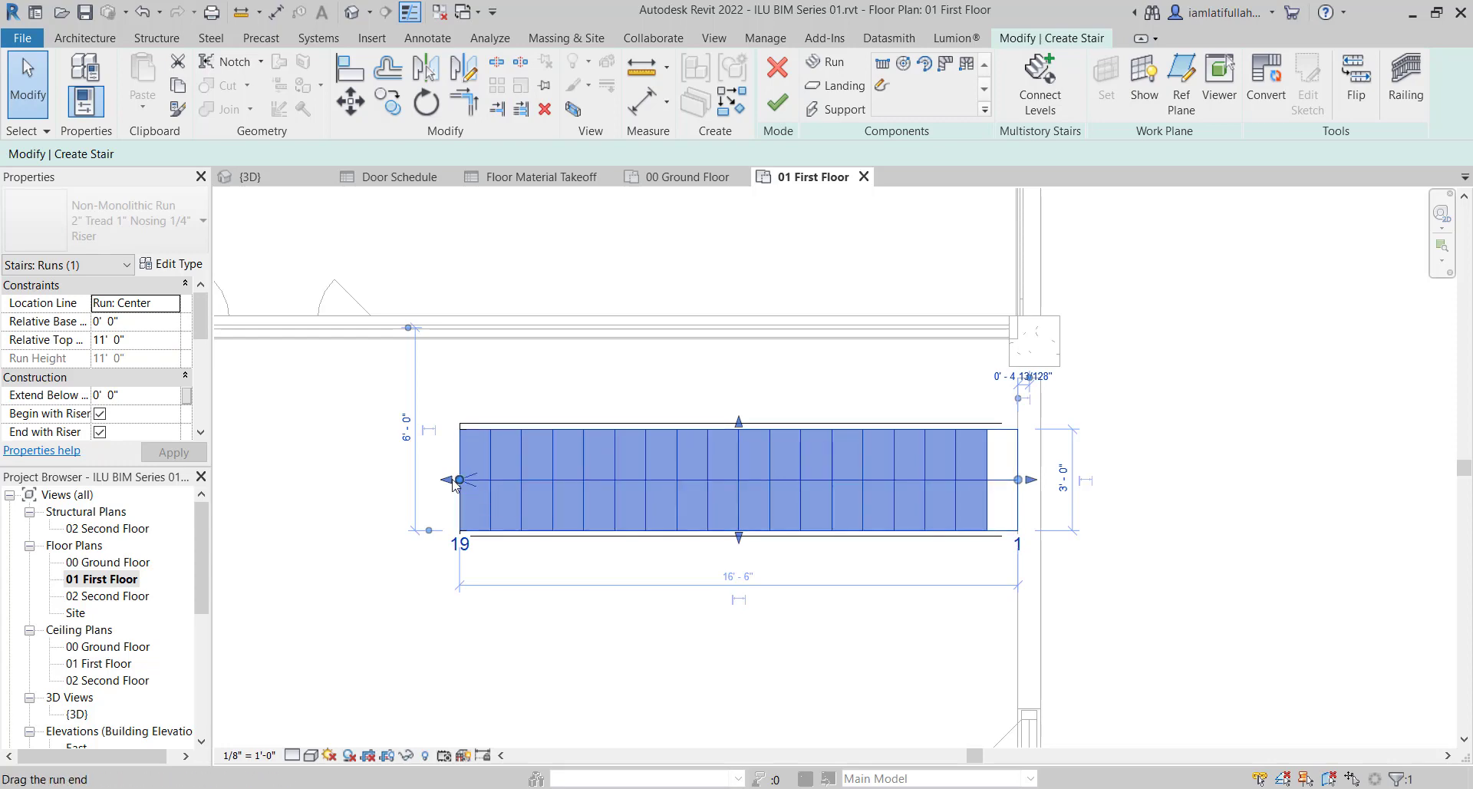
pyautogui.scroll(2, 447, 487)
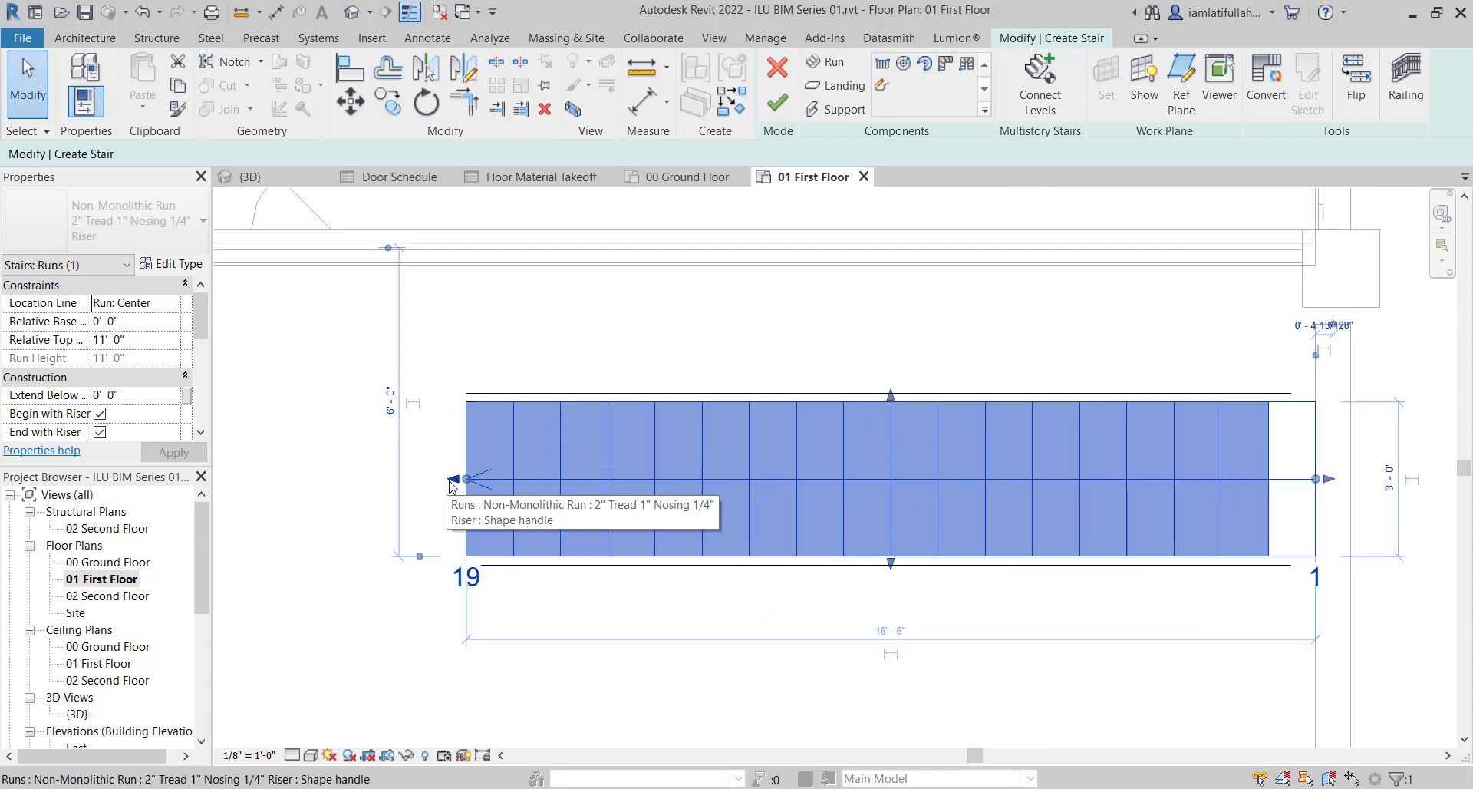
pyautogui.scroll(-2, 469, 482)
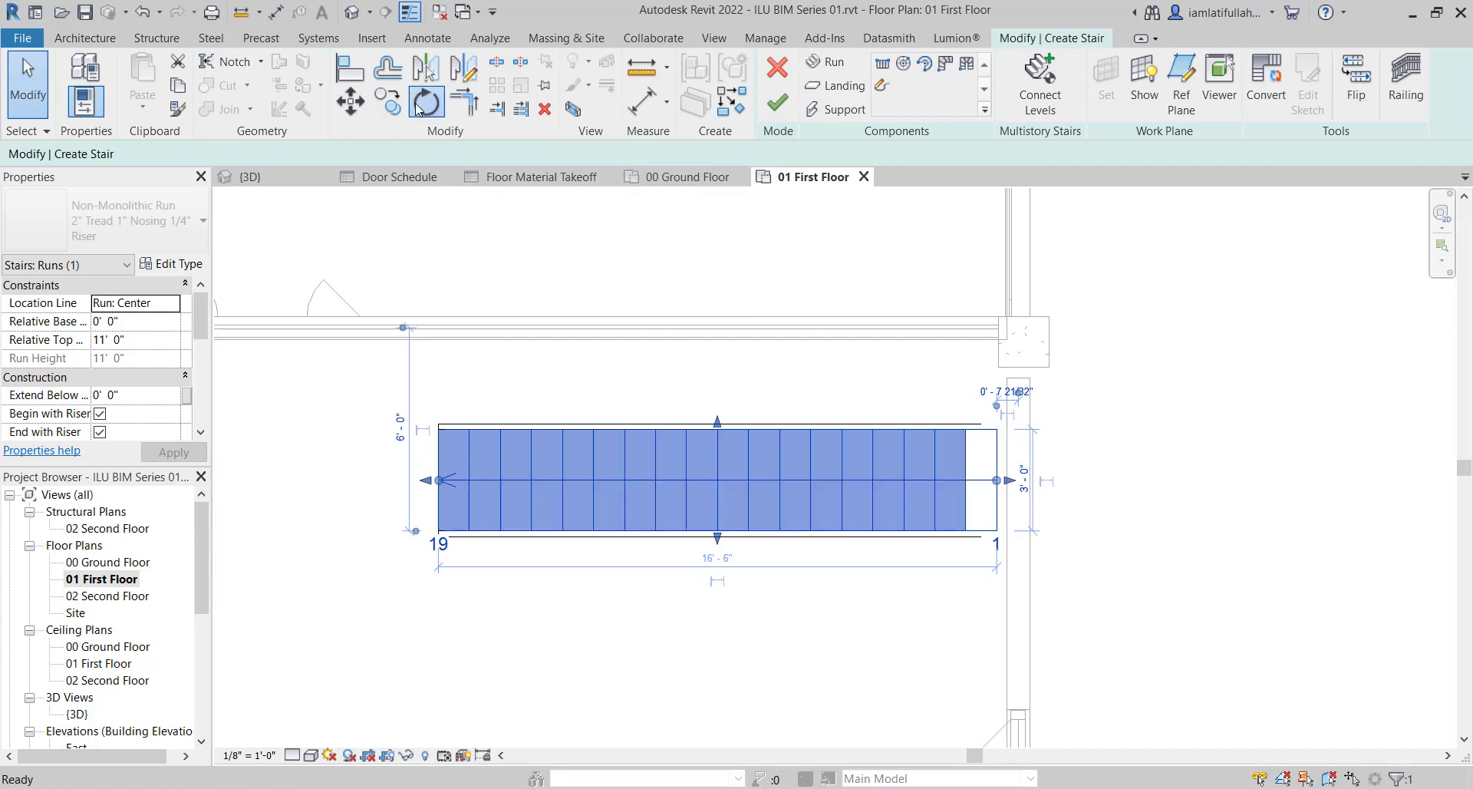
pyautogui.click(426, 102)
pyautogui.click(720, 366)
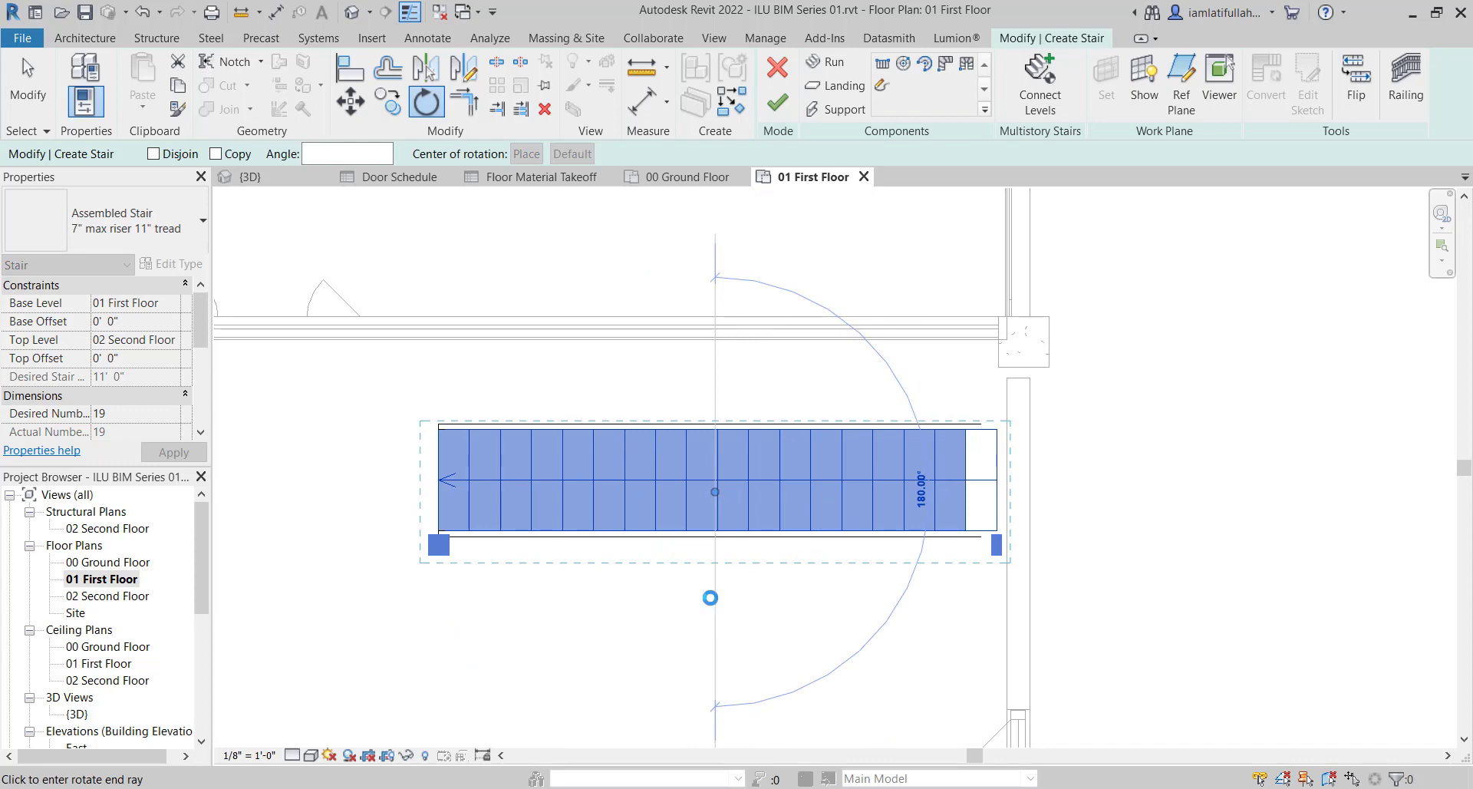
pyautogui.click(712, 598)
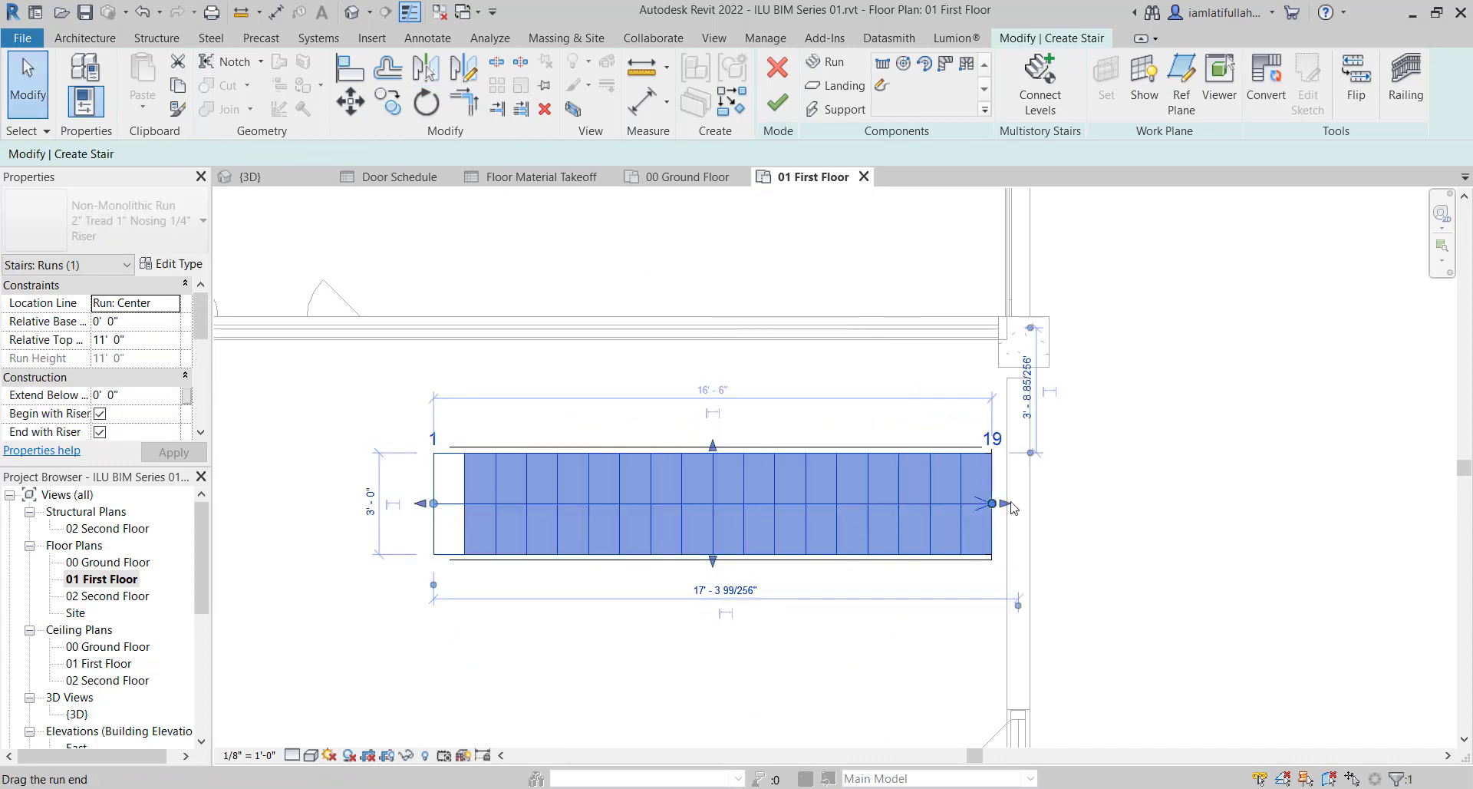
pyautogui.click(850, 374)
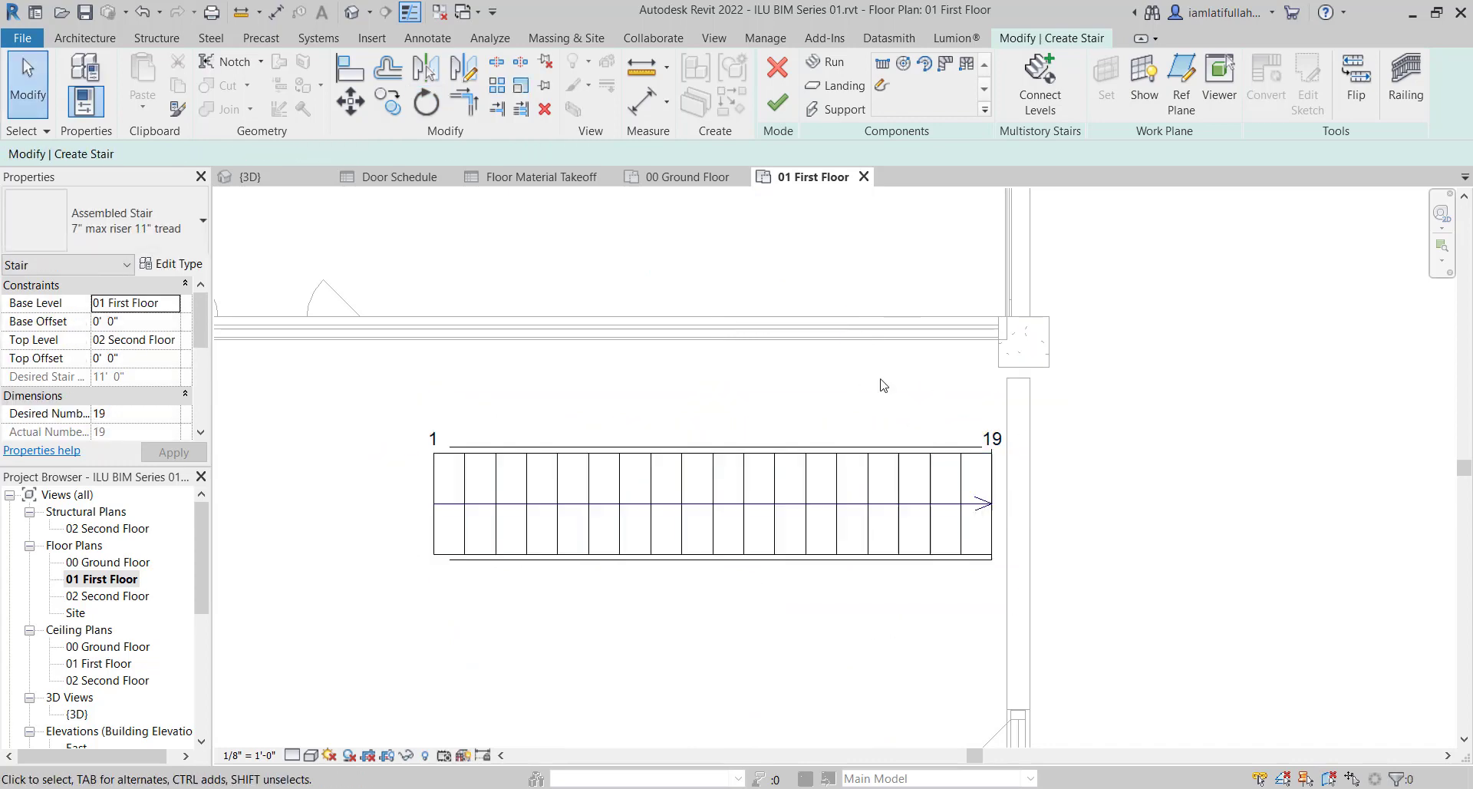
pyautogui.click(787, 106)
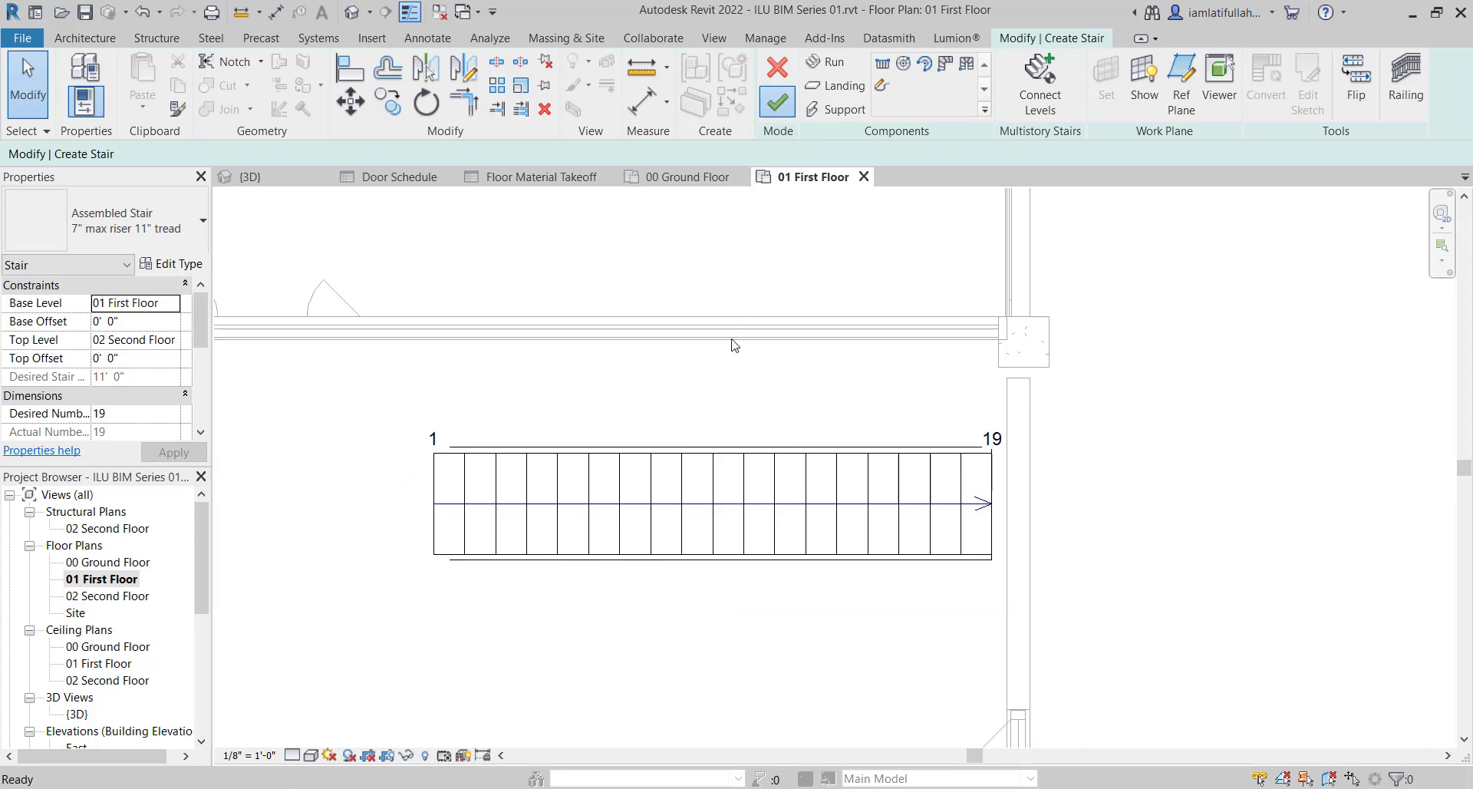
pyautogui.scroll(-1, 734, 346)
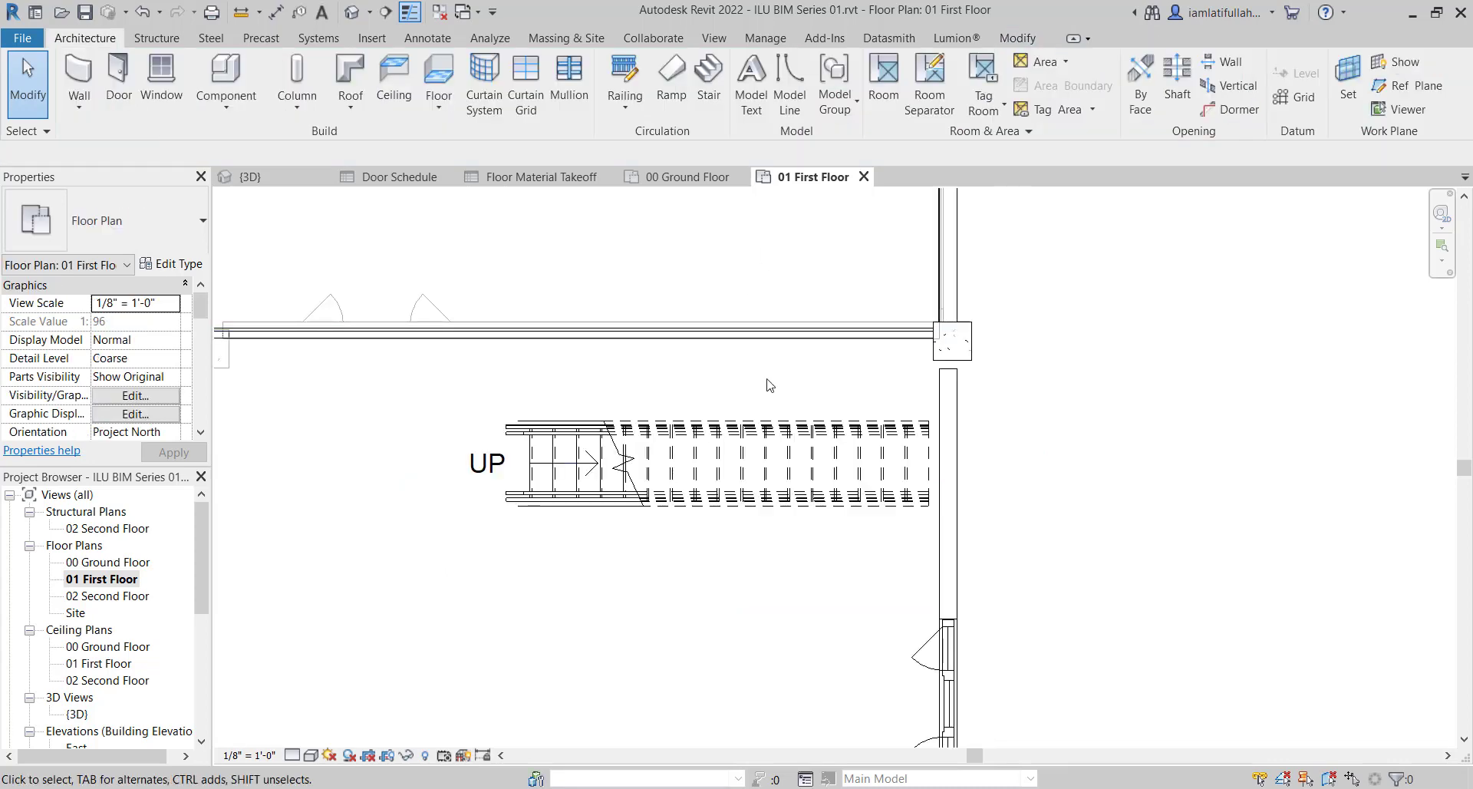
# Close the 00 Ground Floor, Floor Material Takeoff and Door Schedule views
pyautogui.click(740, 177)
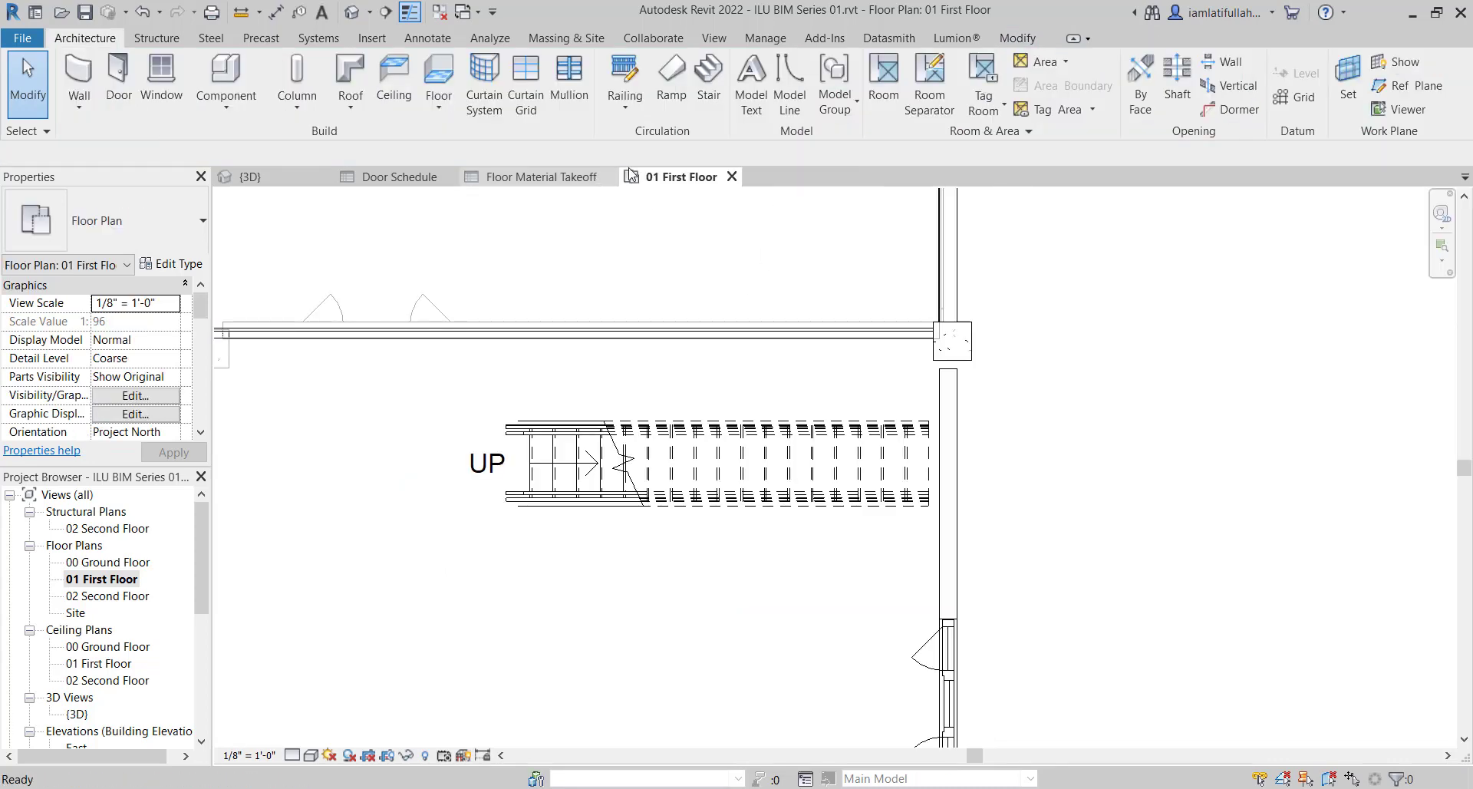
pyautogui.click(610, 176)
pyautogui.click(454, 176)
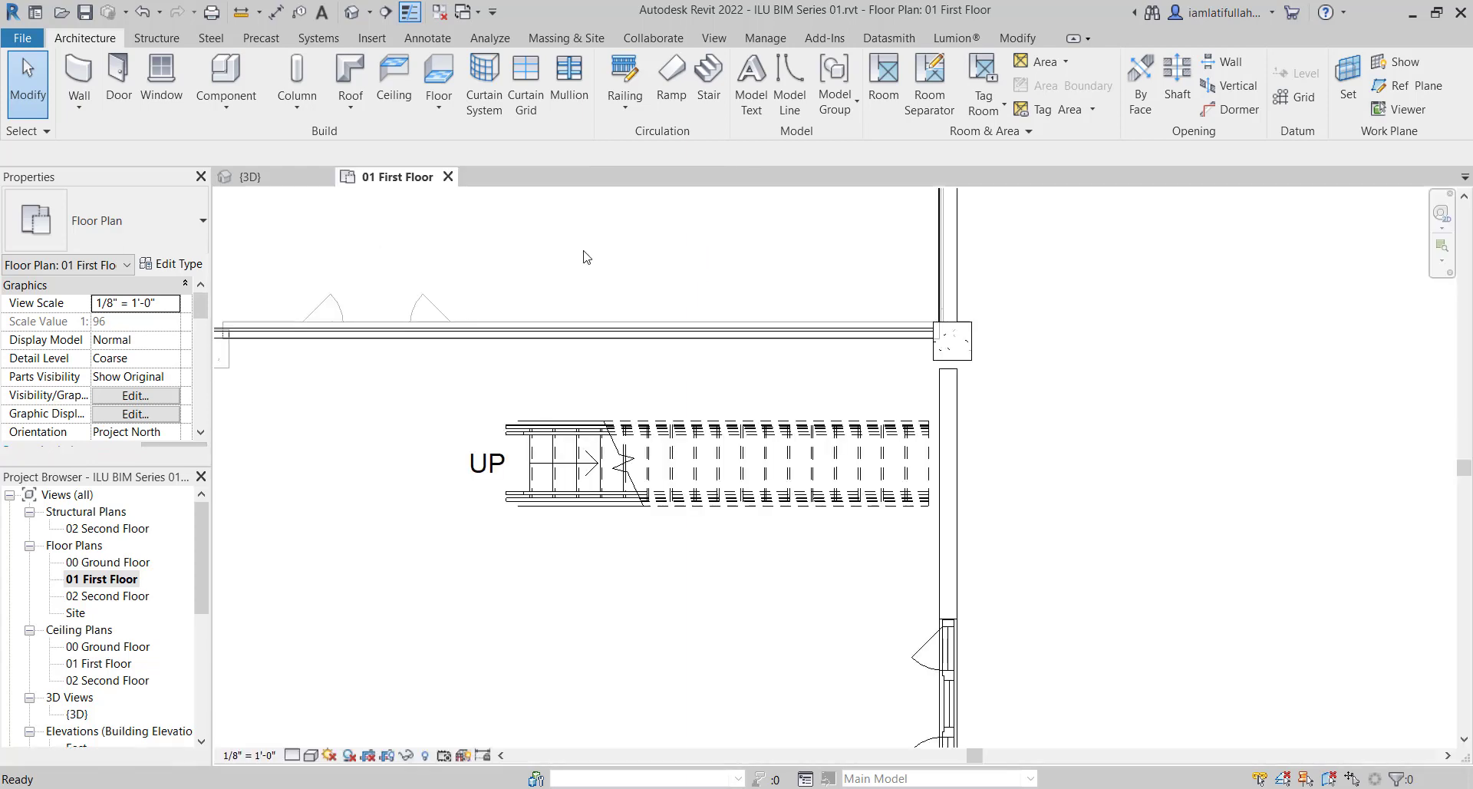
# View the new stair in 3D and tile the 01 First Floor plan and the 3D view side by side
pyautogui.click(253, 176)
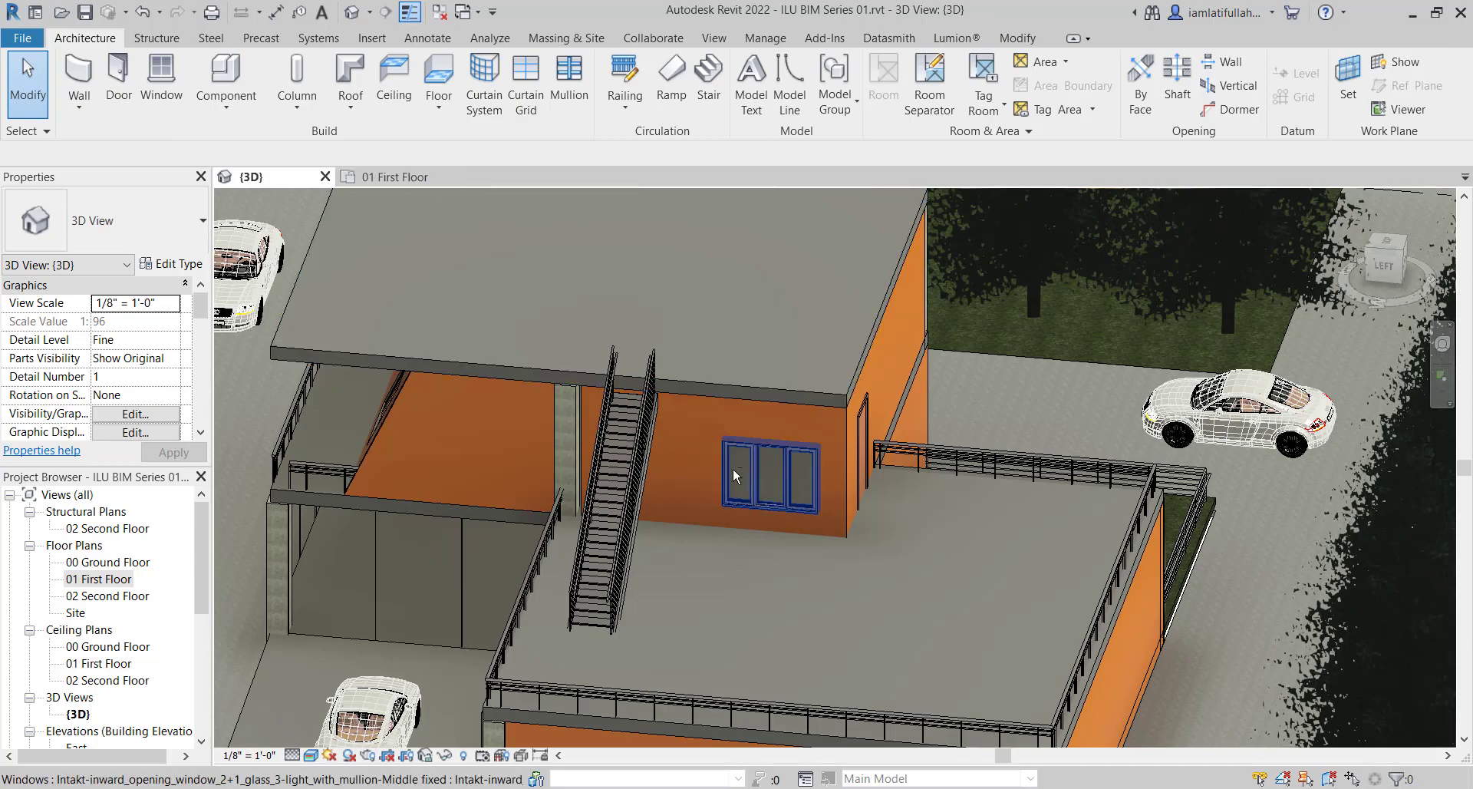
pyautogui.keyDown('shift'); pyautogui.moveTo(552, 376); pyautogui.dragTo(602, 327, button='middle'); pyautogui.keyUp('shift')
pyautogui.click(393, 177)
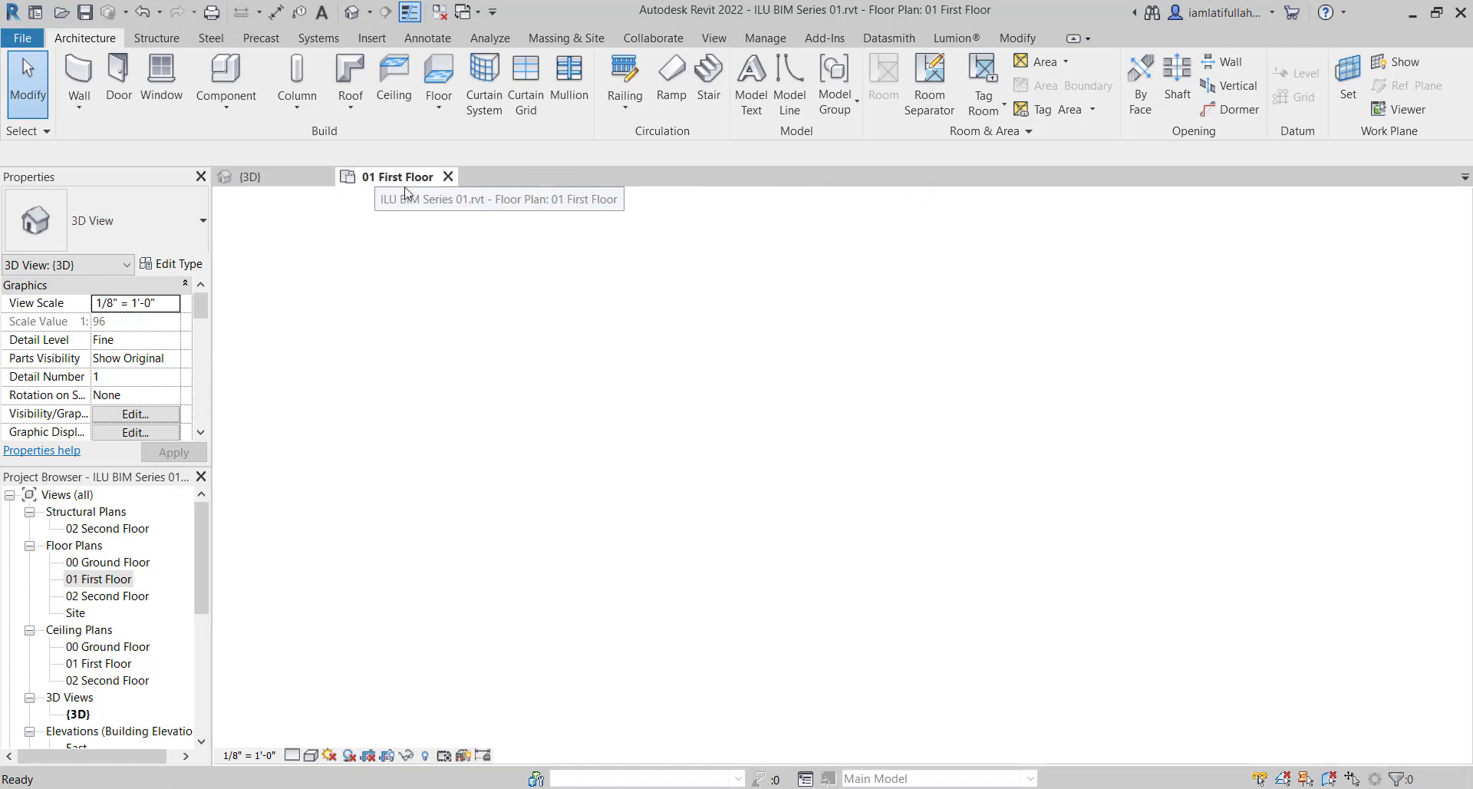
pyautogui.press('w')
pyautogui.press('t')
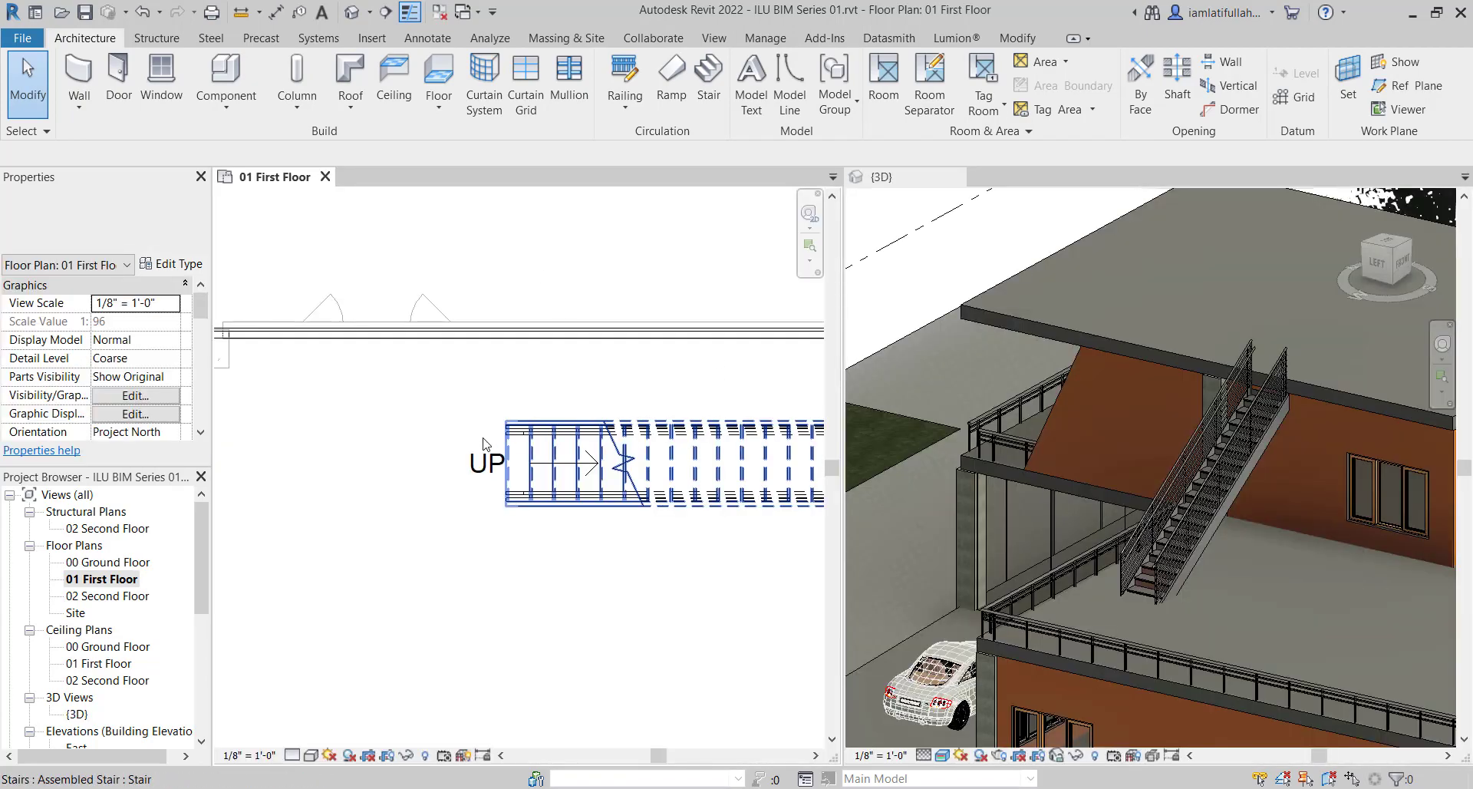
pyautogui.moveTo(545, 405); pyautogui.dragTo(468, 415, button='middle')
pyautogui.scroll(-2, 1128, 529)
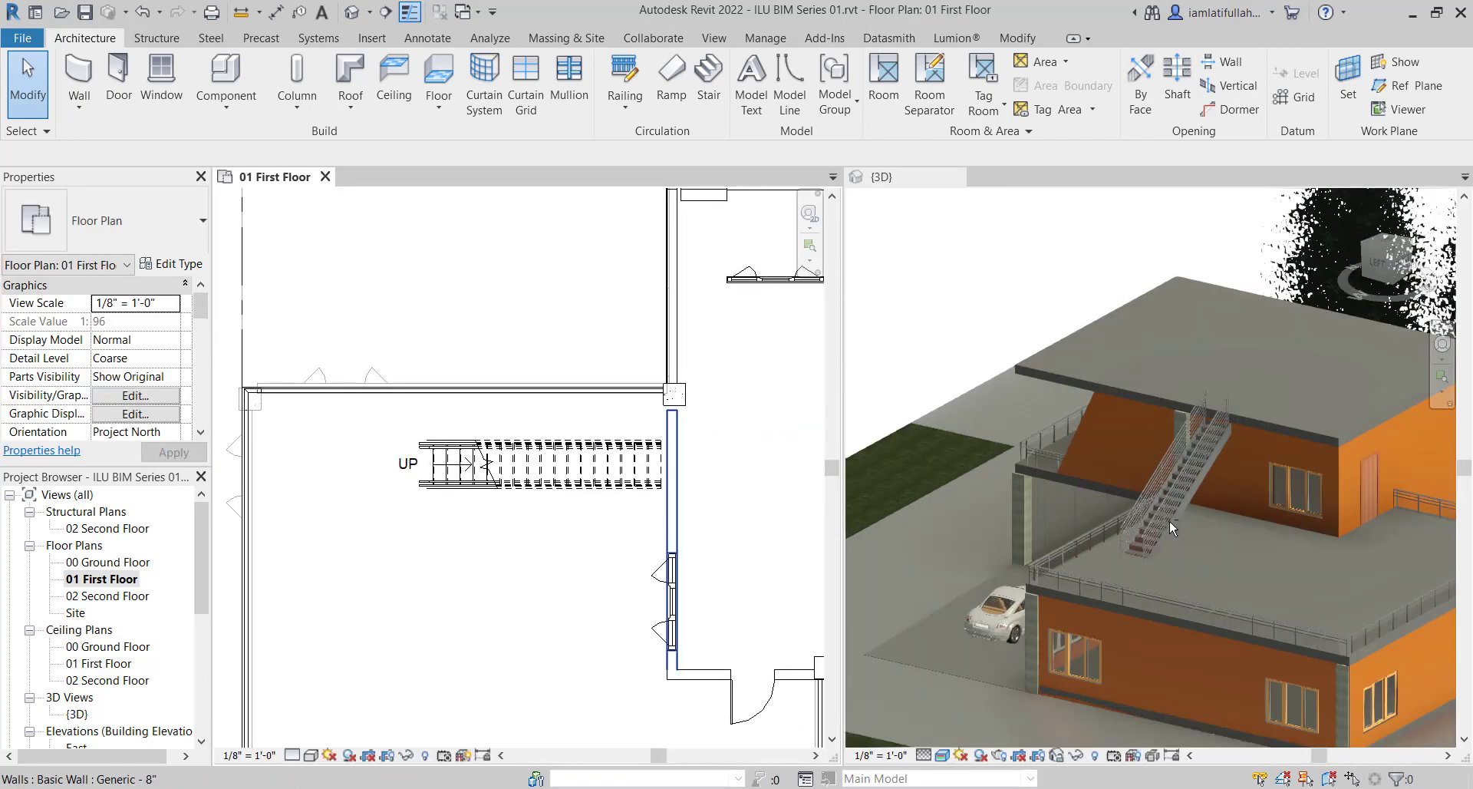
# Inspect the new stair in 3D and change its type from the plan to Cast-In-Place Monolithic Stair
pyautogui.click(1128, 521)
pyautogui.keyDown('shift'); pyautogui.moveTo(1128, 521); pyautogui.dragTo(1054, 452, button='middle'); pyautogui.keyUp('shift')
pyautogui.scroll(3, 1054, 453)
pyautogui.scroll(-2, 906, 313)
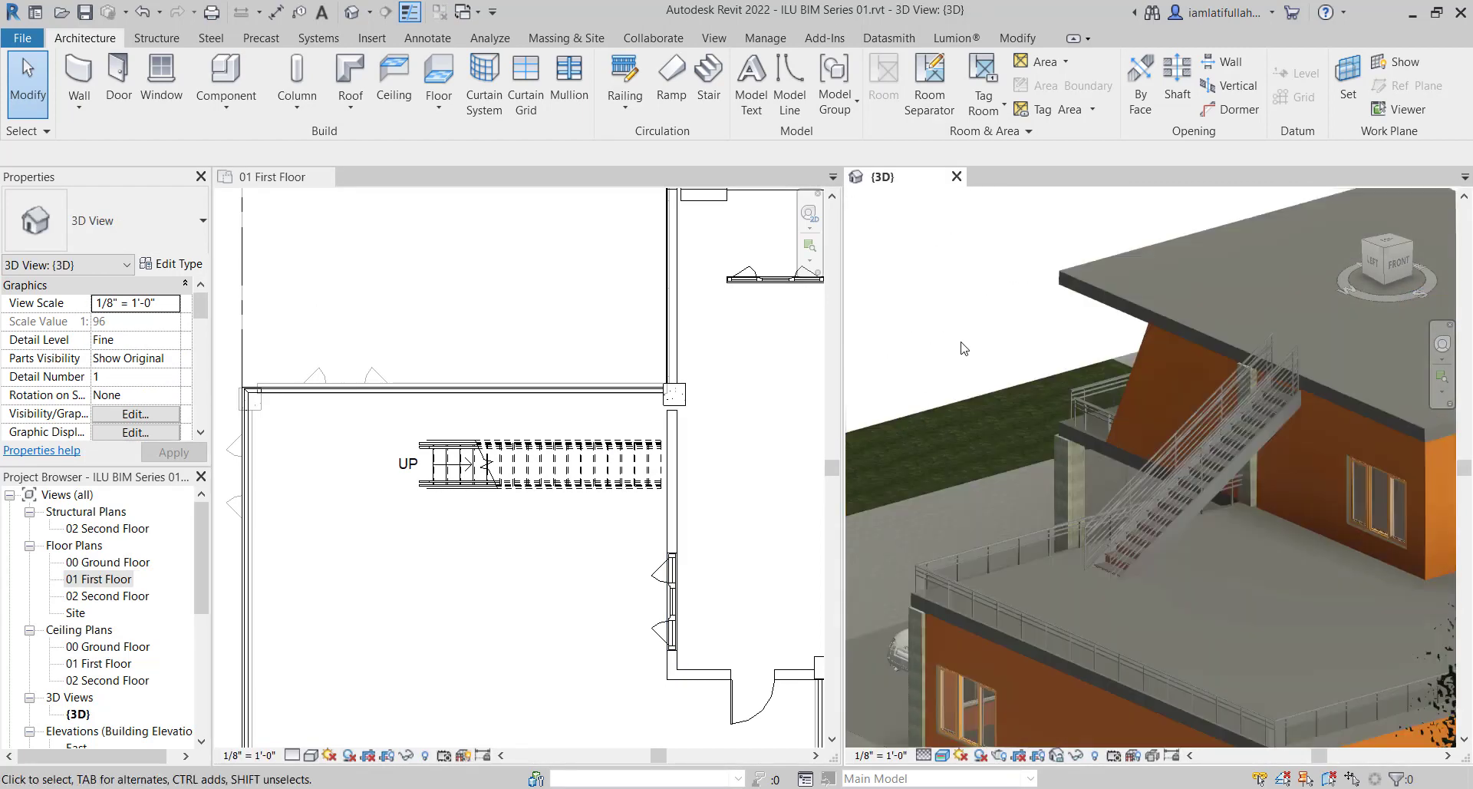
pyautogui.moveTo(978, 354); pyautogui.dragTo(670, 398, button='middle')
pyautogui.click(596, 526)
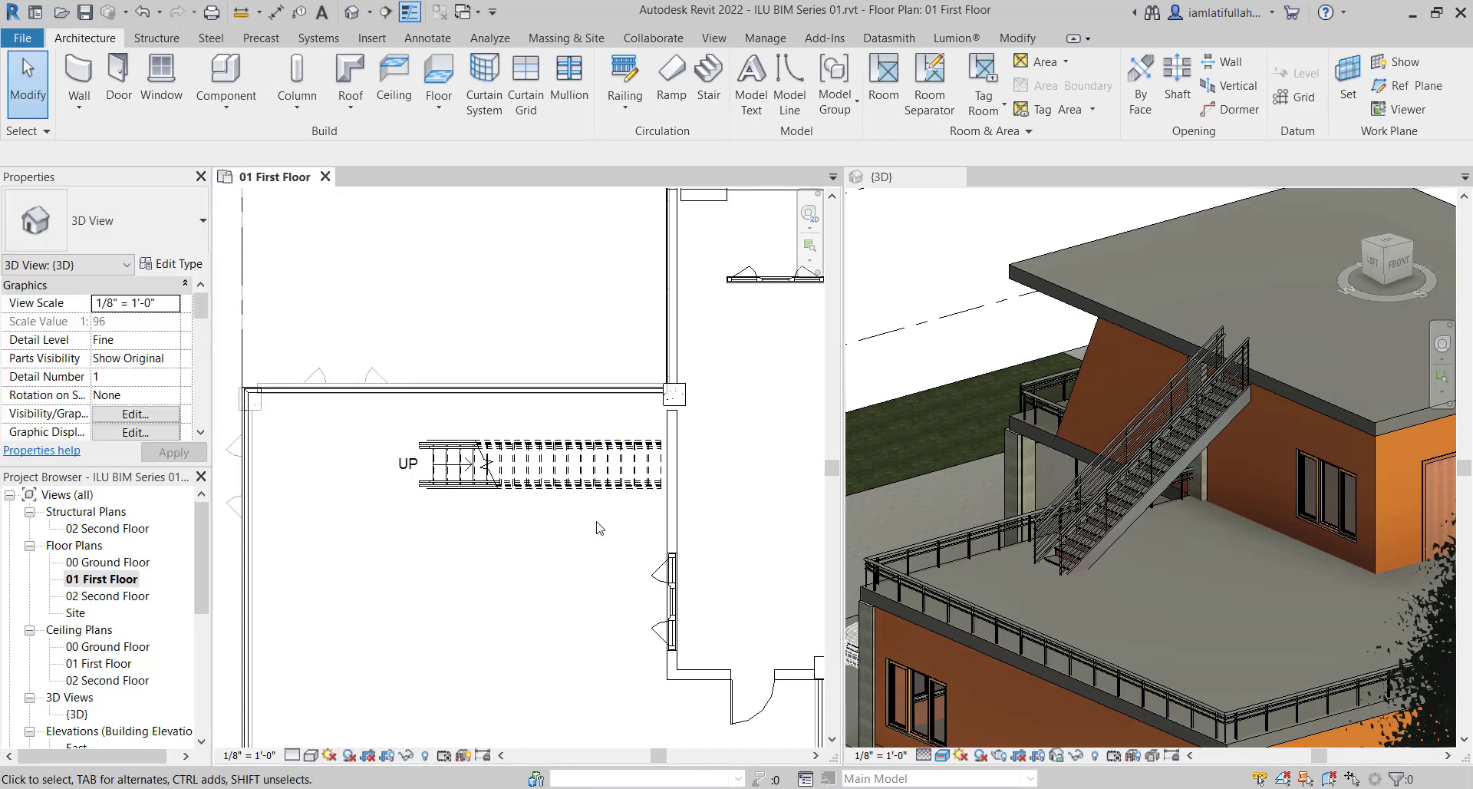
pyautogui.scroll(2, 584, 498)
pyautogui.click(574, 457)
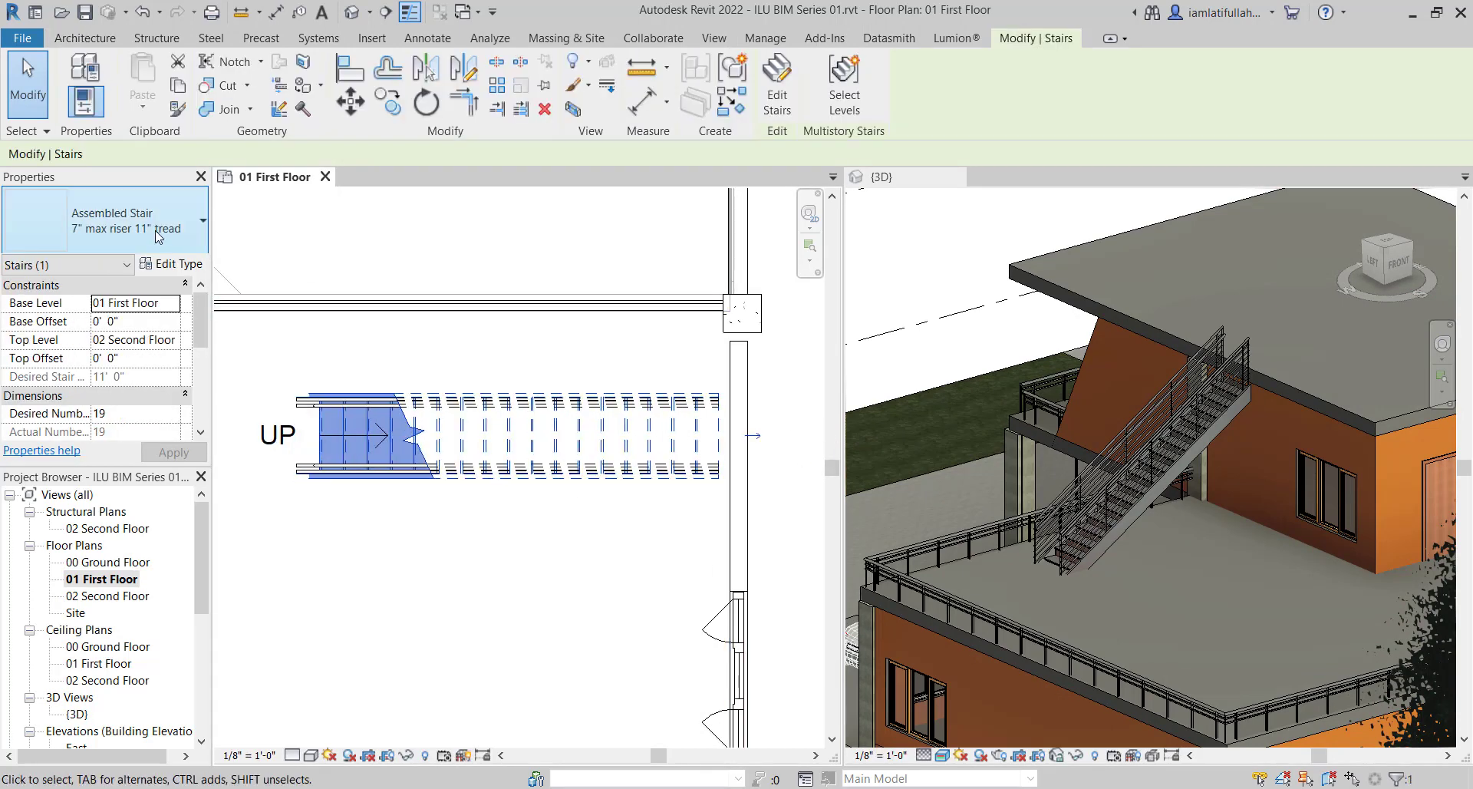
pyautogui.click(120, 230)
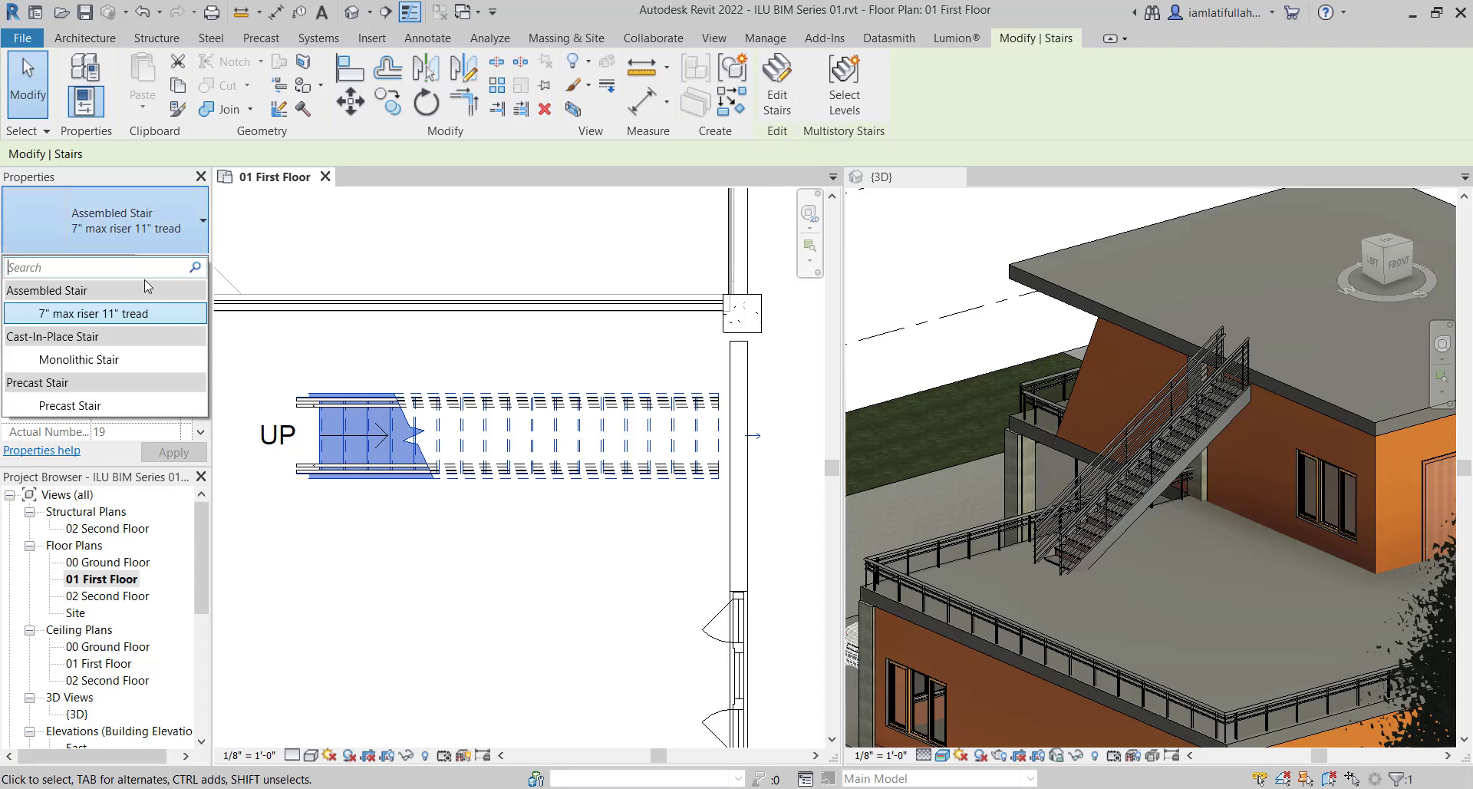
pyautogui.click(70, 359)
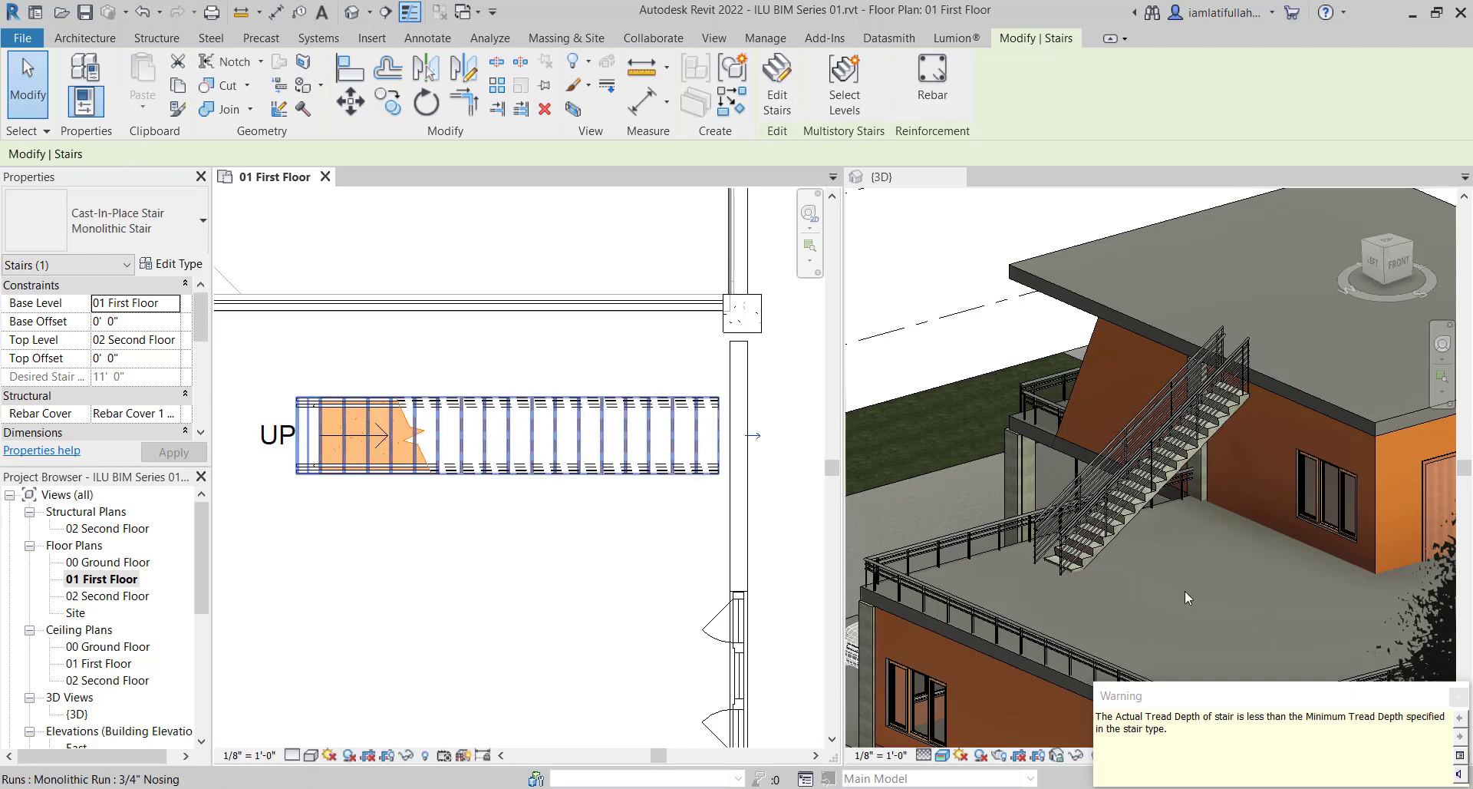
pyautogui.press('Escape')
# Delete both pipe guardrails of the monolithic stair in 3D, and undo both deletions
pyautogui.scroll(3, 1194, 520)
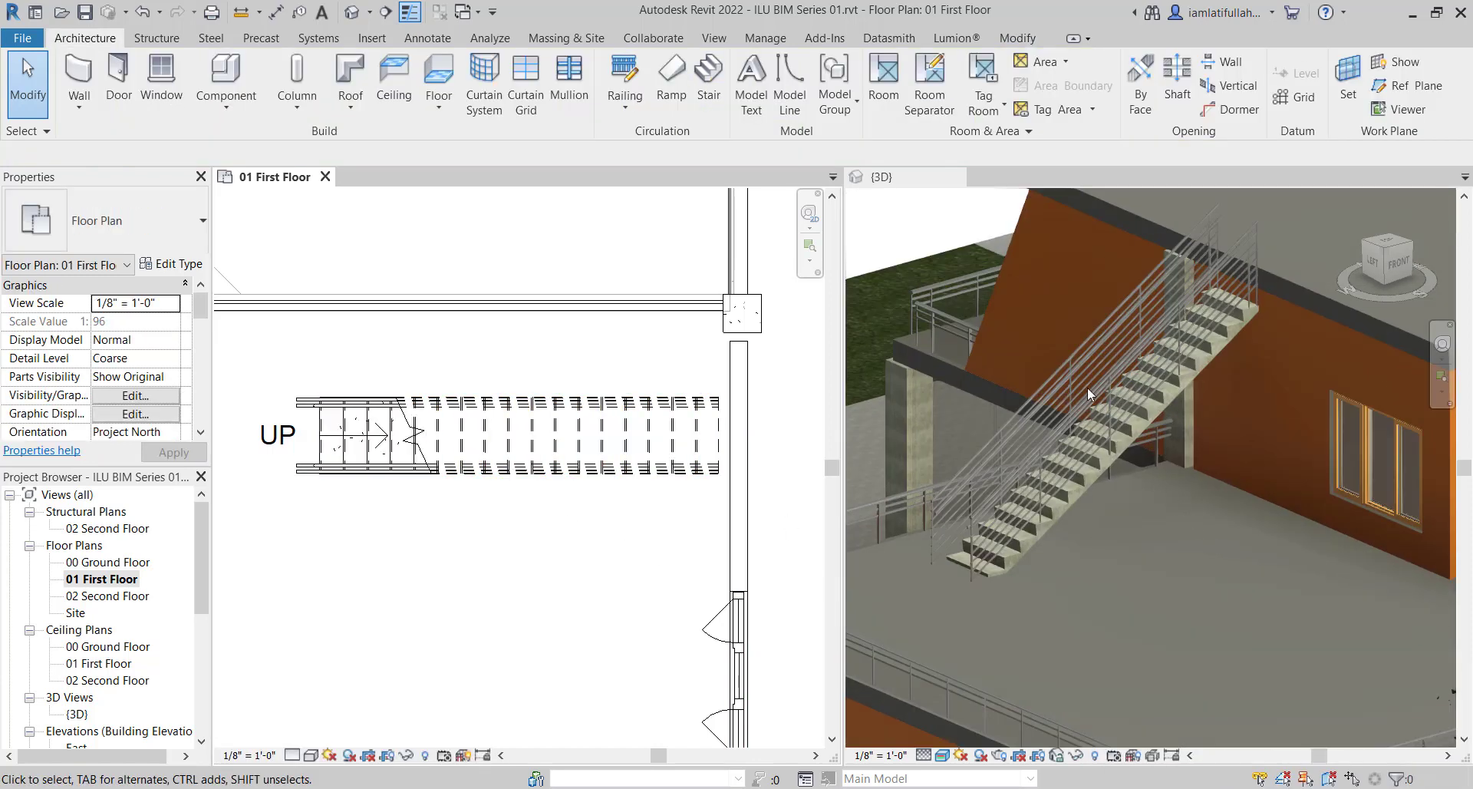
pyautogui.keyDown('shift'); pyautogui.moveTo(1088, 387); pyautogui.dragTo(1139, 420, button='middle'); pyautogui.keyUp('shift')
pyautogui.click(1163, 390)
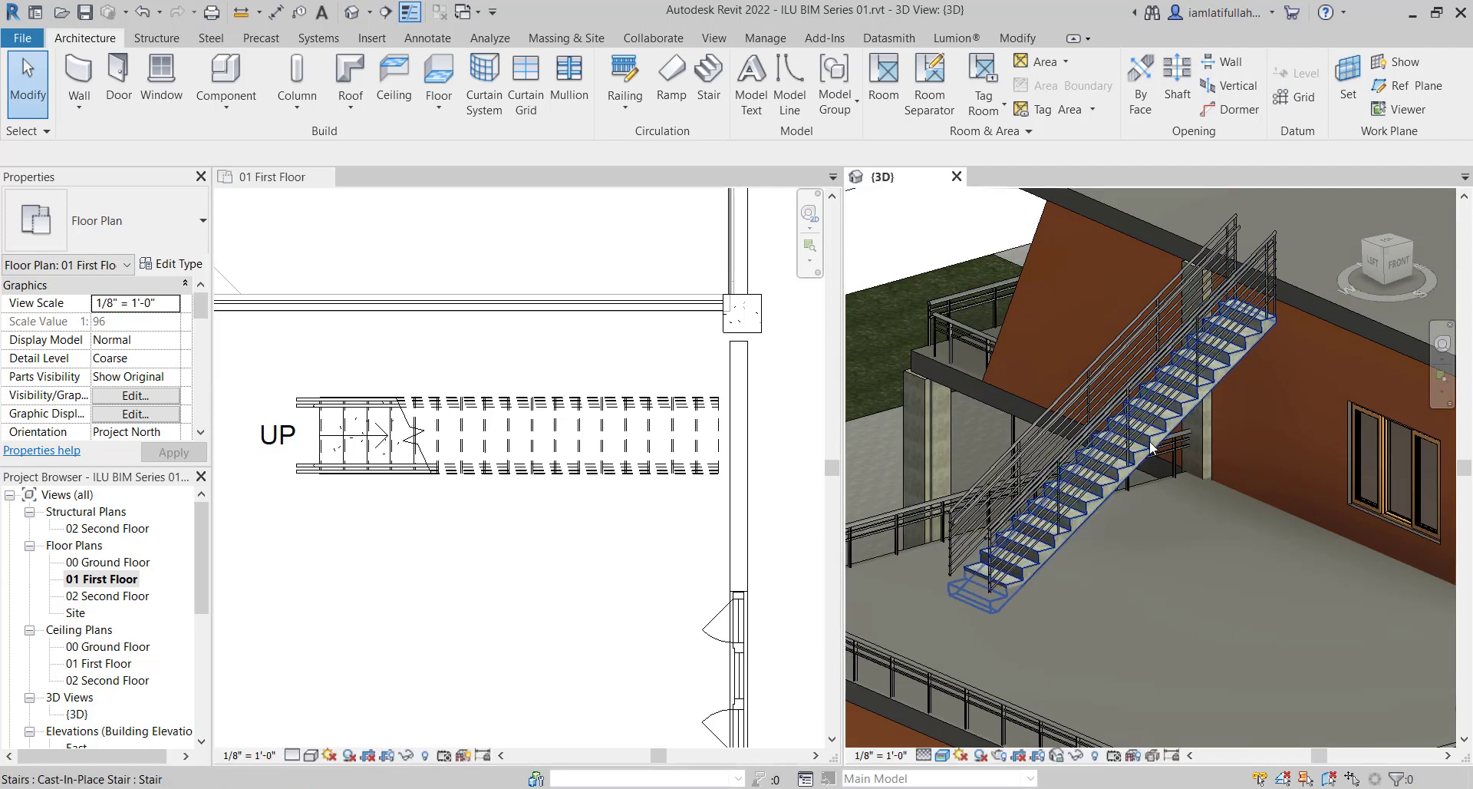
pyautogui.scroll(-3, 1163, 390)
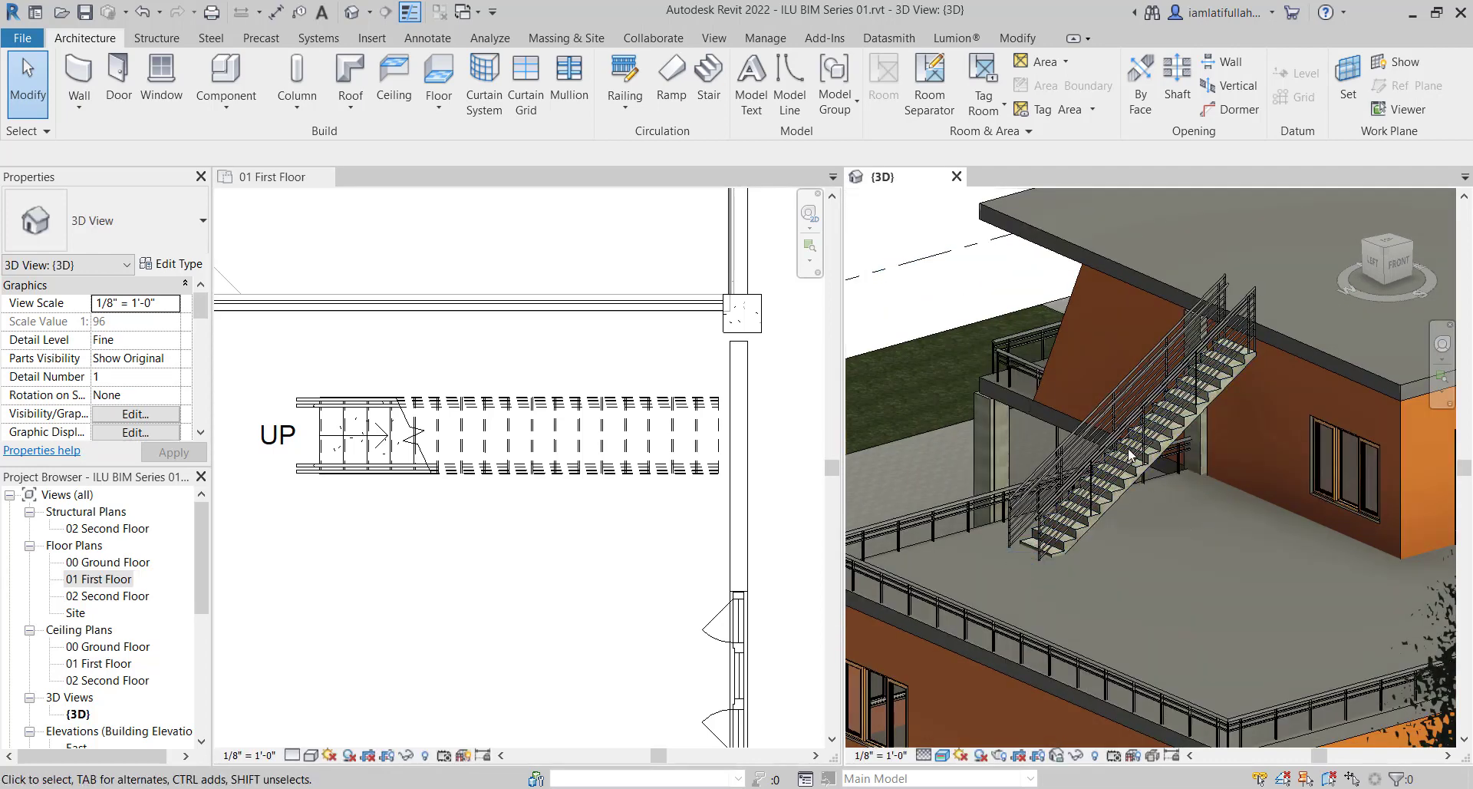
pyautogui.scroll(2, 1138, 345)
pyautogui.click(1139, 397)
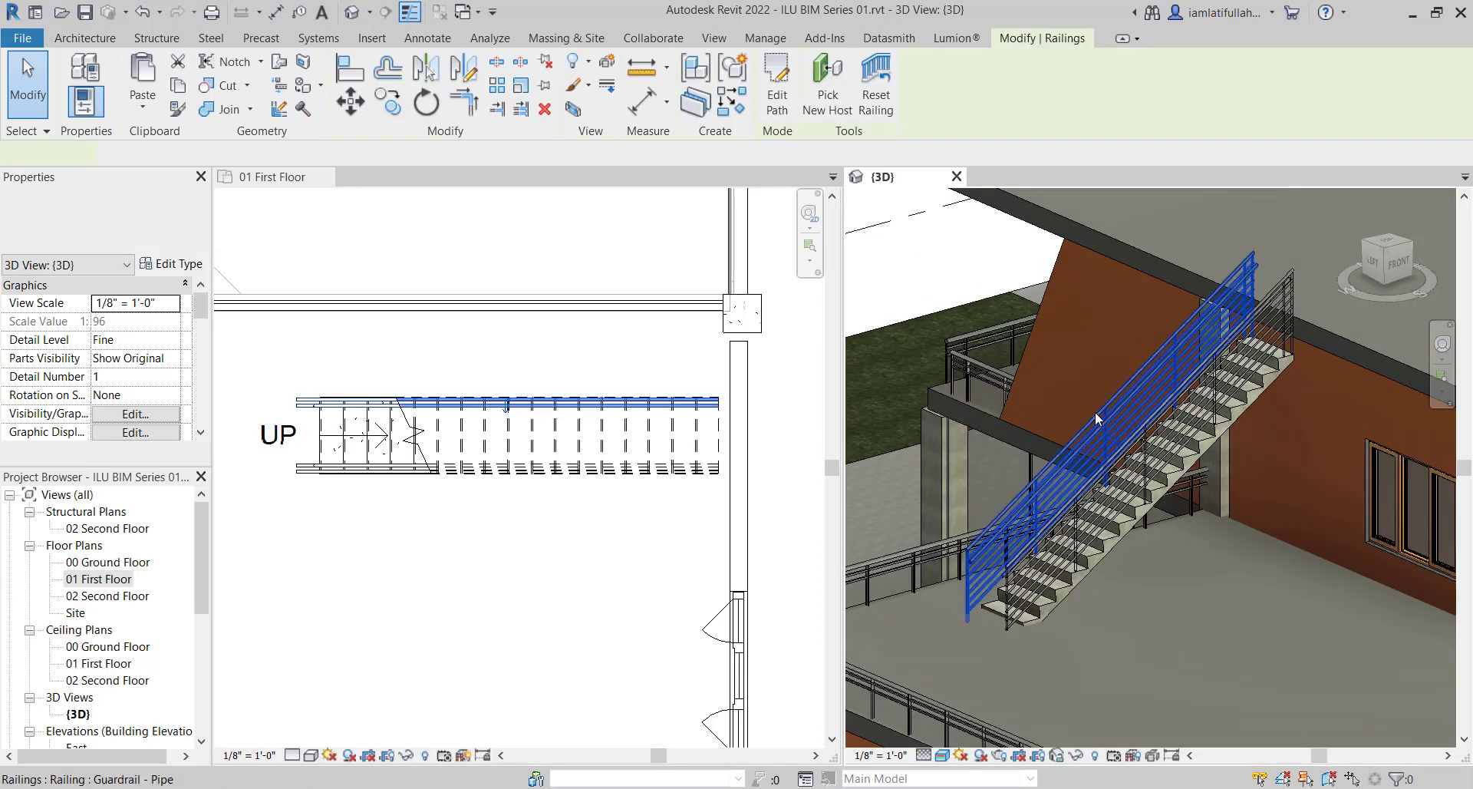
pyautogui.press('Escape')
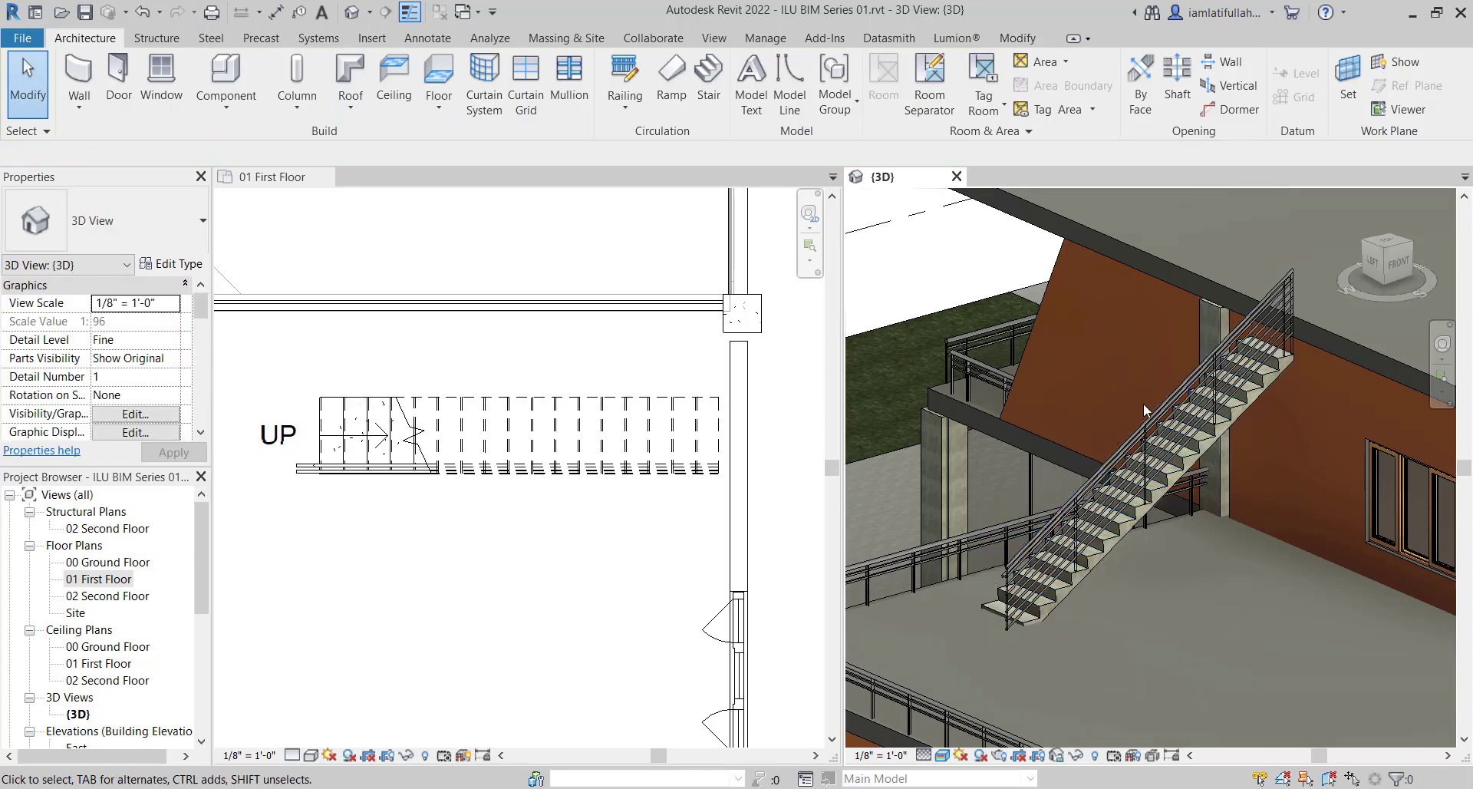
pyautogui.click(1177, 380)
pyautogui.press('Delete')
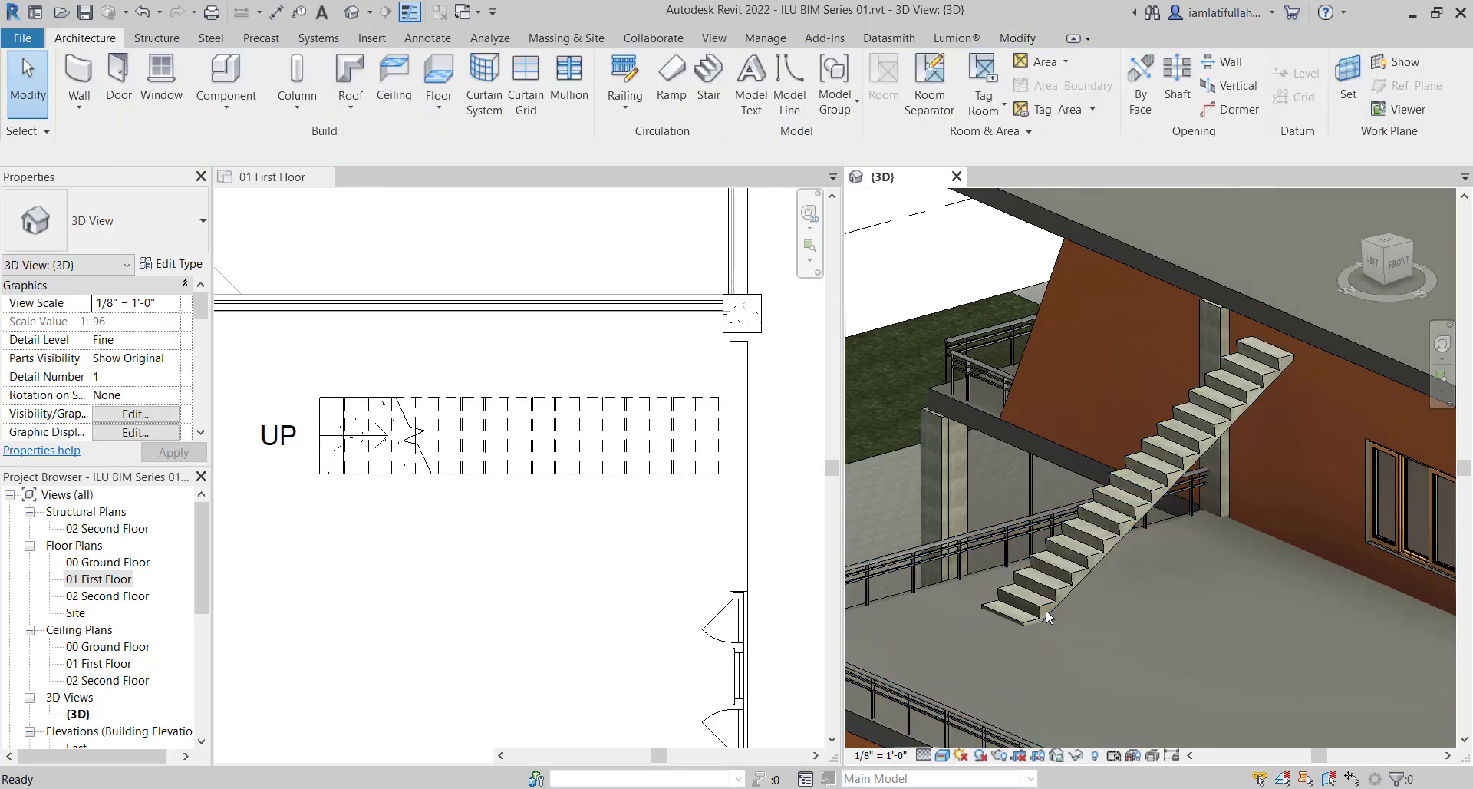
pyautogui.hotkey('ctrl', 'z')
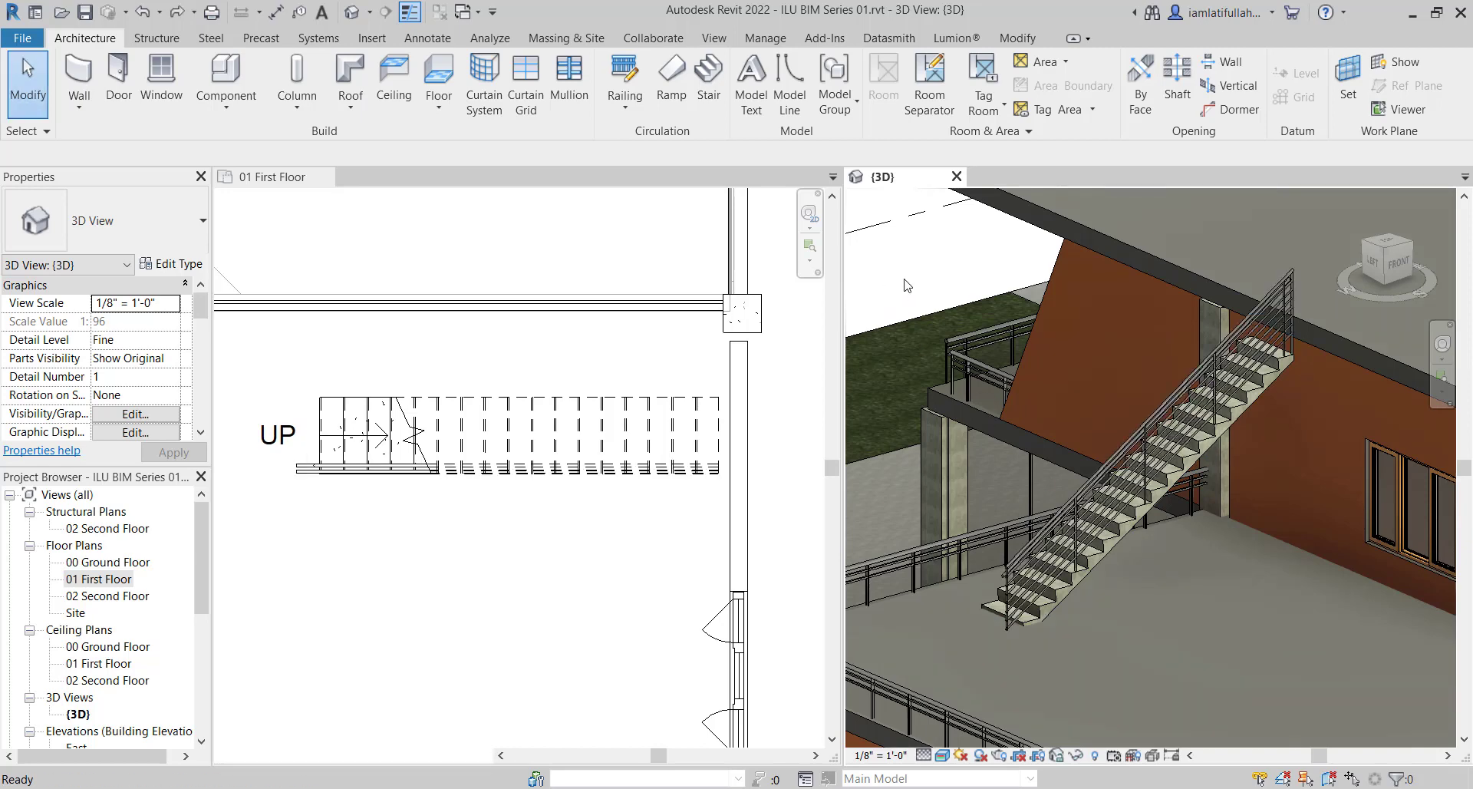
pyautogui.hotkey('ctrl', 'z')
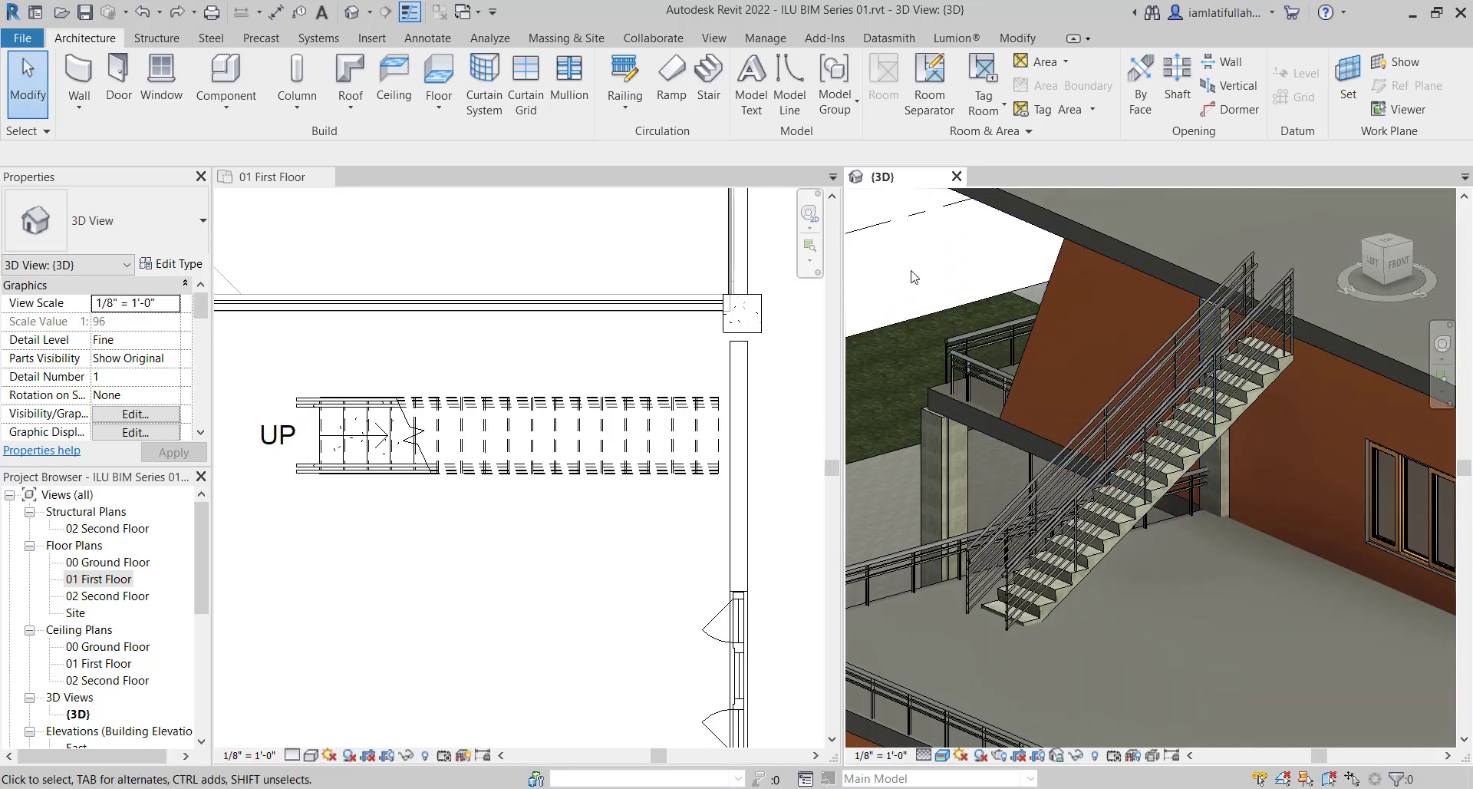
# Change the stair's type to Precast Stair and check its treads up close in the 3D view
pyautogui.click(474, 437)
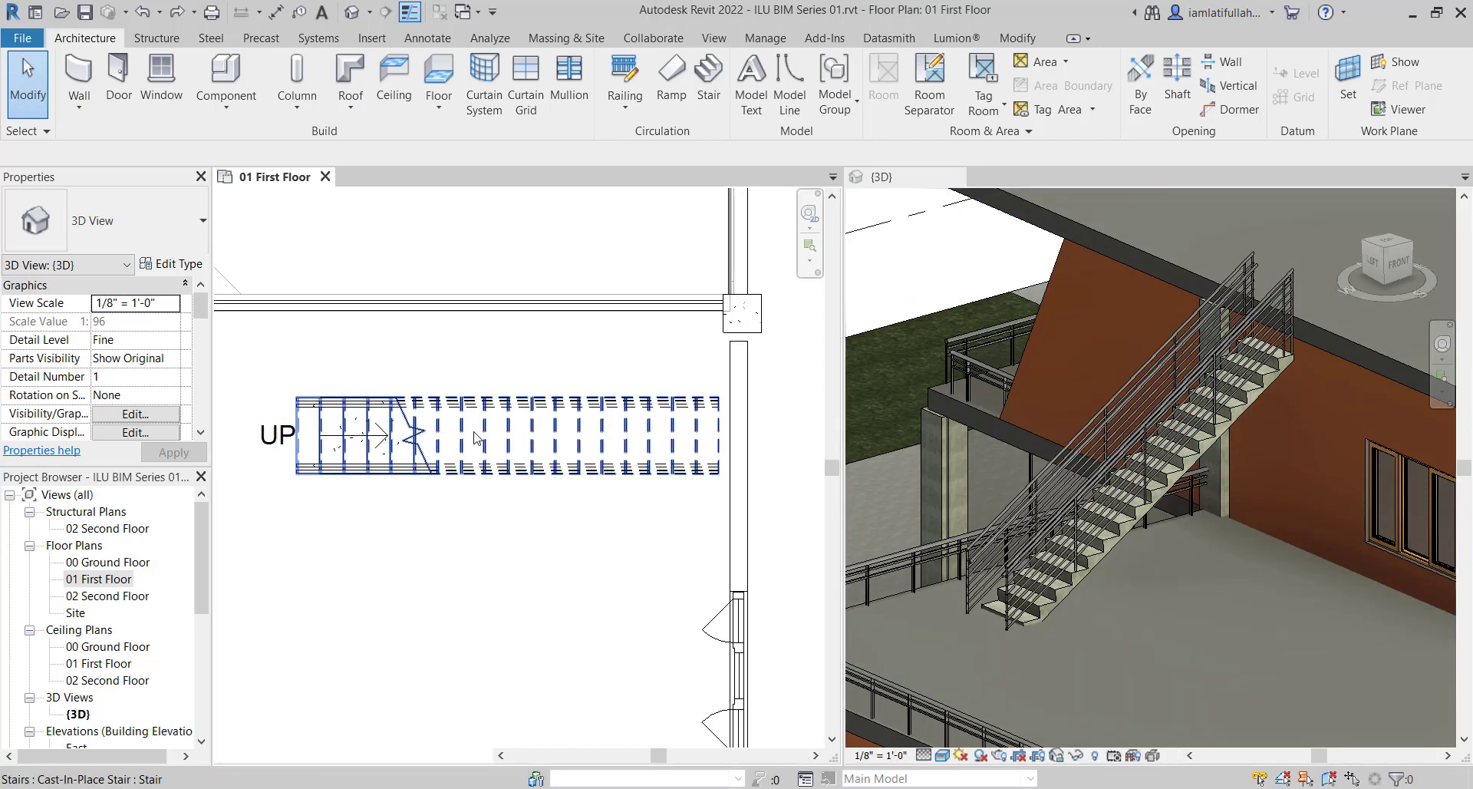
pyautogui.click(376, 438)
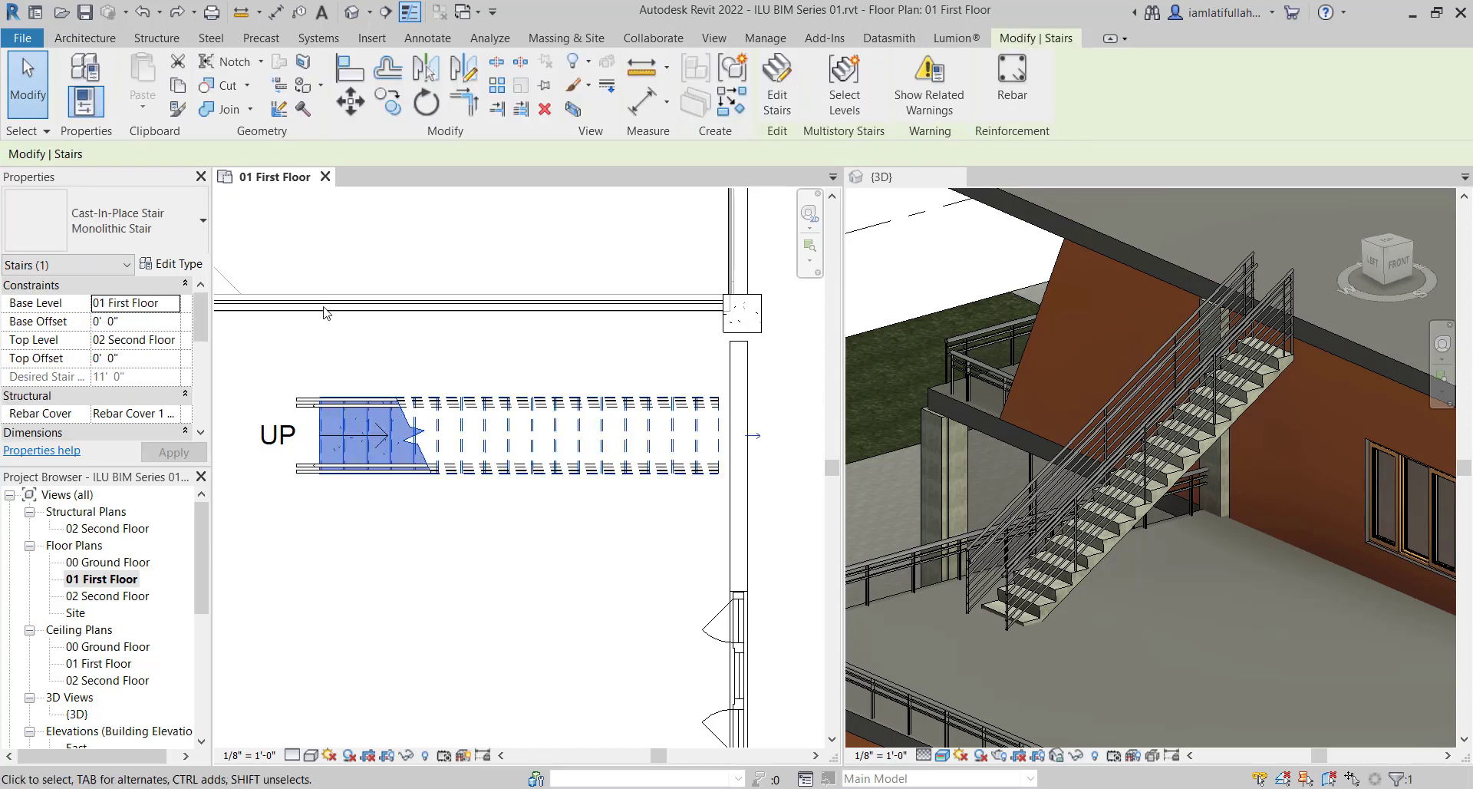
pyautogui.click(108, 230)
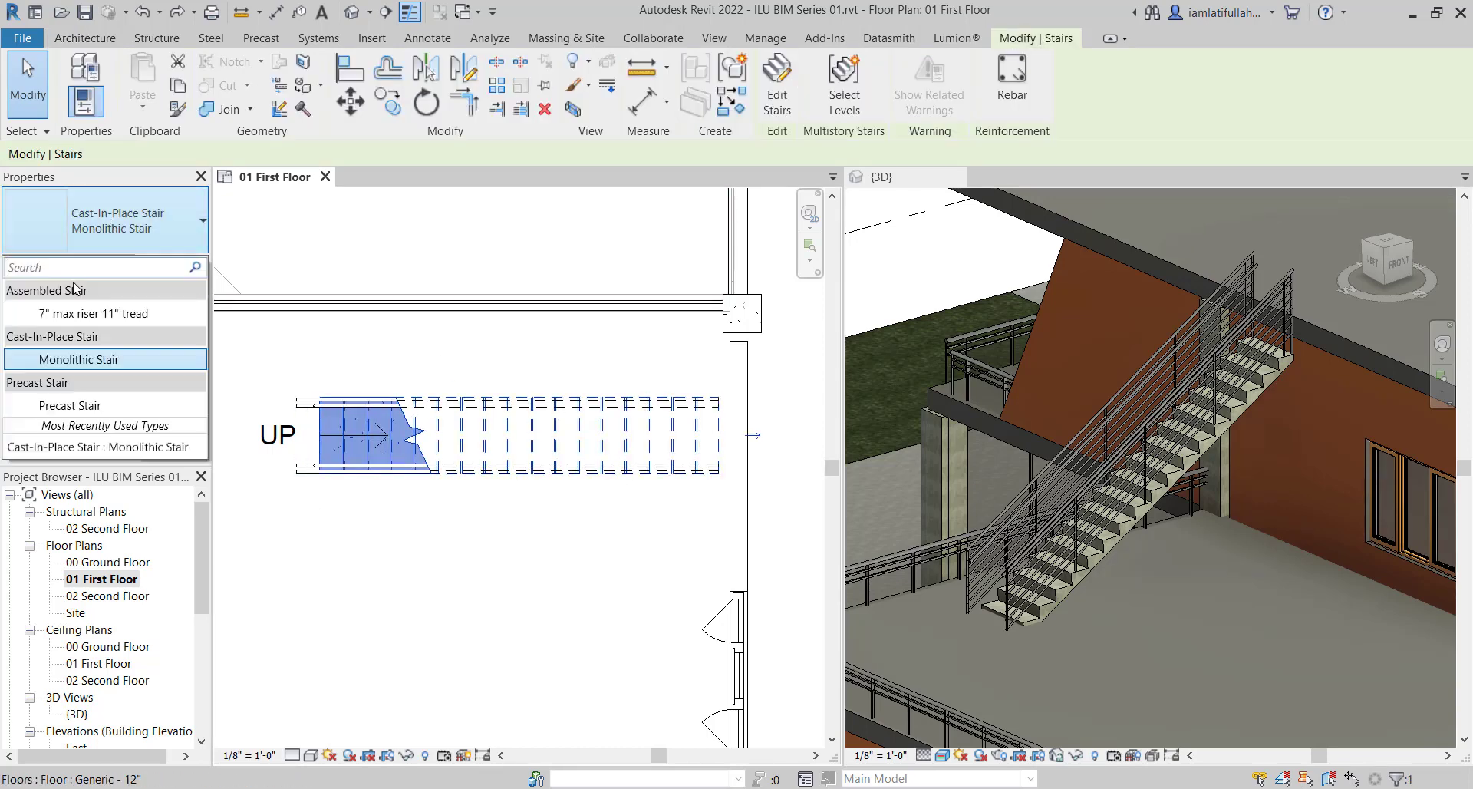
pyautogui.click(89, 396)
pyautogui.click(139, 231)
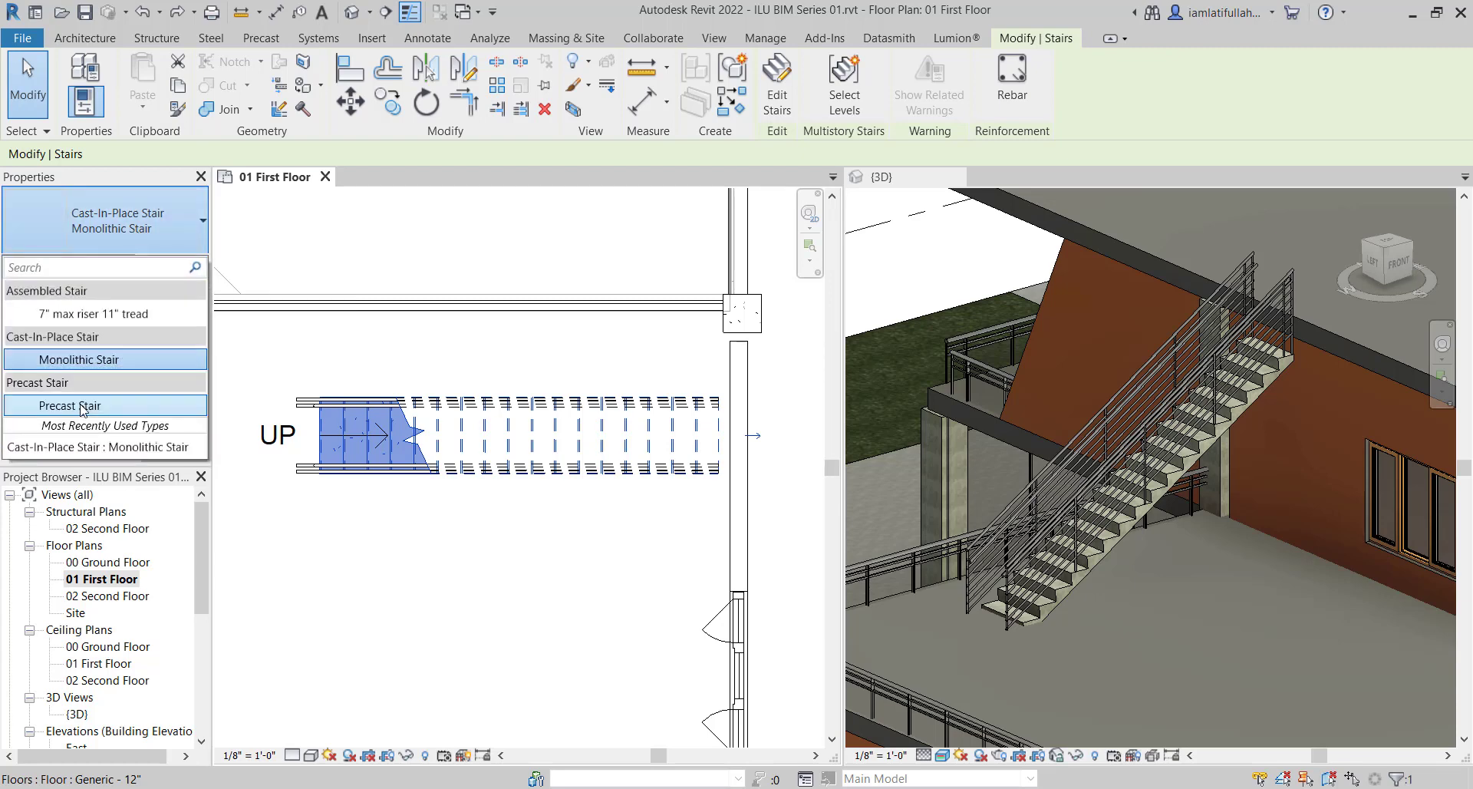
pyautogui.click(53, 411)
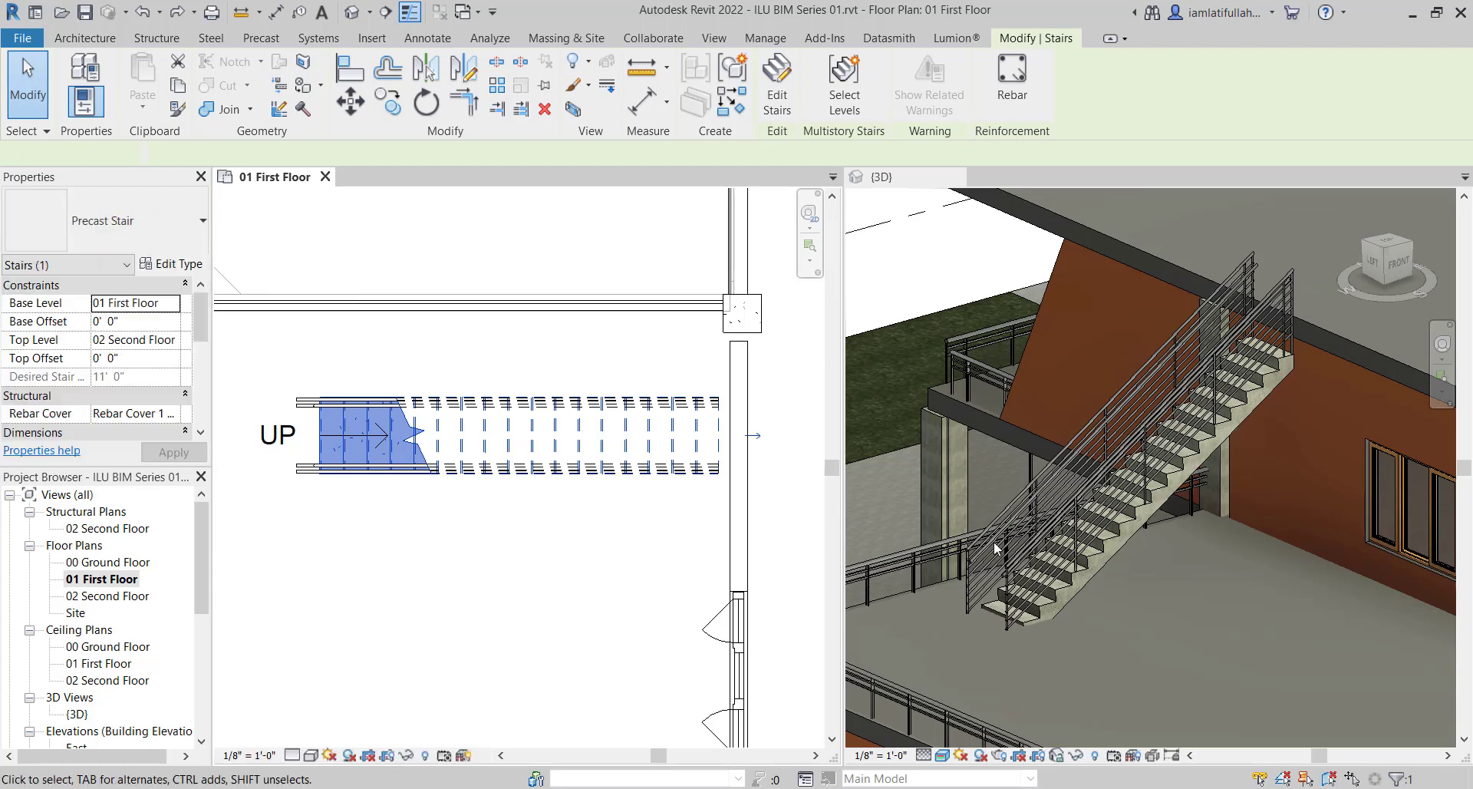
pyautogui.scroll(5, 1250, 444)
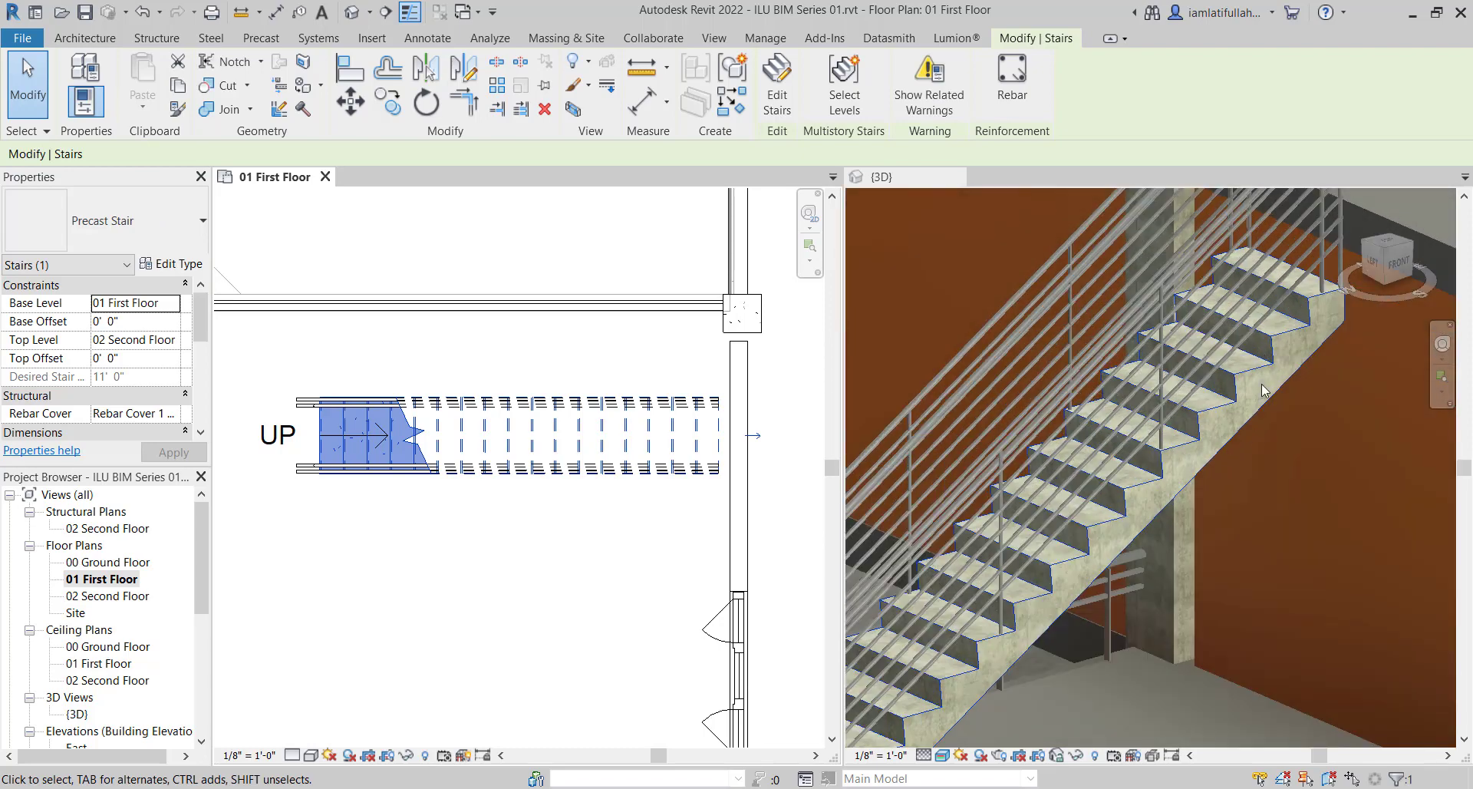
pyautogui.scroll(-5, 1235, 427)
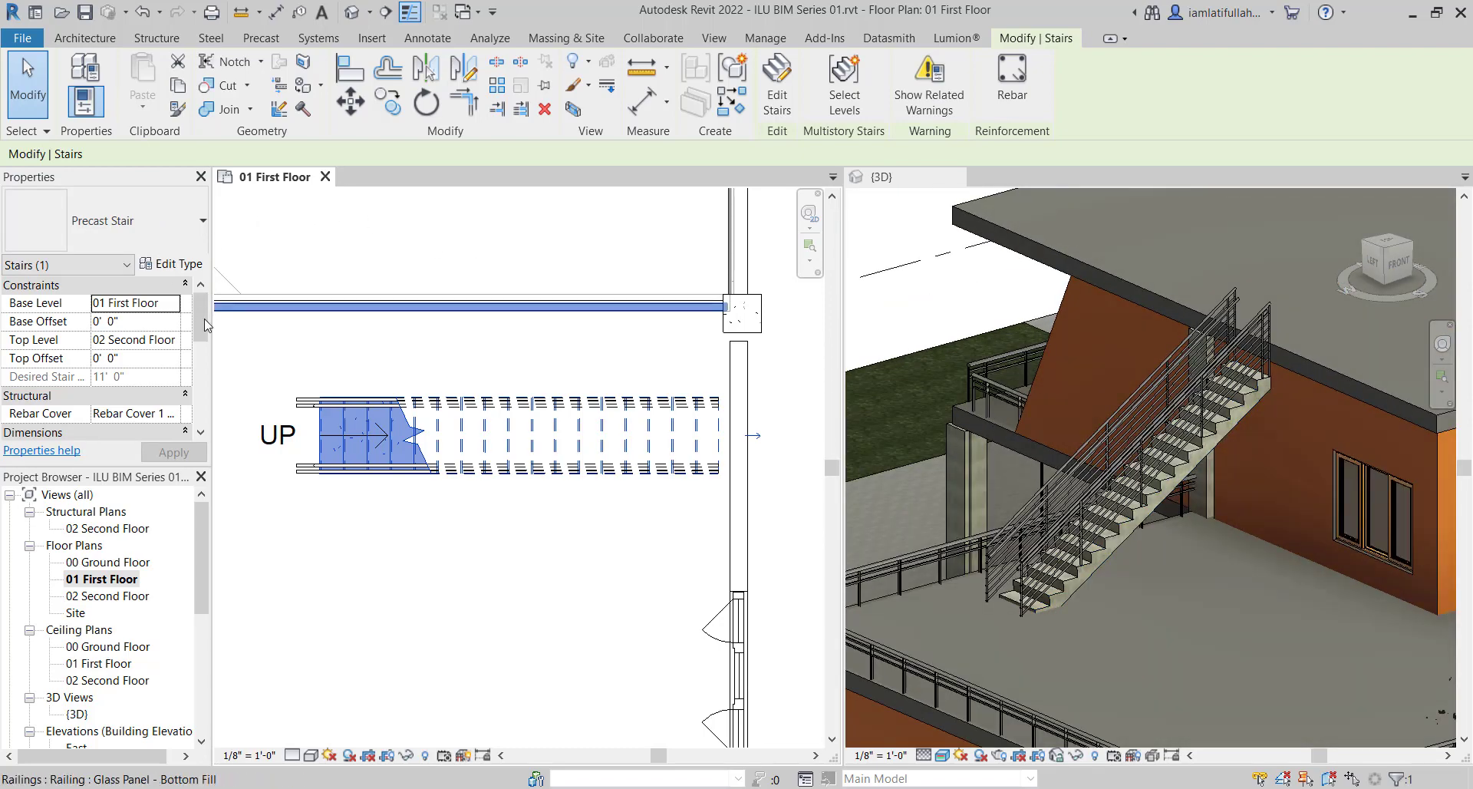
# Set the Precast Stair type's Minimum Run Width to 5' 0", accept the change and deselect the stair
pyautogui.click(172, 263)
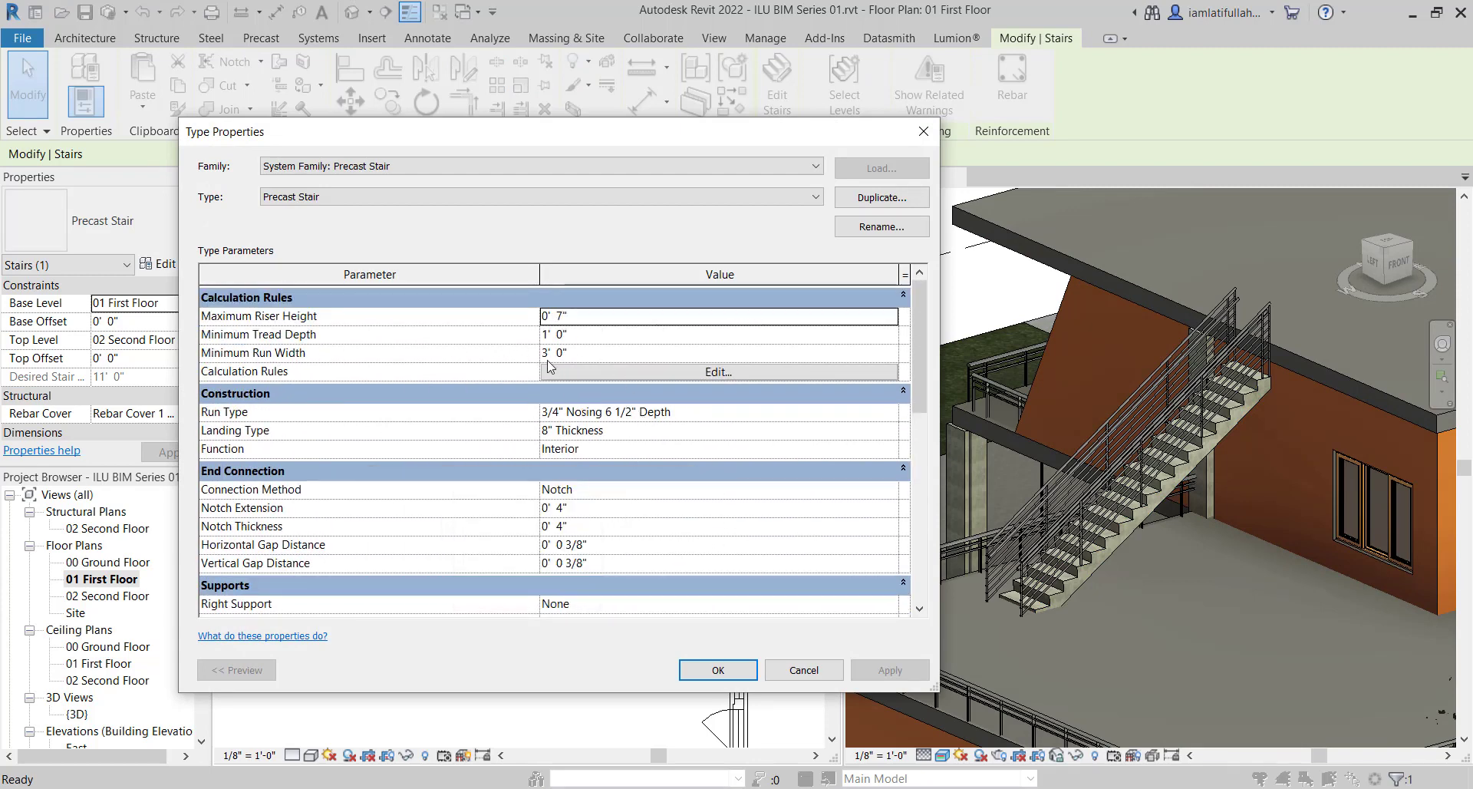
pyautogui.click(591, 354)
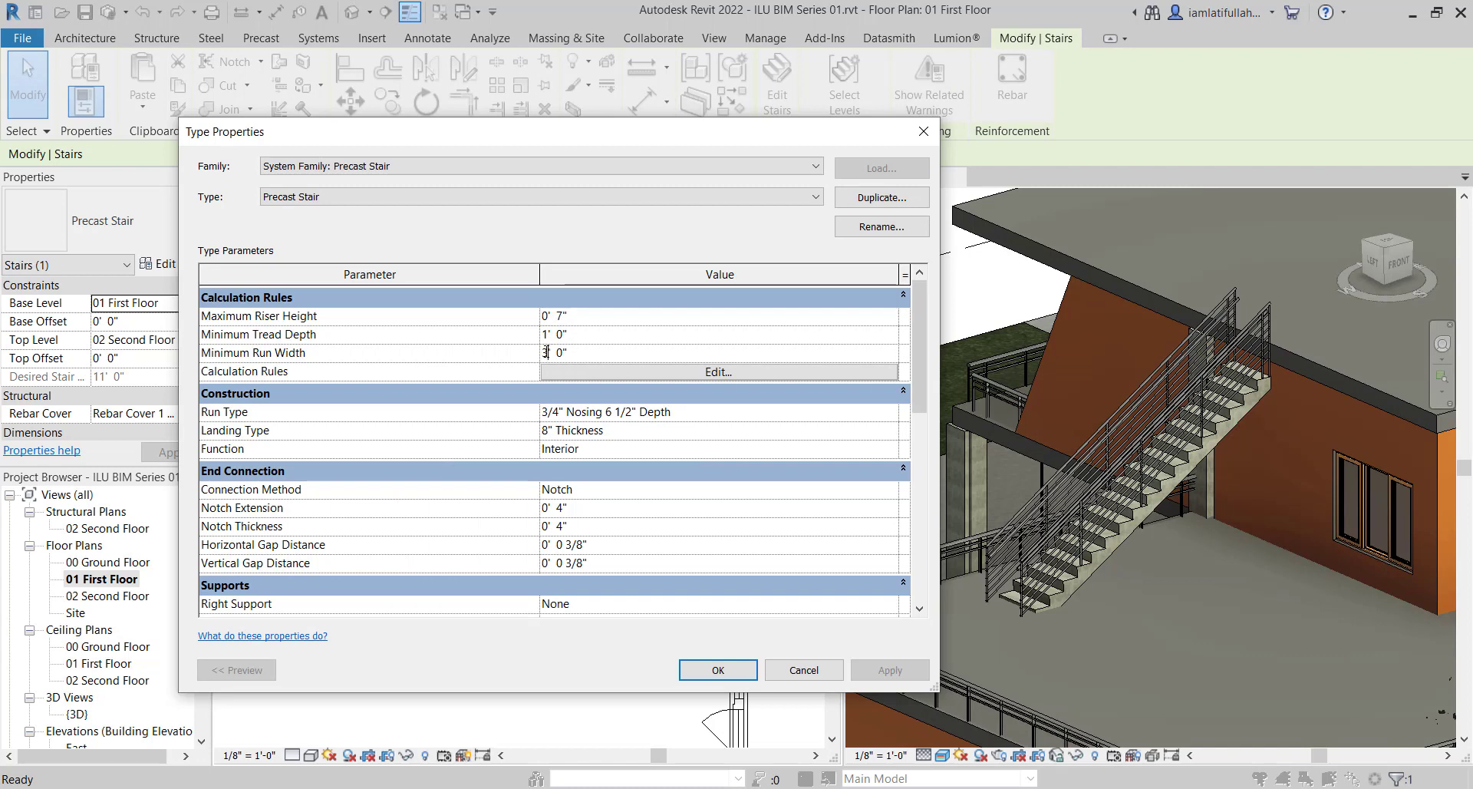
pyautogui.write('5')
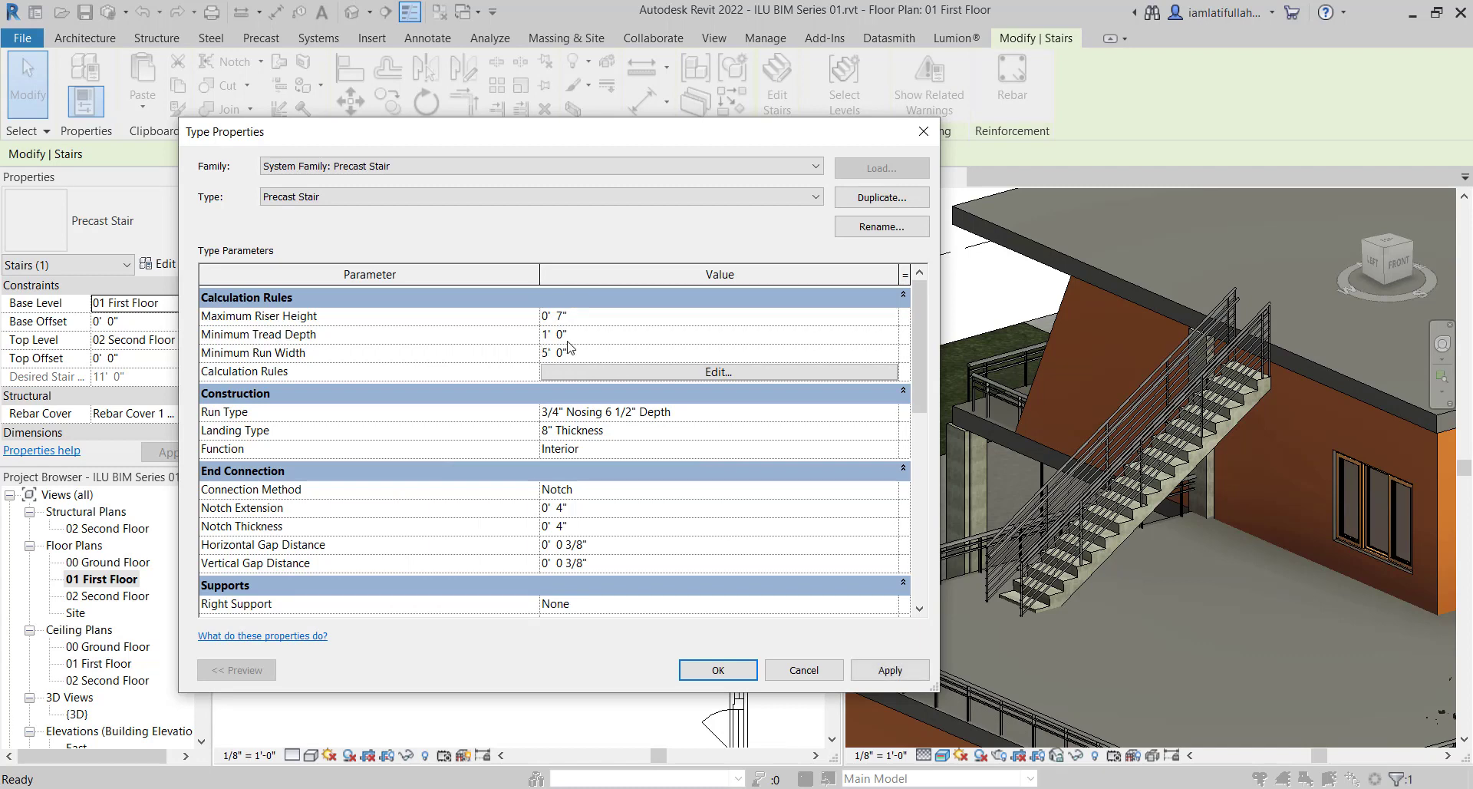
pyautogui.click(567, 340)
pyautogui.click(726, 670)
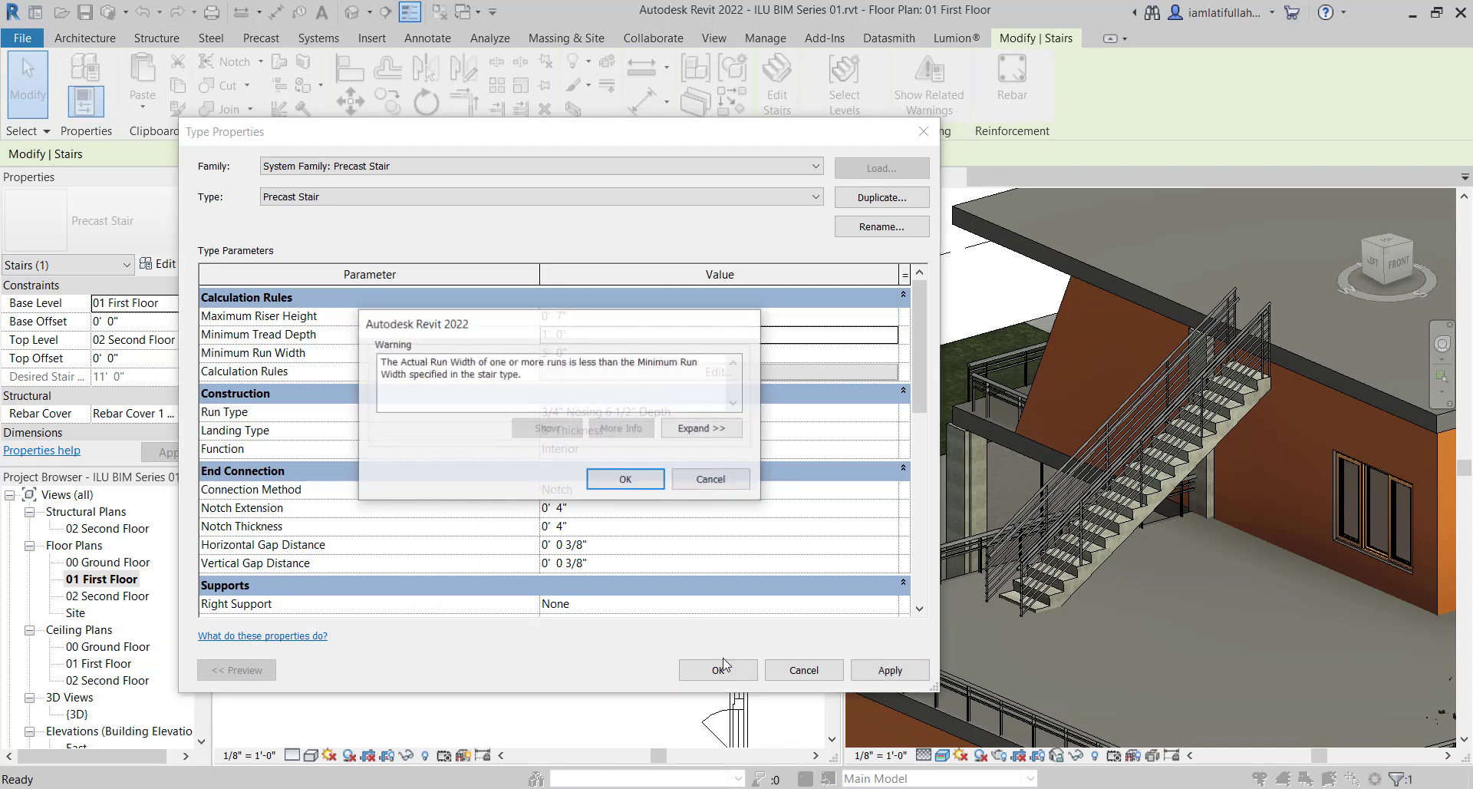
pyautogui.click(640, 480)
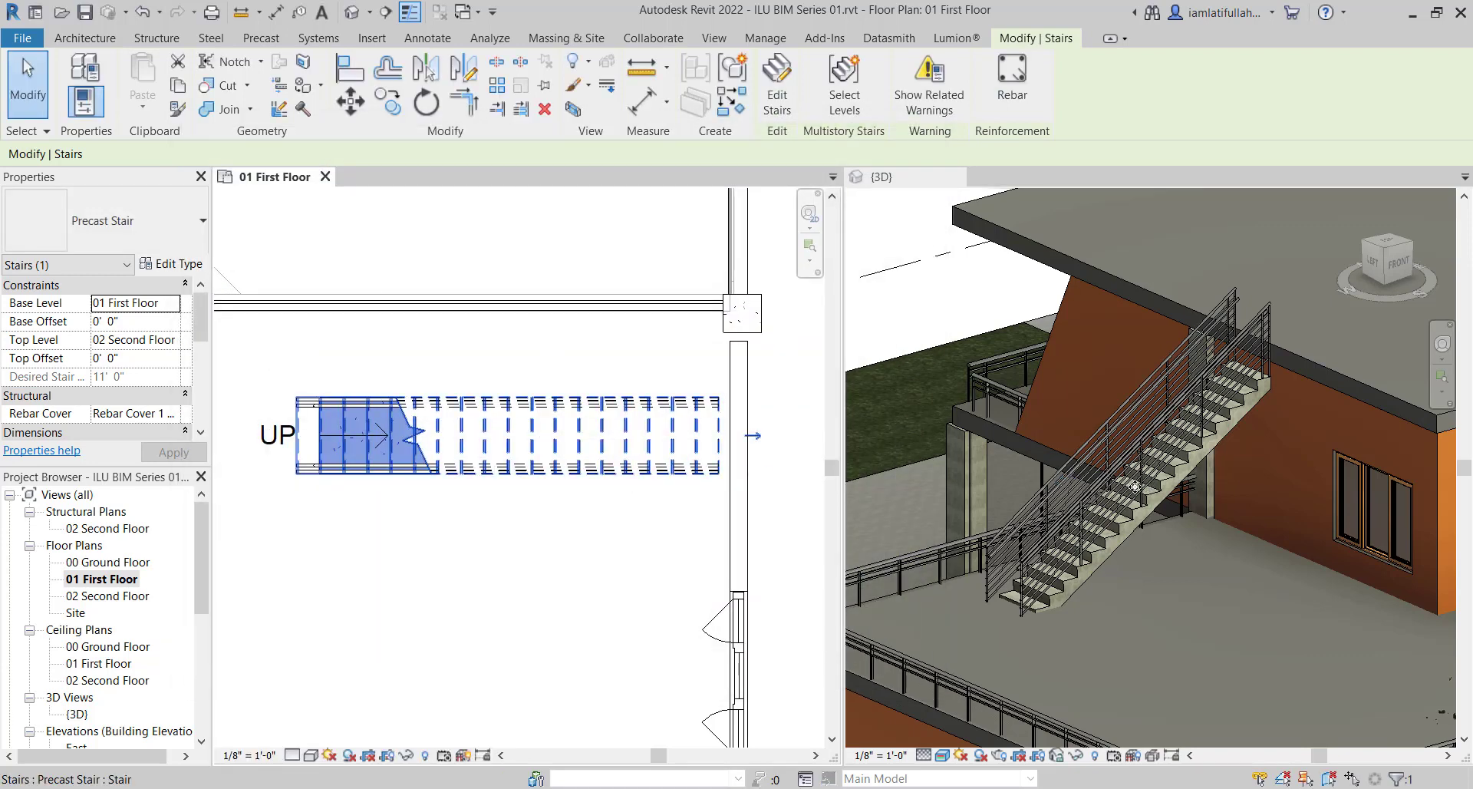
pyautogui.click(608, 379)
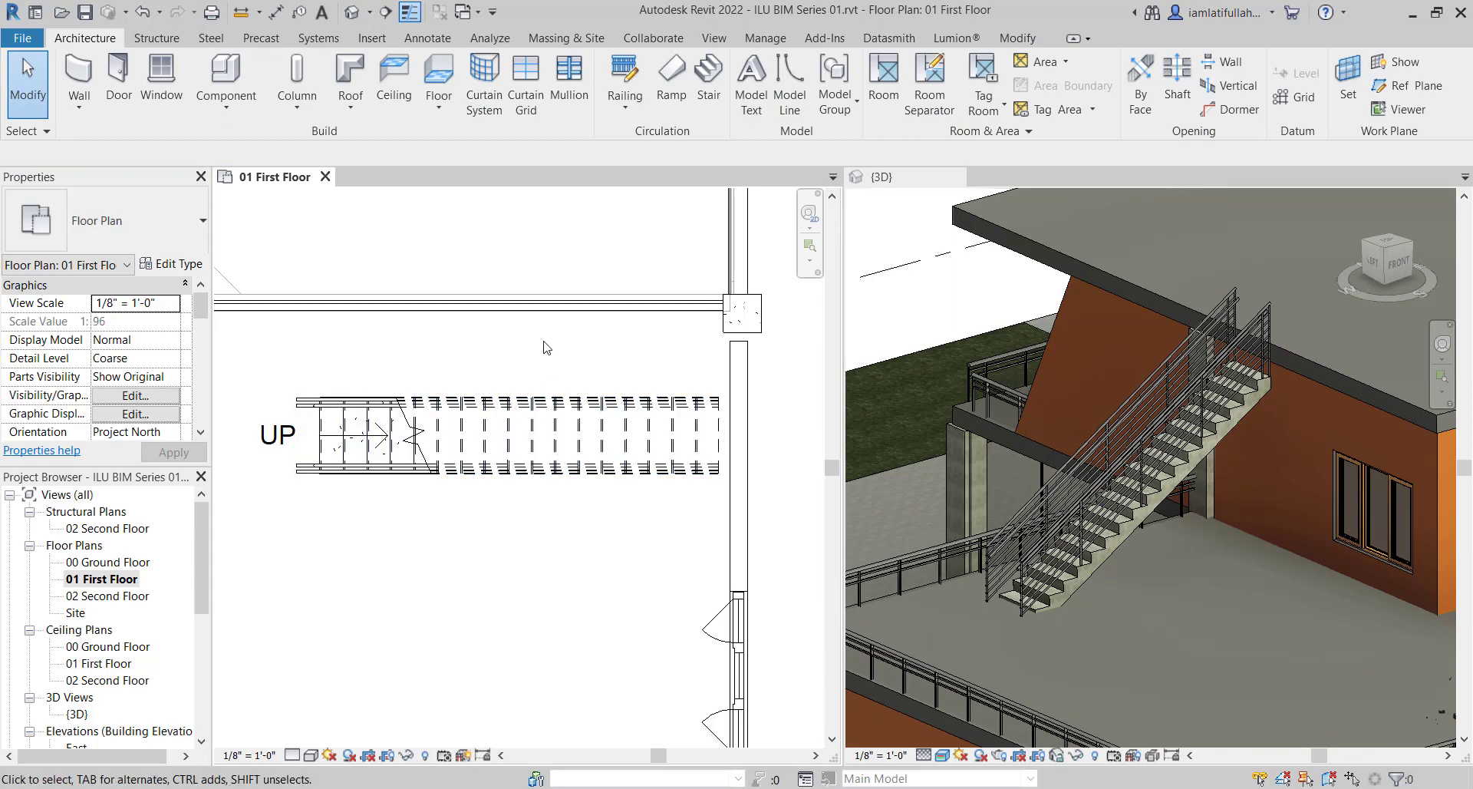
# Delete the terrace stair from the 01 First Floor plan
pyautogui.click(620, 441)
pyautogui.press('Delete')
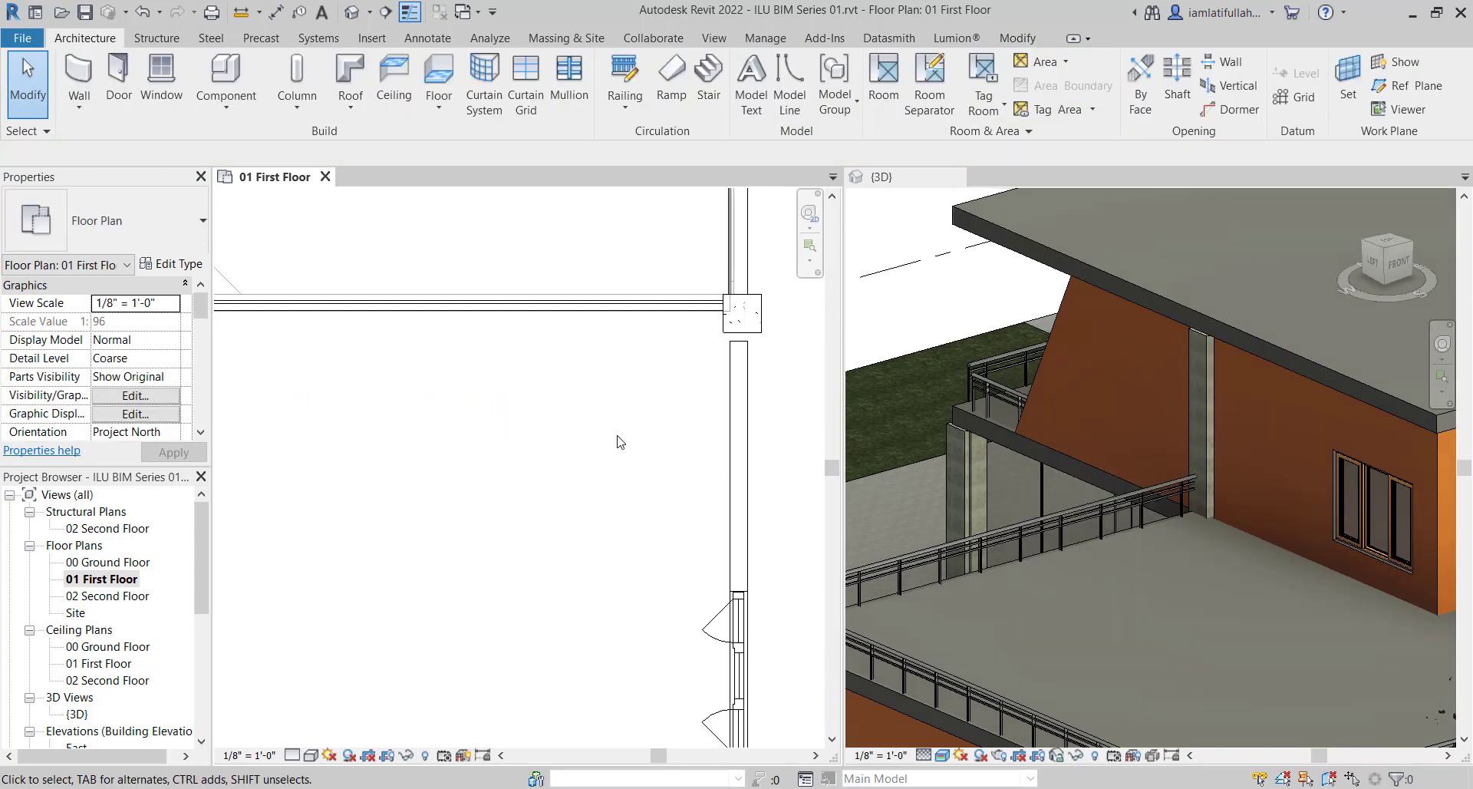
# Start a new stair and draw a straight 8-riser run, 3' 0" wide and about 6' 5" long, on the terrace parallel to the windowed wall
pyautogui.scroll(-3, 570, 413)
pyautogui.moveTo(540, 437); pyautogui.dragTo(565, 412, button='middle')
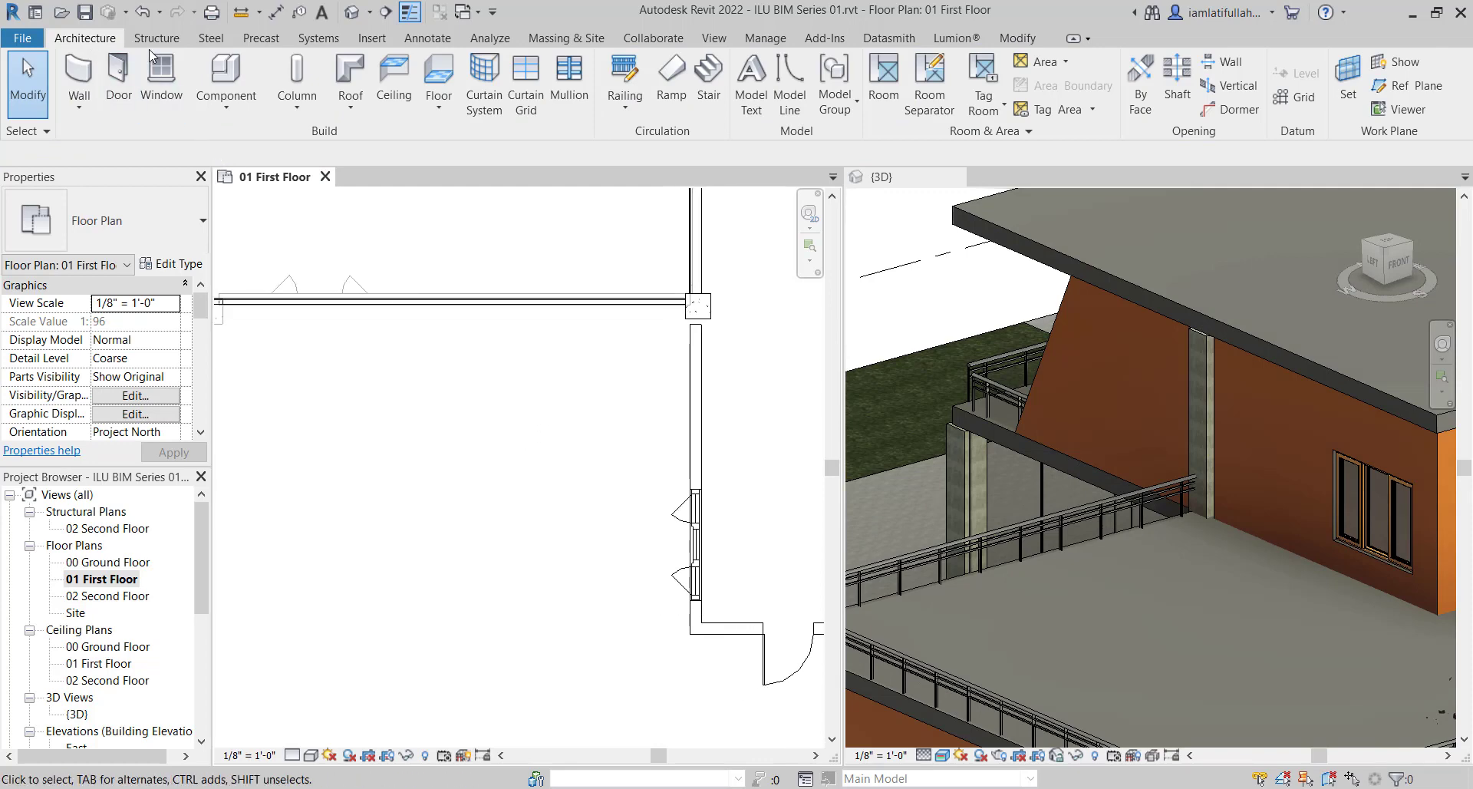
pyautogui.click(708, 77)
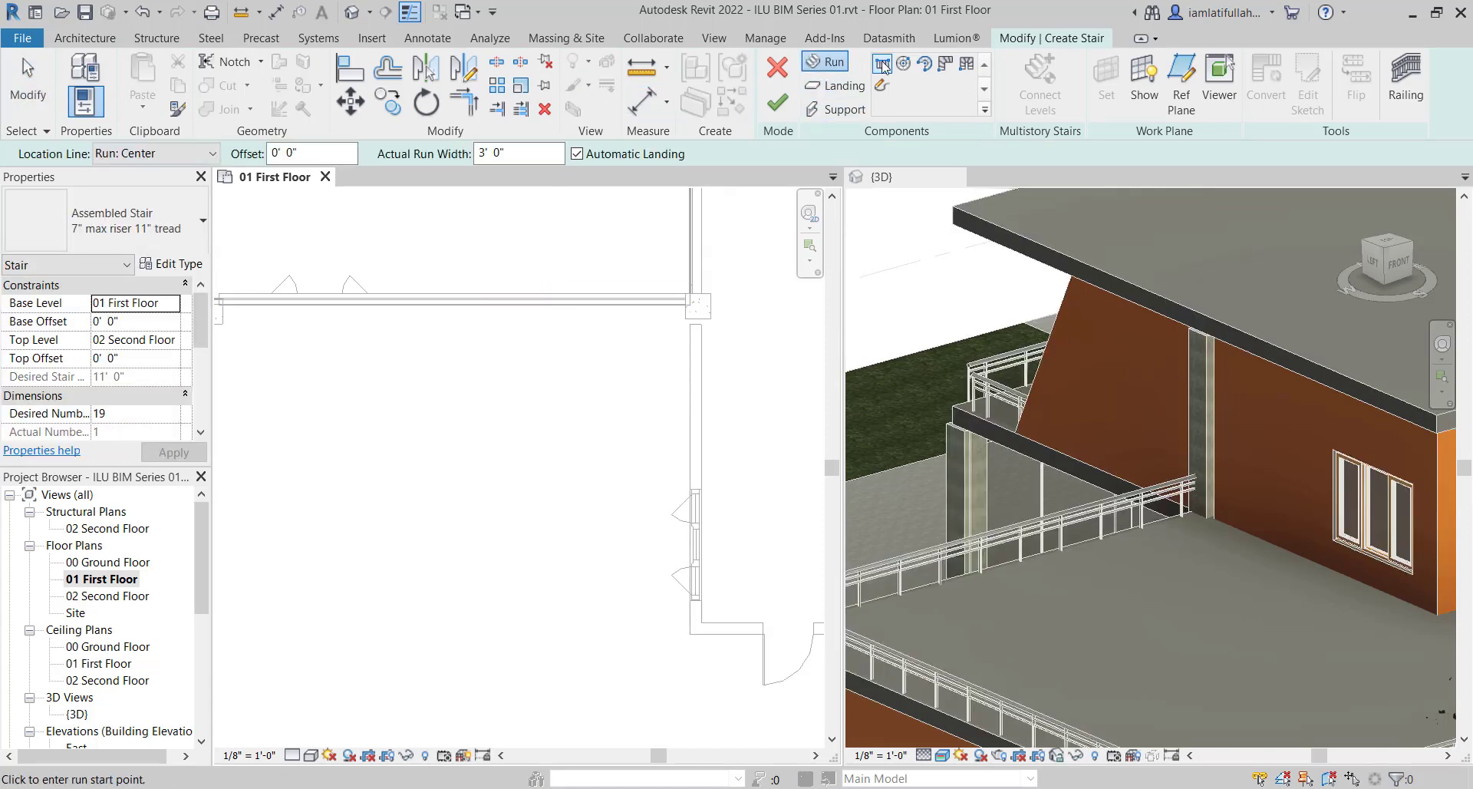
pyautogui.scroll(-2, 729, 296)
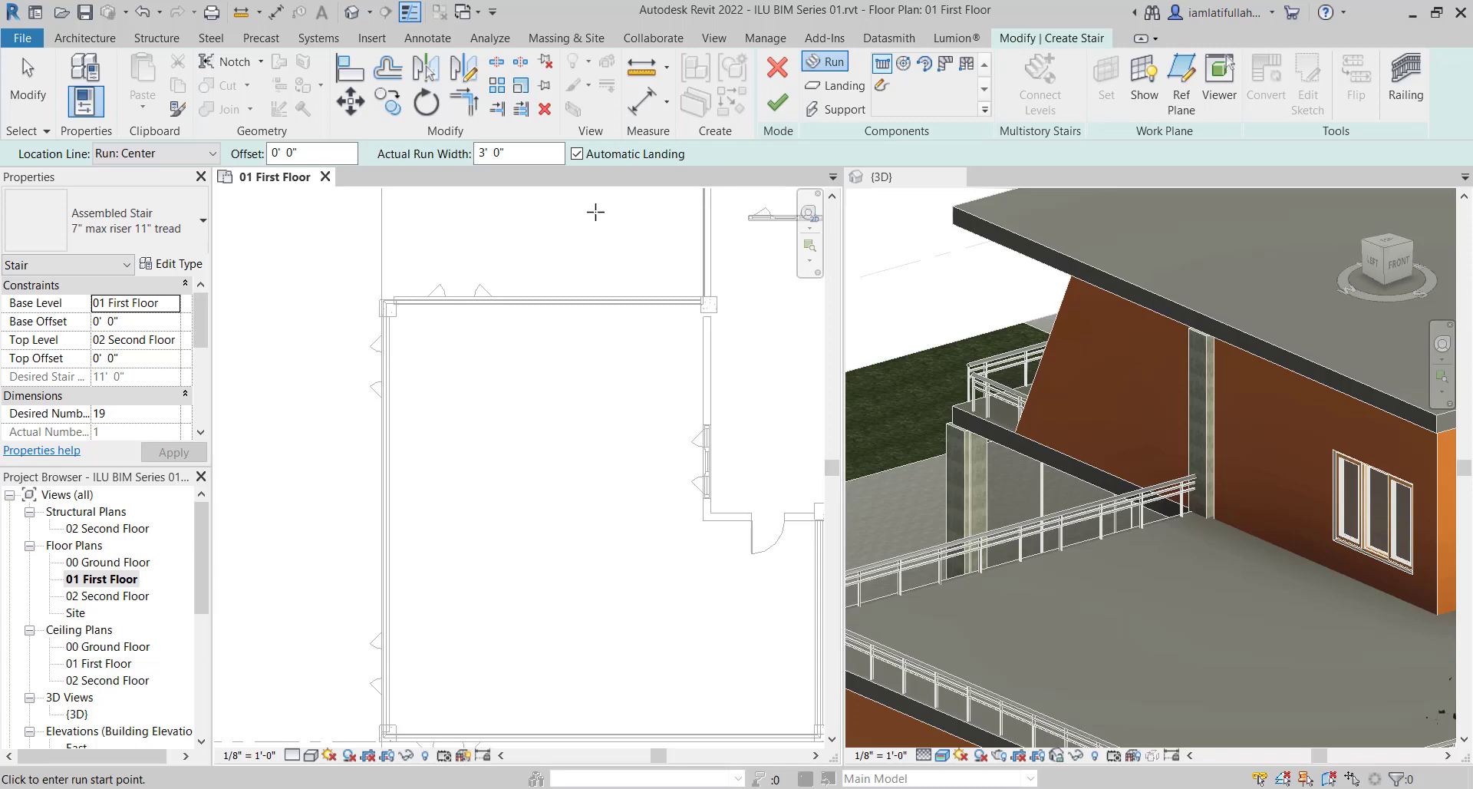
pyautogui.scroll(2, 704, 301)
pyautogui.moveTo(707, 324); pyautogui.dragTo(695, 294, button='middle')
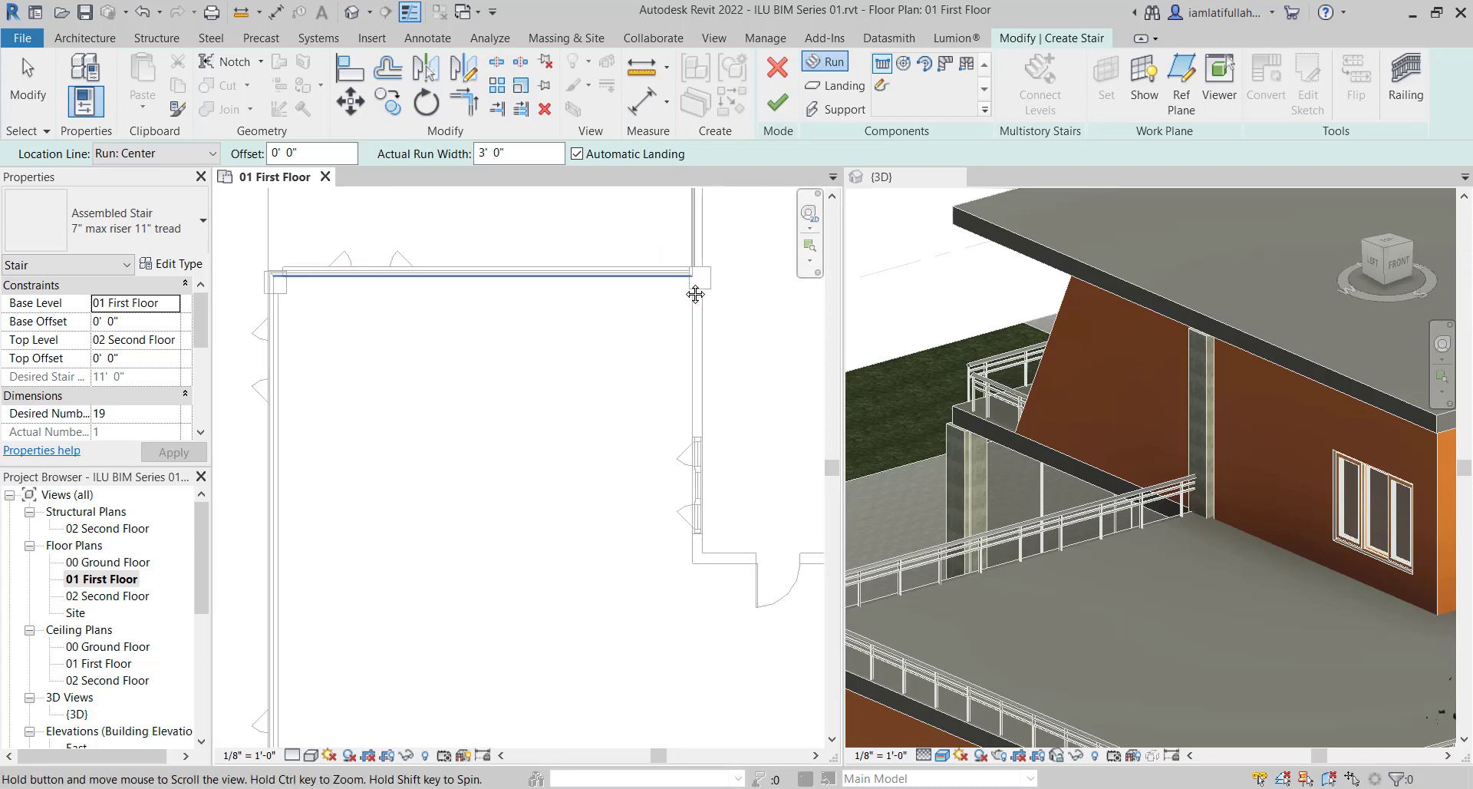
pyautogui.click(641, 436)
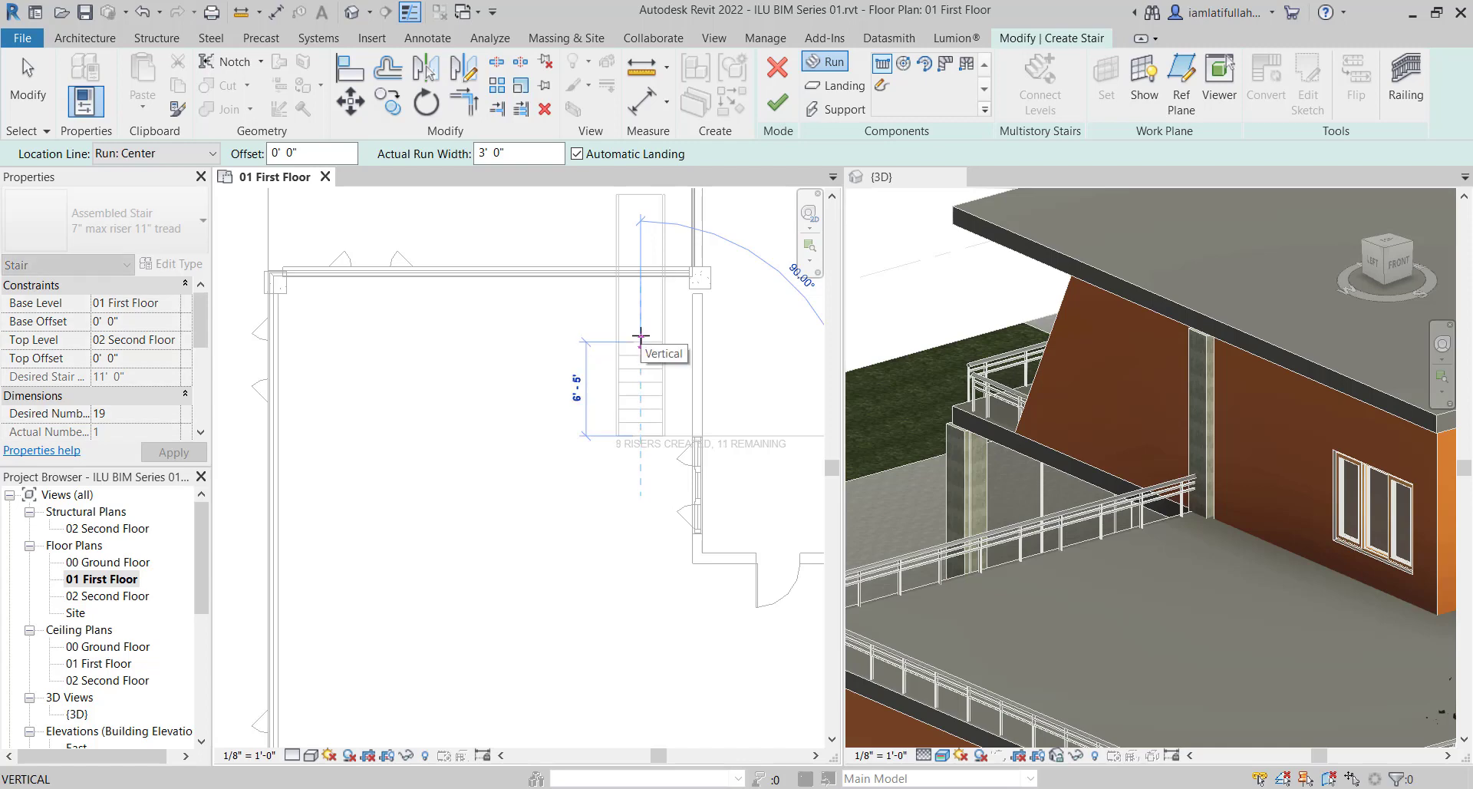
pyautogui.click(647, 310)
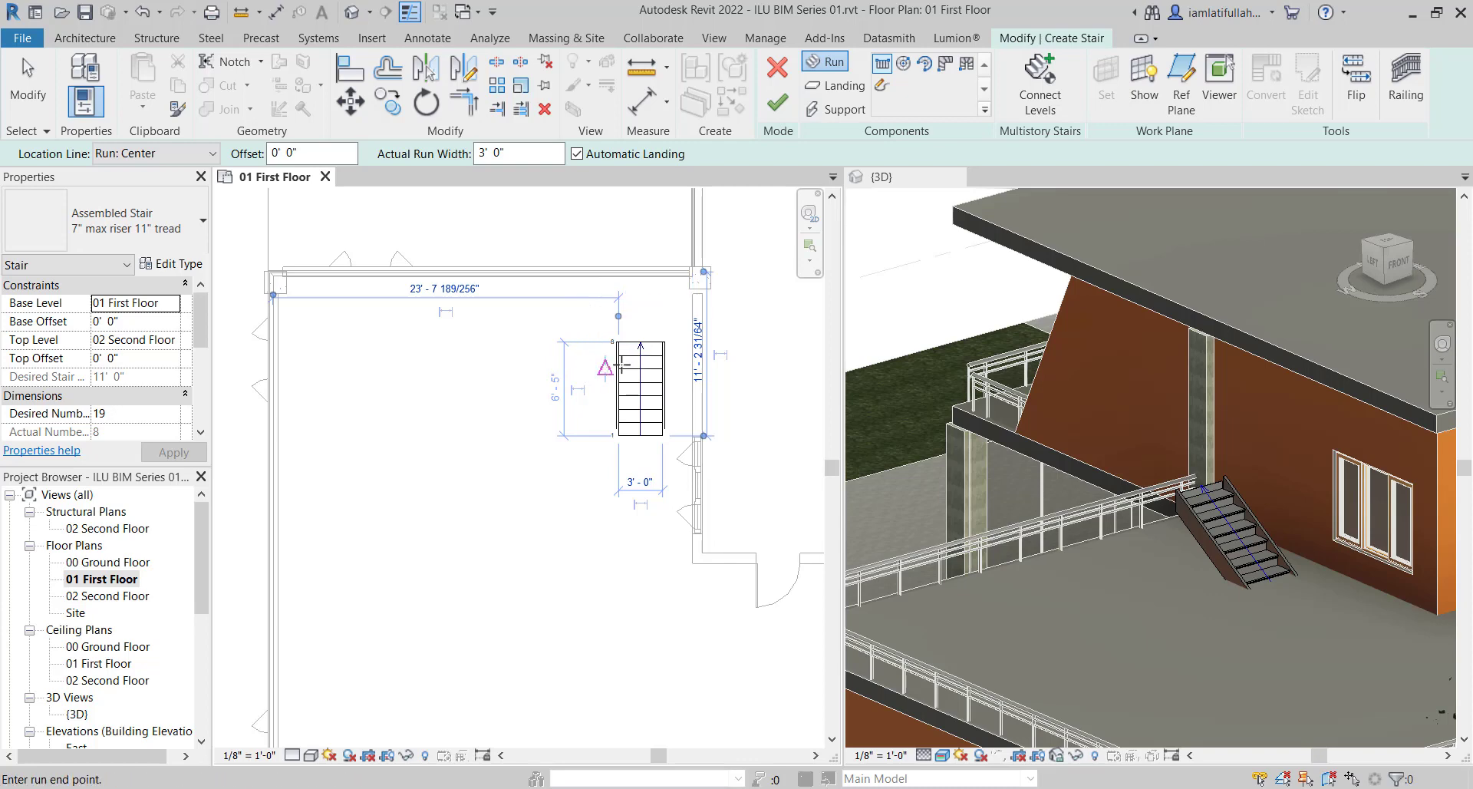
# Draw a second straight run with the remaining 11 risers, perpendicular across the first run's upper end and through the windowed wall
pyautogui.click(621, 366)
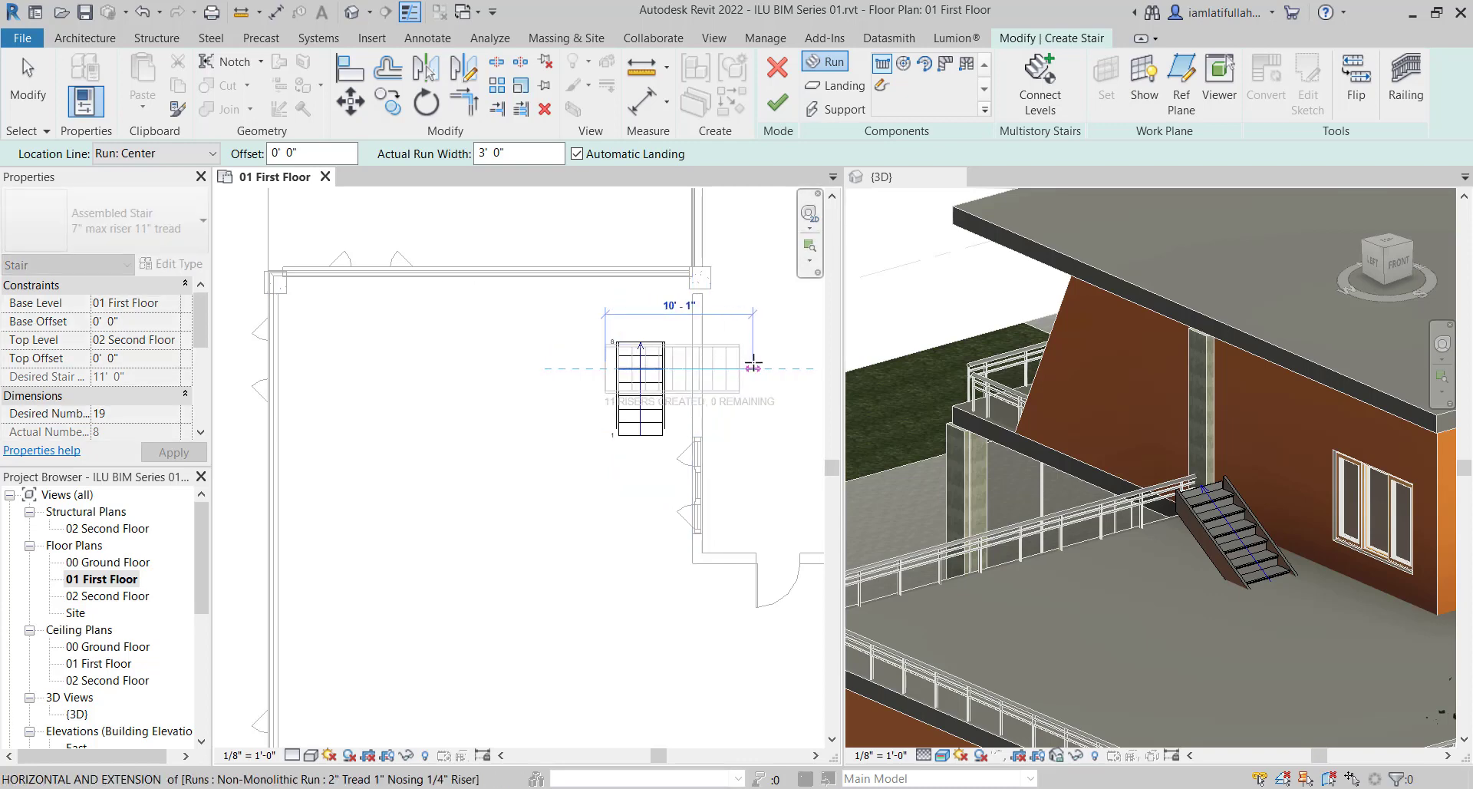
pyautogui.click(753, 366)
pyautogui.scroll(2, 729, 362)
pyautogui.press('Escape')
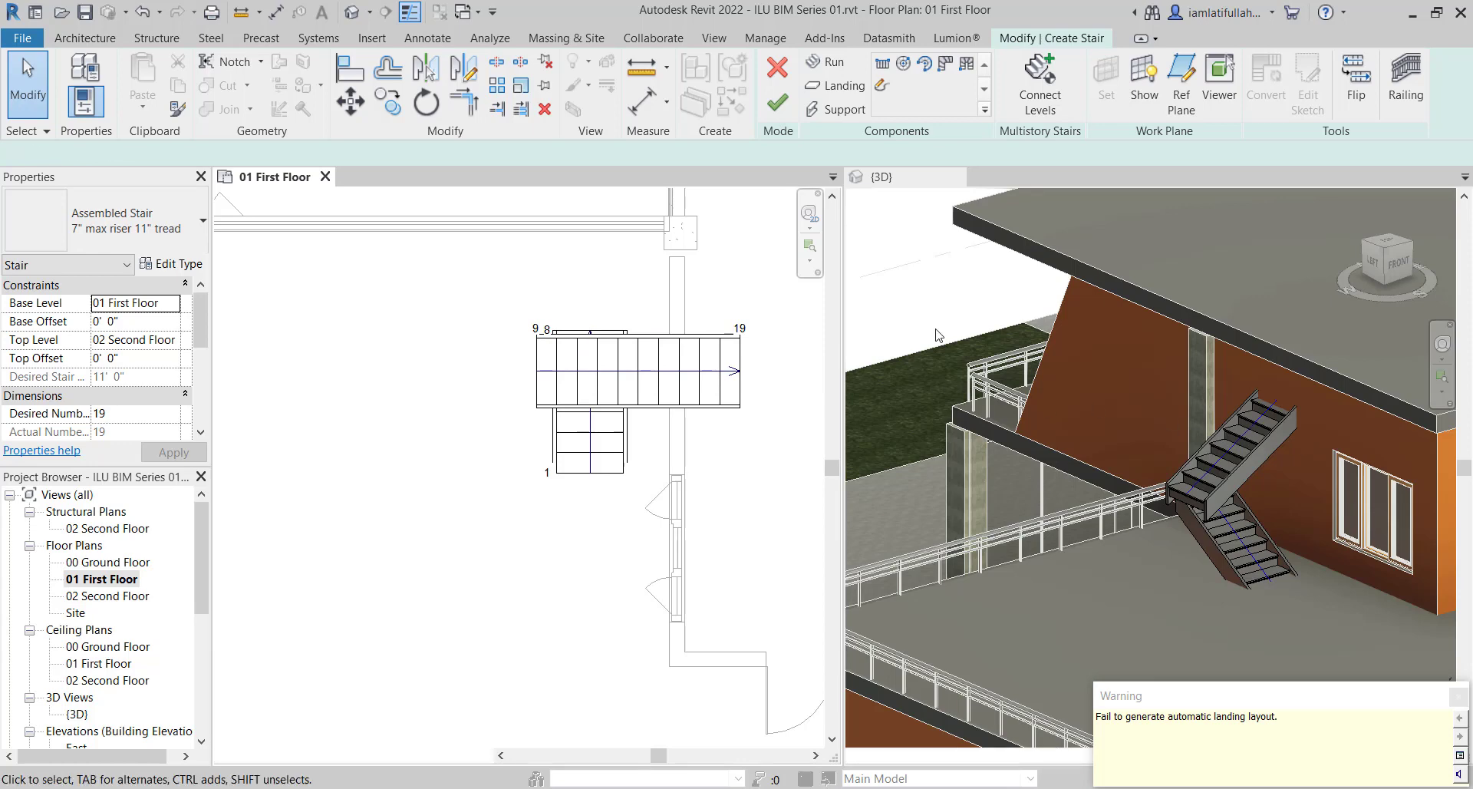
# Delete the perpendicular 11-riser run and the 8-riser run from the stair being created
pyautogui.keyDown('shift'); pyautogui.moveTo(1001, 407); pyautogui.dragTo(1084, 441, button='middle'); pyautogui.keyUp('shift')
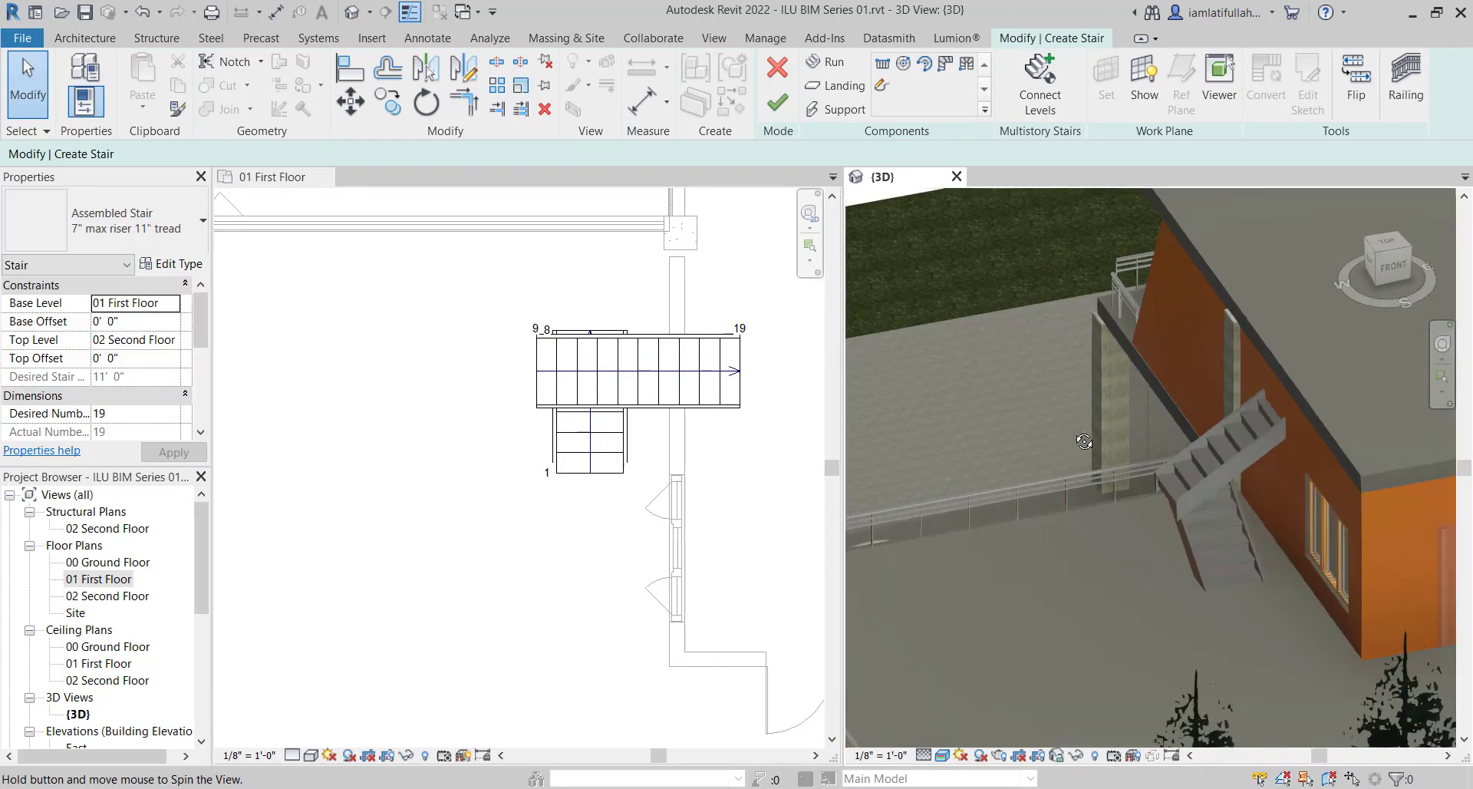
pyautogui.click(641, 374)
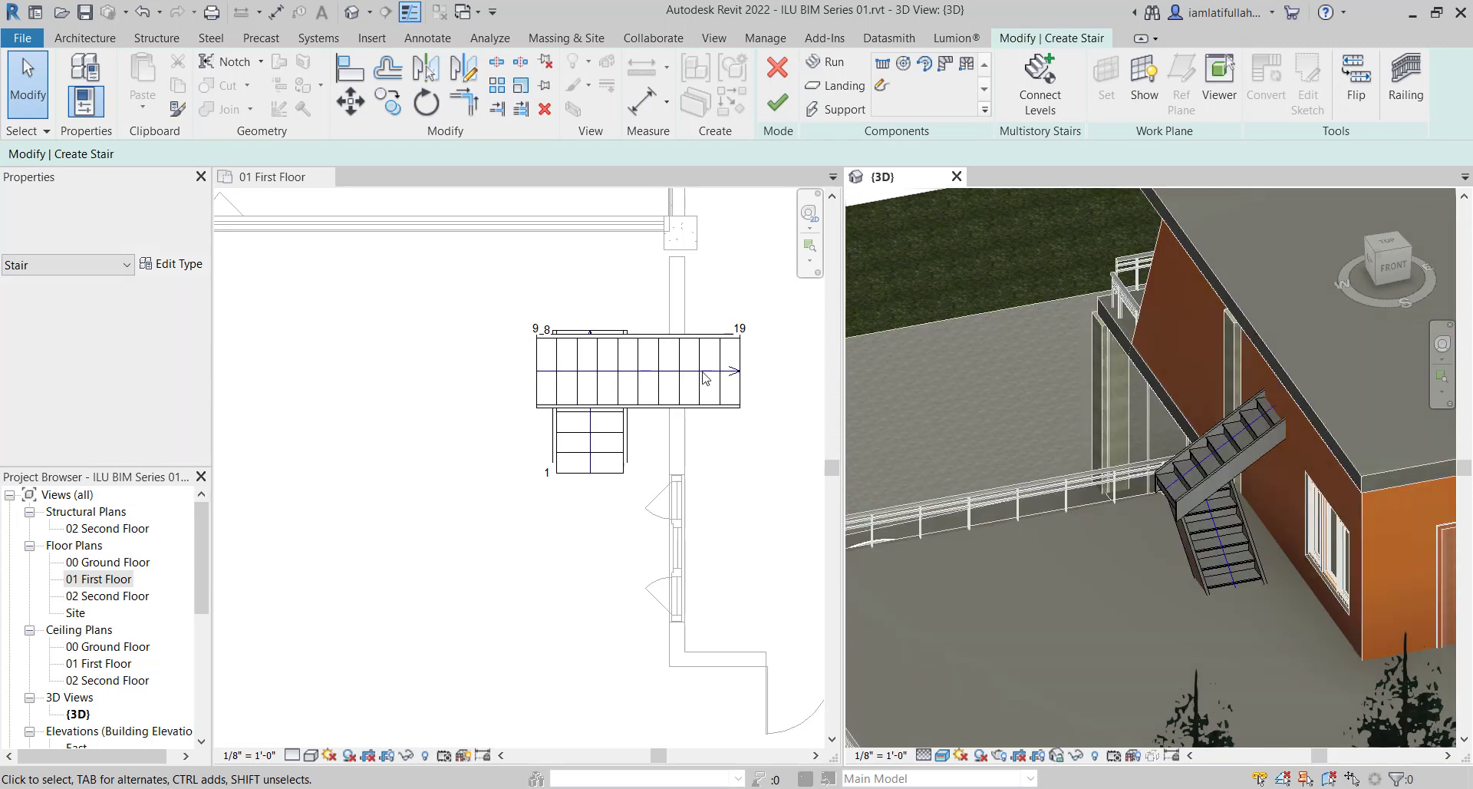
pyautogui.click(595, 349)
pyautogui.press('Delete')
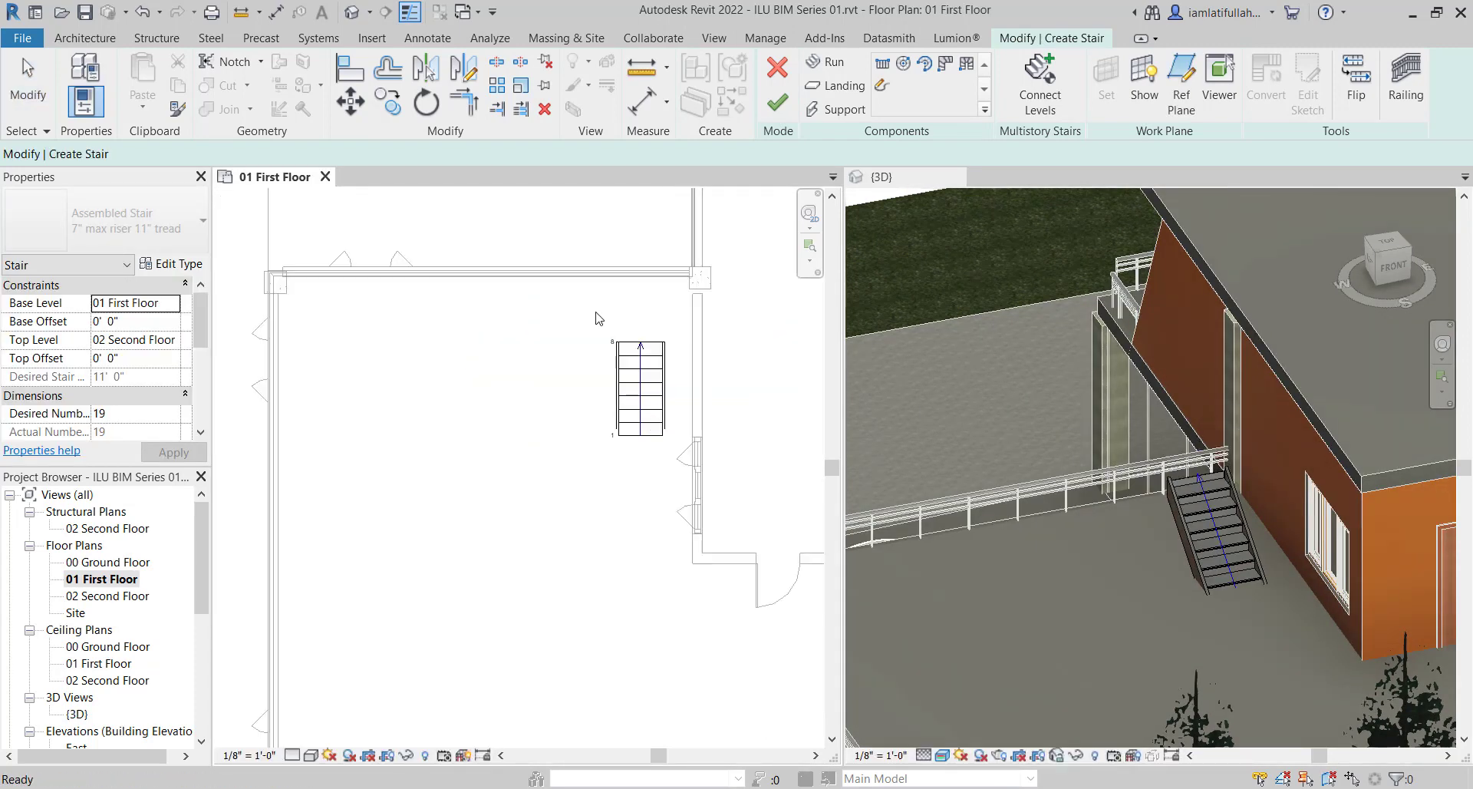
pyautogui.scroll(1, 599, 319)
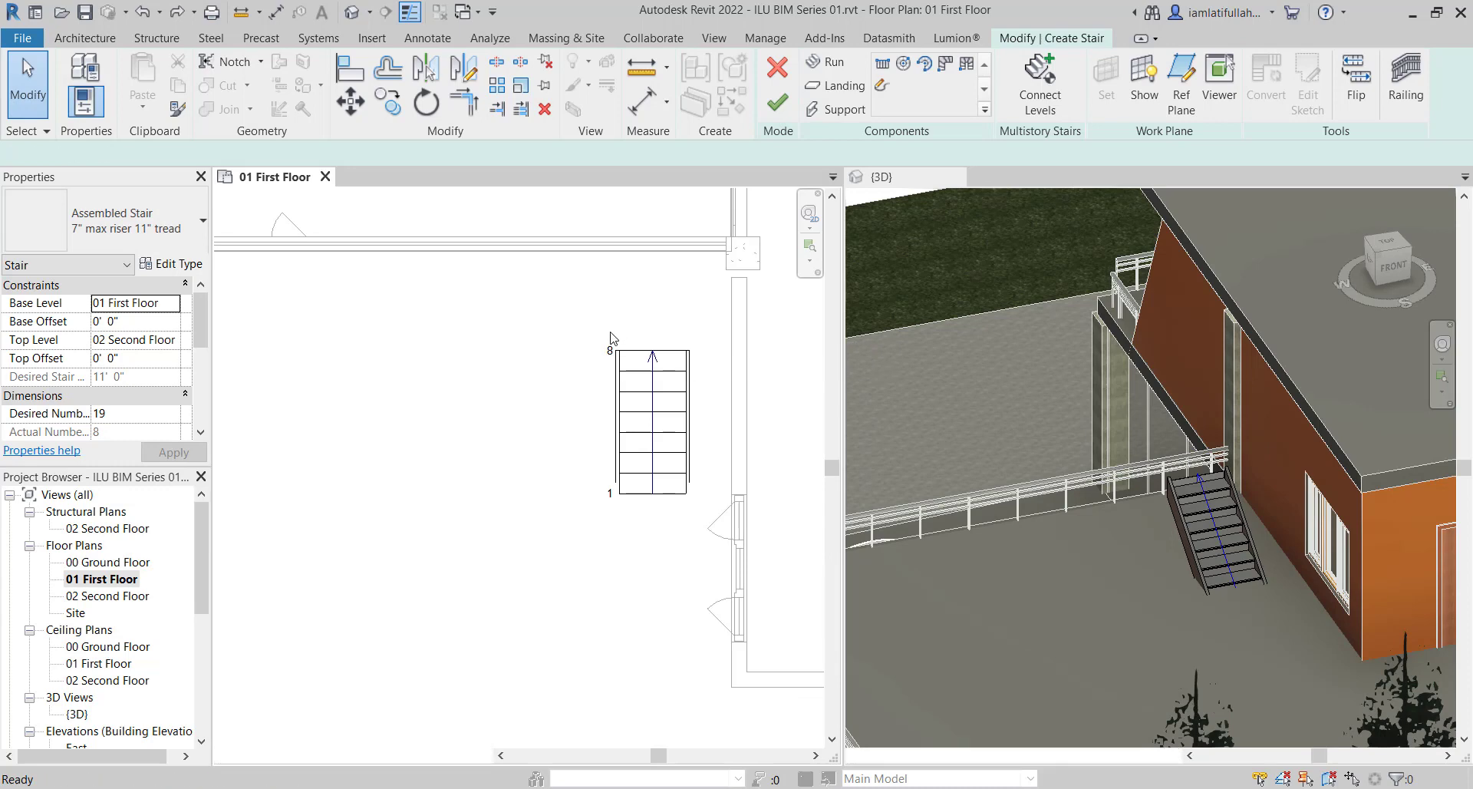
pyautogui.press('Delete')
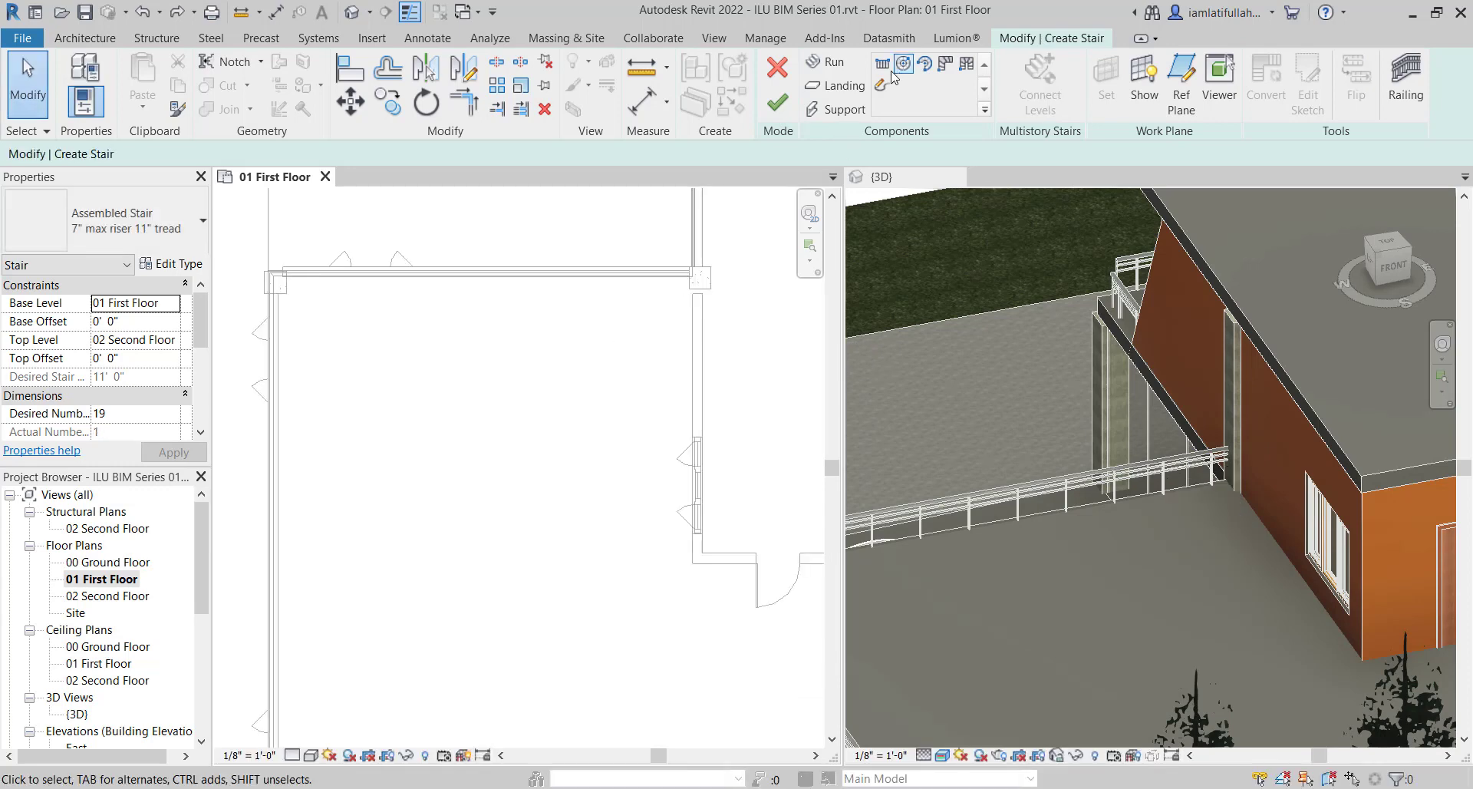
# Draw a straight 7-riser run, 3' 0" wide and about 5' 6" long, on the terrace parallel to the windowed wall
pyautogui.click(883, 65)
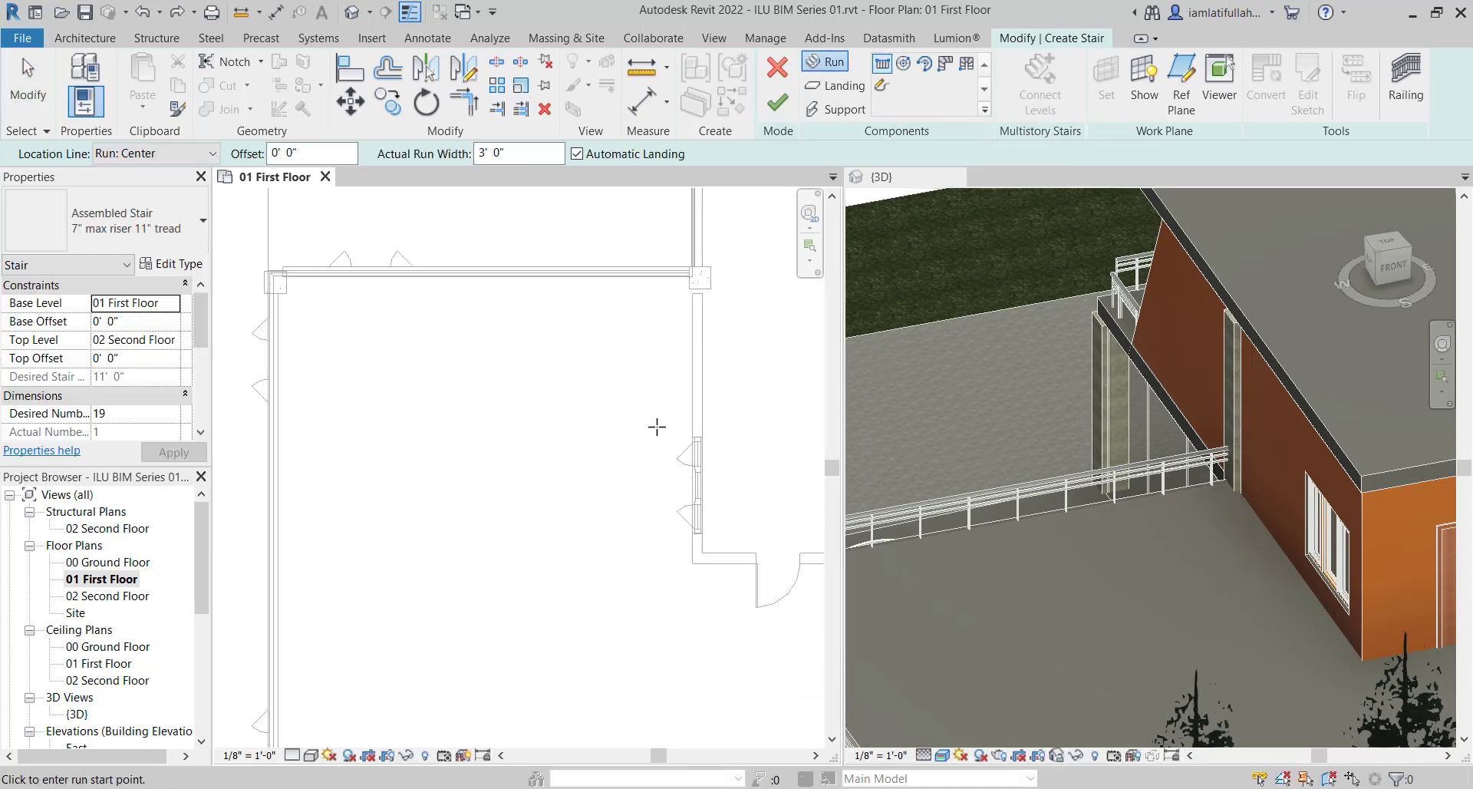
pyautogui.click(654, 432)
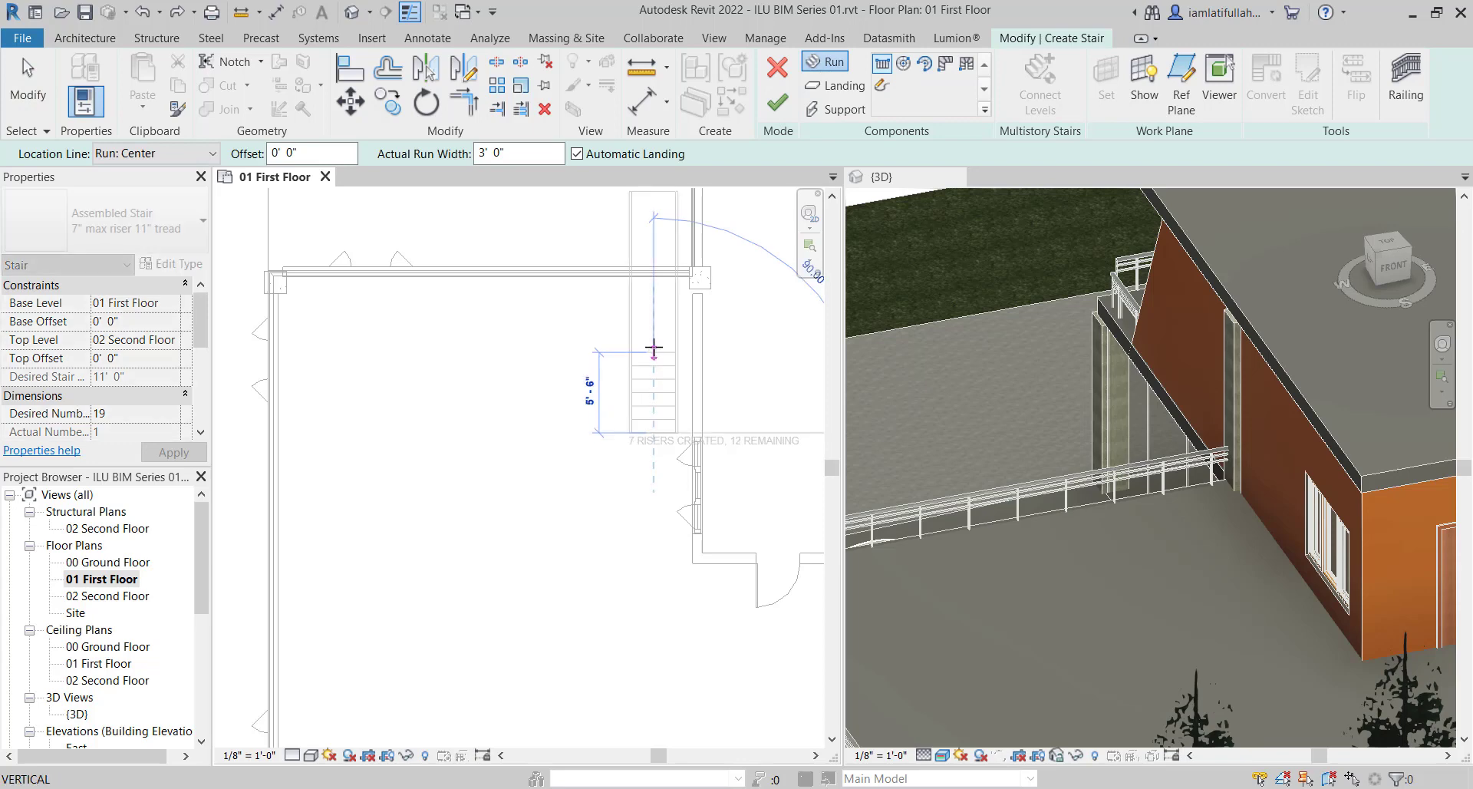
pyautogui.click(571, 351)
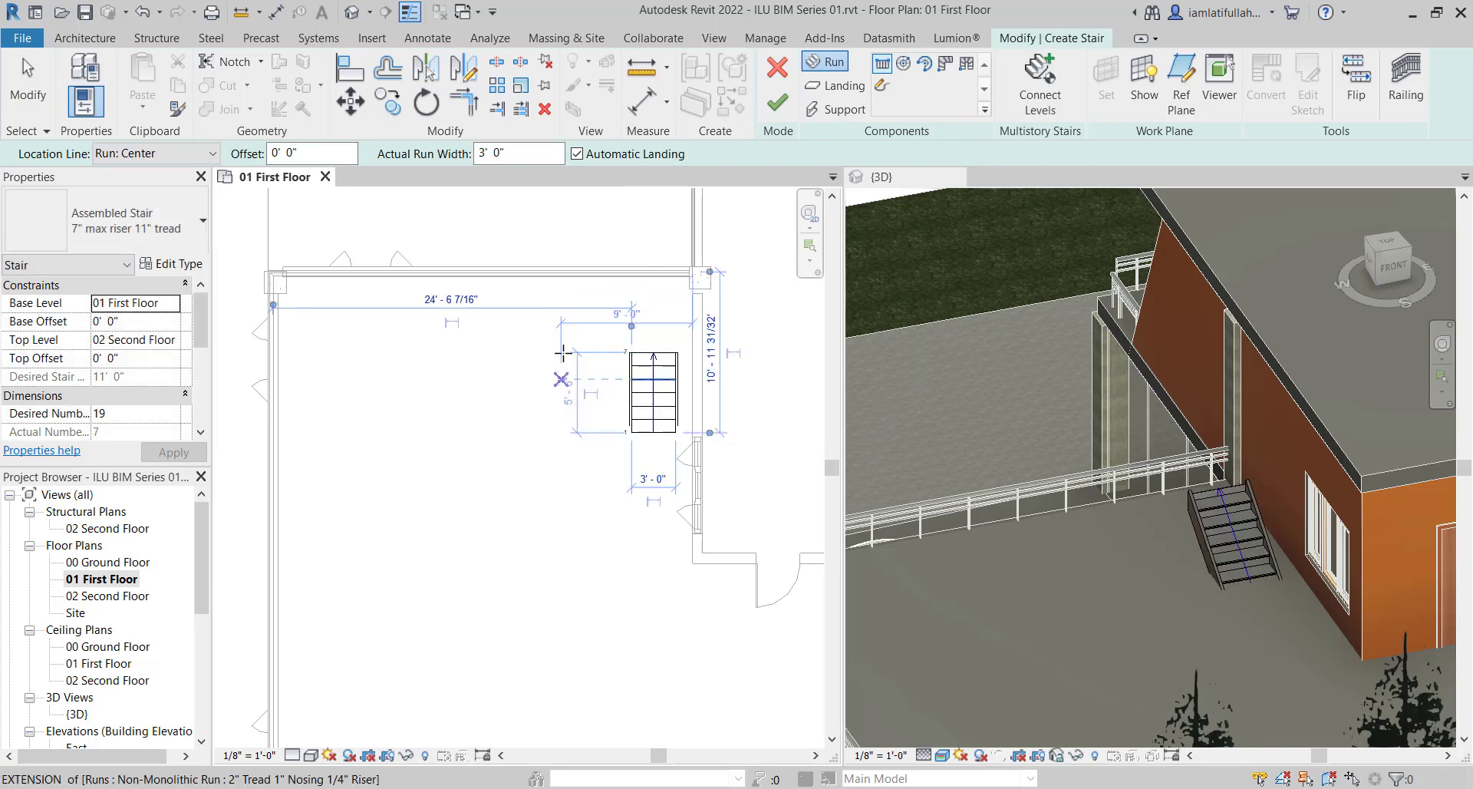
# Draw a parallel 4-riser return run, 3' 0" wide, with an automatic landing joining it to the first run, and inspect it in 3D
pyautogui.click(563, 353)
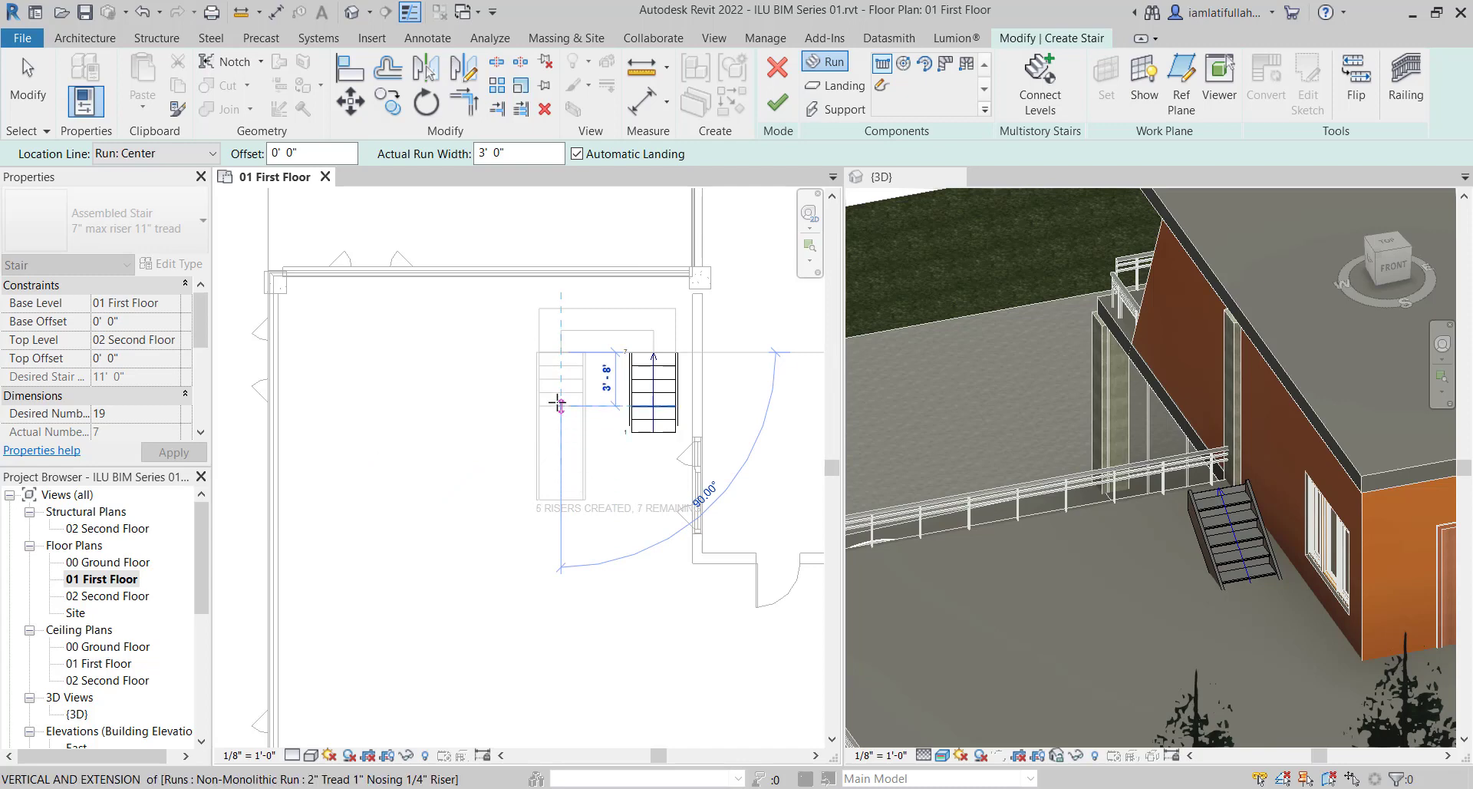
pyautogui.click(672, 382)
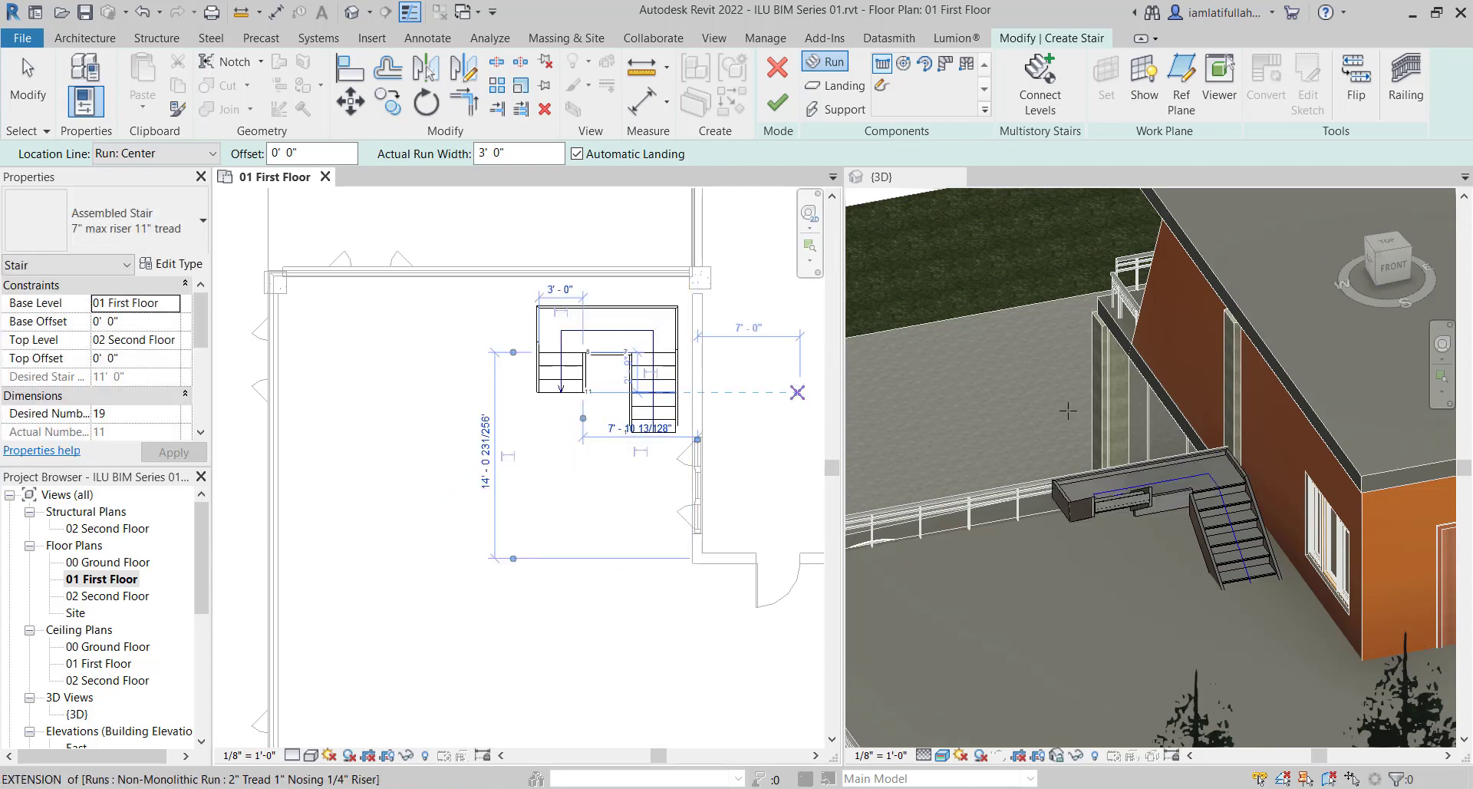
pyautogui.press('Escape')
pyautogui.click(1010, 440)
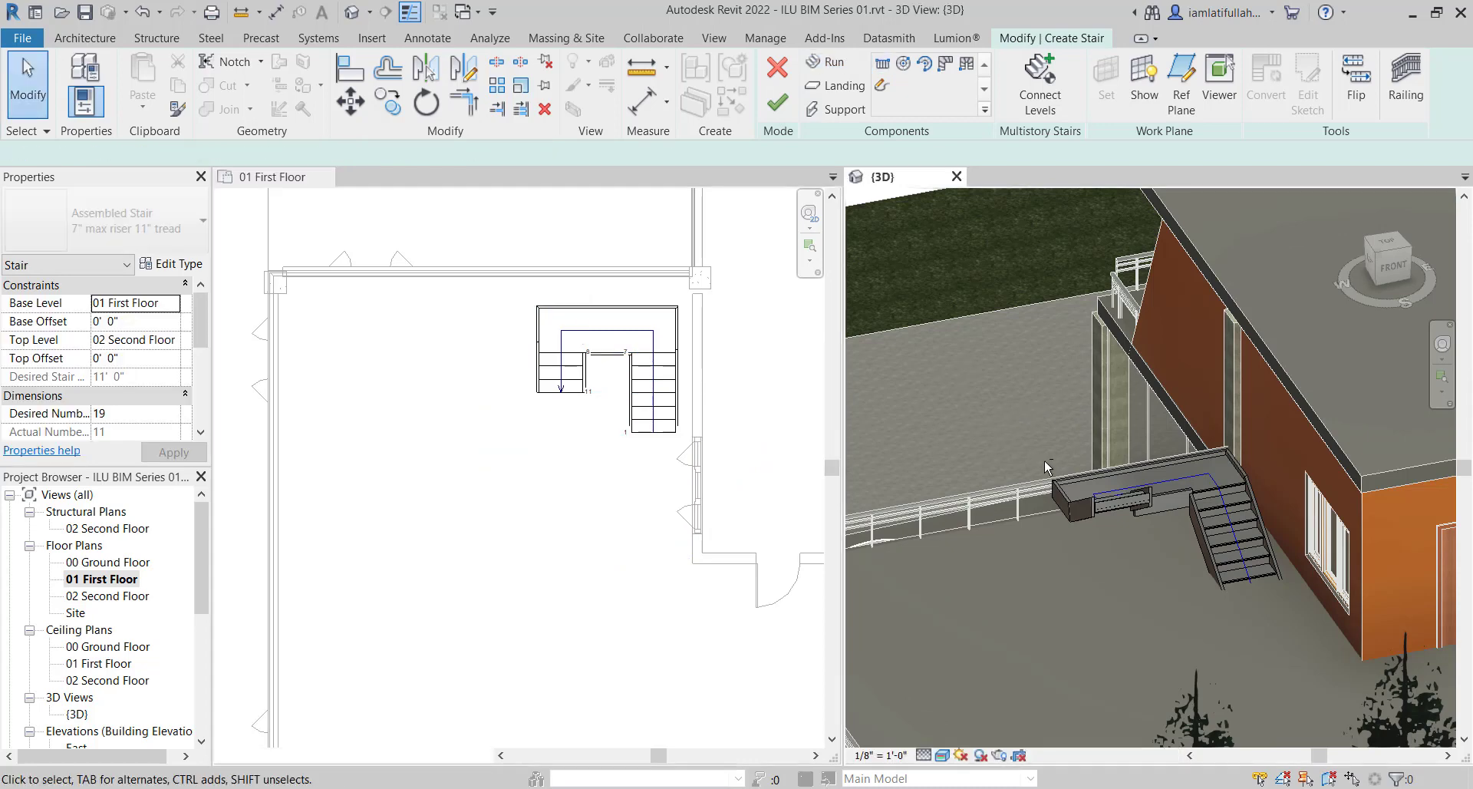
pyautogui.keyDown('shift'); pyautogui.moveTo(1074, 441); pyautogui.dragTo(987, 434, button='middle'); pyautogui.keyUp('shift')
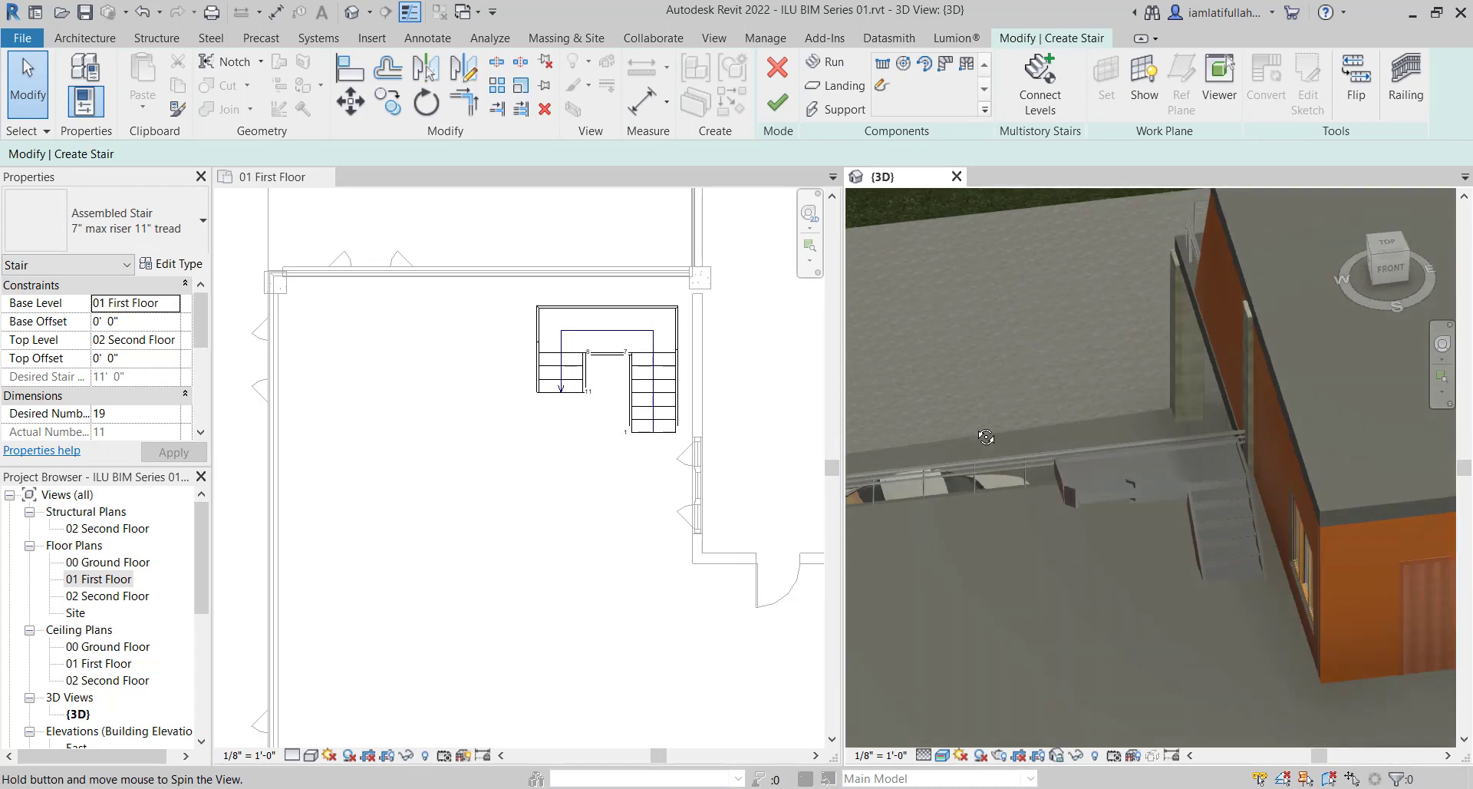
# Delete the automatic landing and both parallel runs from the stair
pyautogui.click(622, 326)
pyautogui.scroll(2, 626, 323)
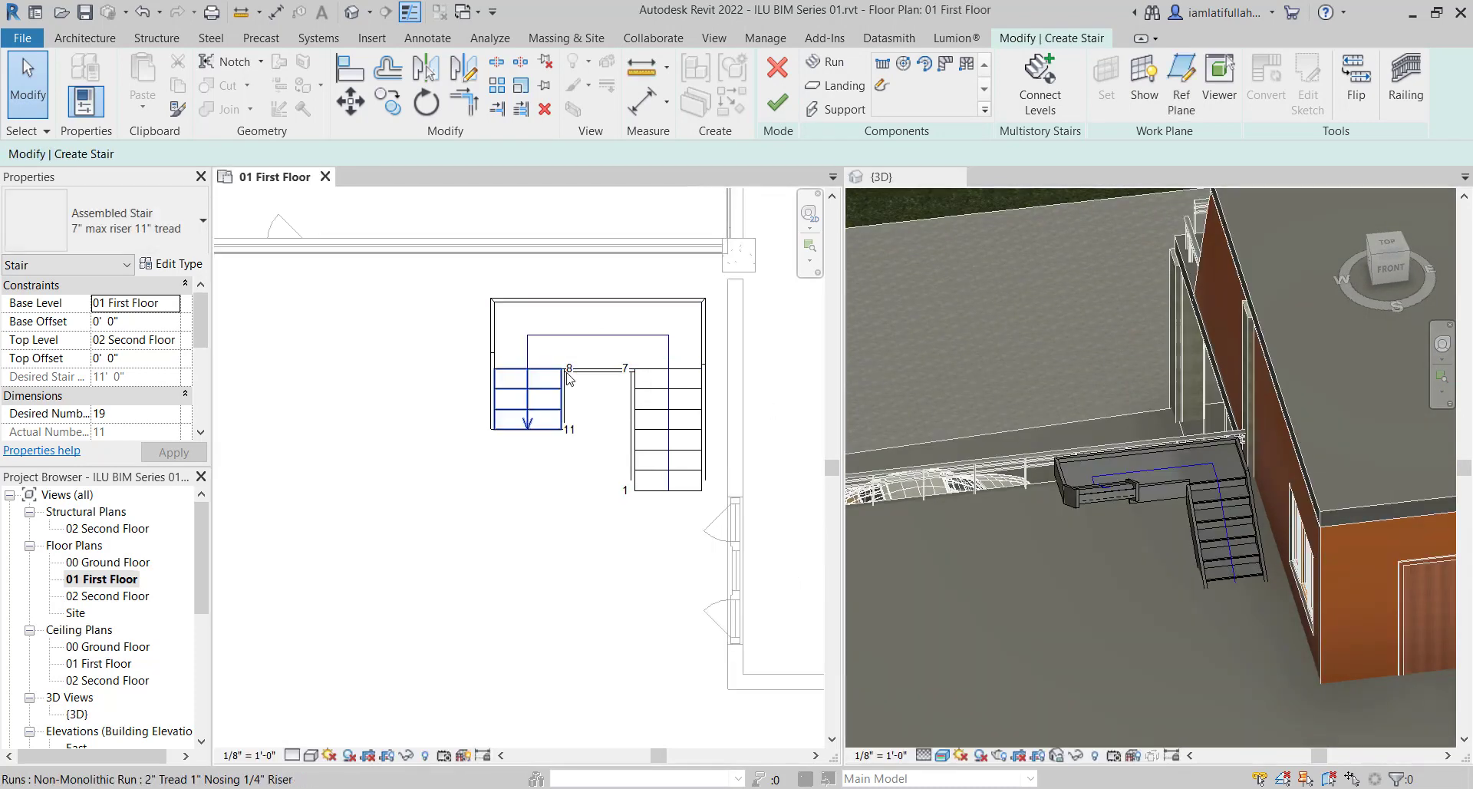
pyautogui.click(681, 361)
pyautogui.click(641, 343)
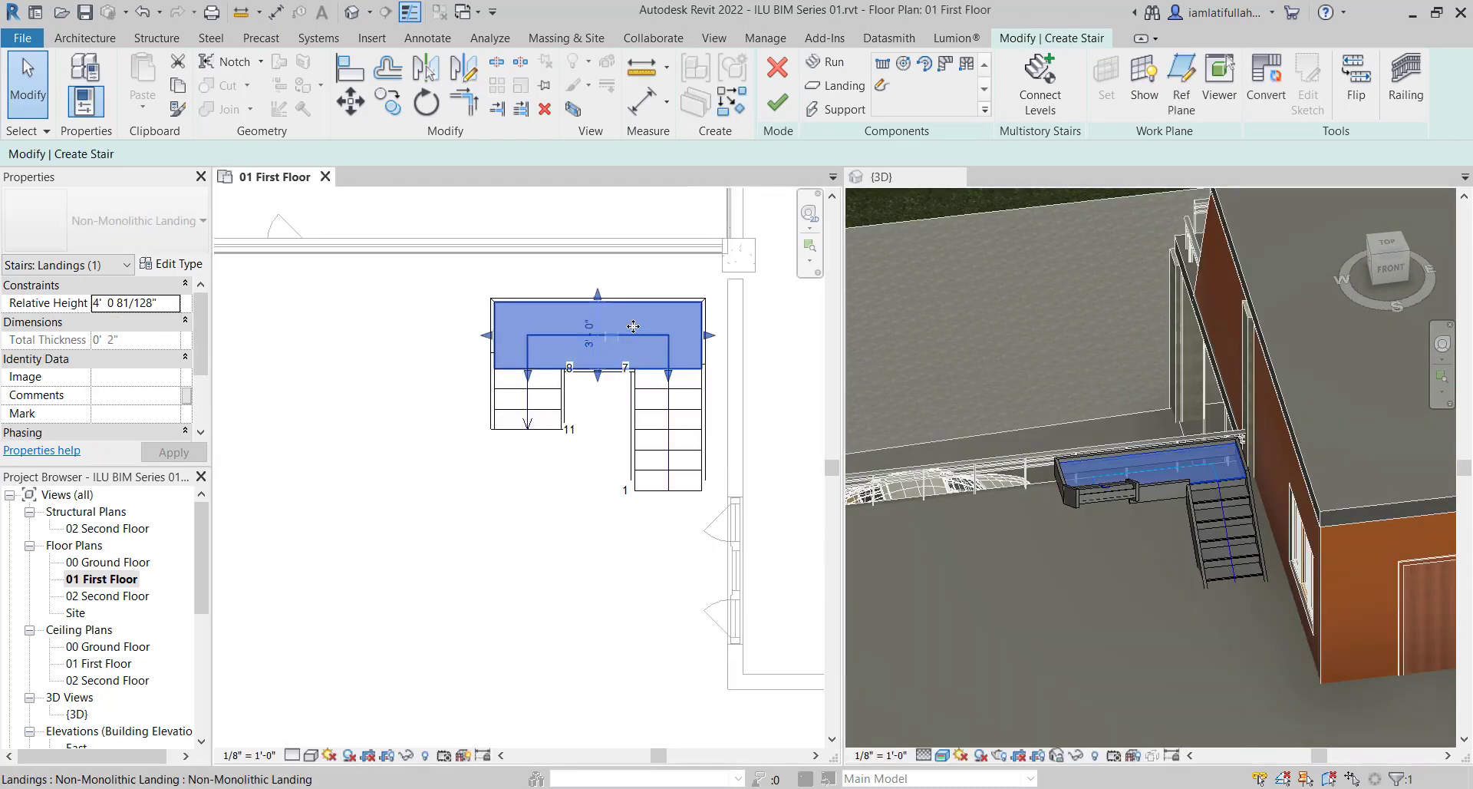
pyautogui.press('Delete')
pyautogui.moveTo(663, 304); pyautogui.dragTo(519, 416)
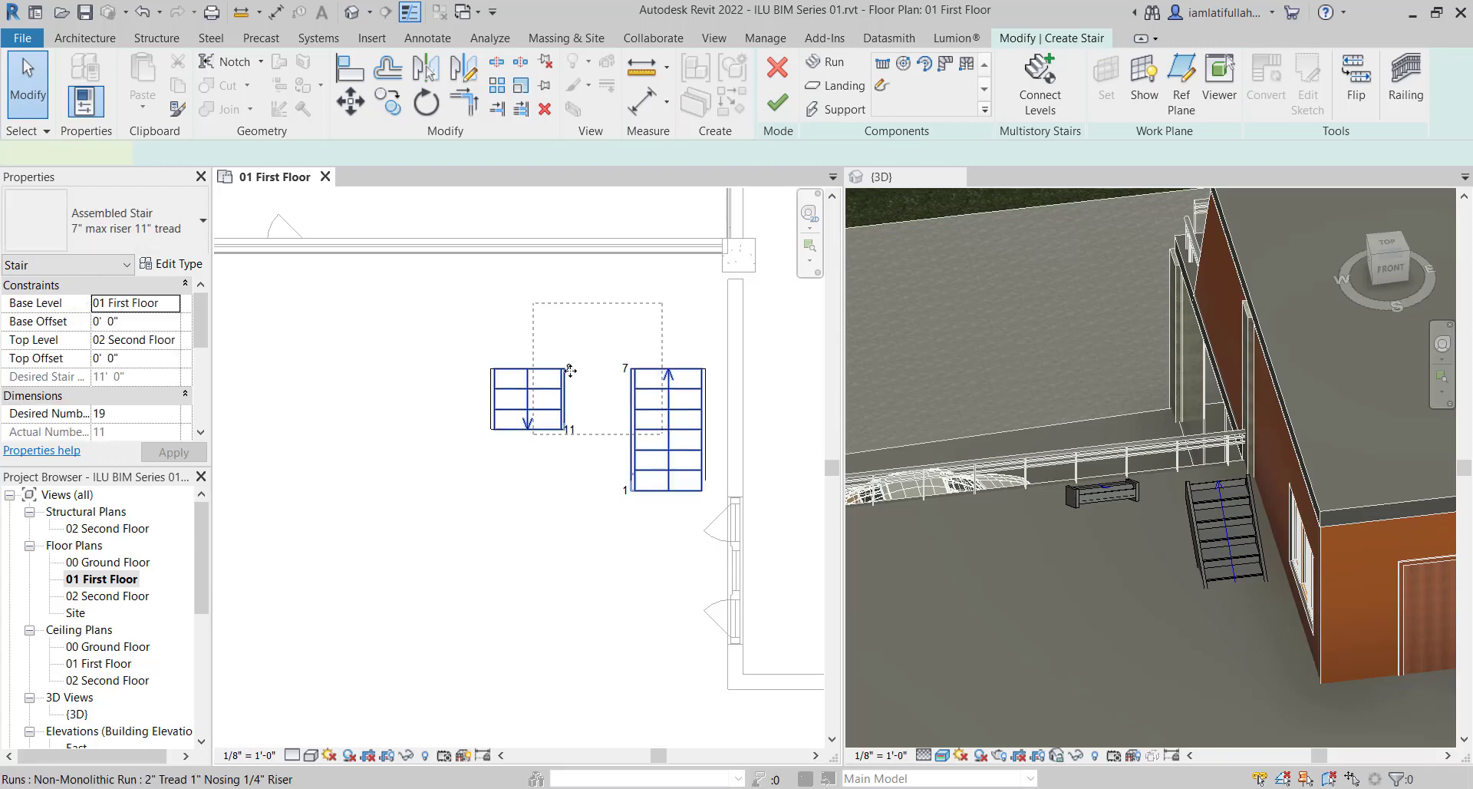
pyautogui.press('Delete')
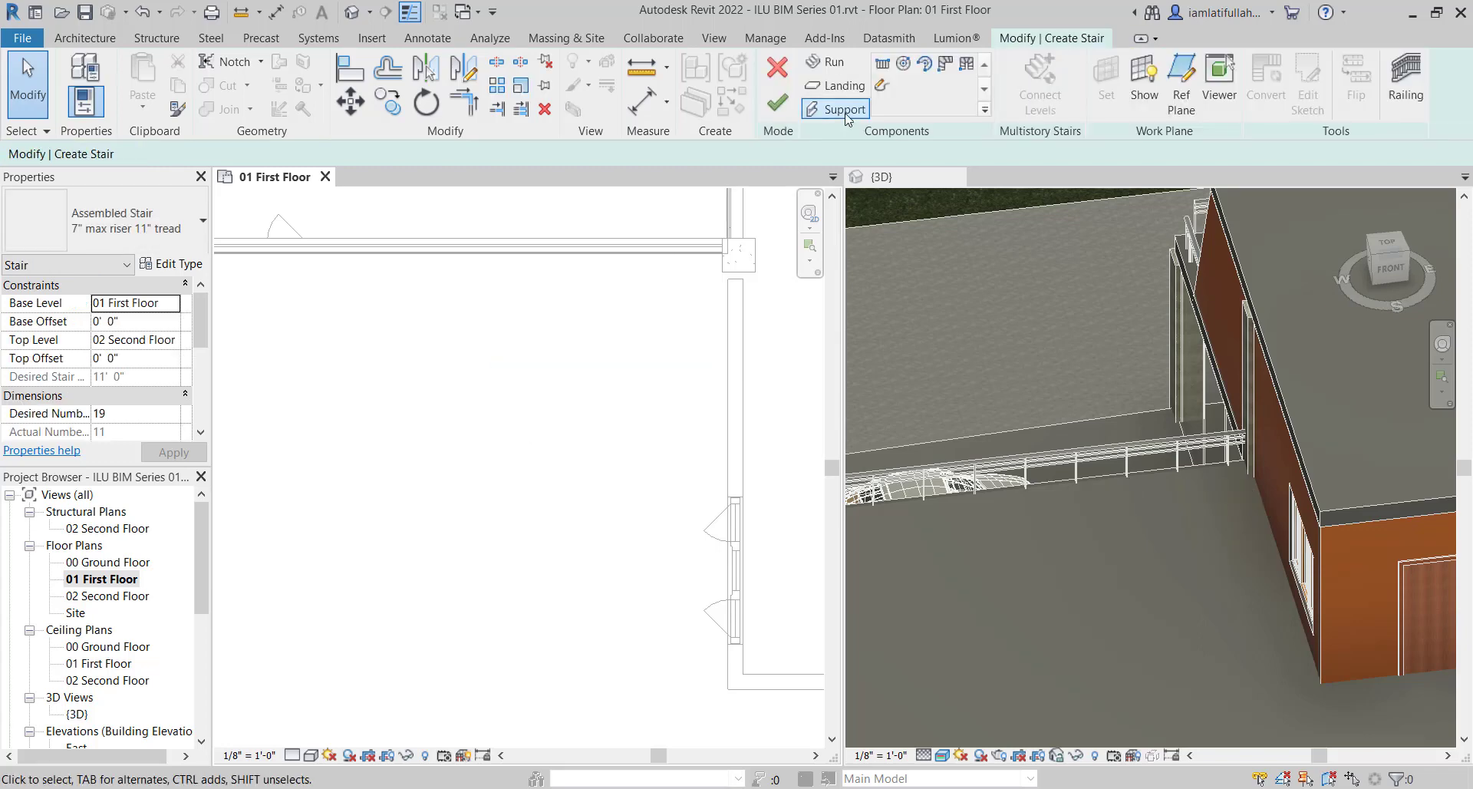
# Draw a straight 8-riser run, 3' 0" wide and about 6' 5" long, parallel to the windowed wall
pyautogui.click(833, 62)
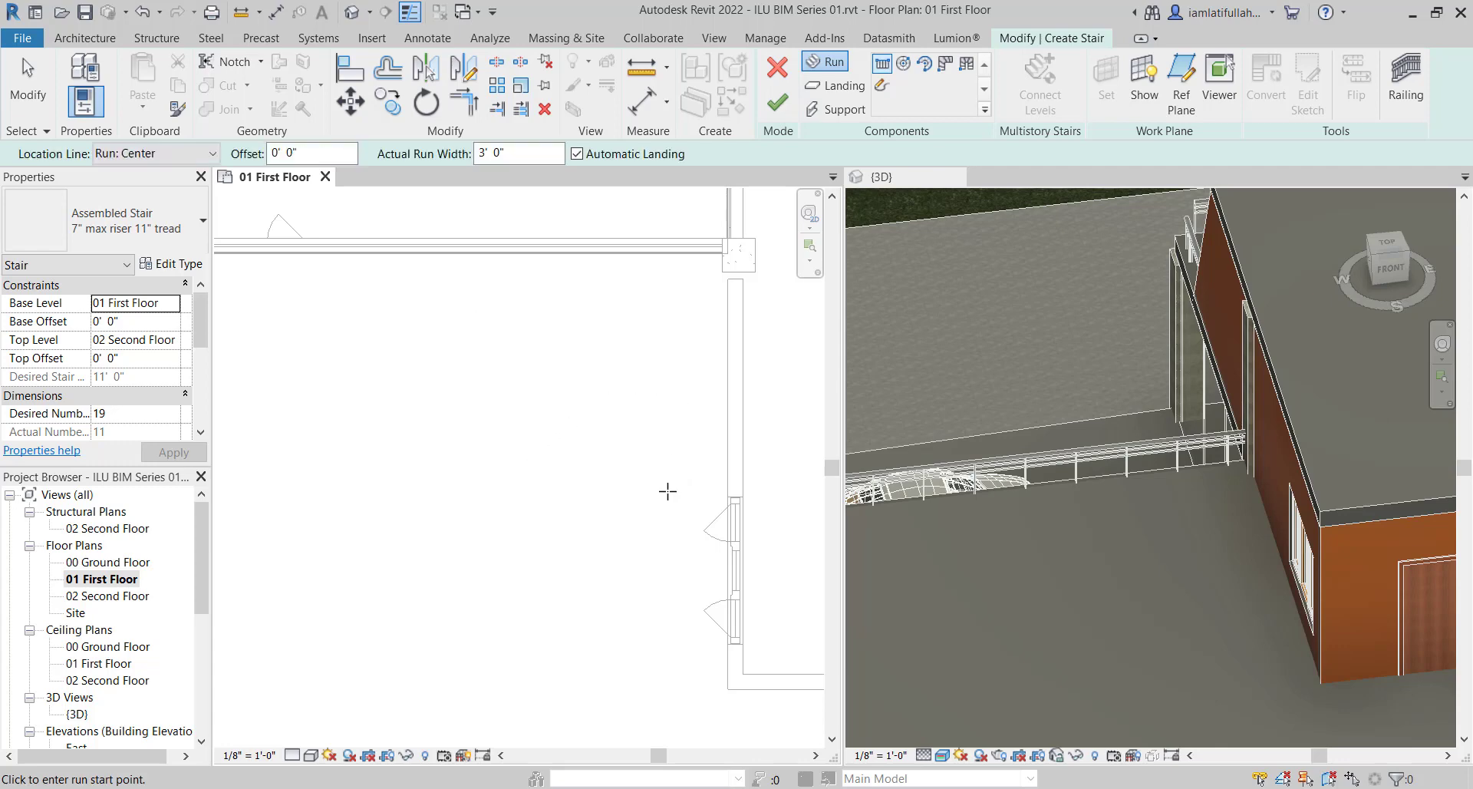
pyautogui.click(668, 491)
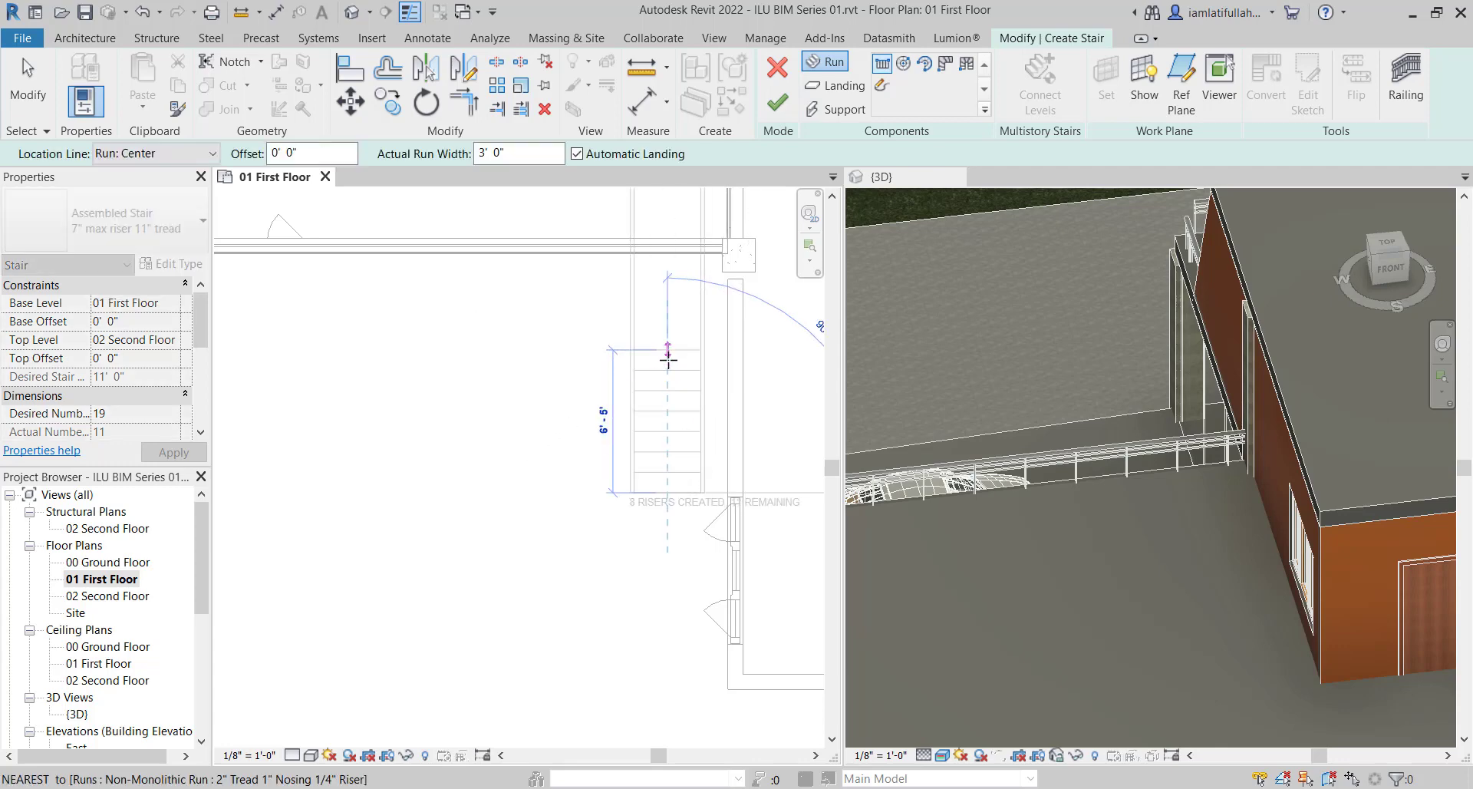
pyautogui.click(668, 355)
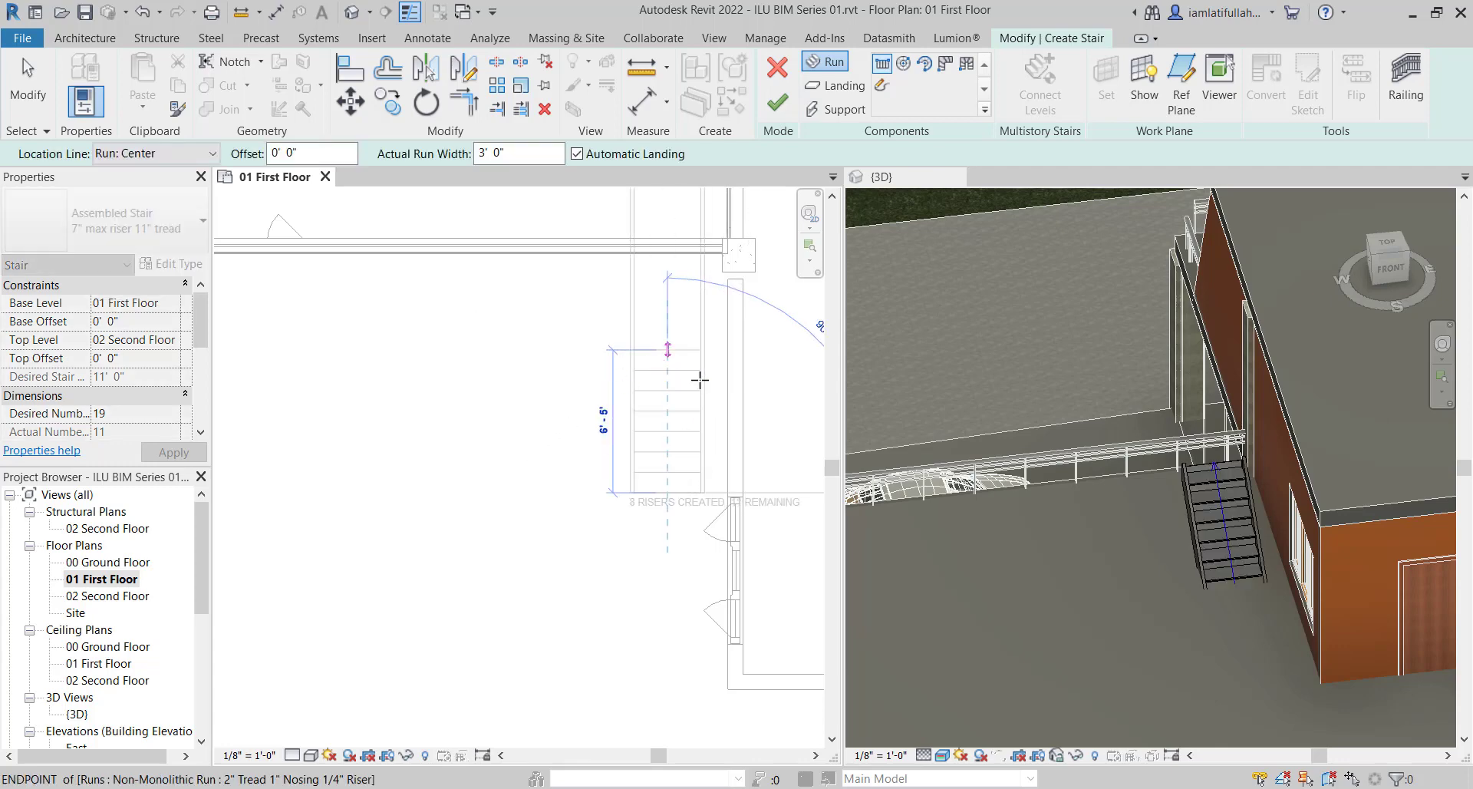
# Sketch and finish an L-shaped landing around the 8-riser run's upper end, about 7' 0" by 5' 6", with its short leg about 3' 8" wide
pyautogui.click(862, 86)
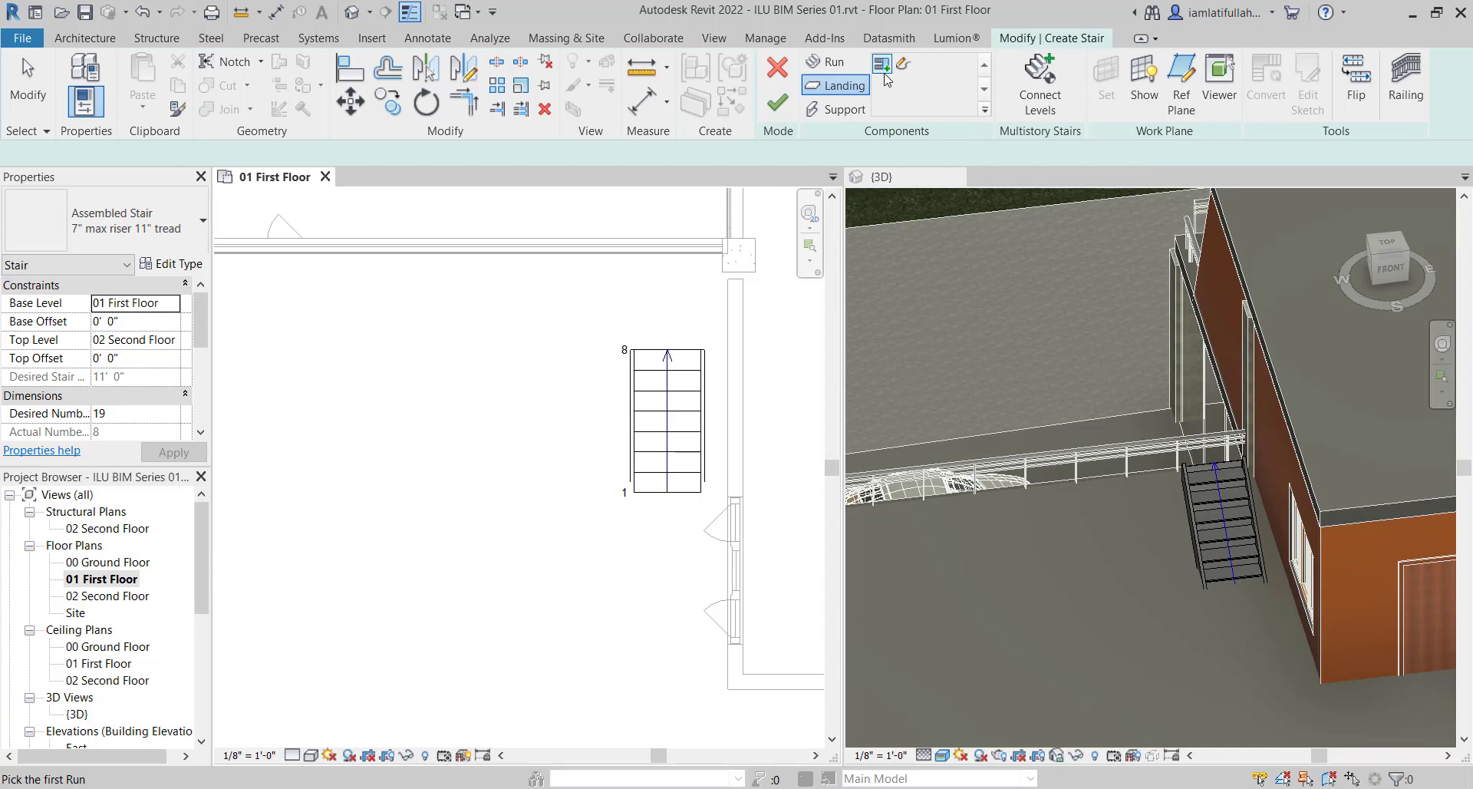
pyautogui.click(902, 66)
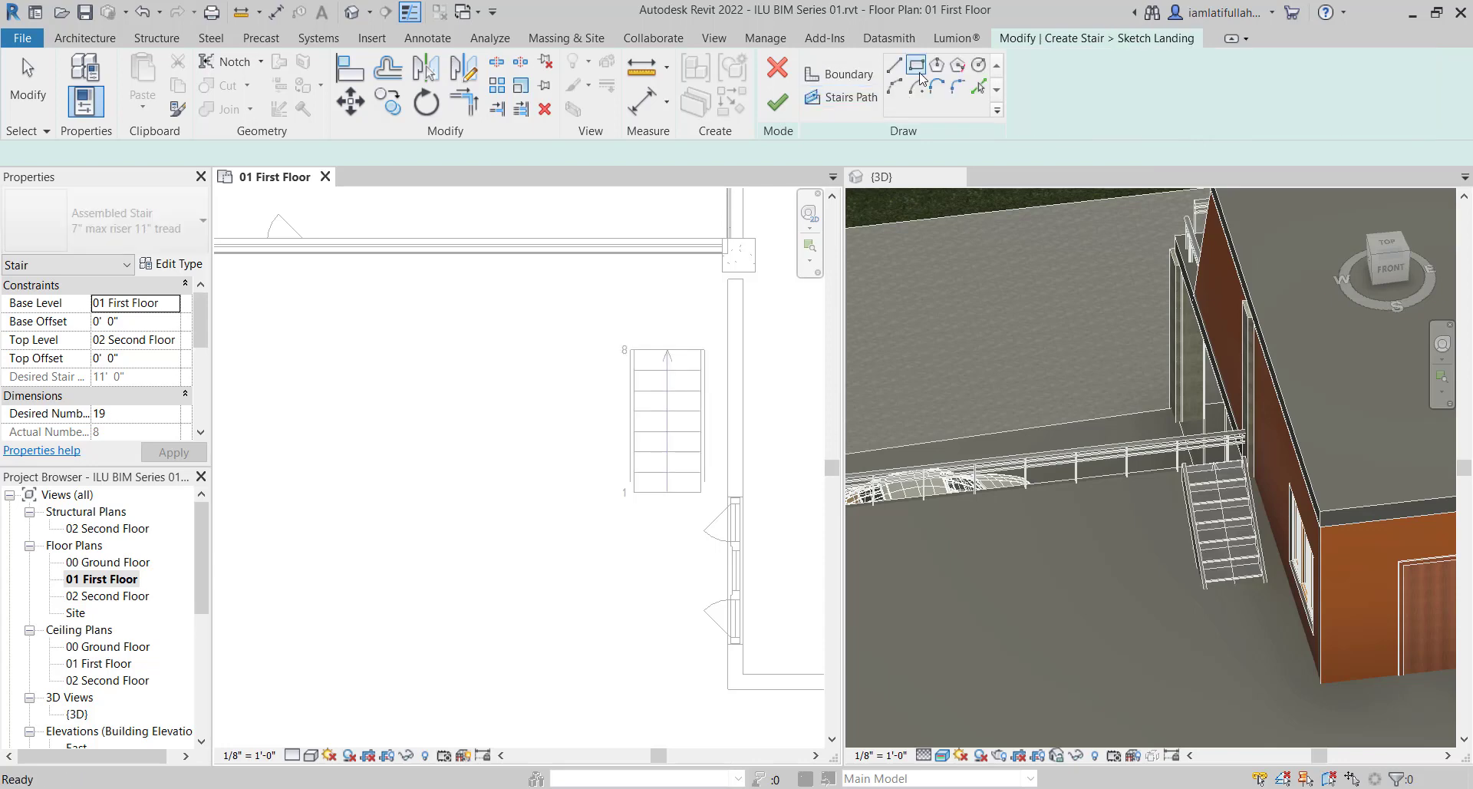
pyautogui.scroll(2, 616, 348)
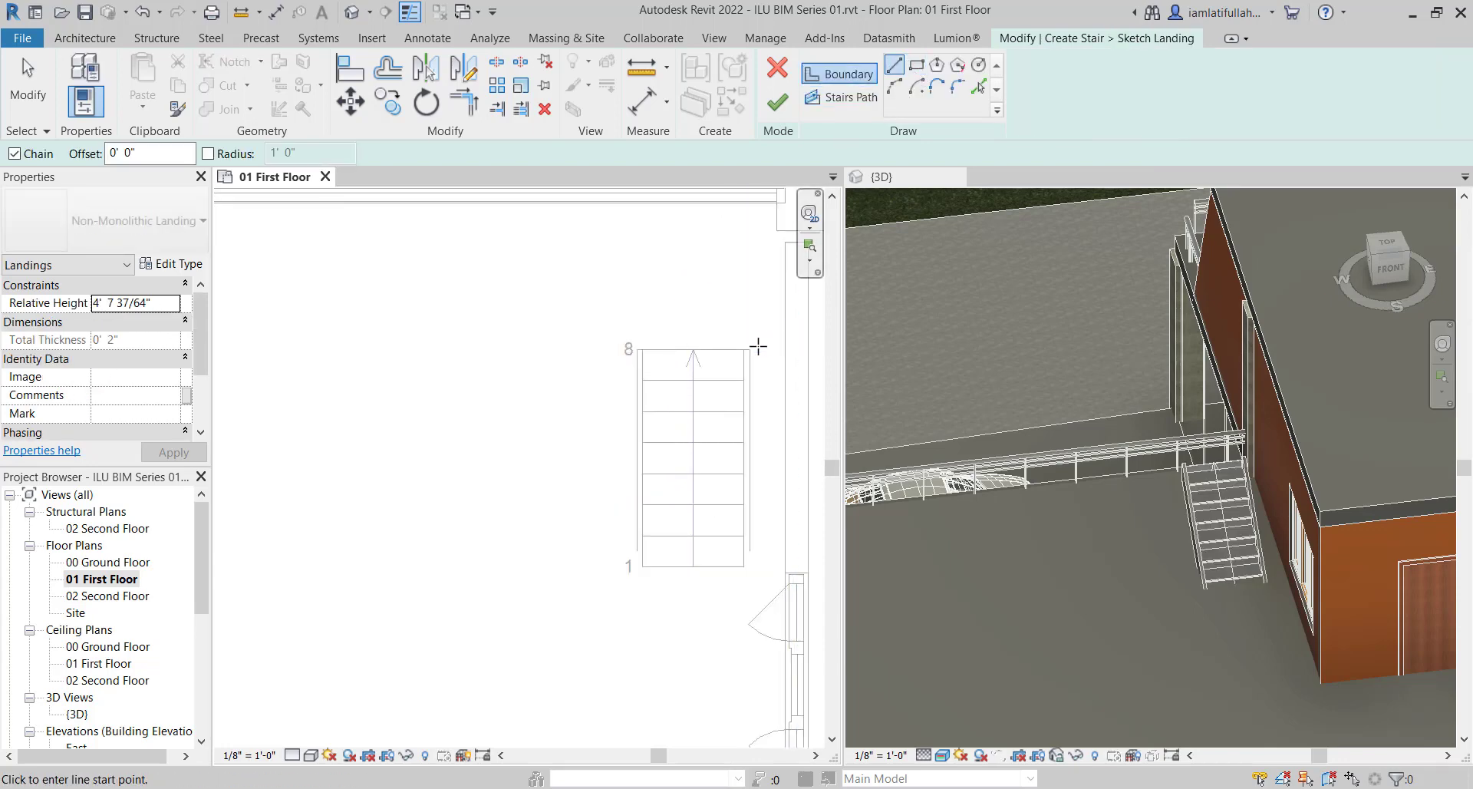
pyautogui.click(750, 350)
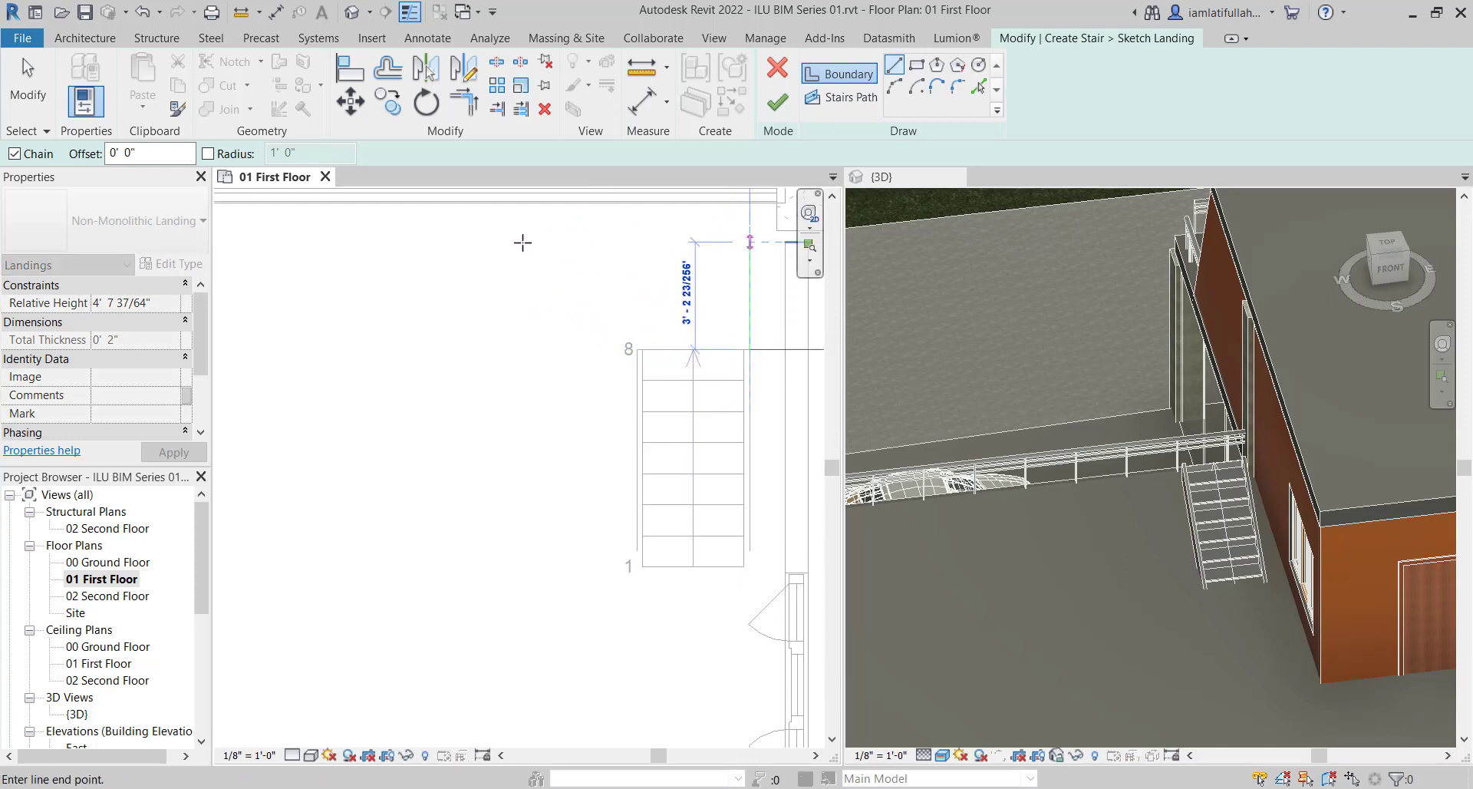
pyautogui.click(523, 242)
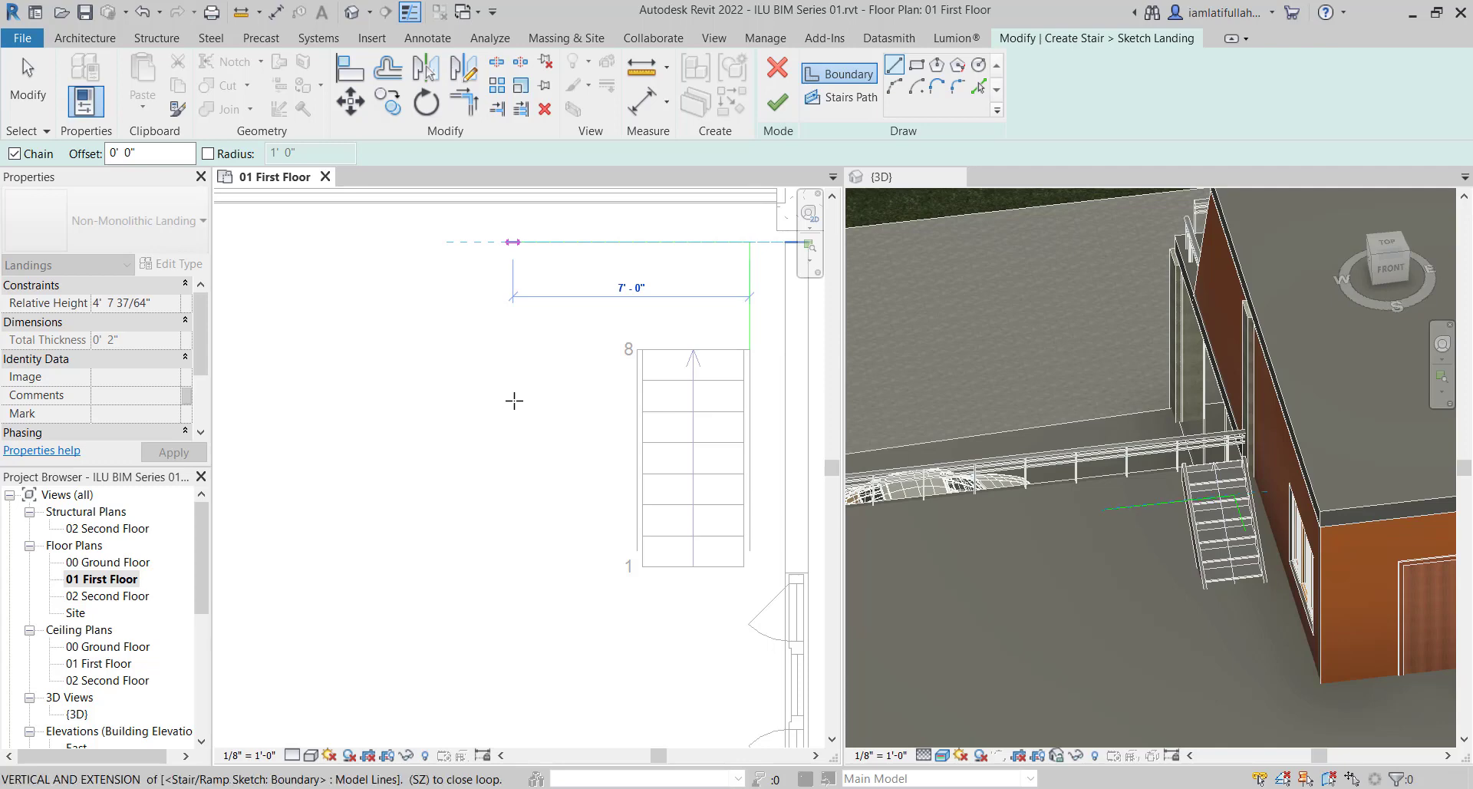
pyautogui.click(513, 403)
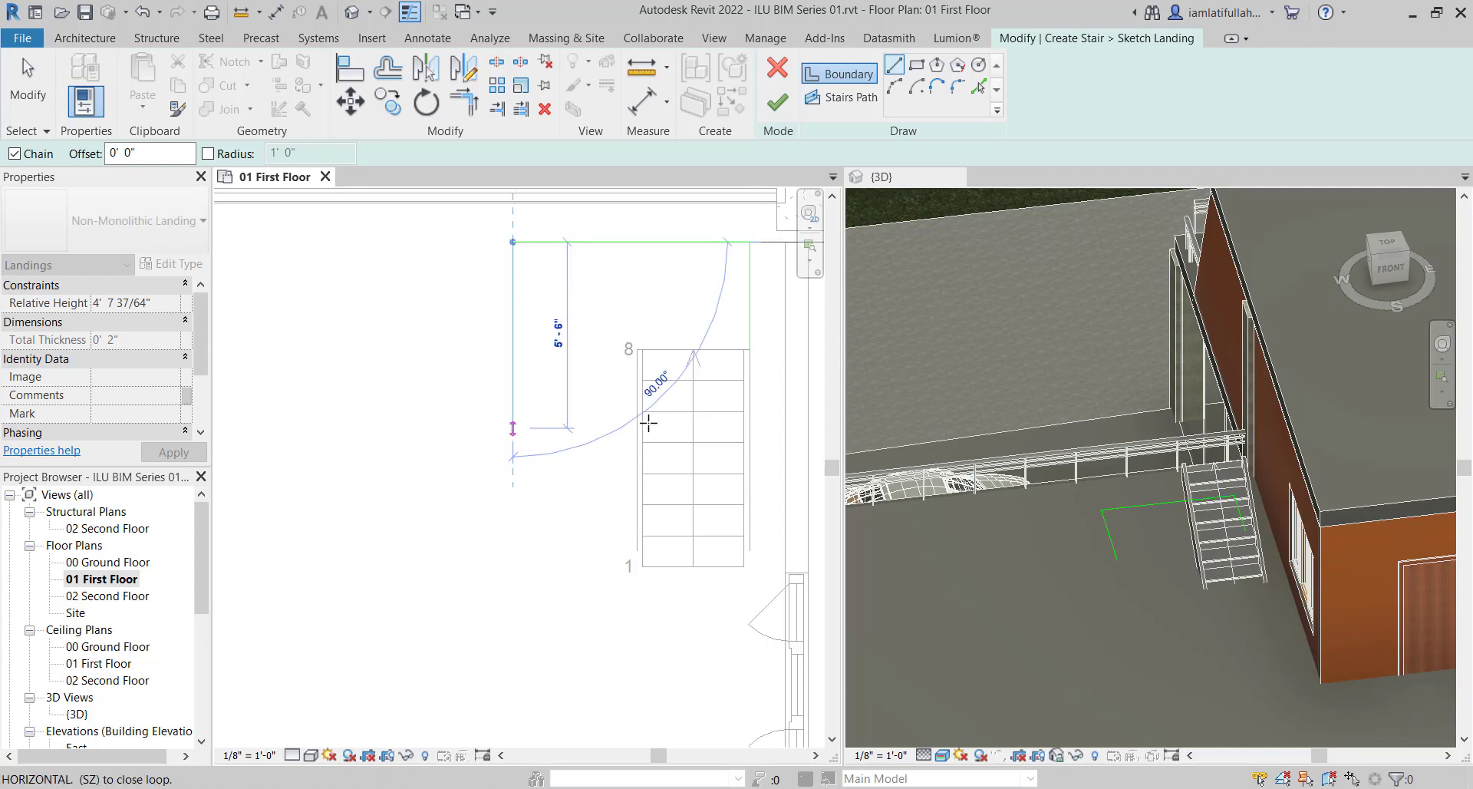
pyautogui.click(512, 428)
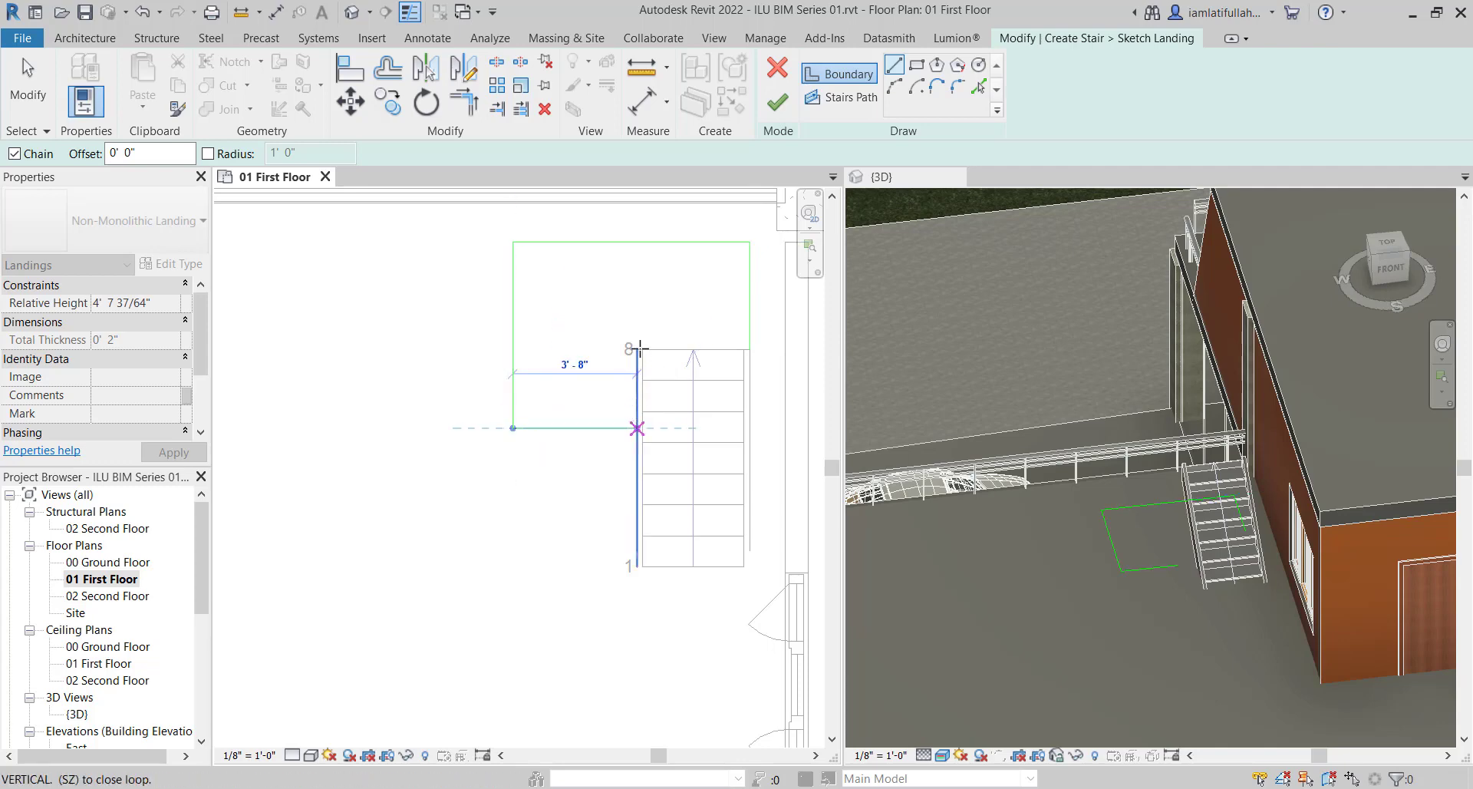
pyautogui.click(637, 427)
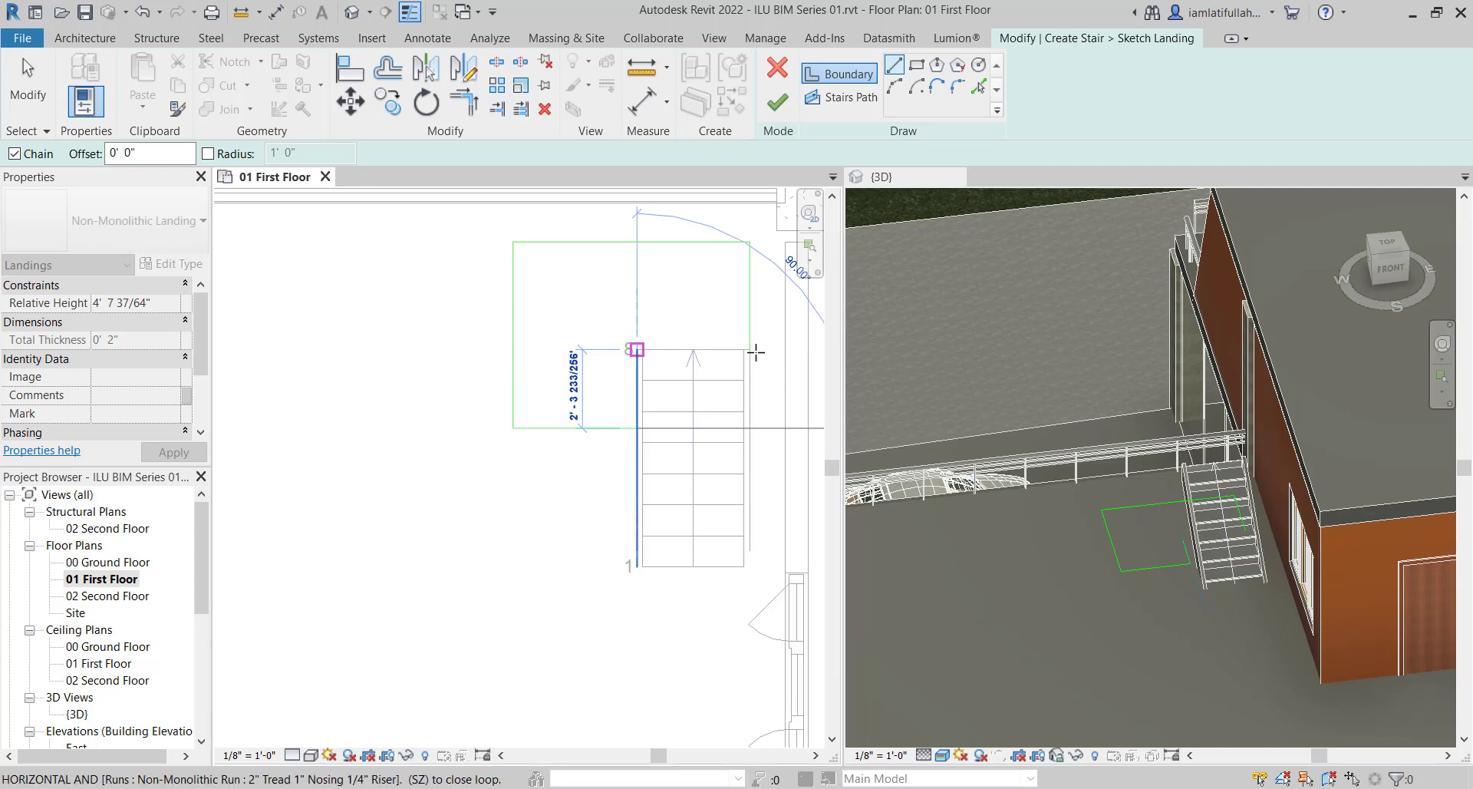
pyautogui.click(637, 349)
pyautogui.click(750, 349)
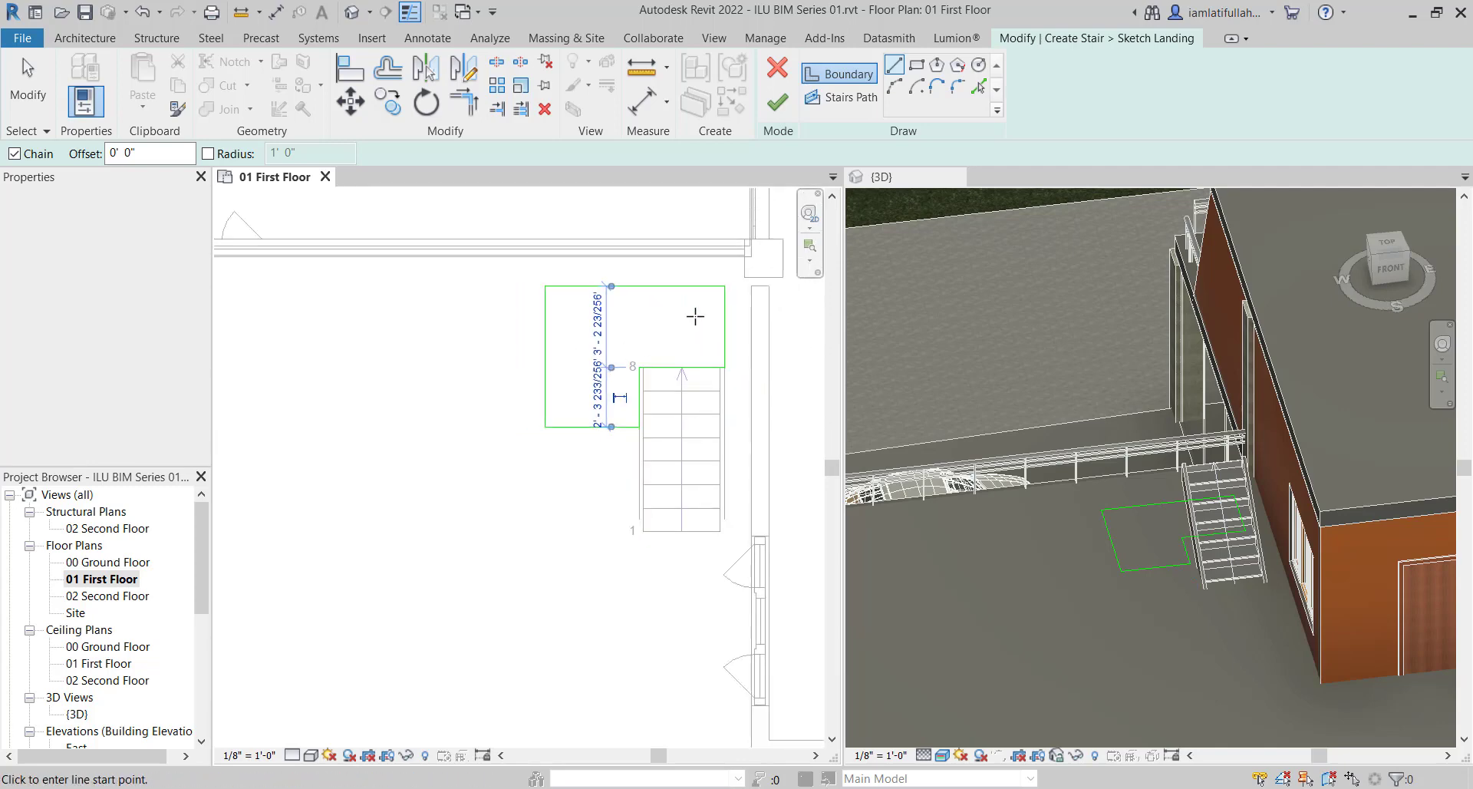
pyautogui.click(777, 102)
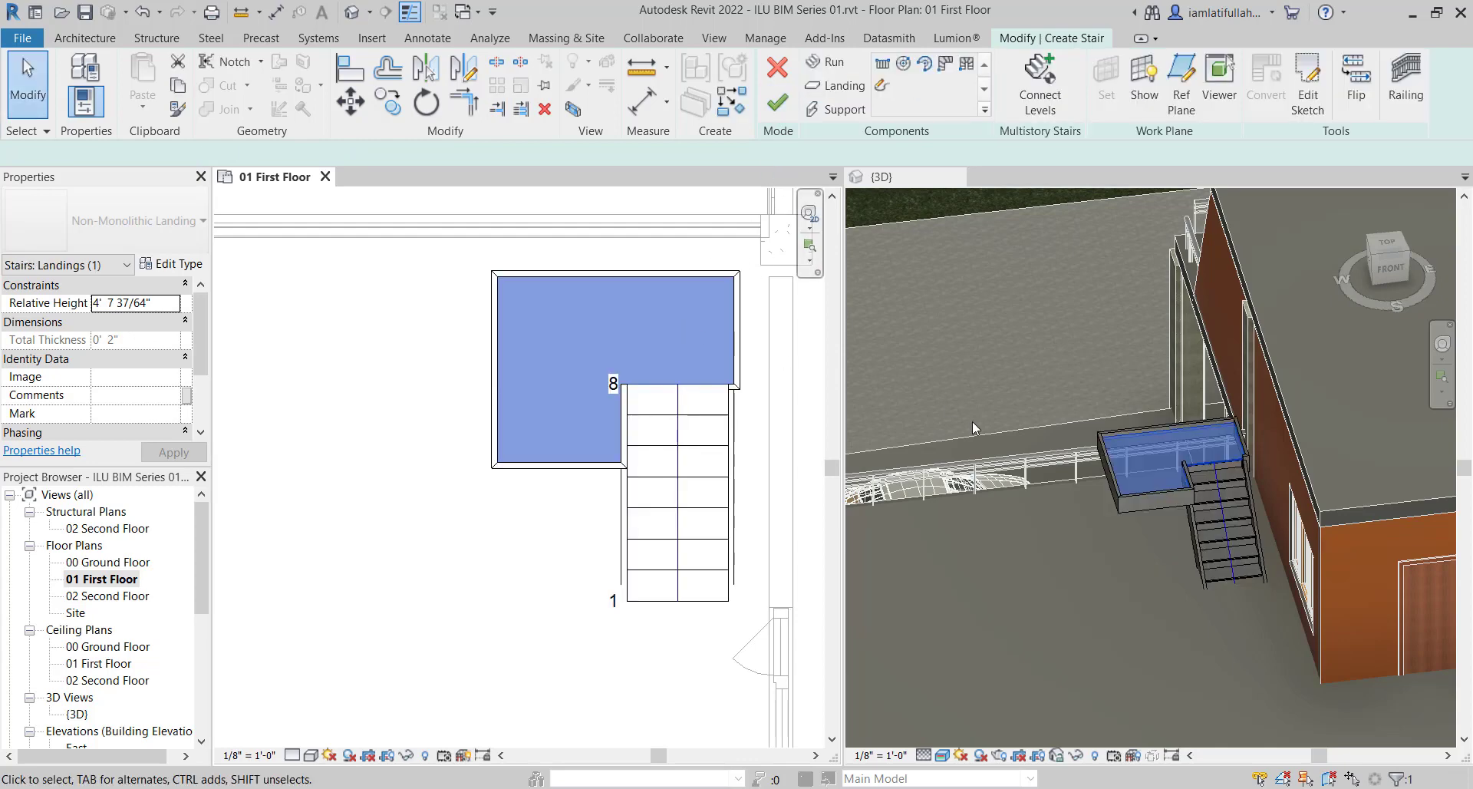
pyautogui.click(431, 319)
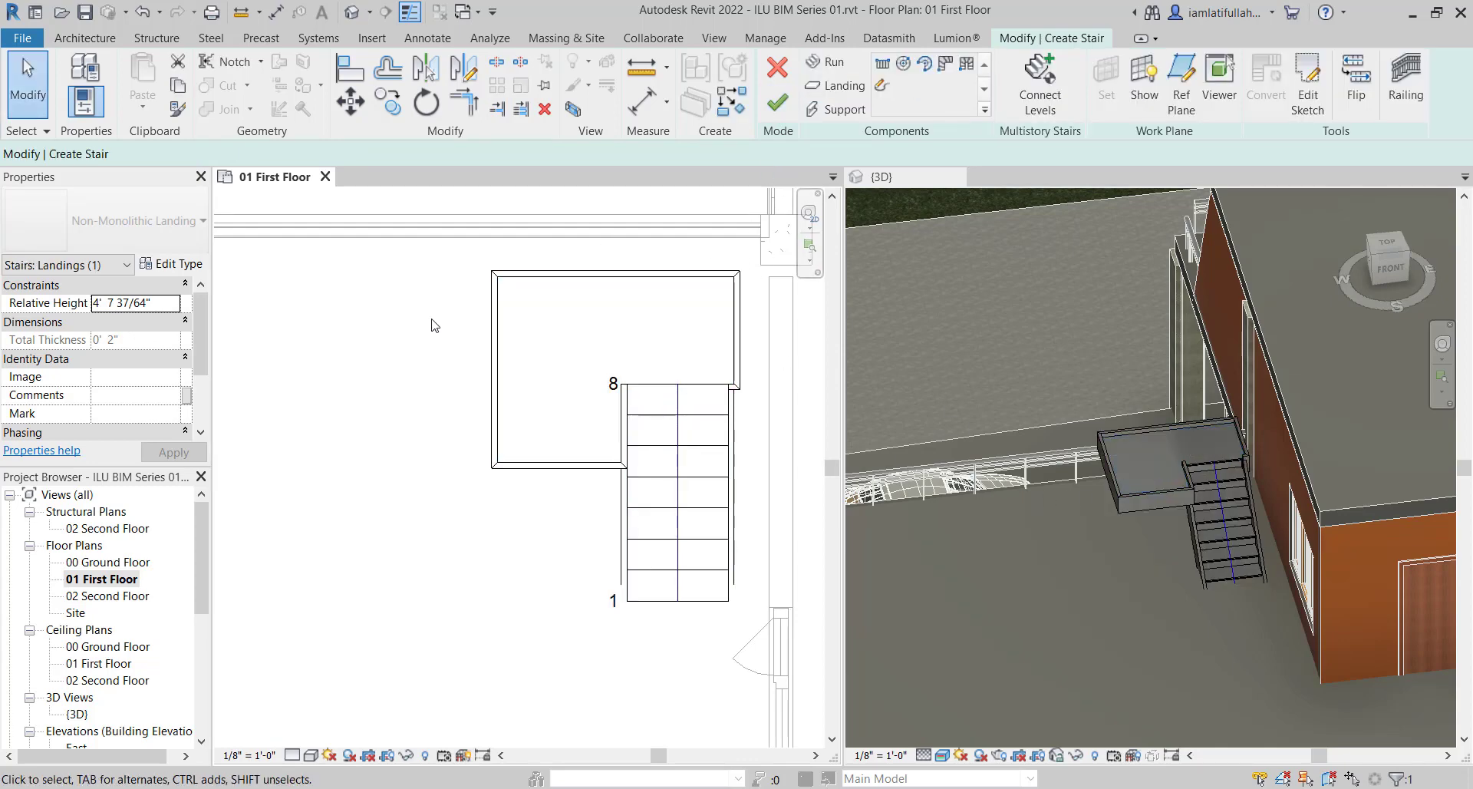
# Draw a straight run with the remaining 11 risers from the landing's inner edge, perpendicular across the first run and through the wall
pyautogui.moveTo(430, 319); pyautogui.dragTo(382, 375, button='middle')
pyautogui.click(827, 62)
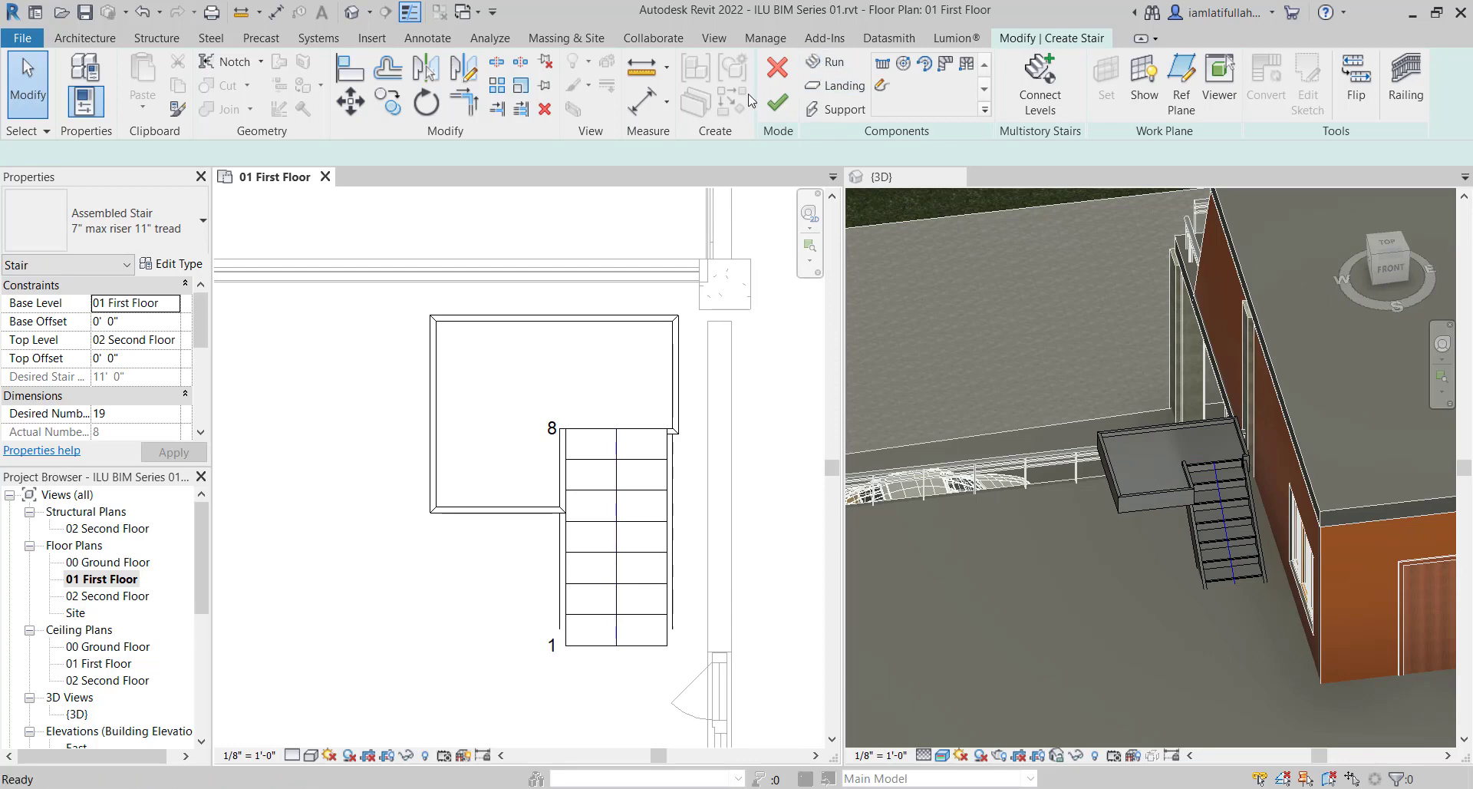
pyautogui.click(566, 468)
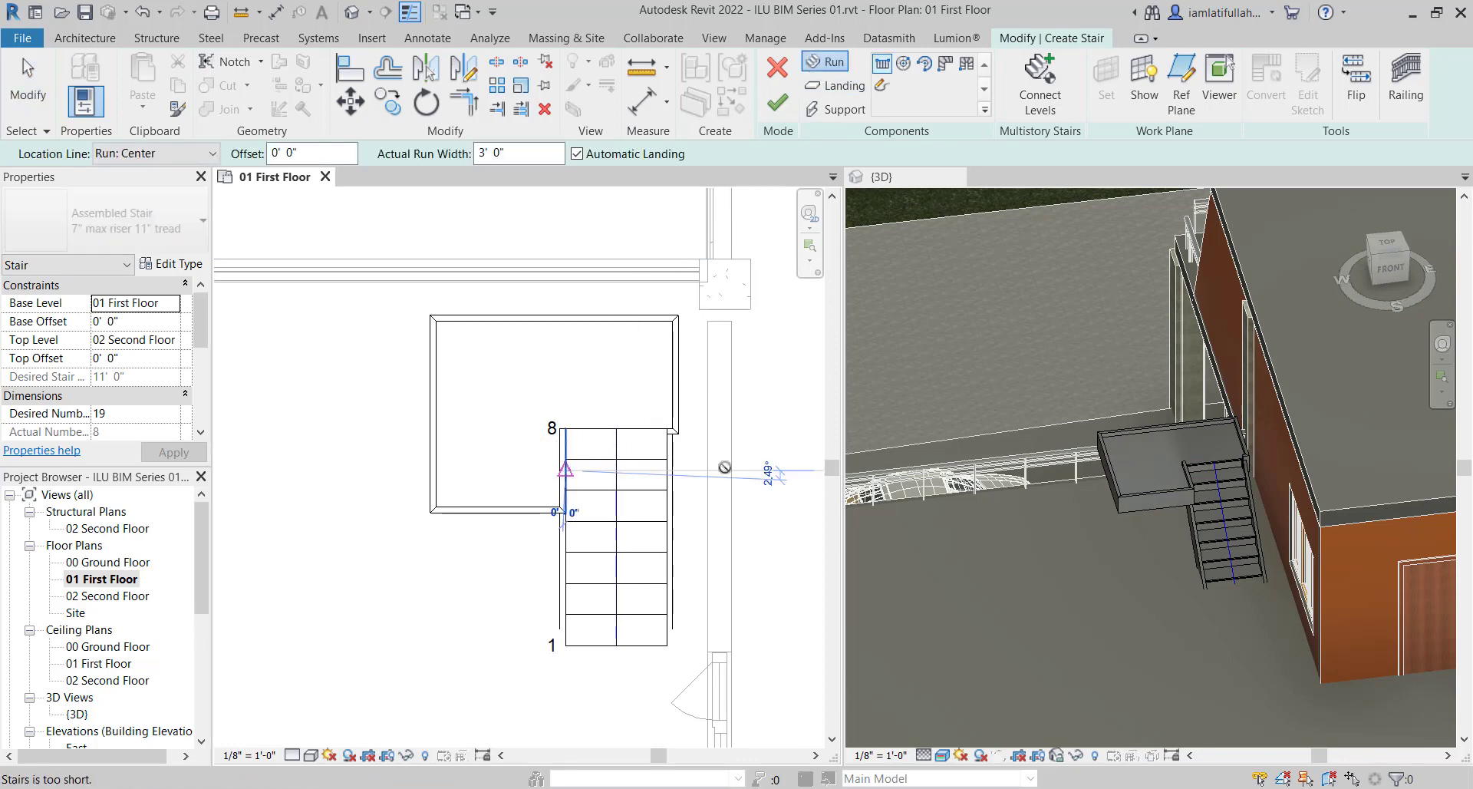
pyautogui.scroll(-3, 703, 468)
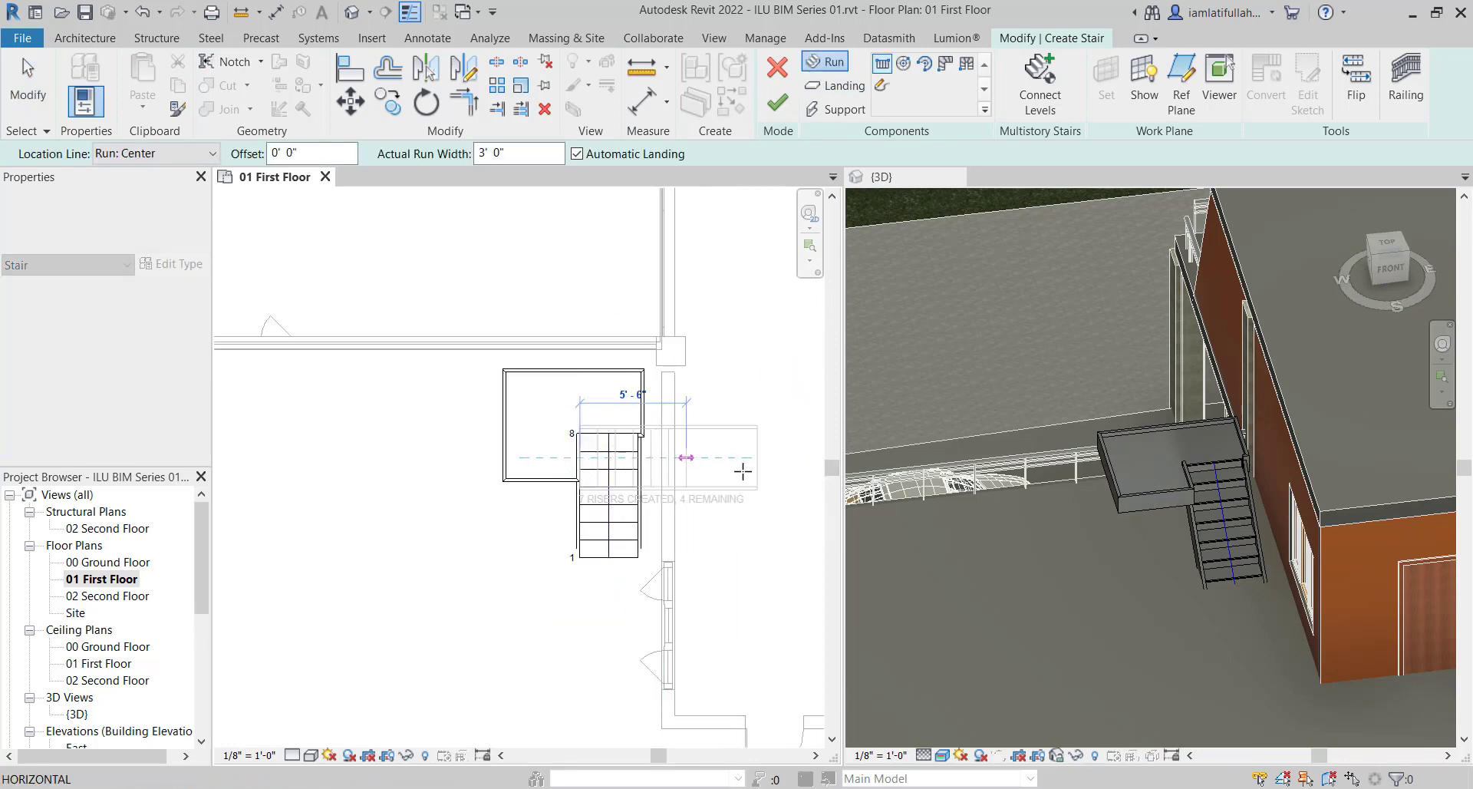
pyautogui.click(759, 454)
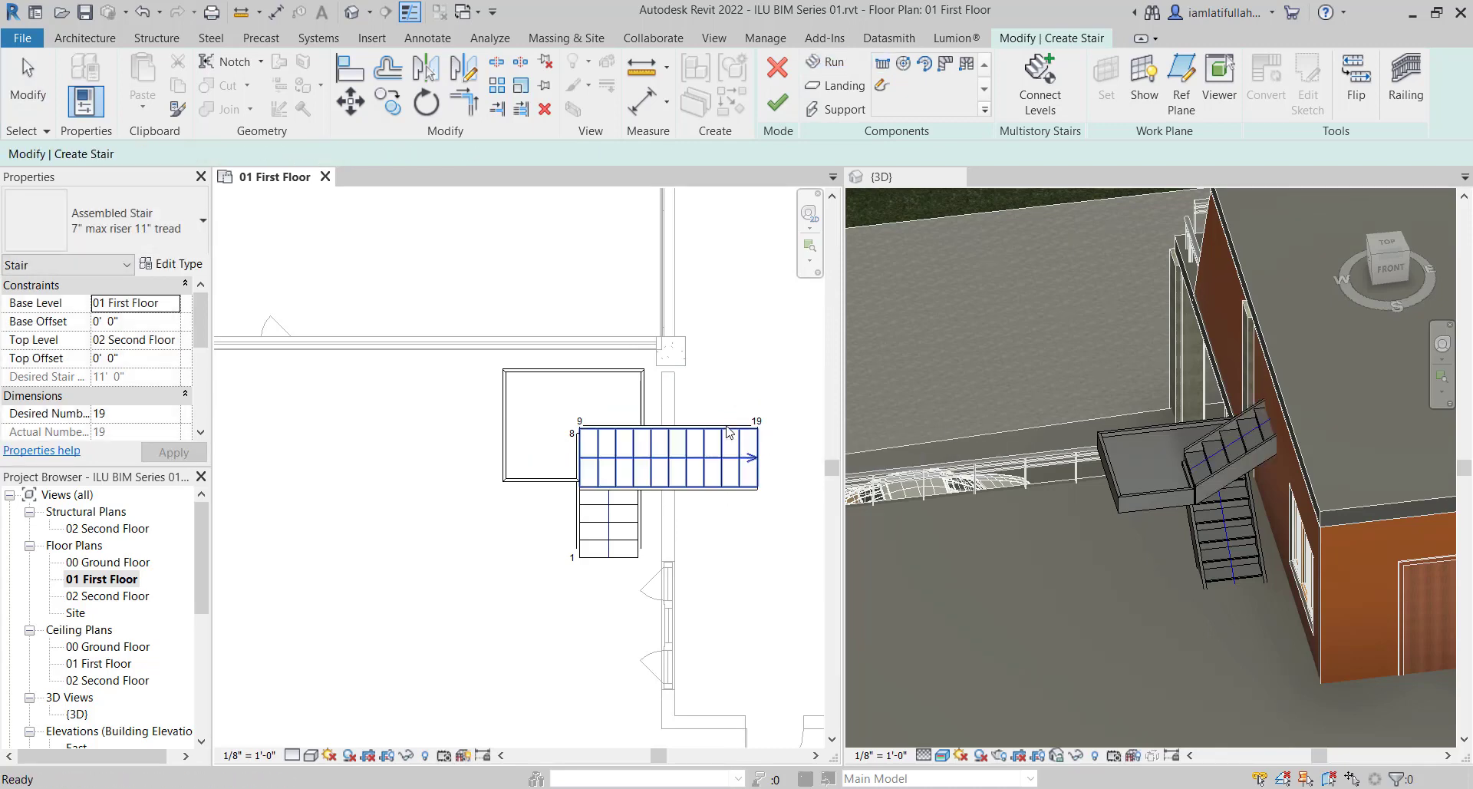
# Move both runs and the landing together horizontally about 4' 7" so the upper run's end meets the wall
pyautogui.click(608, 537)
pyautogui.moveTo(608, 584); pyautogui.dragTo(526, 415)
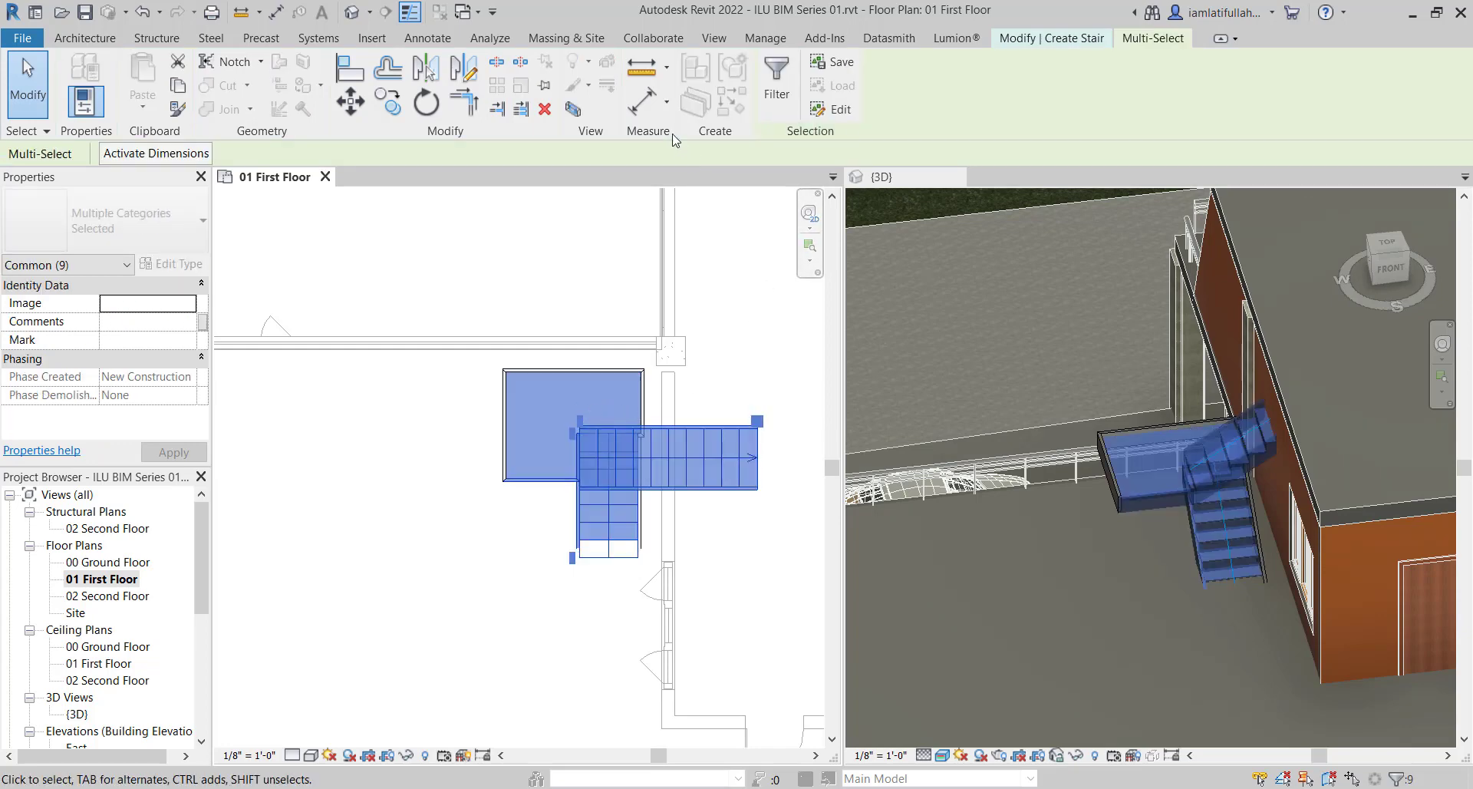
pyautogui.click(351, 101)
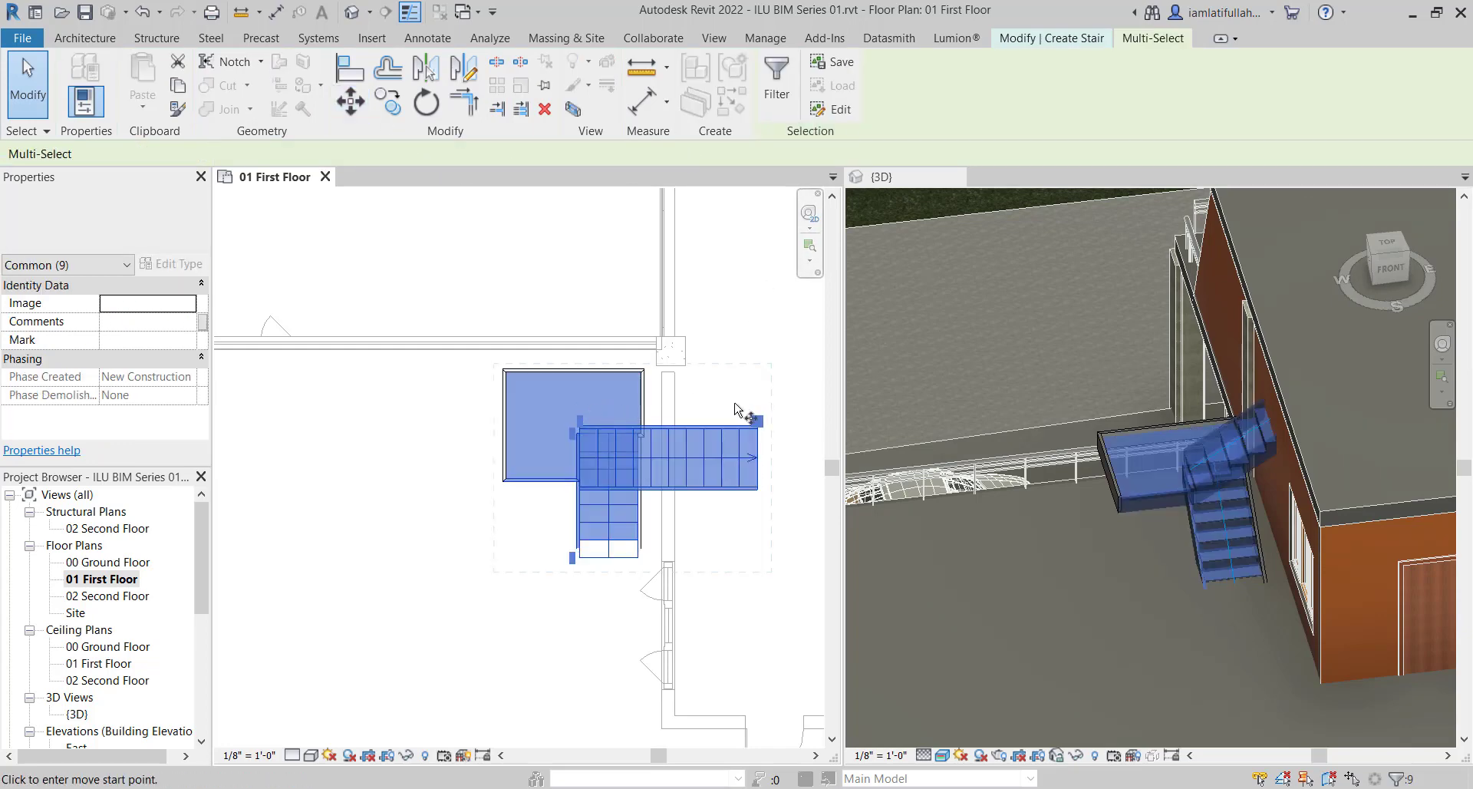
pyautogui.click(758, 457)
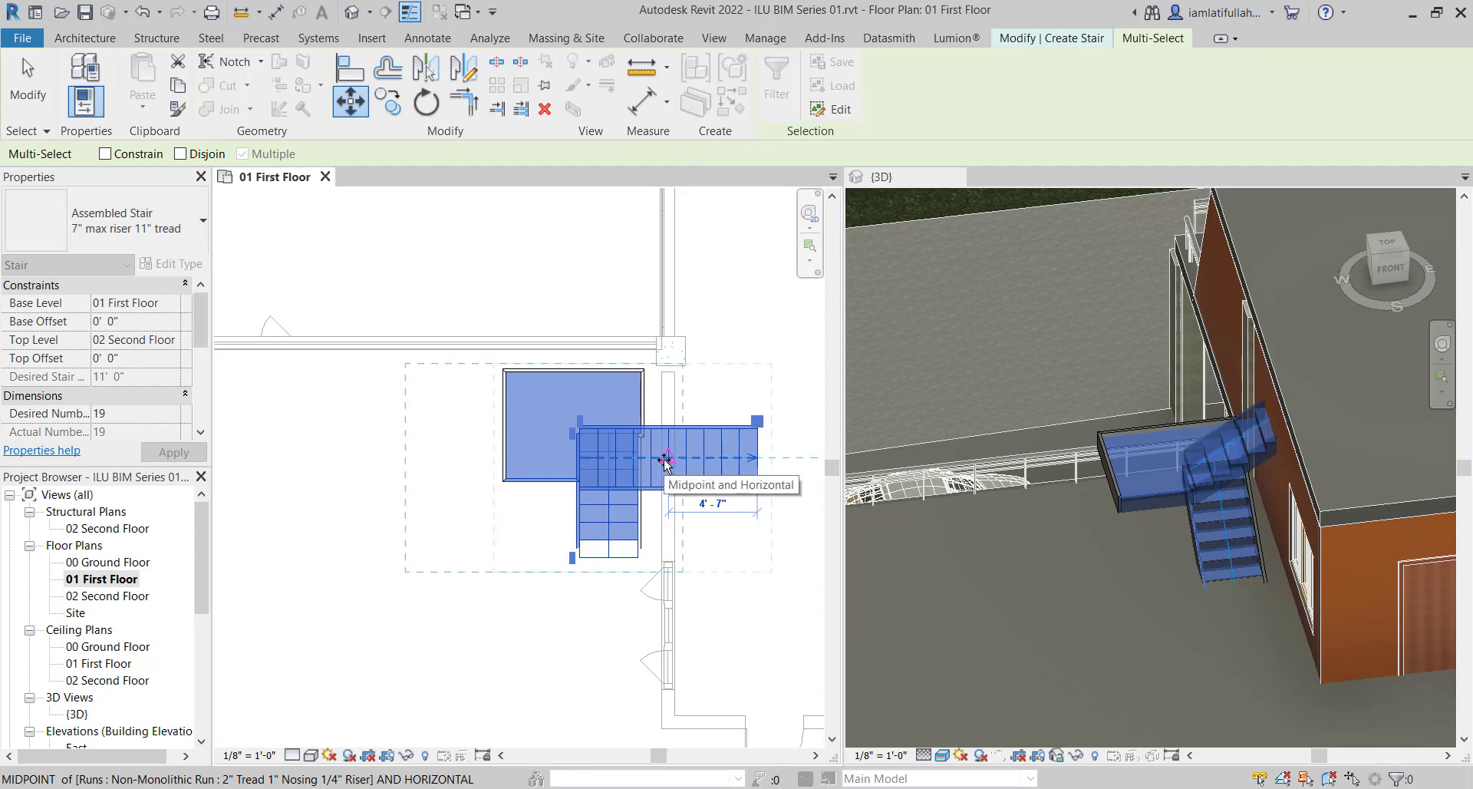
pyautogui.click(664, 460)
pyautogui.scroll(-2, 665, 461)
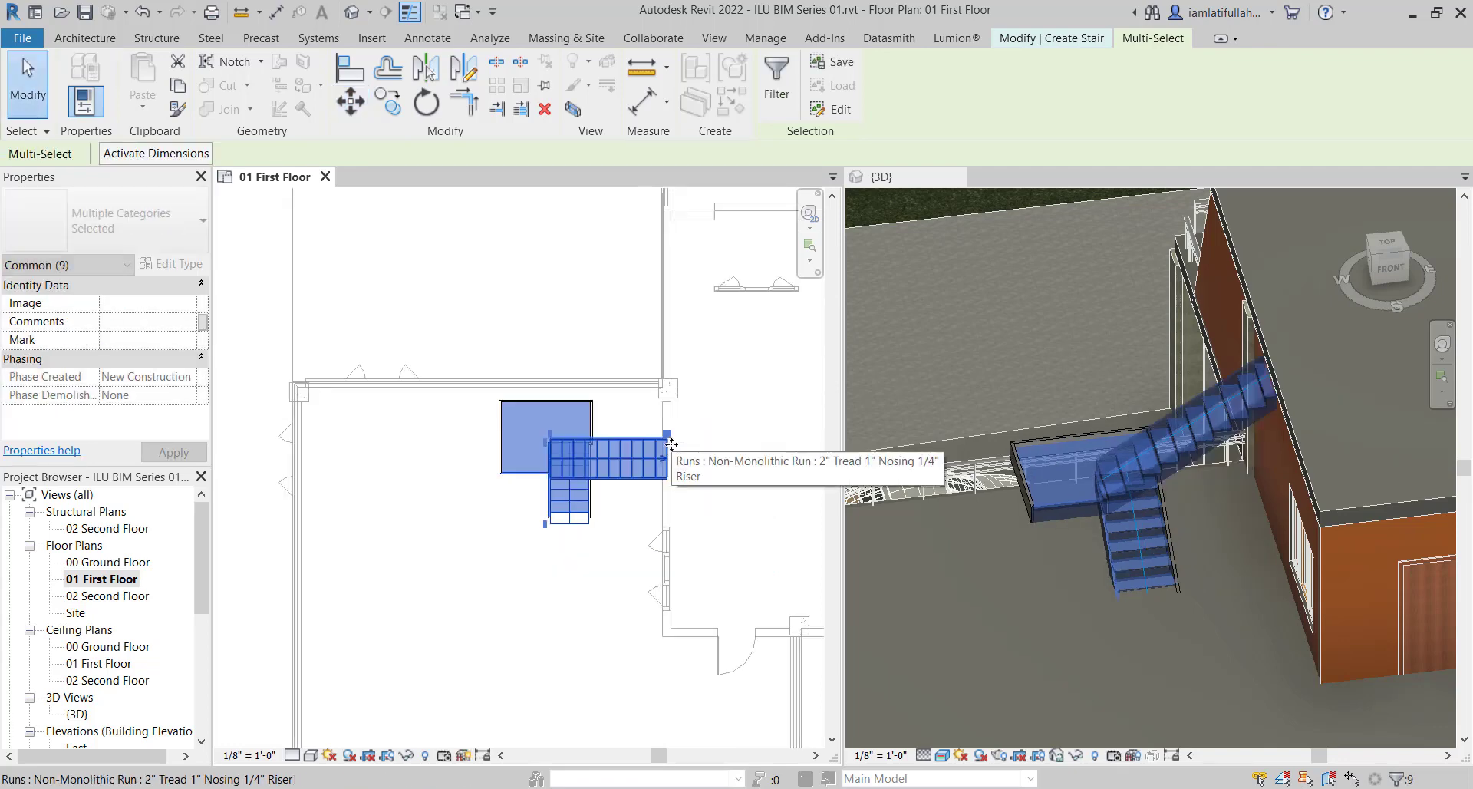
pyautogui.click(612, 522)
pyautogui.scroll(-2, 1071, 548)
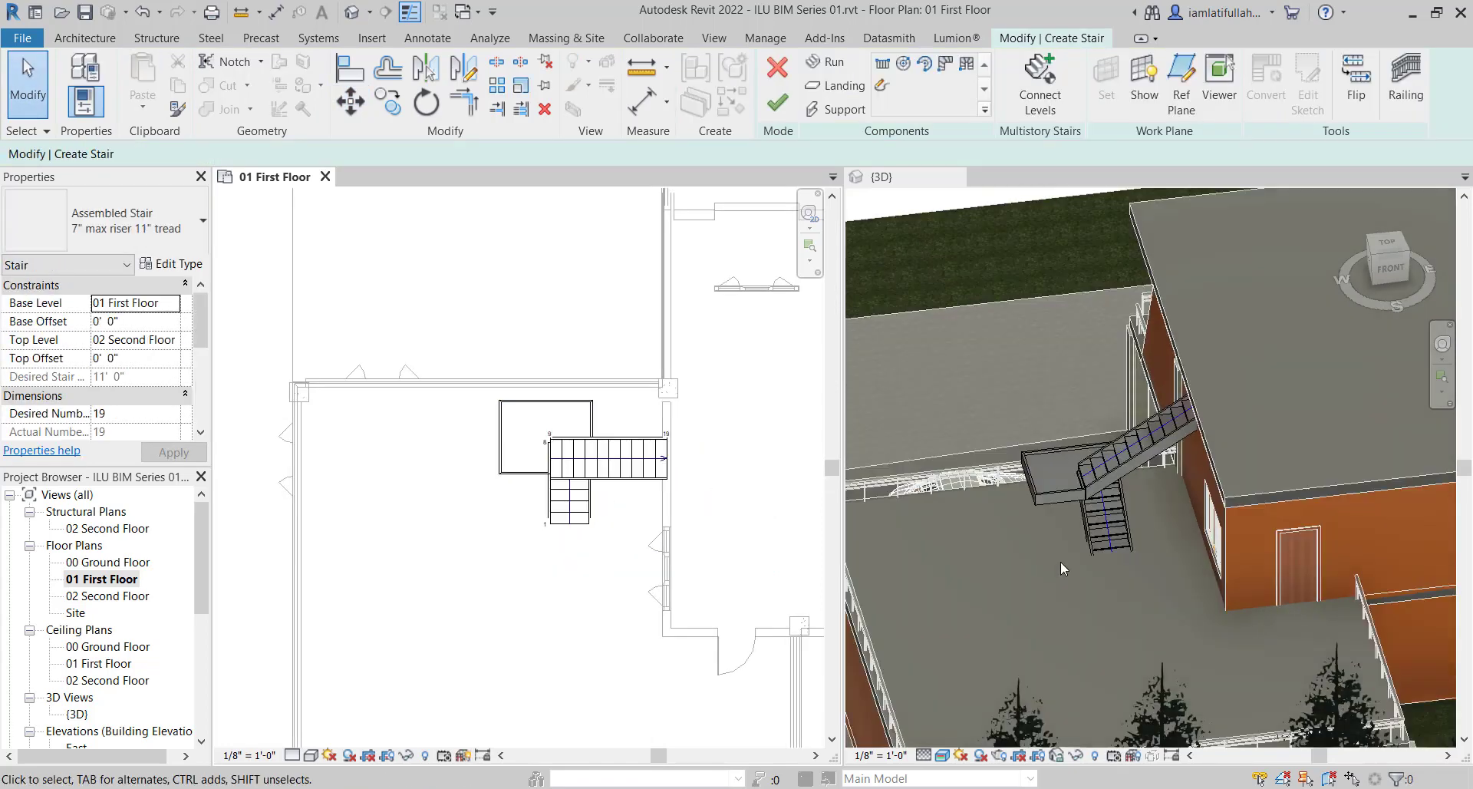
# Check the relocated stair in the 3D view and finish the stair edit
pyautogui.keyDown('shift'); pyautogui.moveTo(1061, 560); pyautogui.dragTo(1183, 576, button='middle'); pyautogui.keyUp('shift')
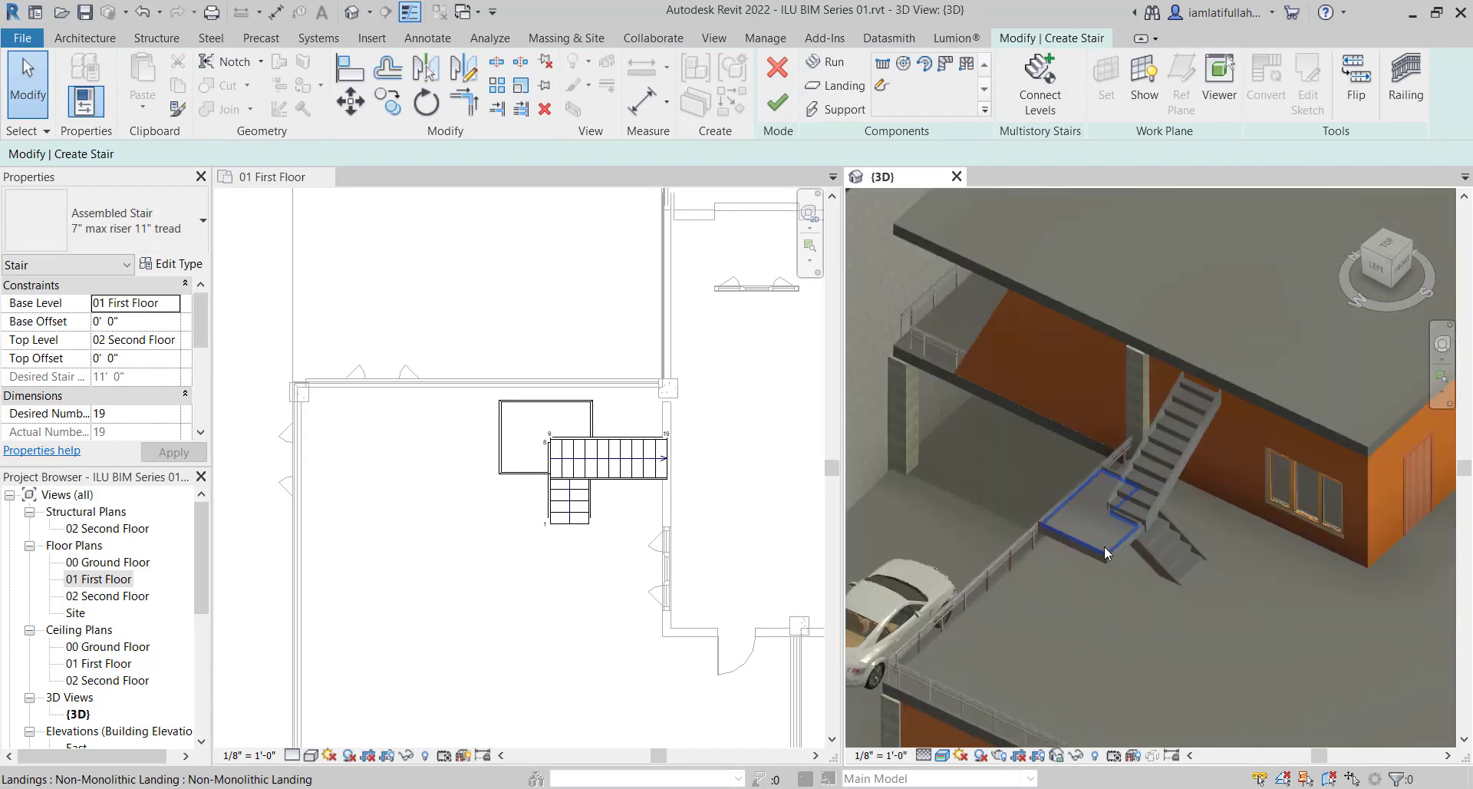
pyautogui.scroll(3, 1104, 546)
pyautogui.moveTo(1158, 501); pyautogui.dragTo(1175, 616, button='middle')
pyautogui.click(892, 296)
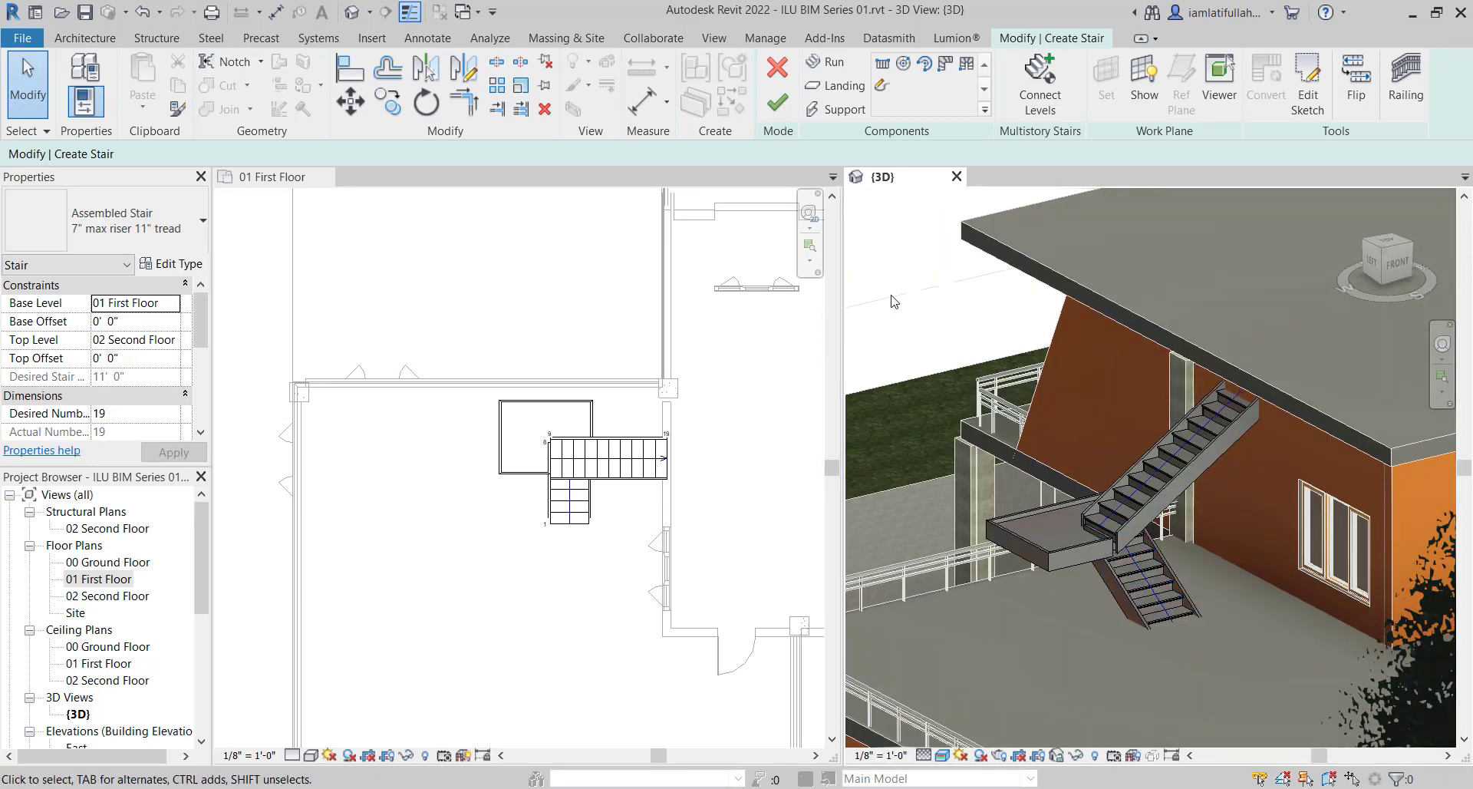
pyautogui.click(775, 103)
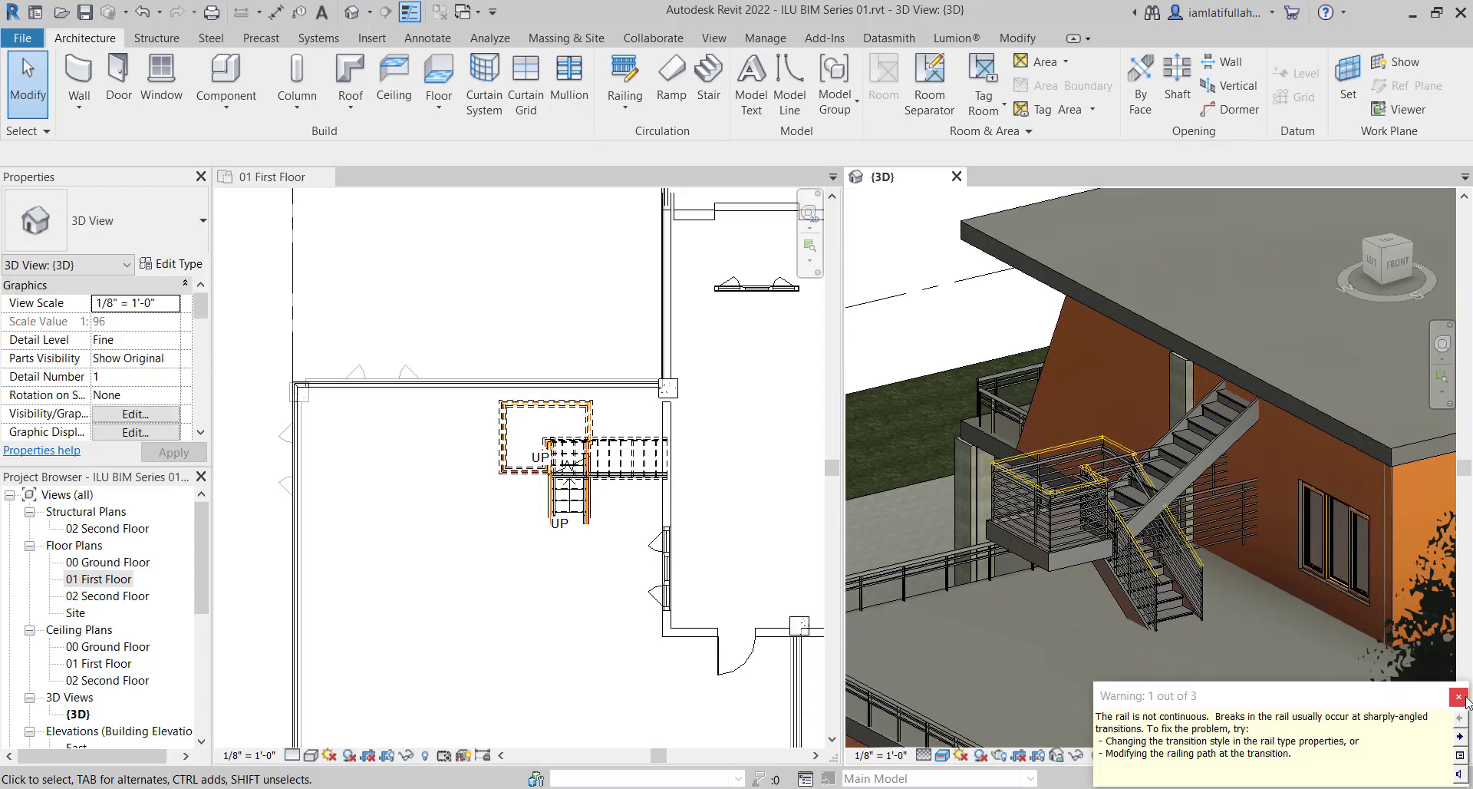
# Delete the automatic pipe railings on the upper run's landing side and around the landing and lower run
pyautogui.scroll(2, 1067, 452)
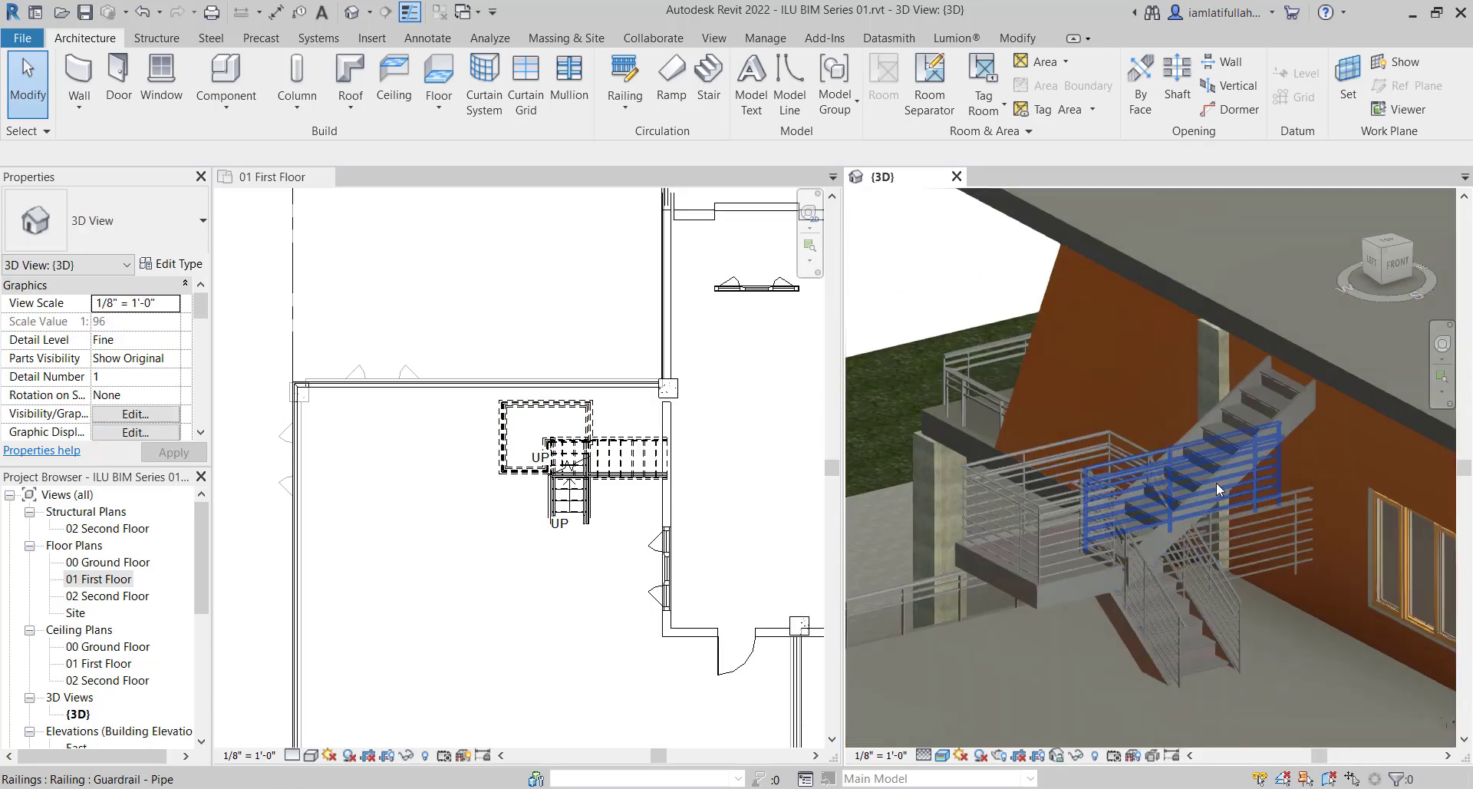
pyautogui.click(1090, 469)
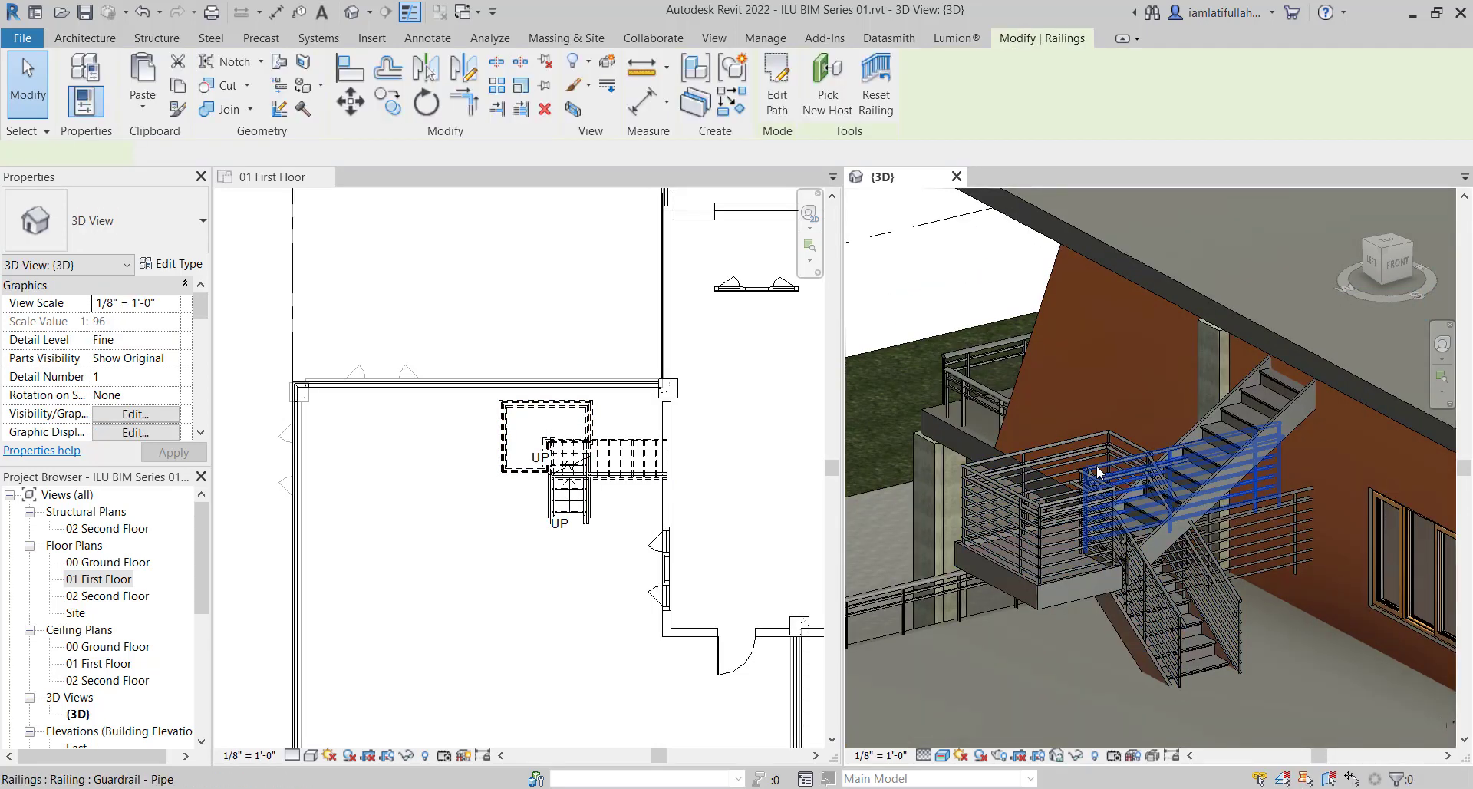
pyautogui.press('Delete')
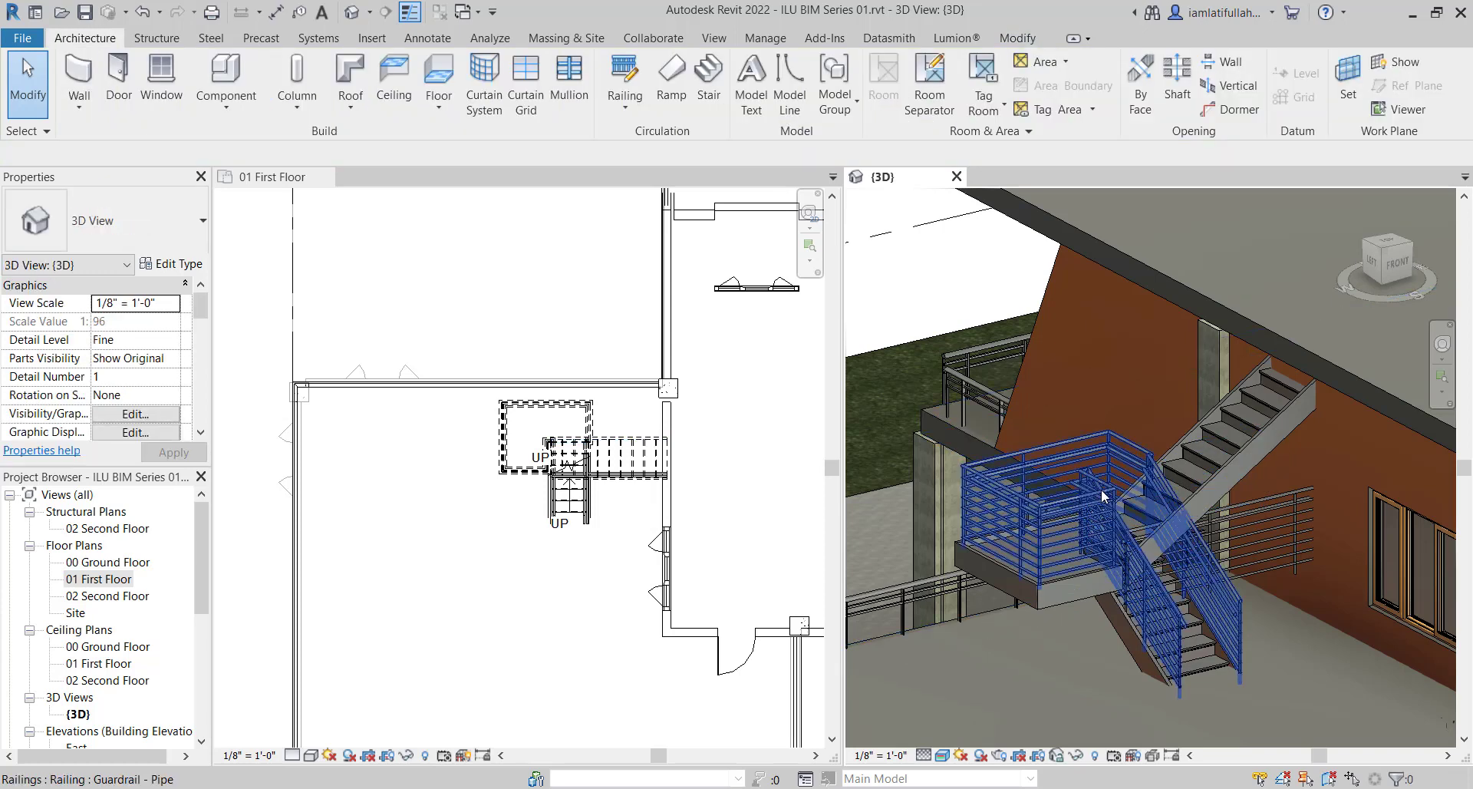
pyautogui.click(1098, 480)
pyautogui.press('Delete')
pyautogui.click(1250, 505)
pyautogui.press('Delete')
pyautogui.click(1240, 508)
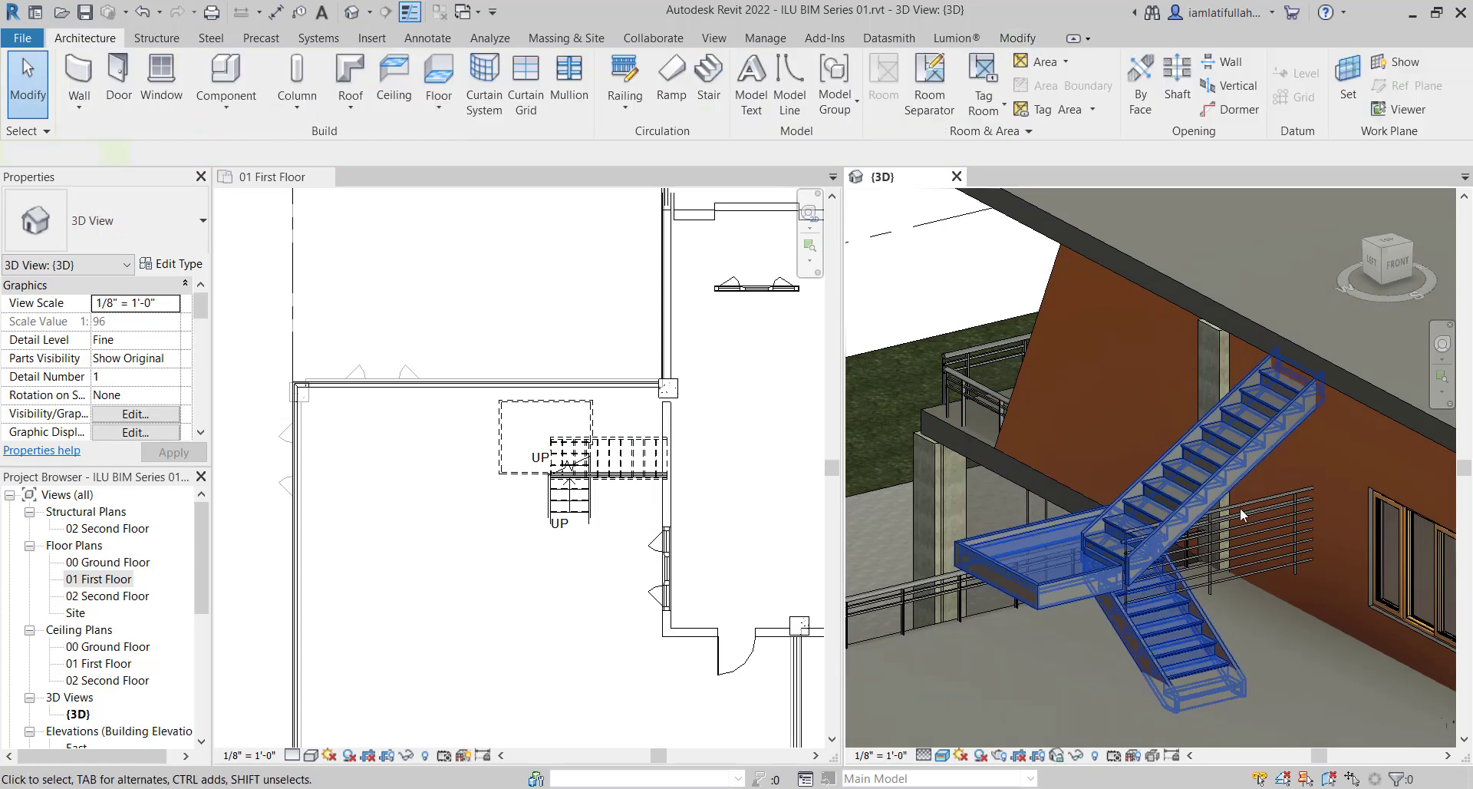
pyautogui.press('Delete')
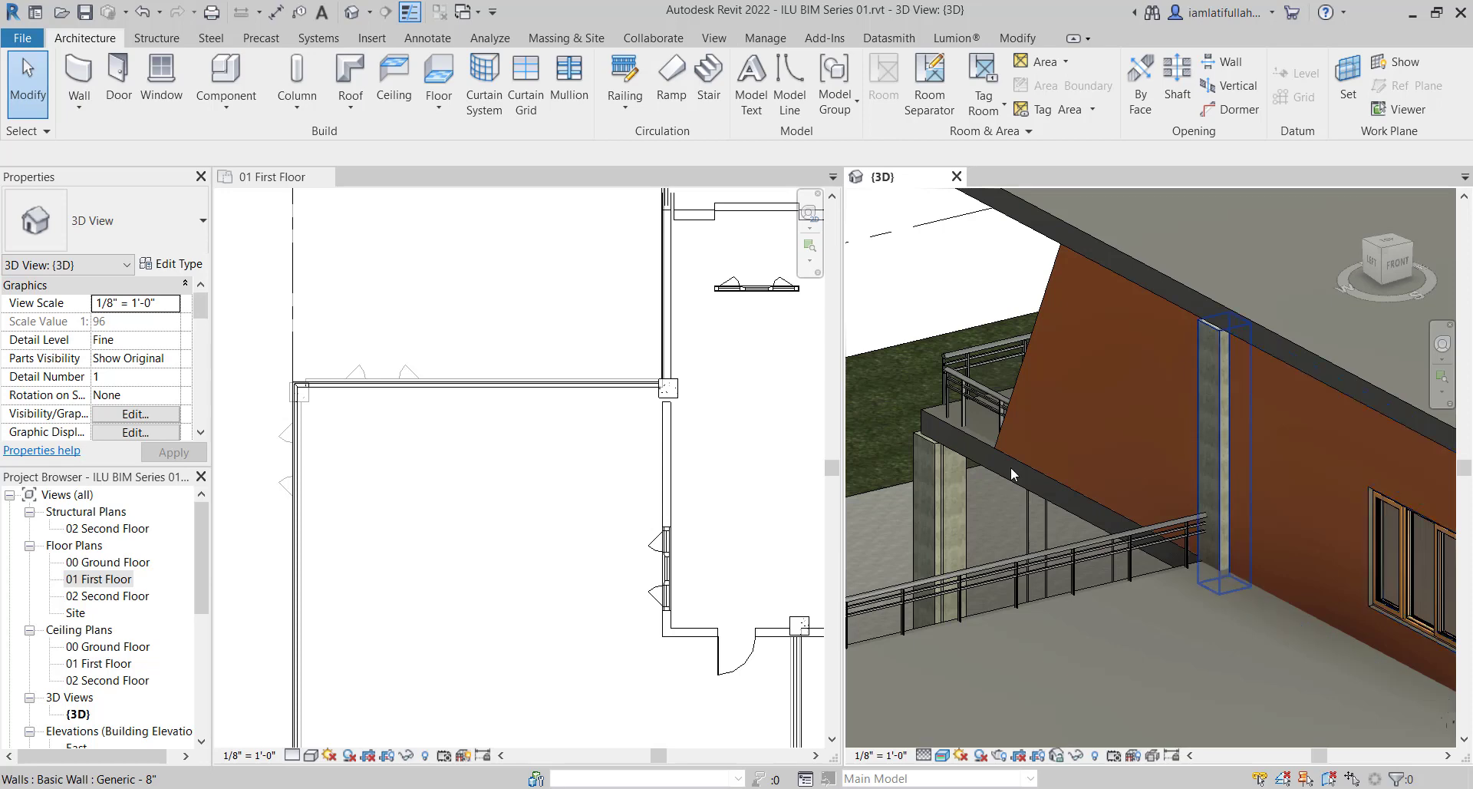
pyautogui.hotkey('ctrl', 'z')
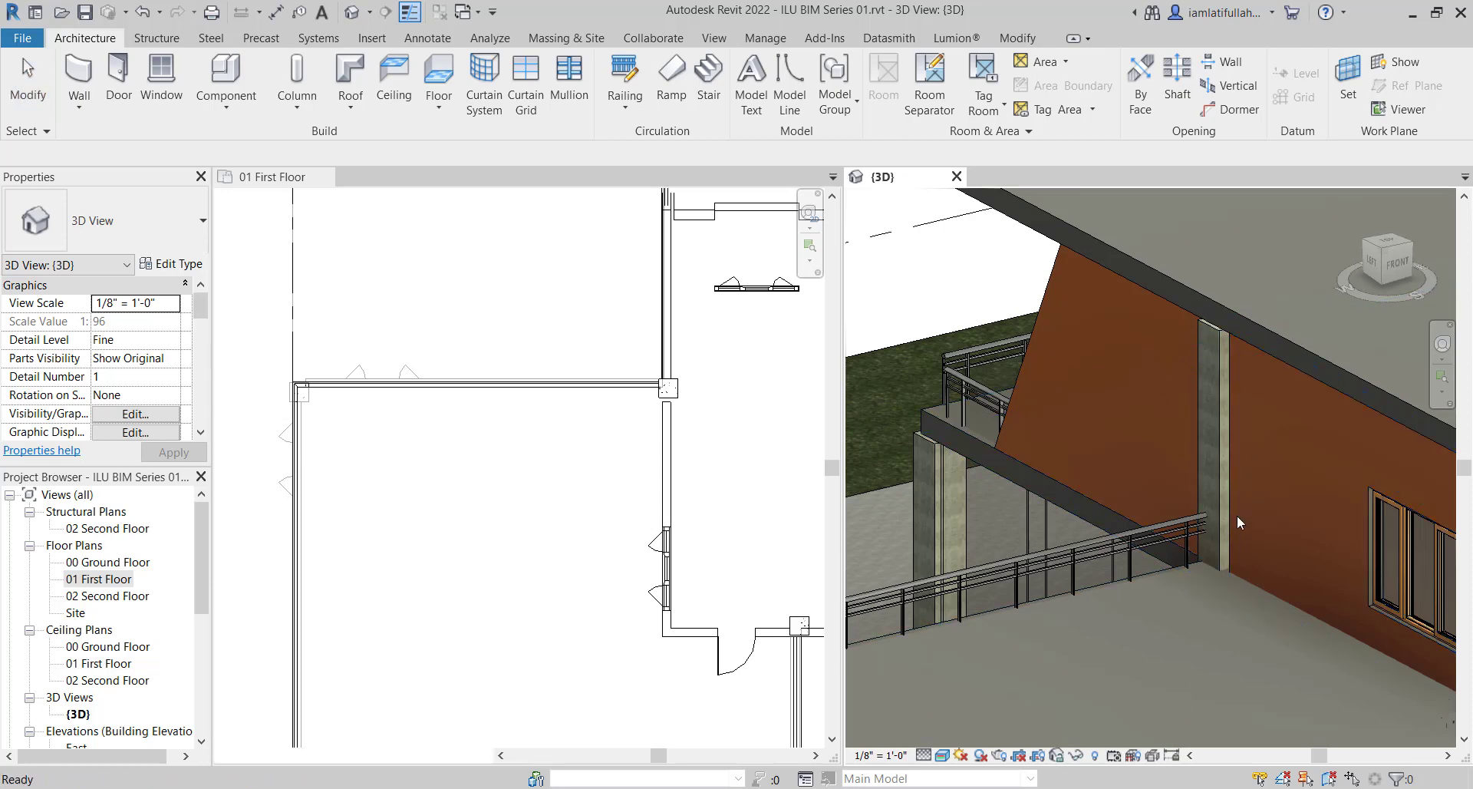
# Delete the remaining pipe railing that runs from the landing towards the windowed wall, keeping the stair itself
pyautogui.click(1248, 508)
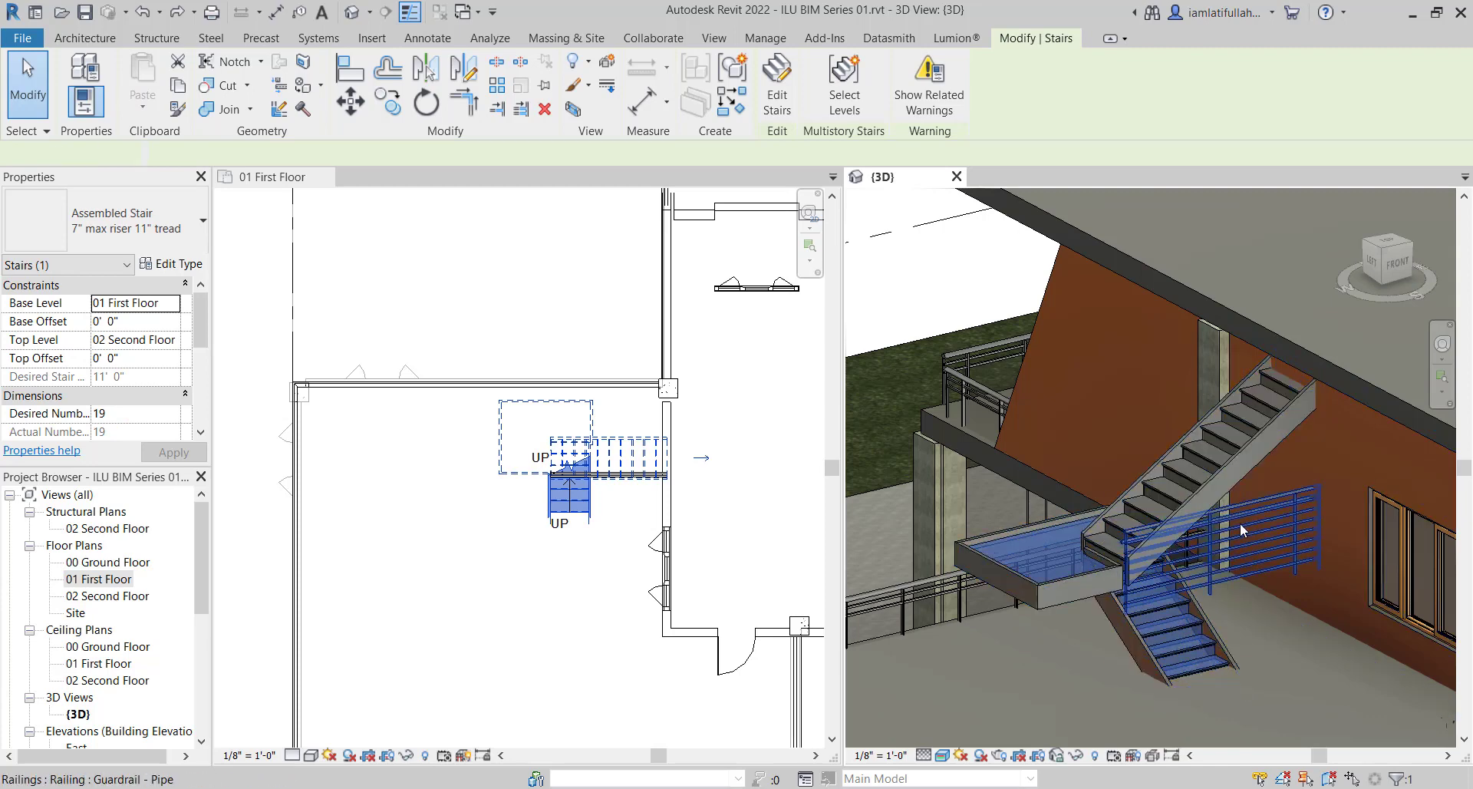
pyautogui.click(1240, 522)
pyautogui.press('Delete')
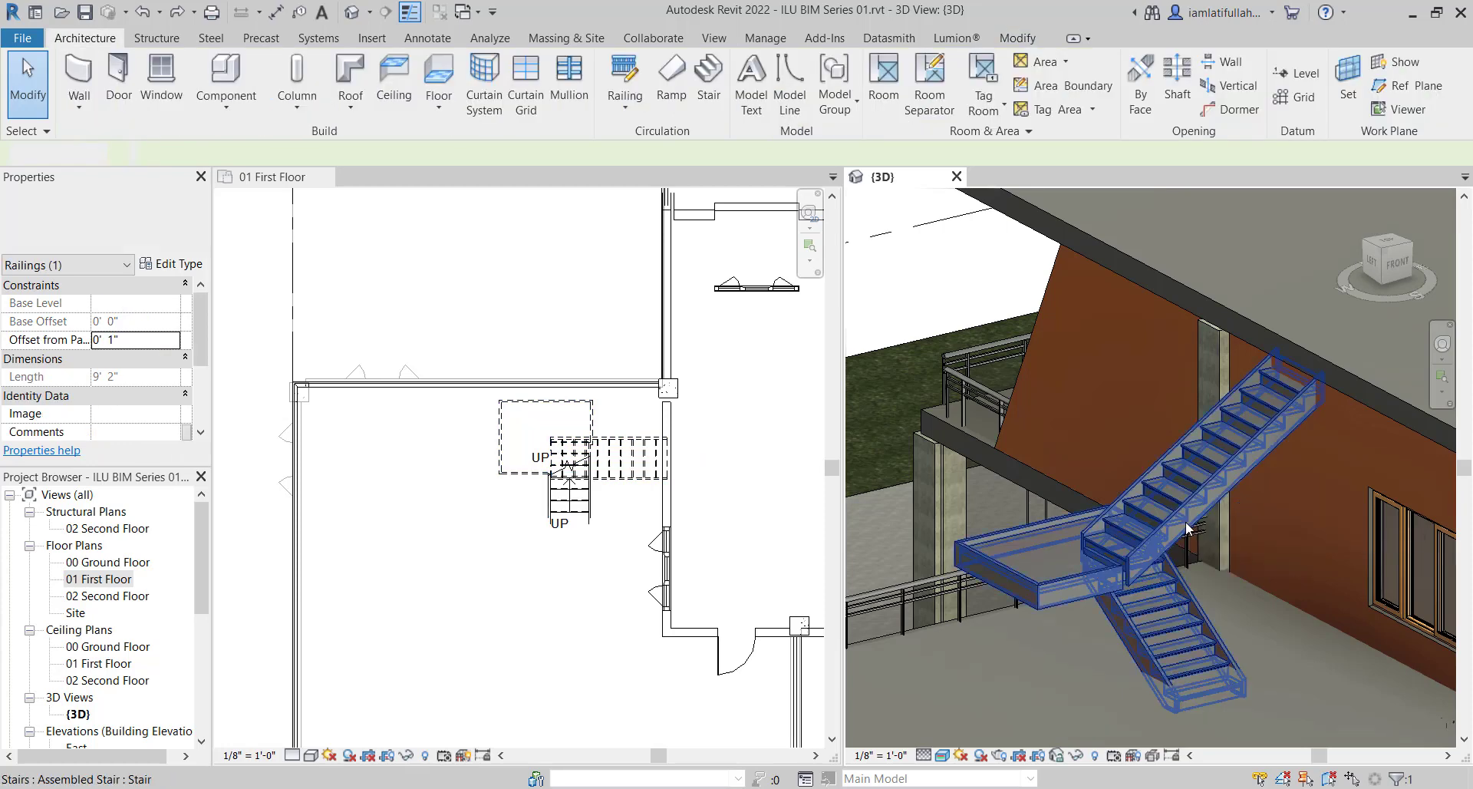
pyautogui.click(858, 290)
# Start a Guardrail - Pipe railing path in the 01 First Floor plan and set the stair as its host
pyautogui.click(622, 306)
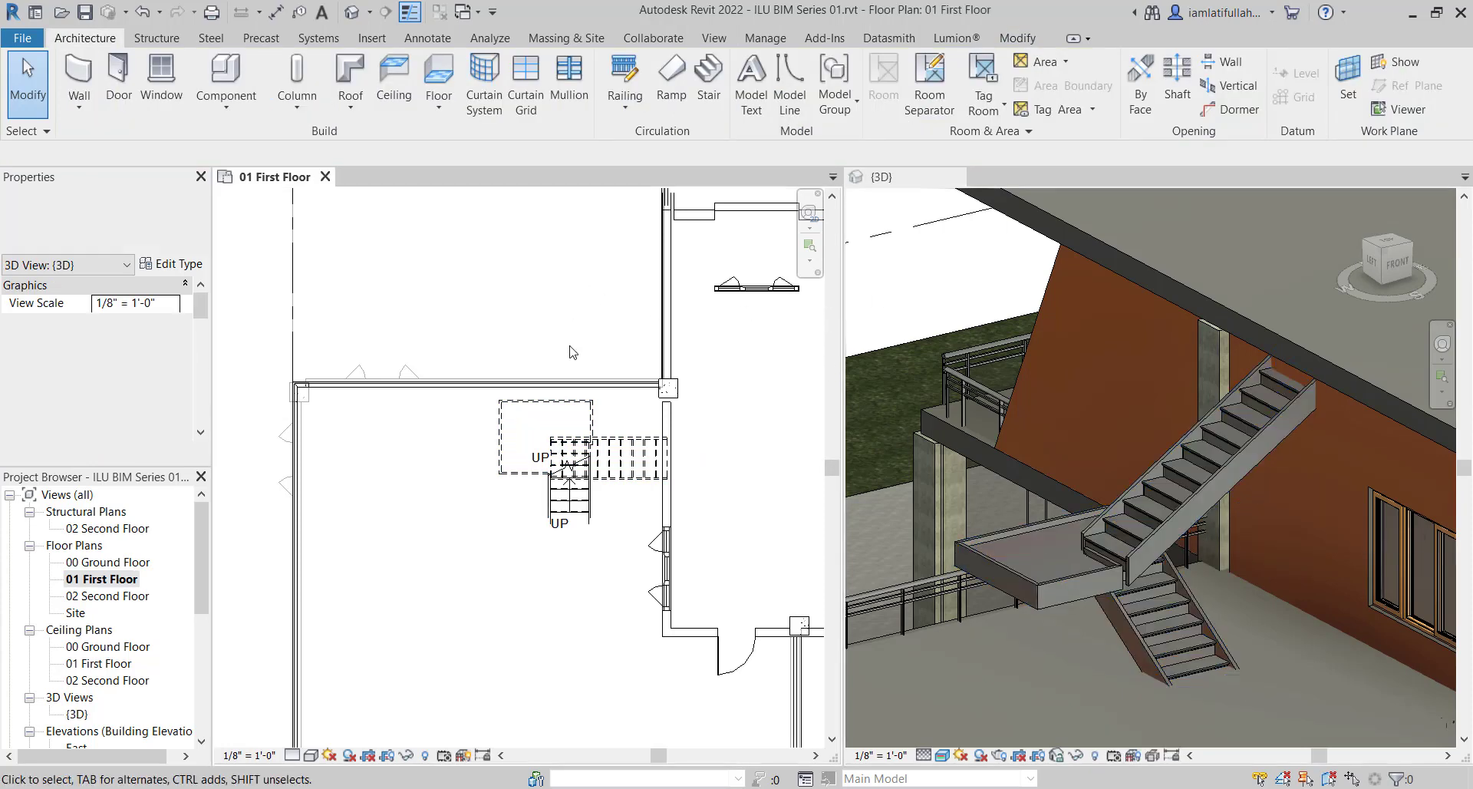
pyautogui.scroll(5, 575, 476)
pyautogui.moveTo(666, 518); pyautogui.dragTo(634, 494, button='middle')
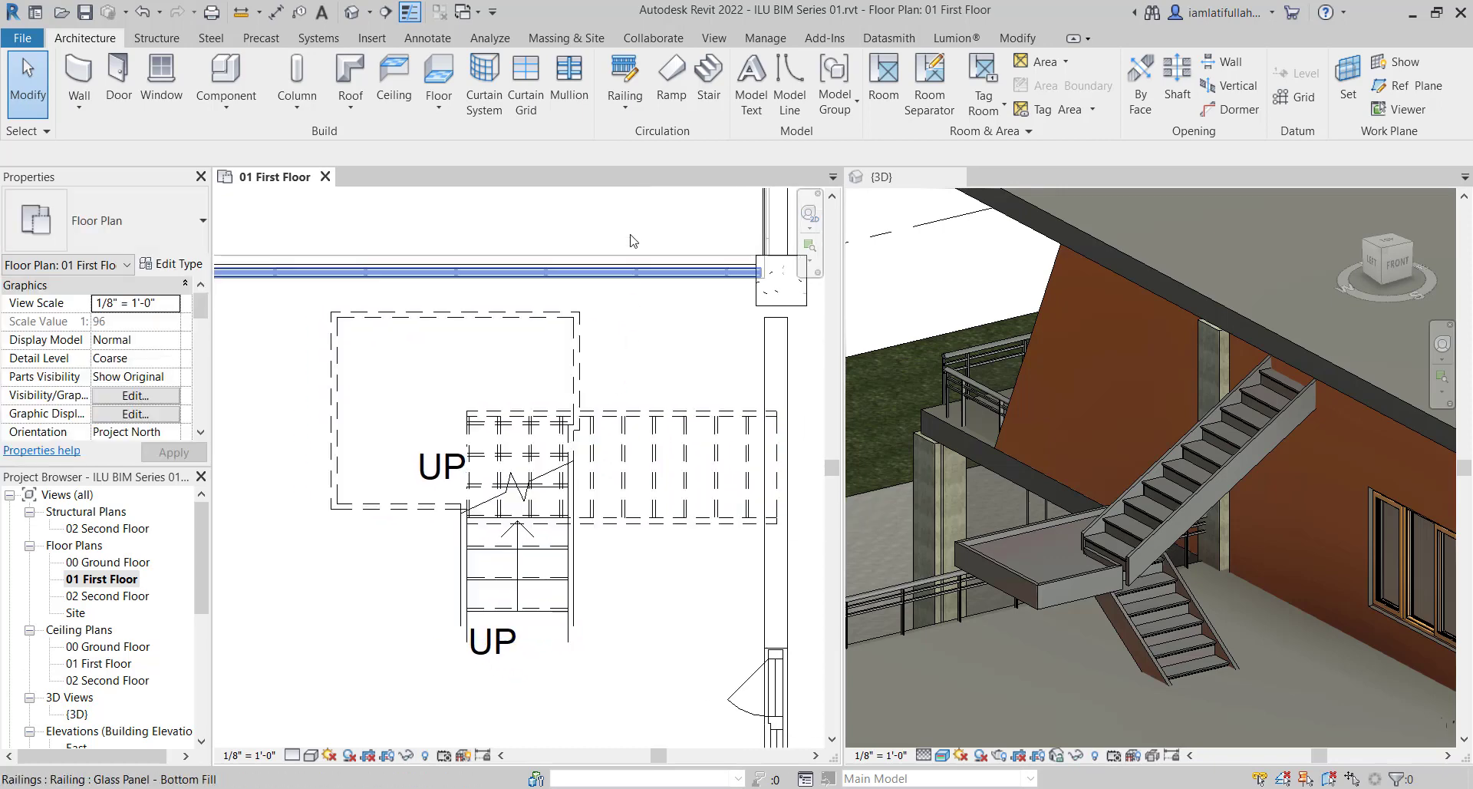
pyautogui.moveTo(614, 238); pyautogui.dragTo(639, 238, button='middle')
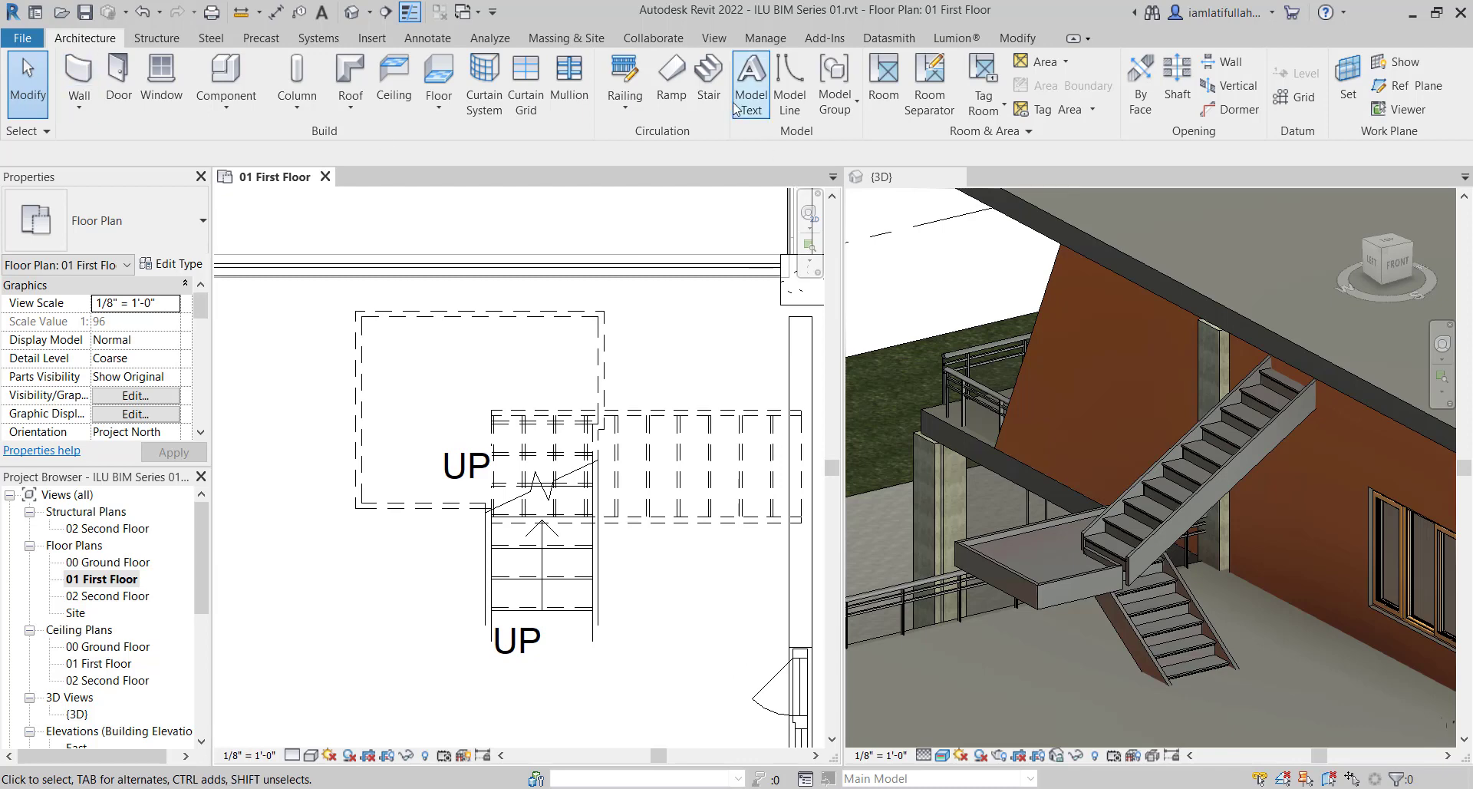
pyautogui.click(626, 77)
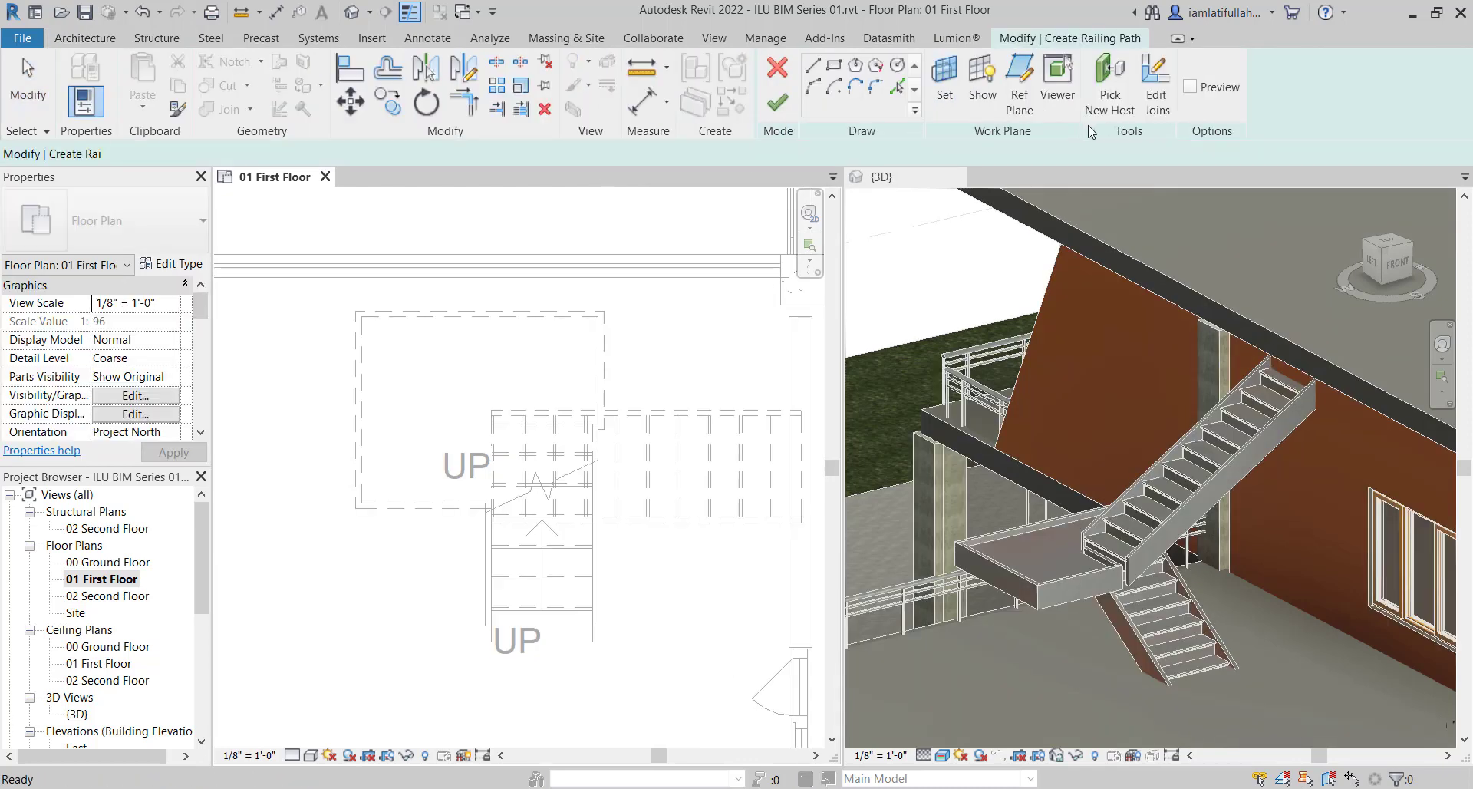
pyautogui.click(1129, 114)
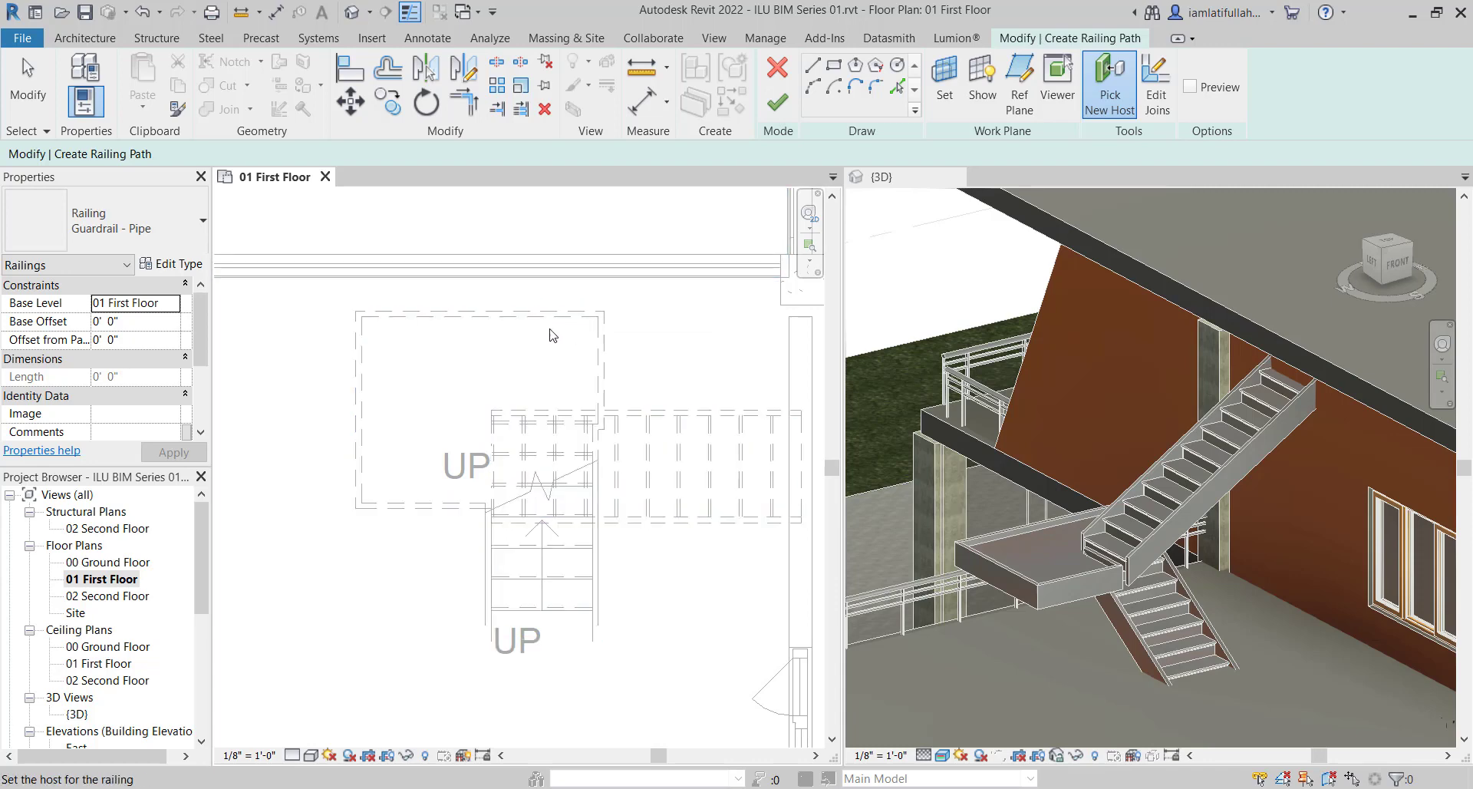
pyautogui.click(572, 430)
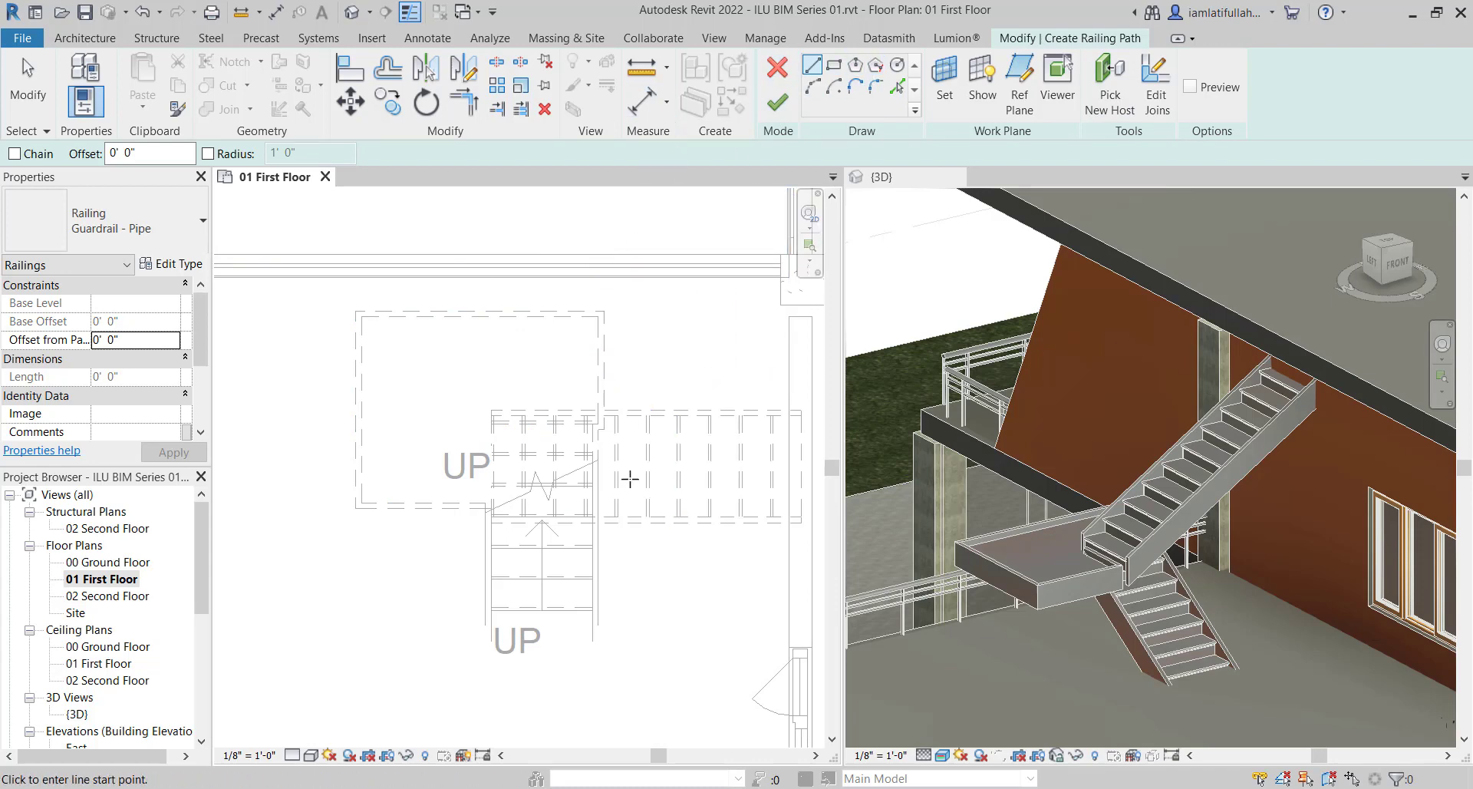
# Draw the railing path along the landing's long outer edge and its short side farthest from the wall
pyautogui.scroll(2, 760, 460)
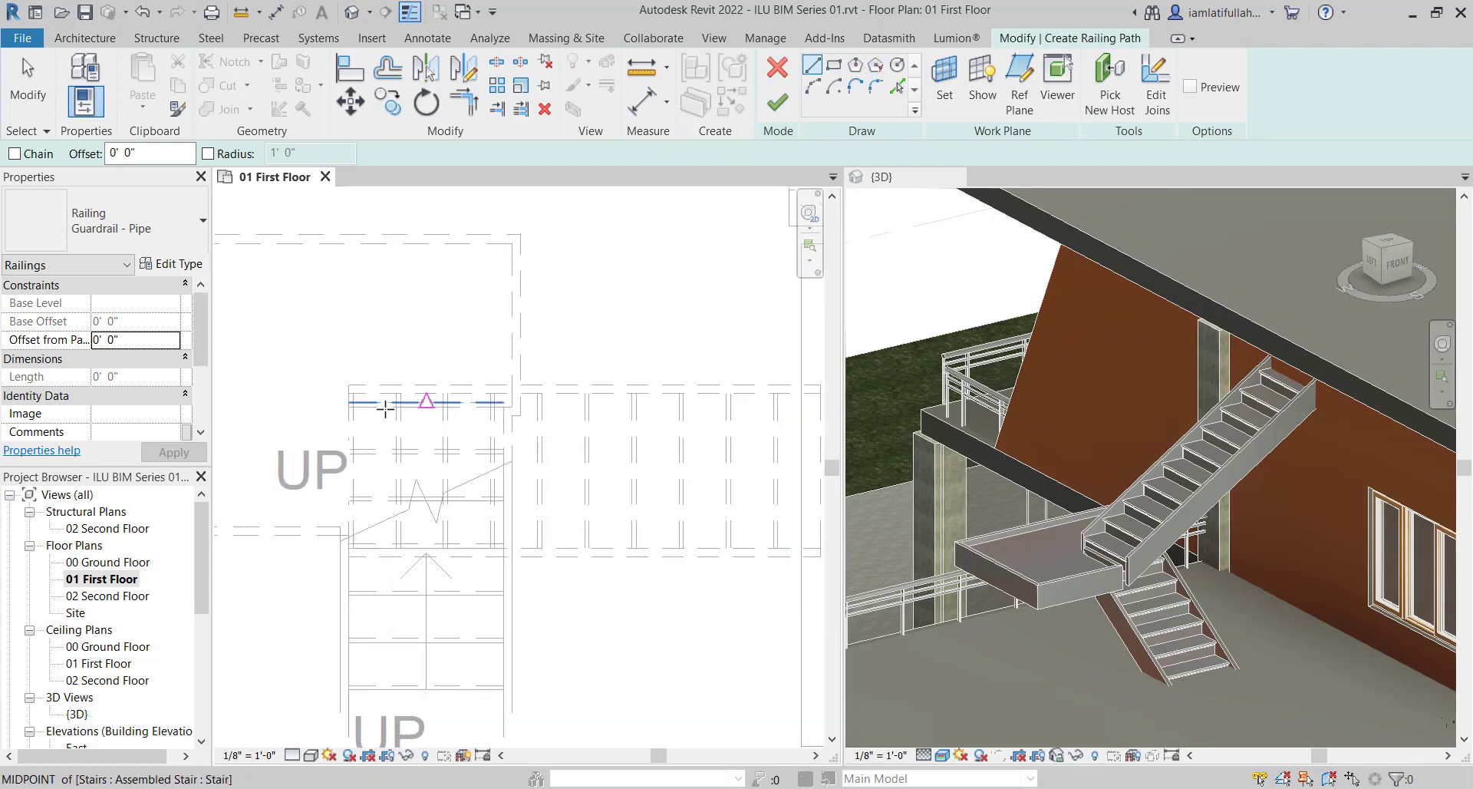
pyautogui.scroll(-2, 519, 427)
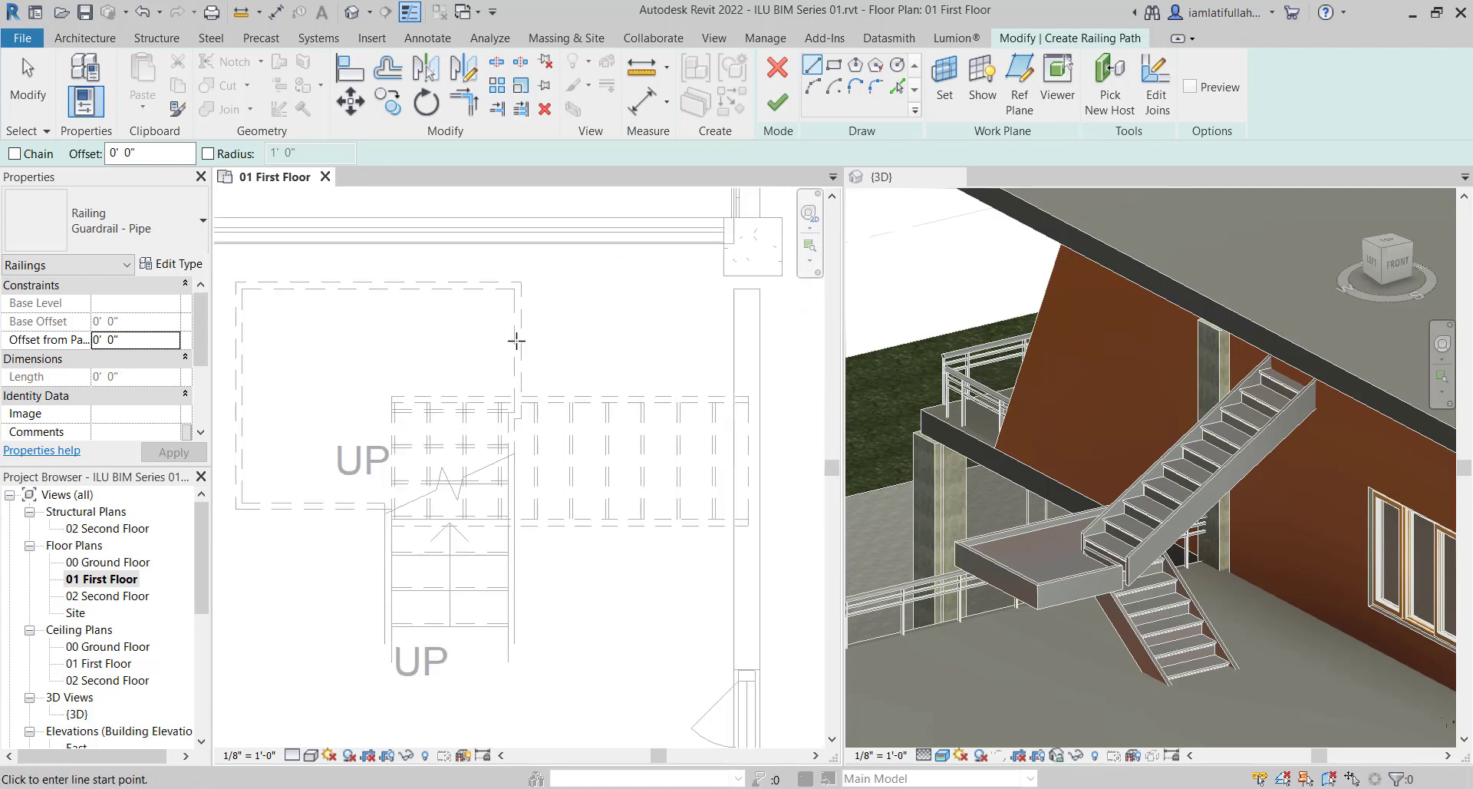
pyautogui.scroll(1, 516, 341)
pyautogui.click(517, 288)
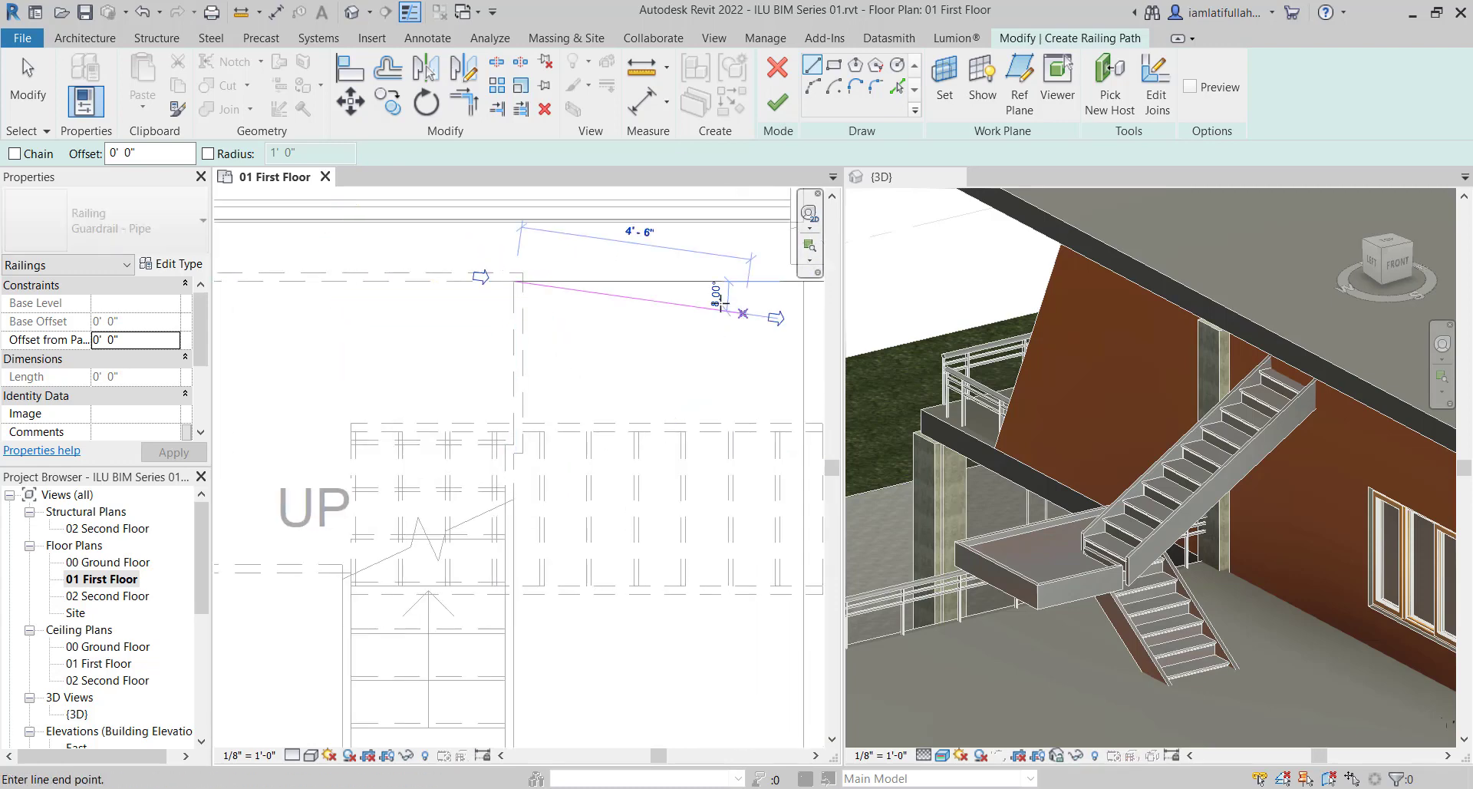
pyautogui.scroll(-1, 721, 319)
pyautogui.moveTo(335, 293); pyautogui.dragTo(451, 293, button='middle')
pyautogui.scroll(1, 451, 292)
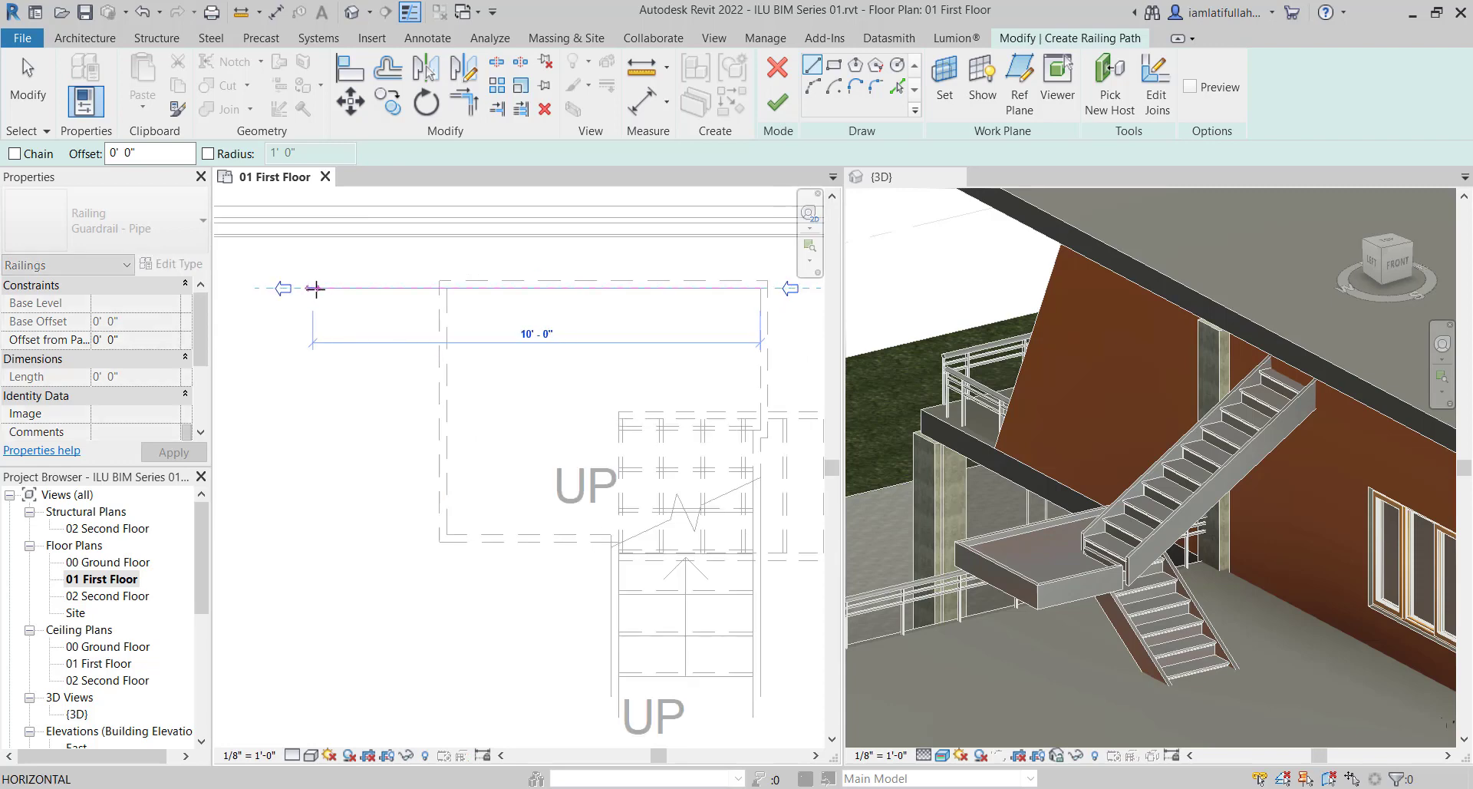
pyautogui.click(447, 289)
pyautogui.scroll(4, 474, 552)
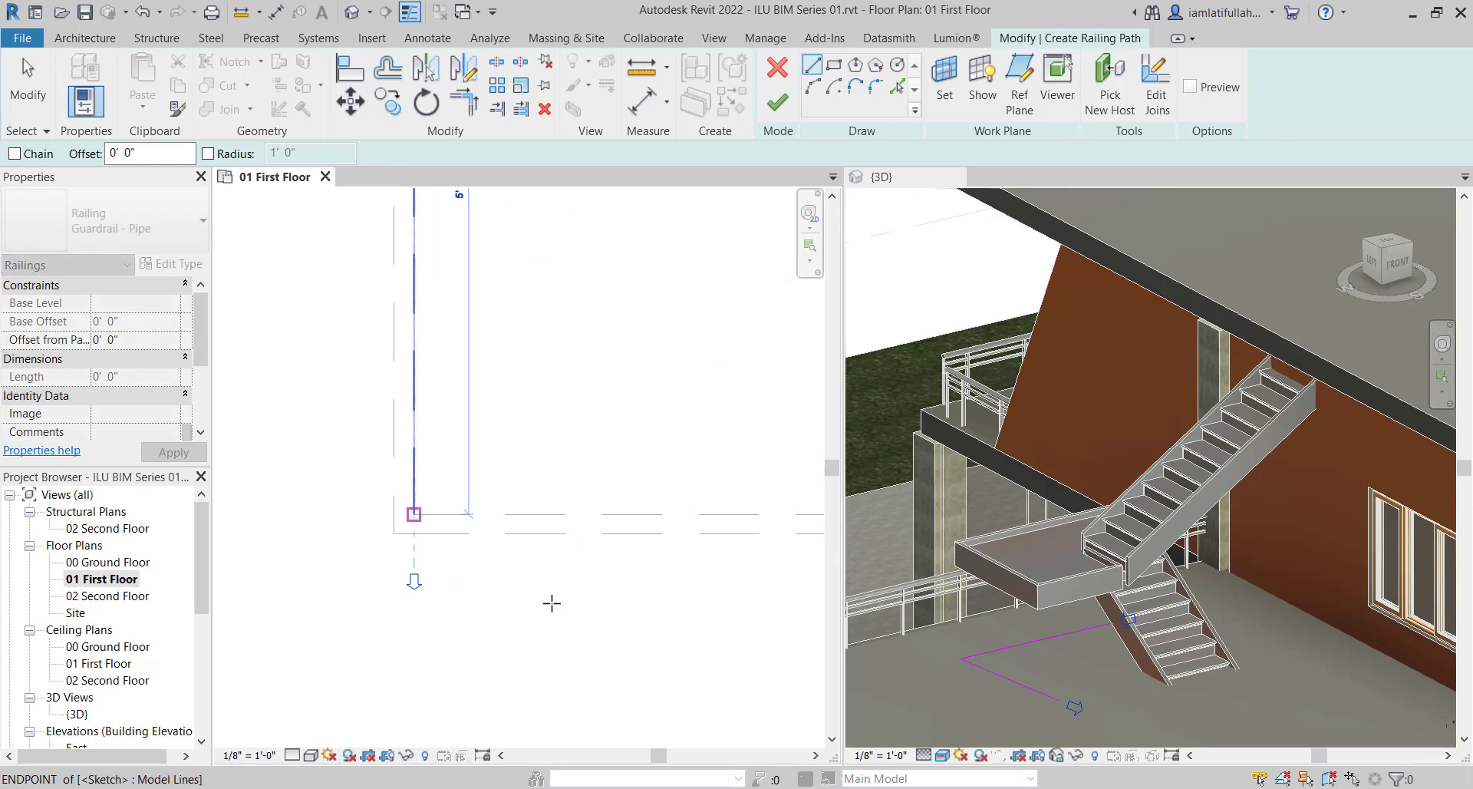
pyautogui.click(414, 513)
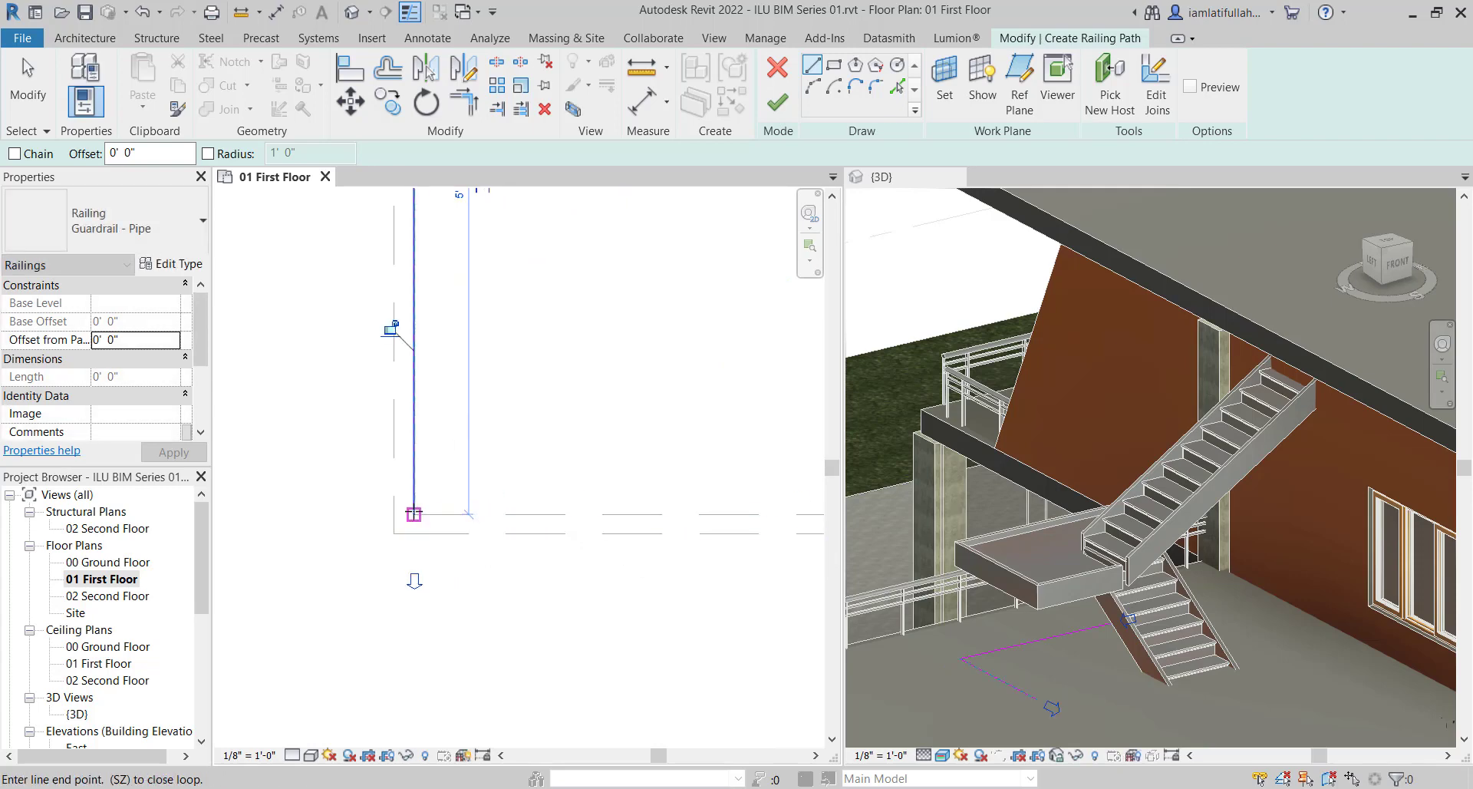
# Extend the path about 12' 7" from the landing's last corner to the wall face, finish the railing and inspect it in 3D
pyautogui.scroll(-4, 375, 519)
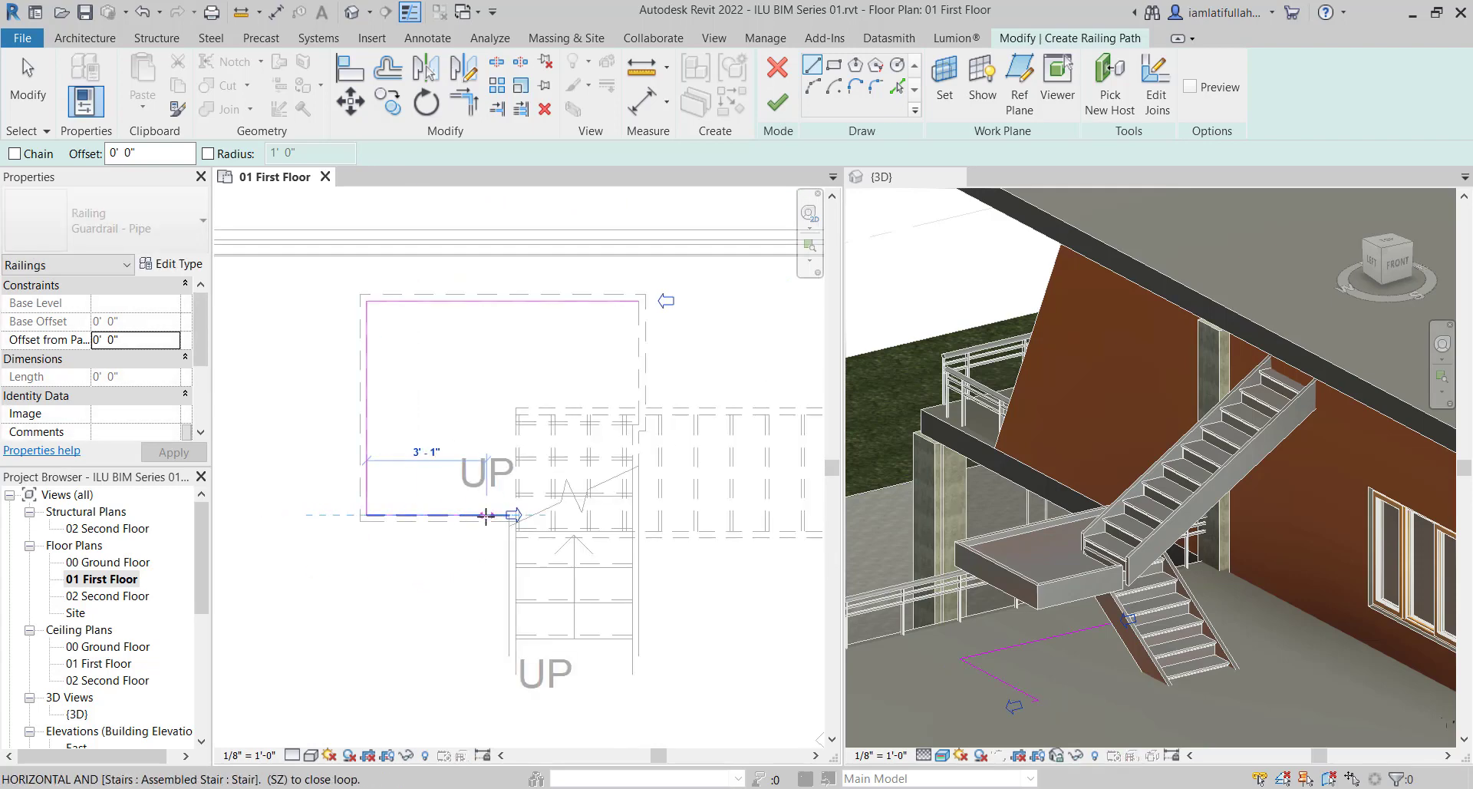
pyautogui.scroll(-3, 384, 499)
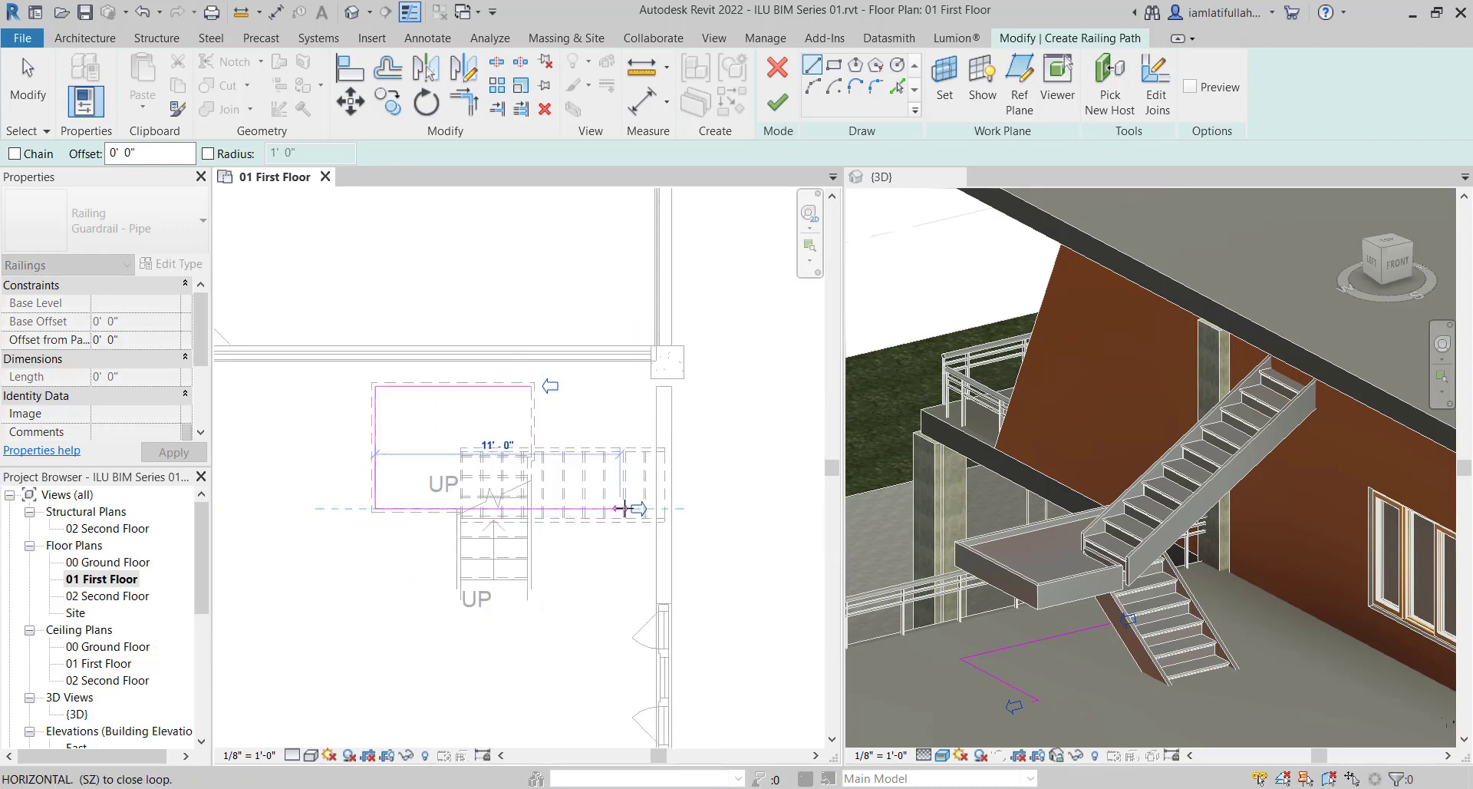
pyautogui.scroll(6, 648, 508)
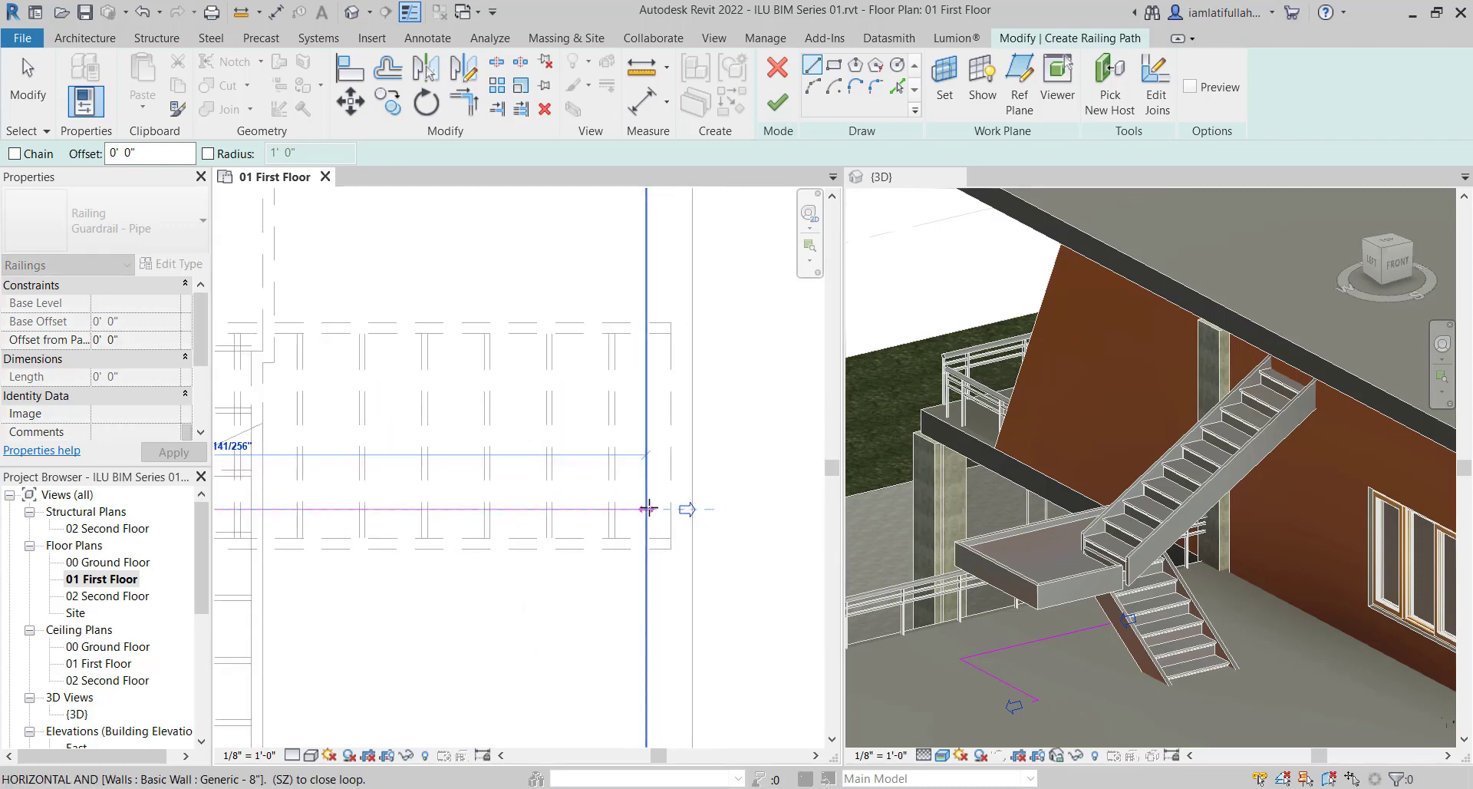
pyautogui.click(648, 508)
pyautogui.scroll(-5, 656, 501)
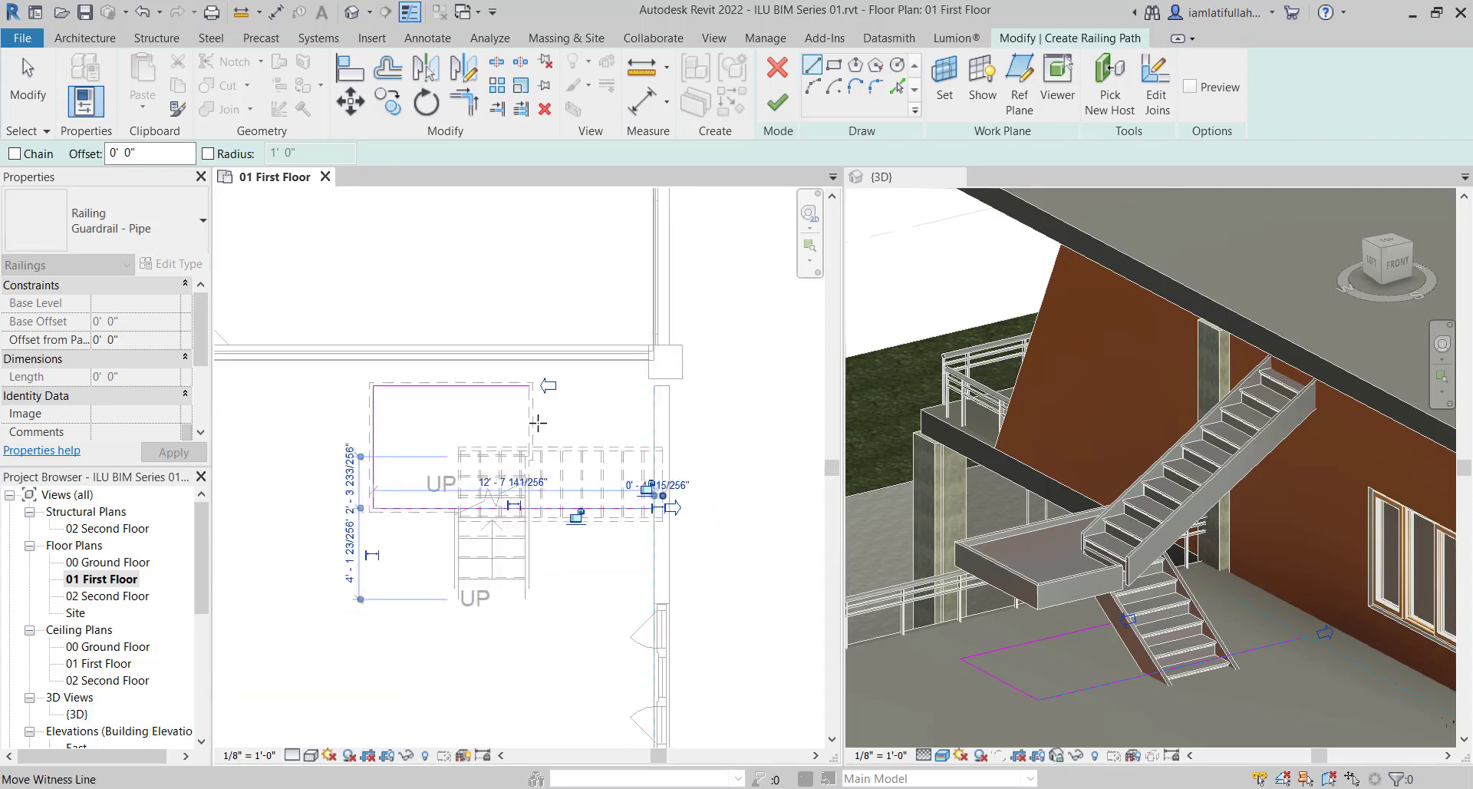
pyautogui.scroll(4, 410, 504)
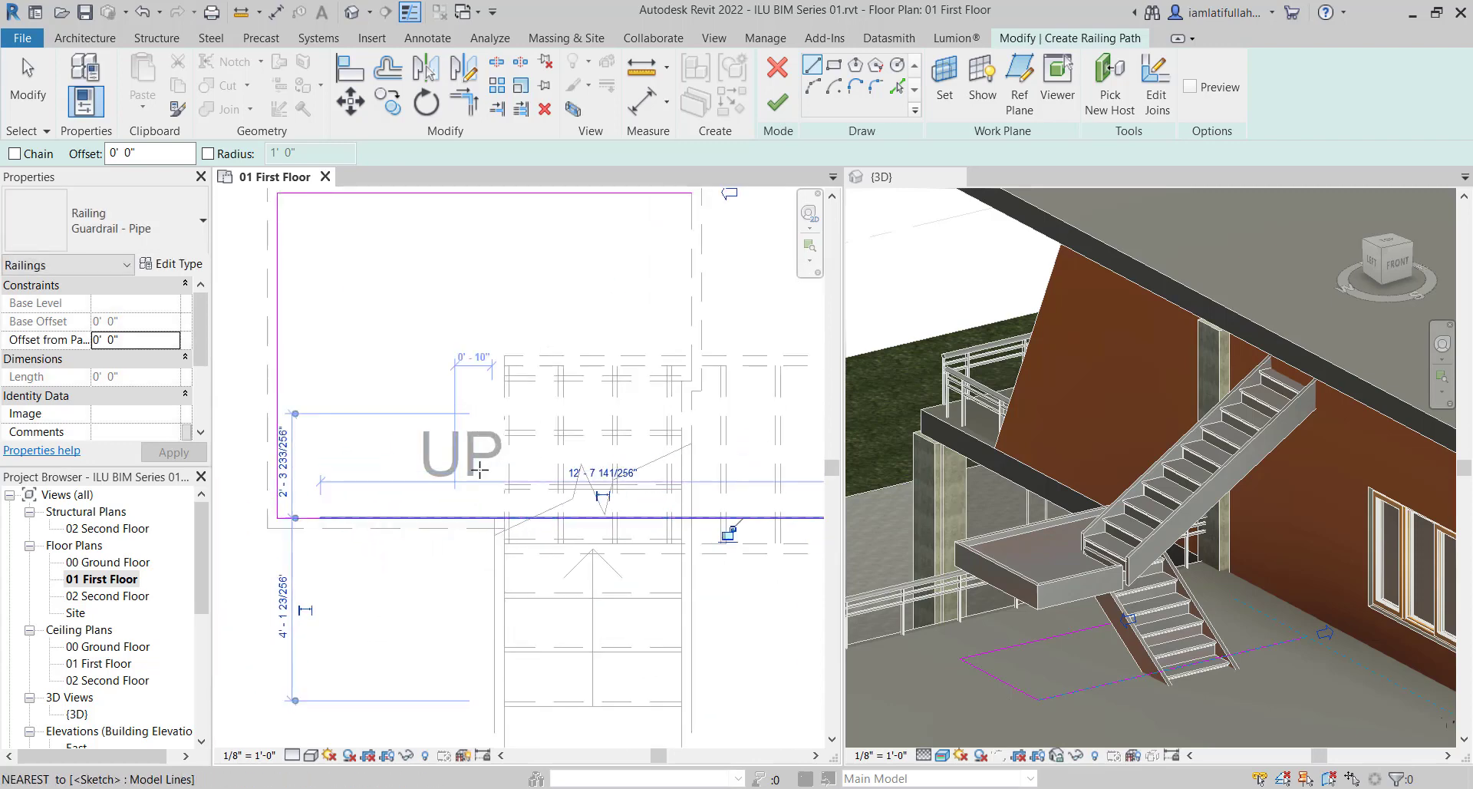
pyautogui.scroll(-1, 492, 412)
pyautogui.click(779, 108)
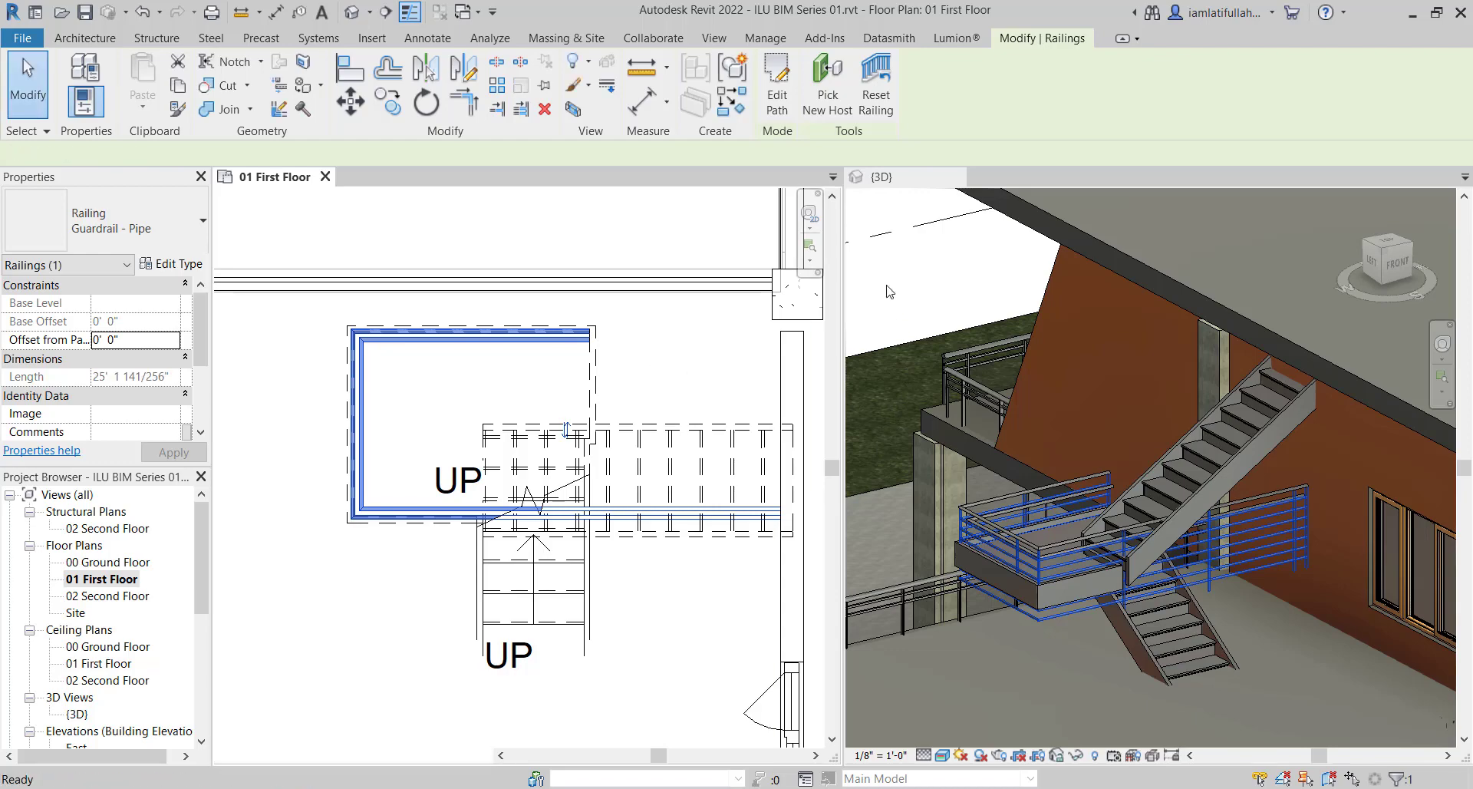
pyautogui.click(1074, 537)
pyautogui.scroll(3, 1128, 583)
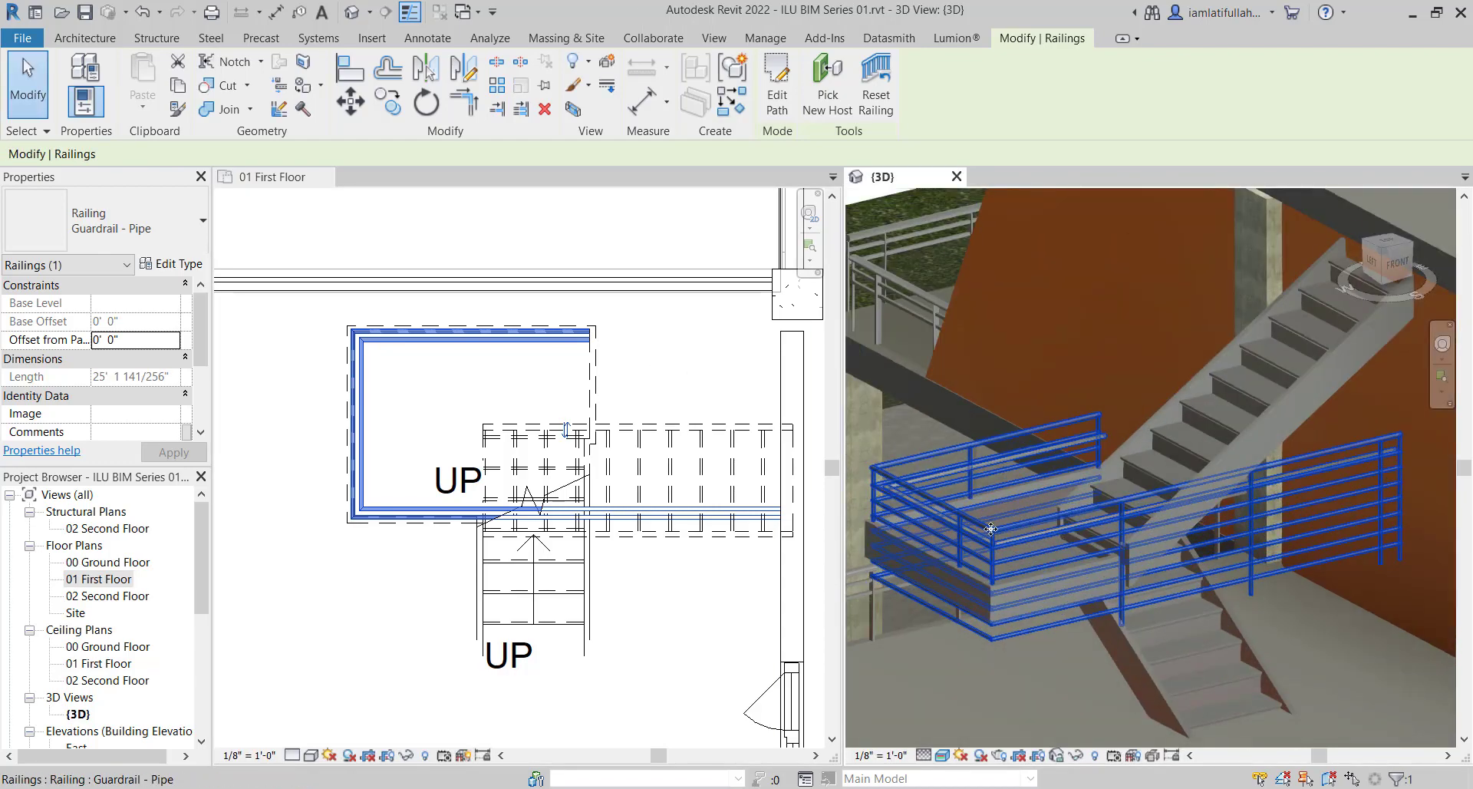
# Delete the pipe railing section that runs from the landing beneath the upper flight to the windowed wall, keeping the stair itself
pyautogui.press('Escape')
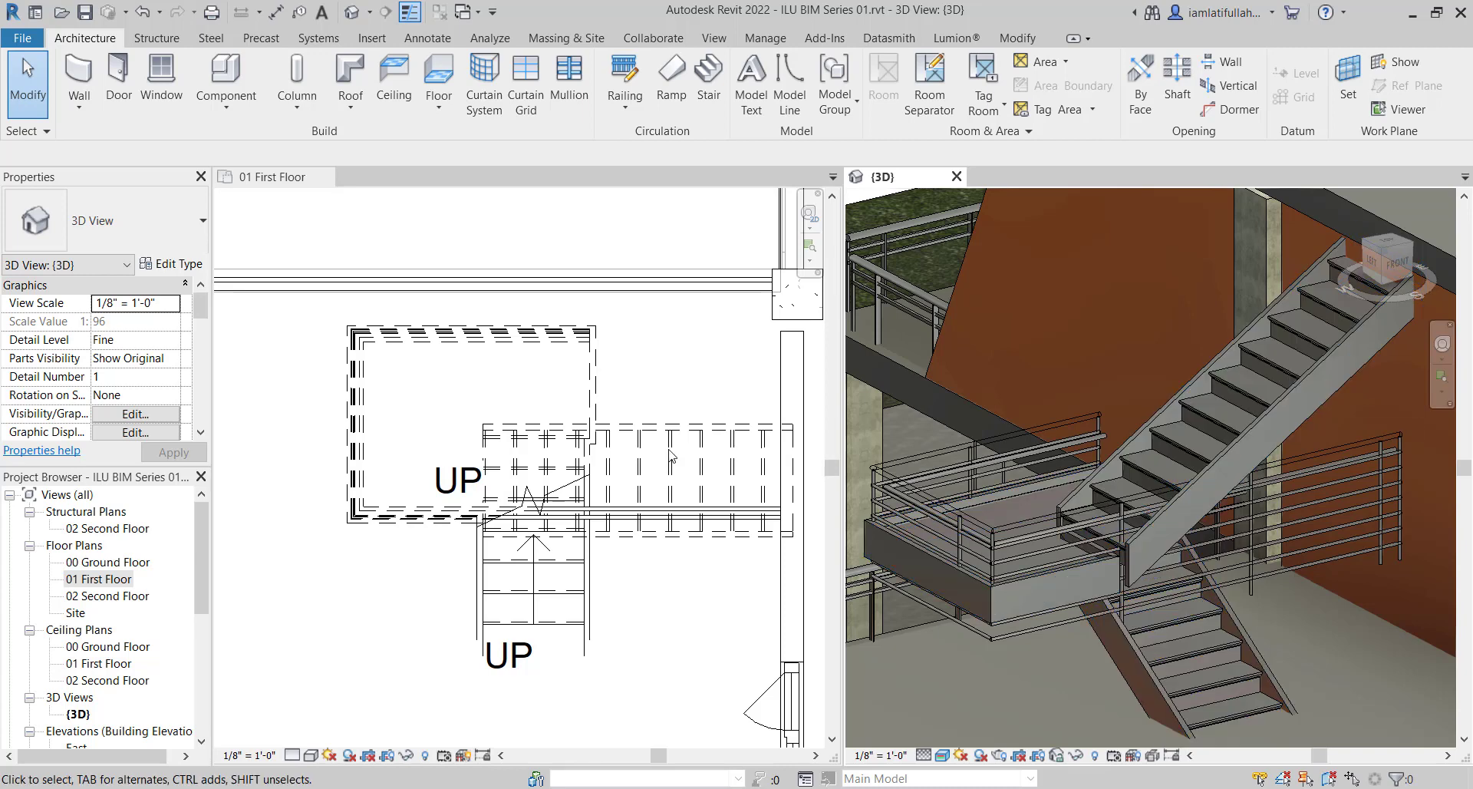
pyautogui.scroll(2, 620, 449)
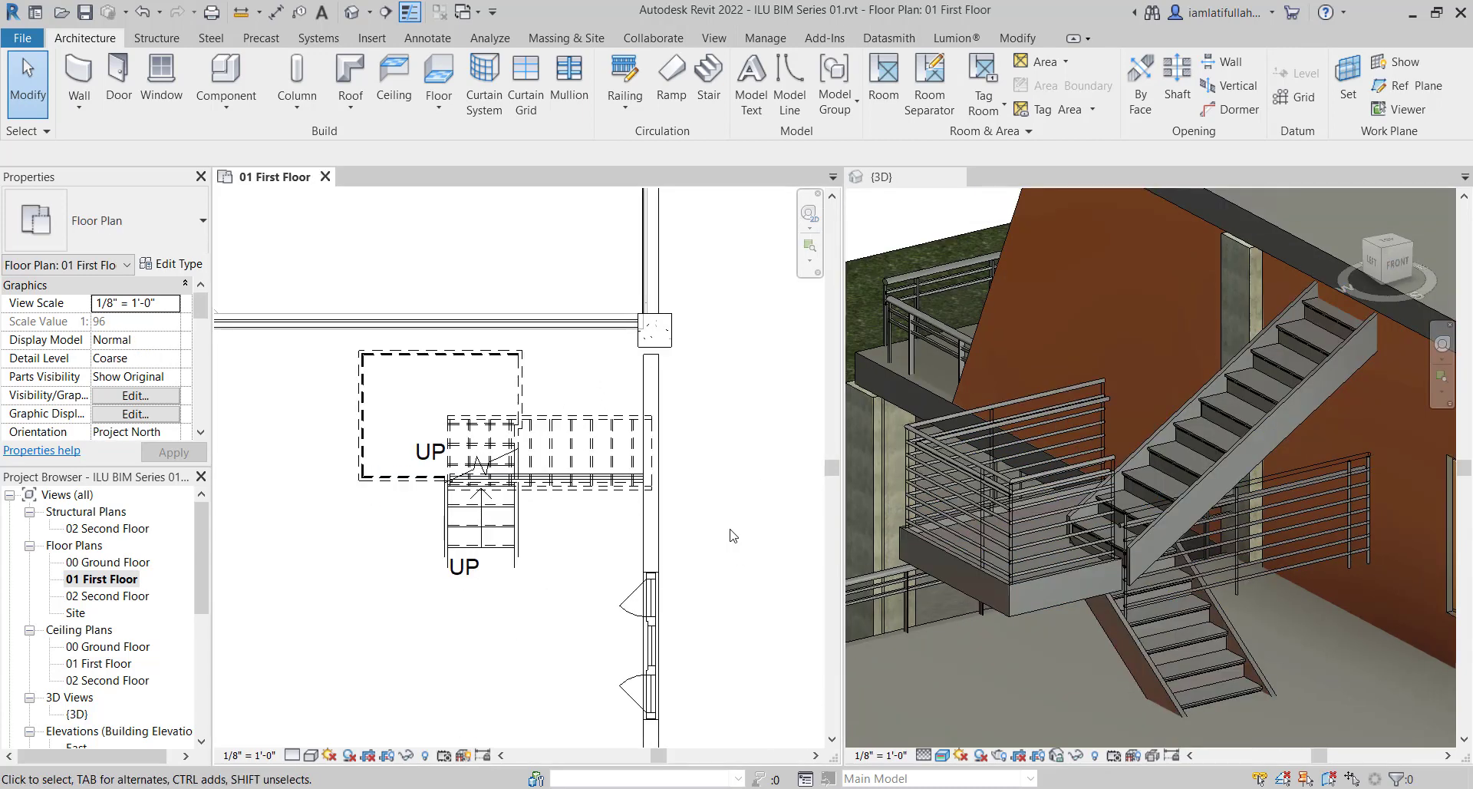
pyautogui.click(1300, 497)
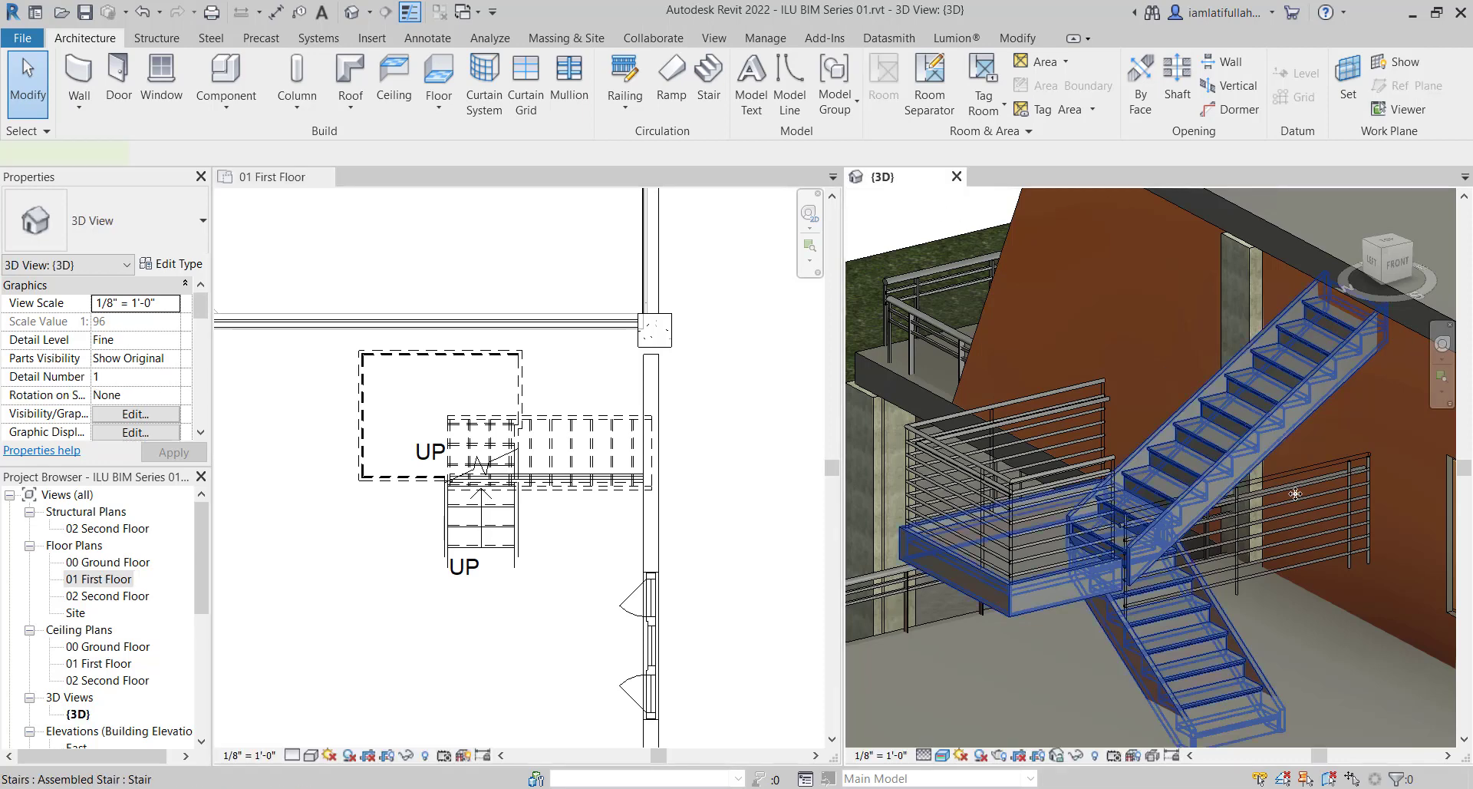
pyautogui.press('Escape')
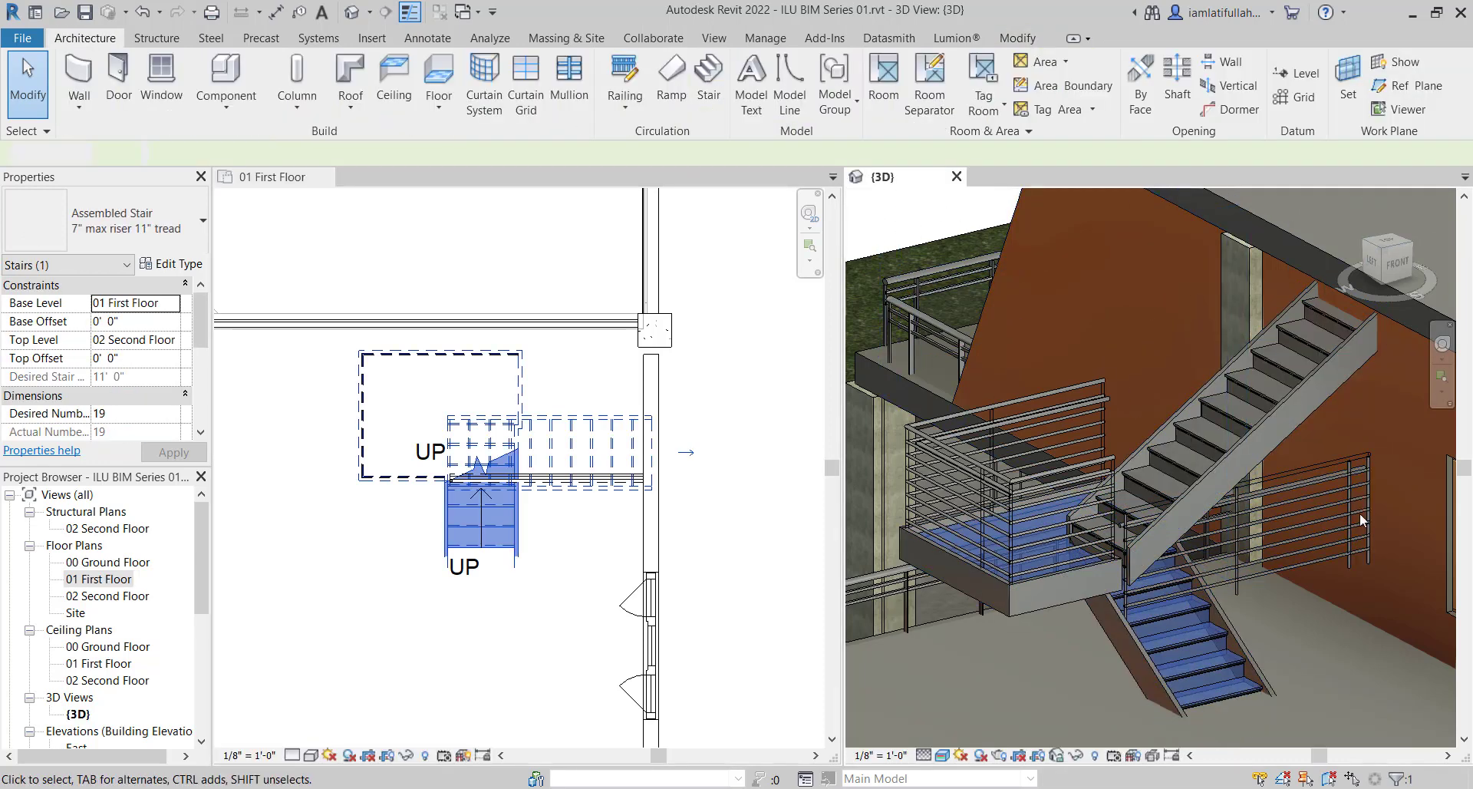
pyautogui.click(1305, 471)
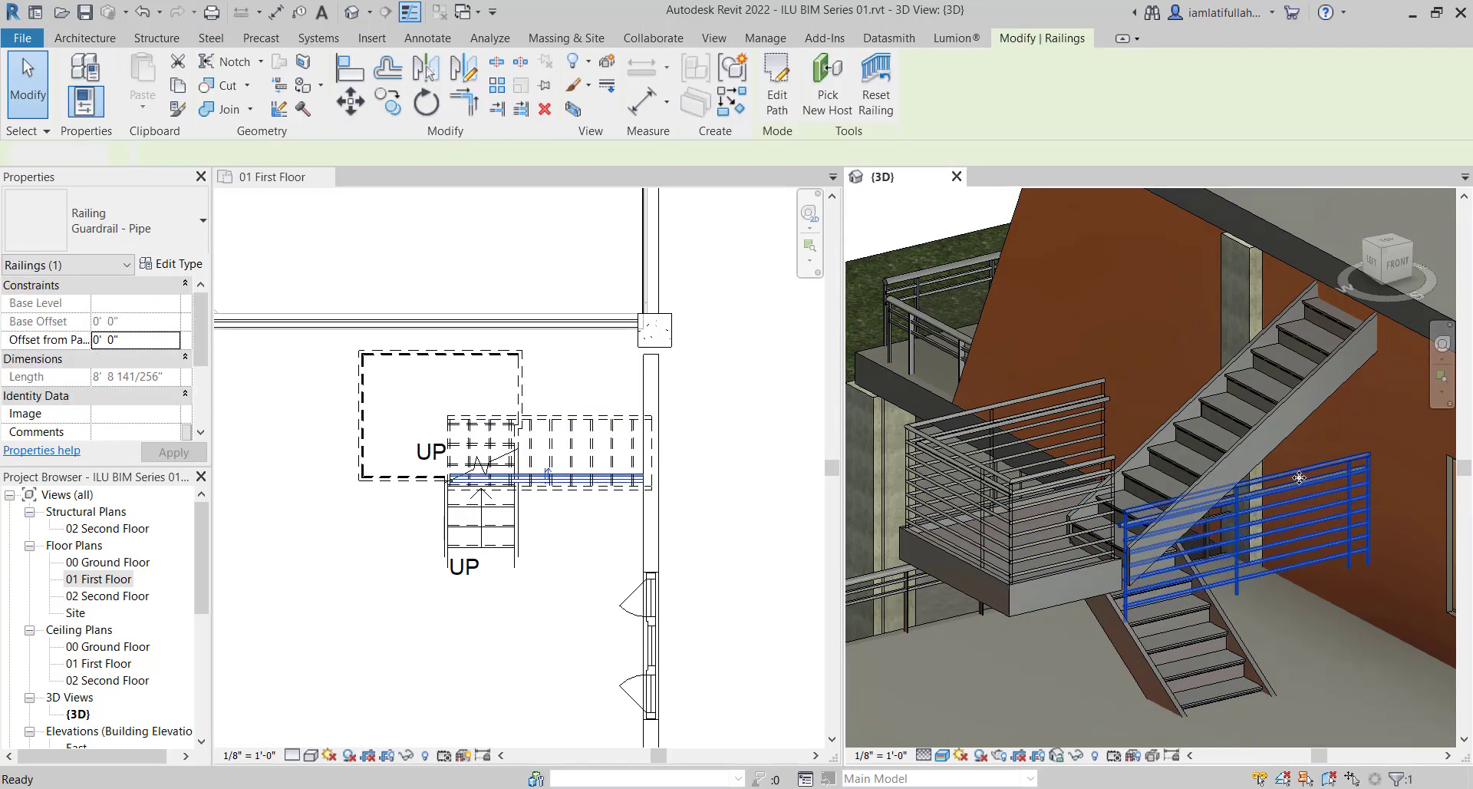
pyautogui.press('Delete')
pyautogui.click(595, 244)
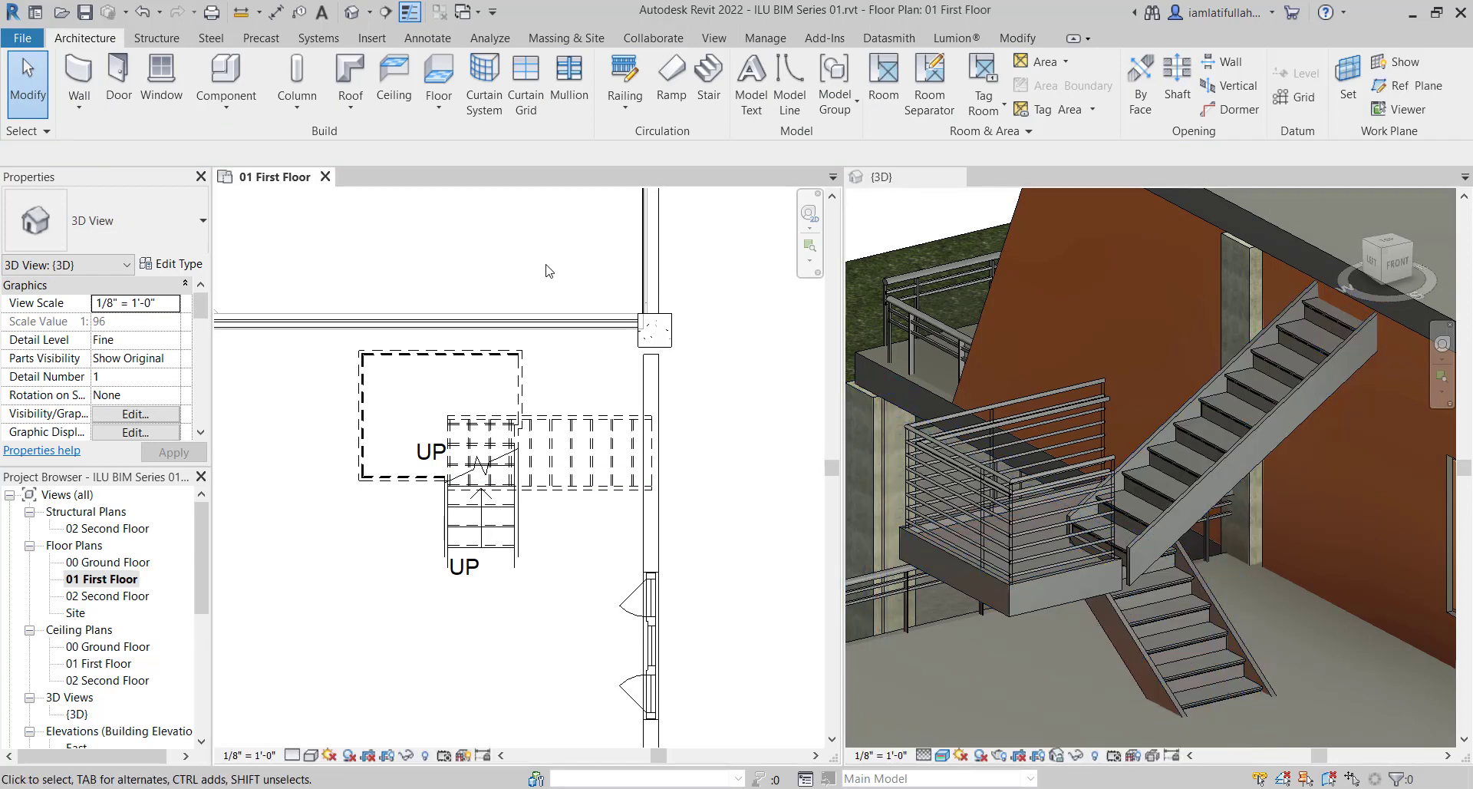
# Delete the whole first-floor stair together with the remaining landing railing in the 01 First Floor plan
pyautogui.moveTo(542, 522); pyautogui.dragTo(506, 515, button='middle')
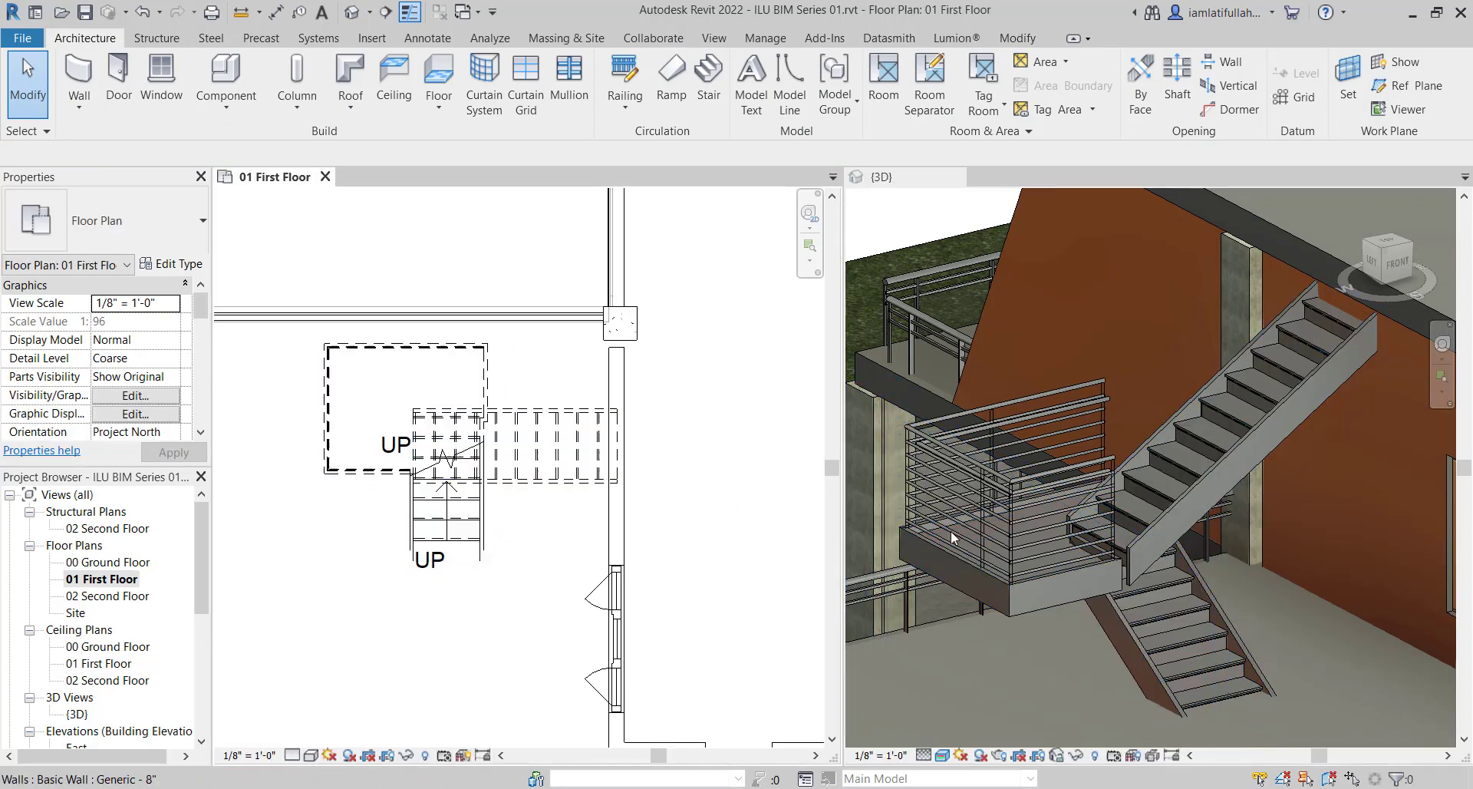
pyautogui.scroll(-6, 1228, 529)
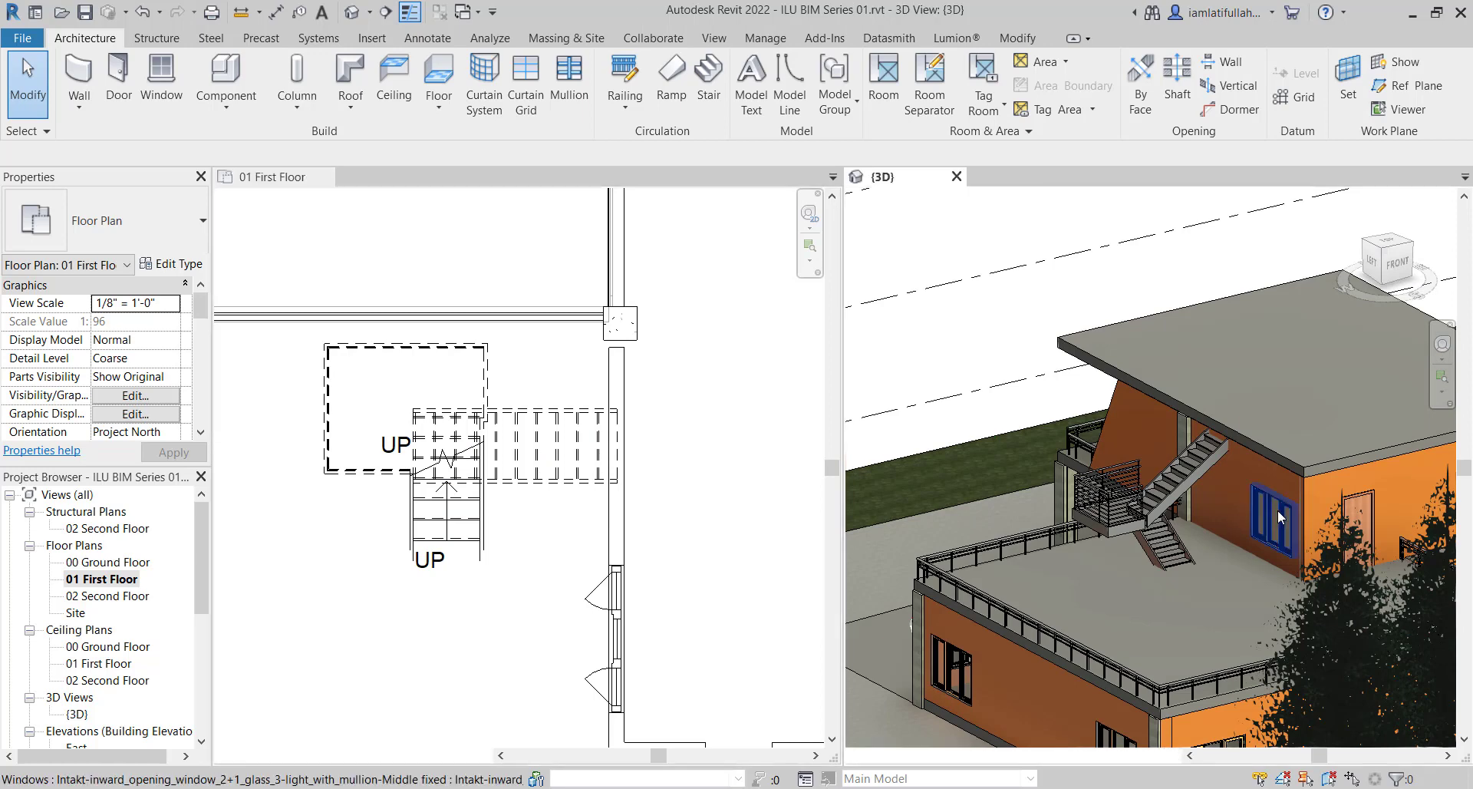
pyautogui.rightClick(1229, 530)
pyautogui.click(1297, 292)
pyautogui.click(1032, 406)
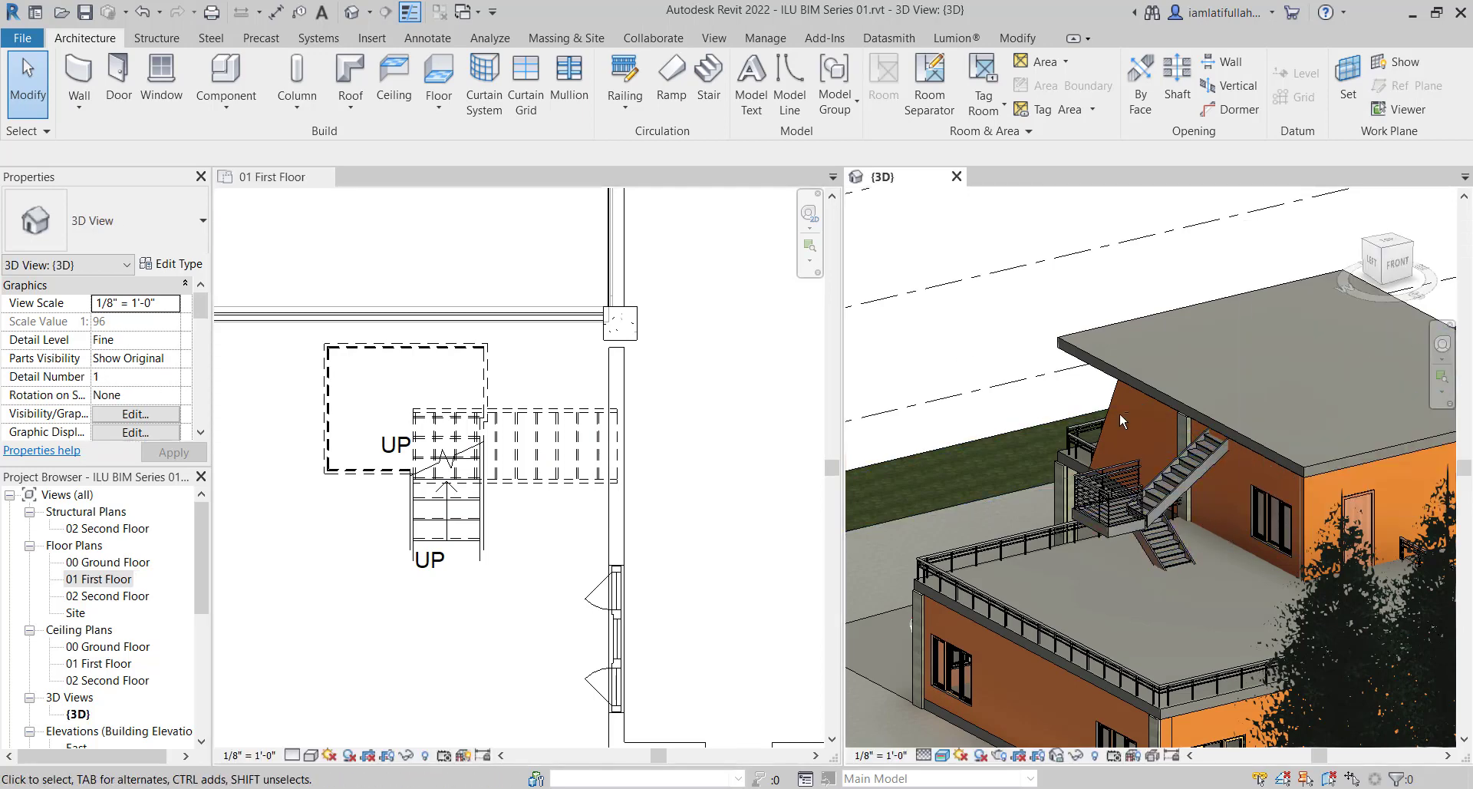
pyautogui.keyDown('shift'); pyautogui.moveTo(1032, 406); pyautogui.dragTo(1232, 530, button='middle'); pyautogui.keyUp('shift')
pyautogui.click(509, 398)
pyautogui.moveTo(502, 551); pyautogui.dragTo(370, 447)
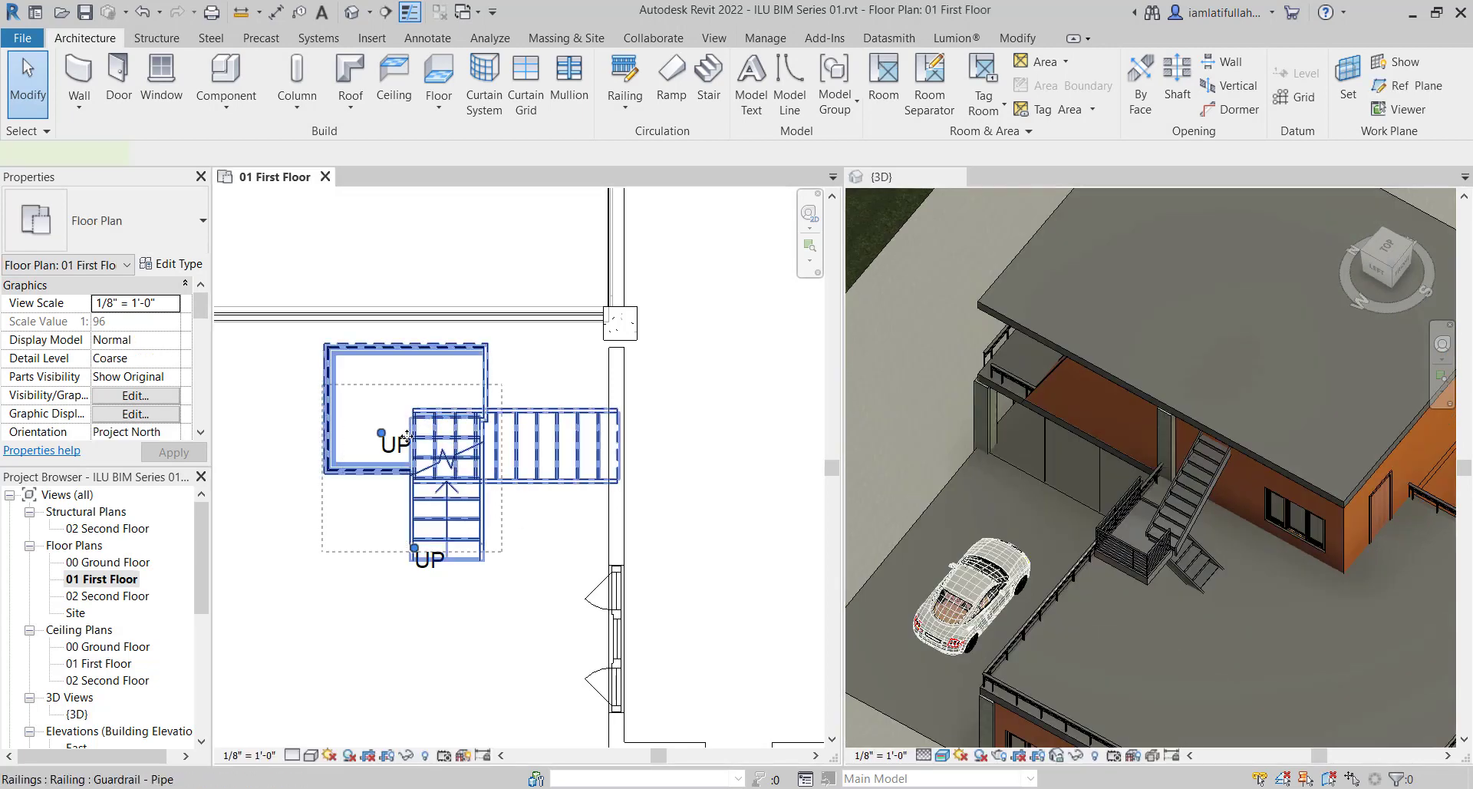
pyautogui.press('Delete')
# Examine the cleared stair area around the corner column and windowed wall in the 01 First Floor plan
pyautogui.scroll(-2, 453, 461)
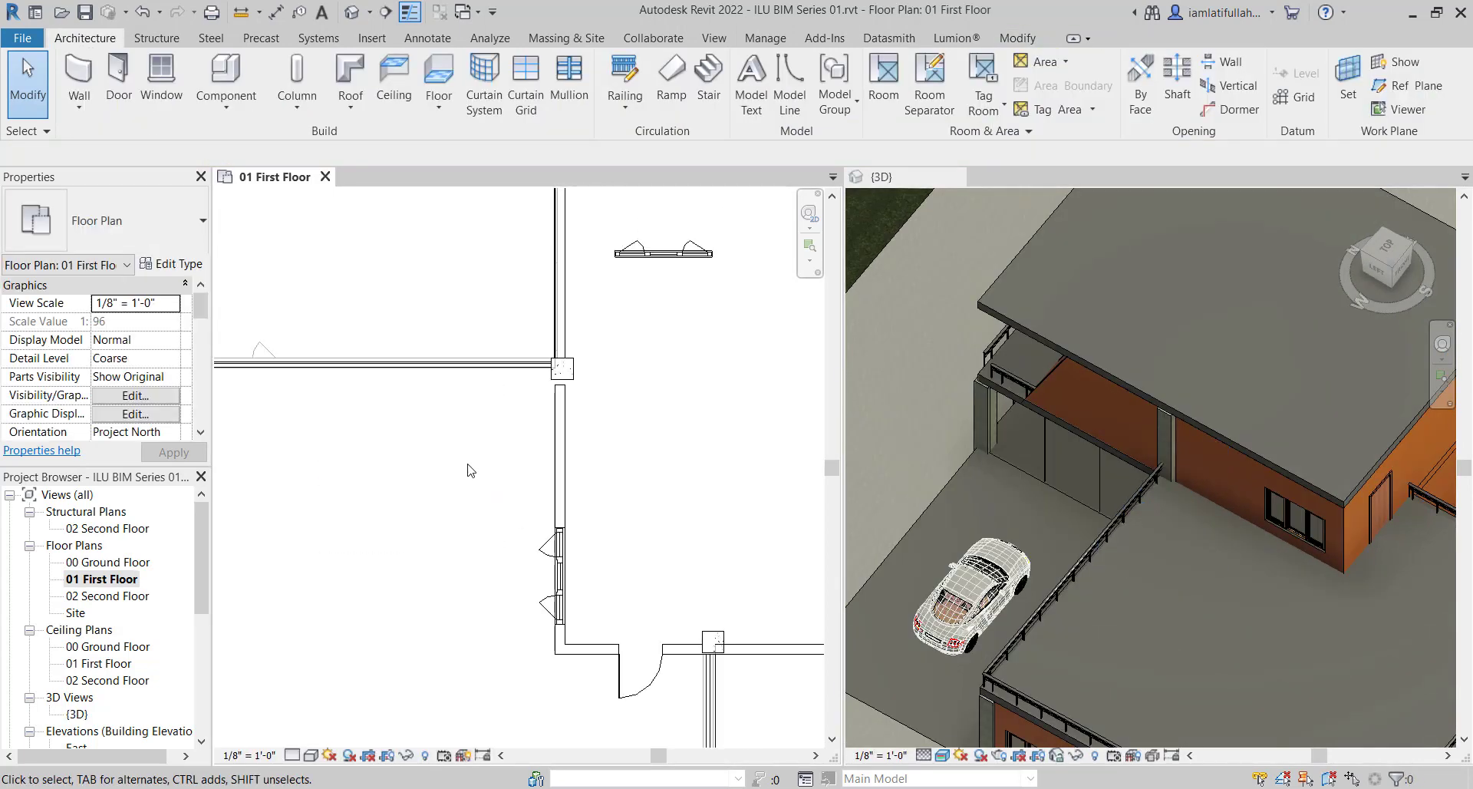
pyautogui.scroll(2, 499, 457)
pyautogui.click(589, 338)
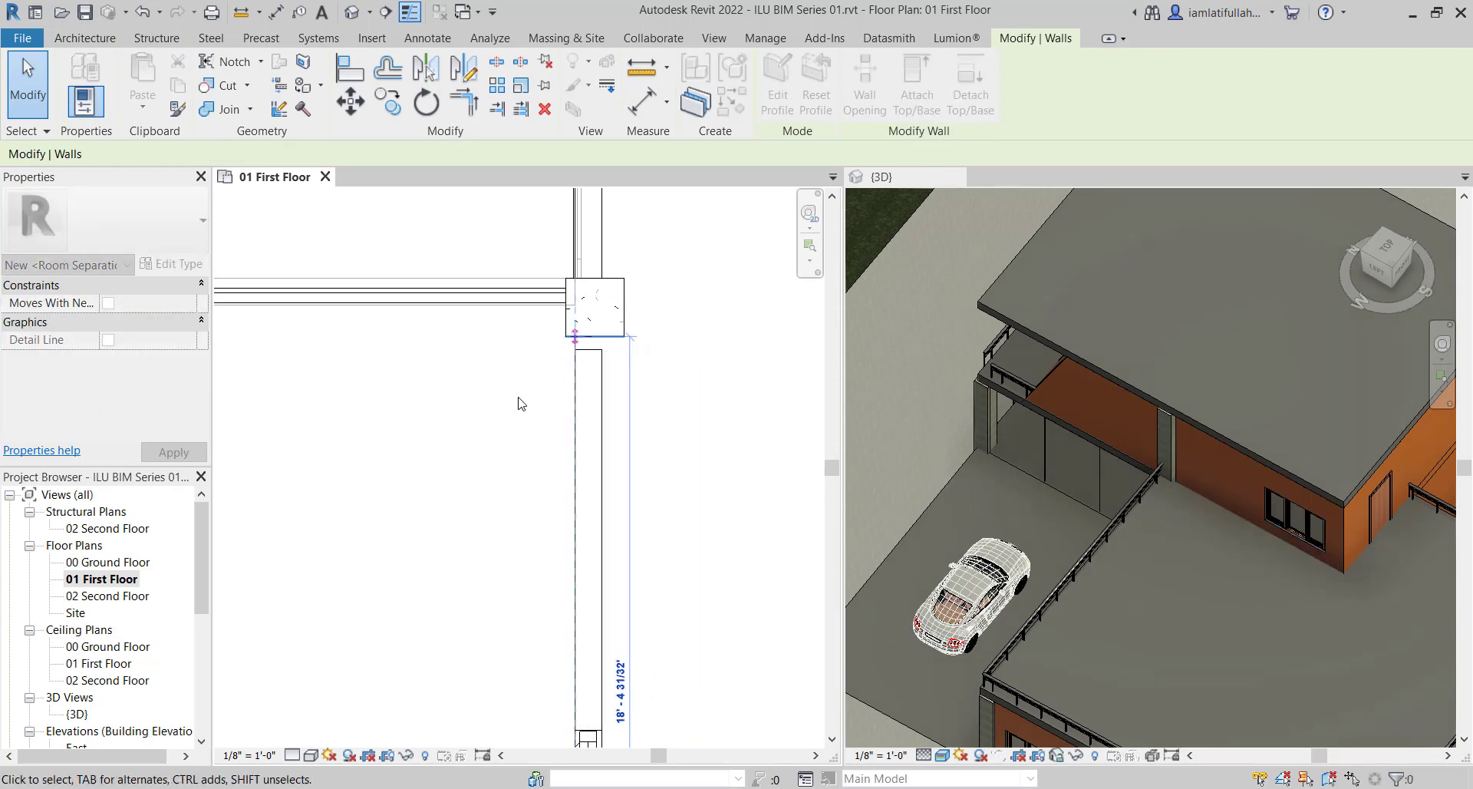
pyautogui.click(494, 407)
pyautogui.scroll(-3, 501, 395)
pyautogui.scroll(-2, 500, 396)
pyautogui.moveTo(493, 415)
pyautogui.mouseDown(button='middle')
pyautogui.moveTo(507, 405)
pyautogui.moveTo(477, 404)
pyautogui.mouseUp(button='middle')
pyautogui.scroll(-1, 502, 400)
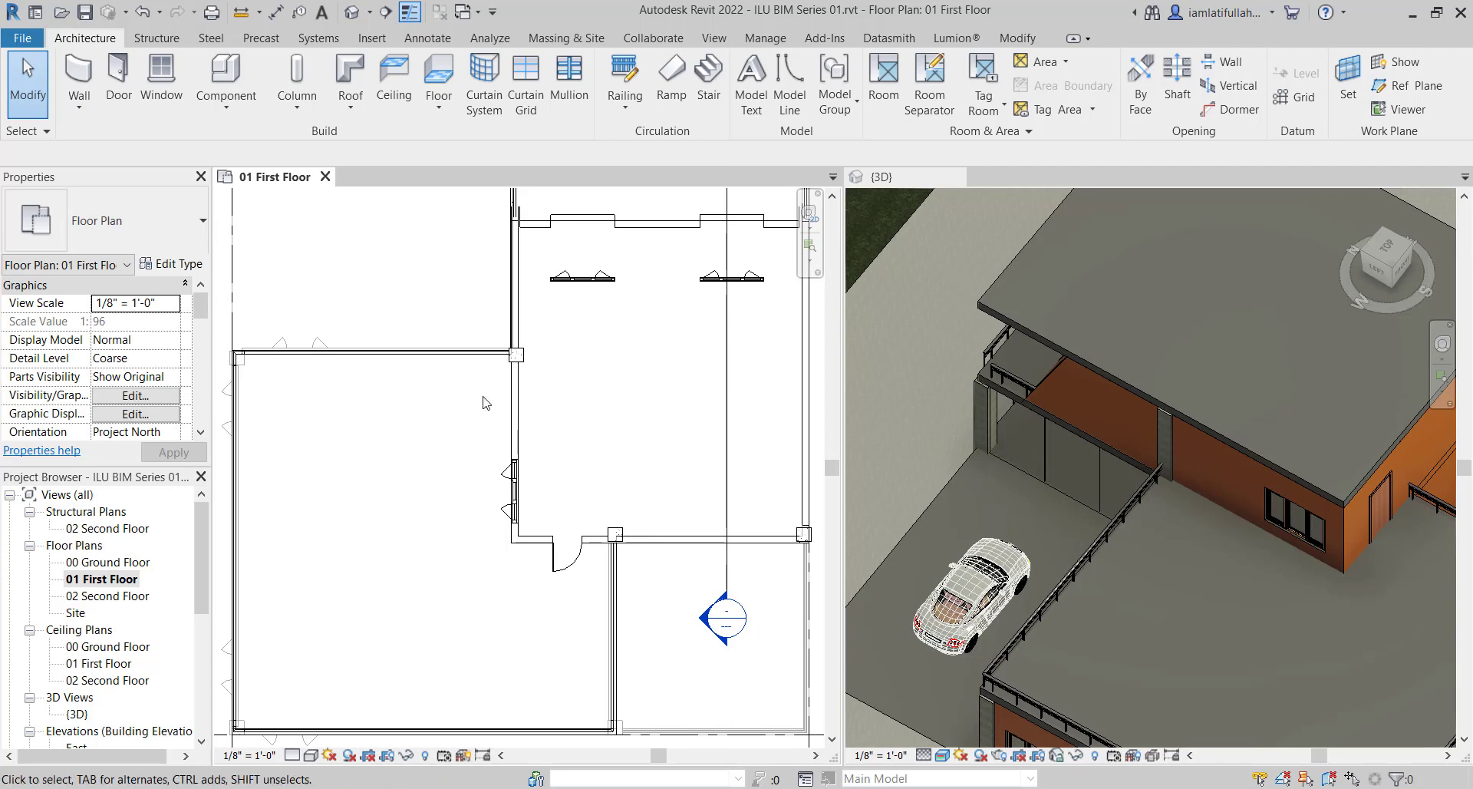
pyautogui.scroll(-2, 483, 405)
pyautogui.scroll(-1, 1006, 435)
pyautogui.scroll(-4, 957, 431)
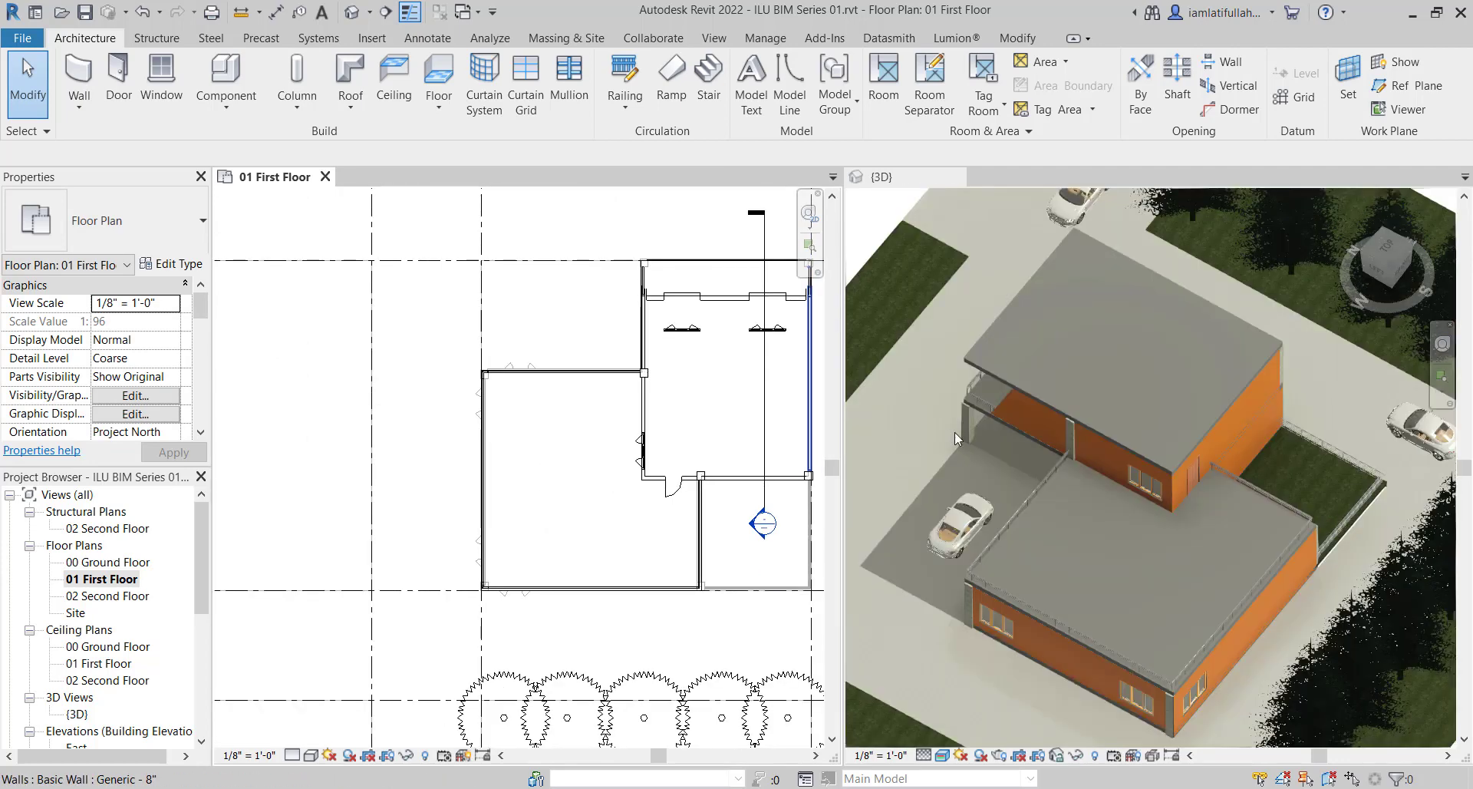
# Examine the building's terrace, roof and windowed wall from different angles in the 3D view
pyautogui.rightClick(1174, 374)
pyautogui.click(1173, 386)
pyautogui.rightClick(1210, 271)
pyautogui.click(1189, 292)
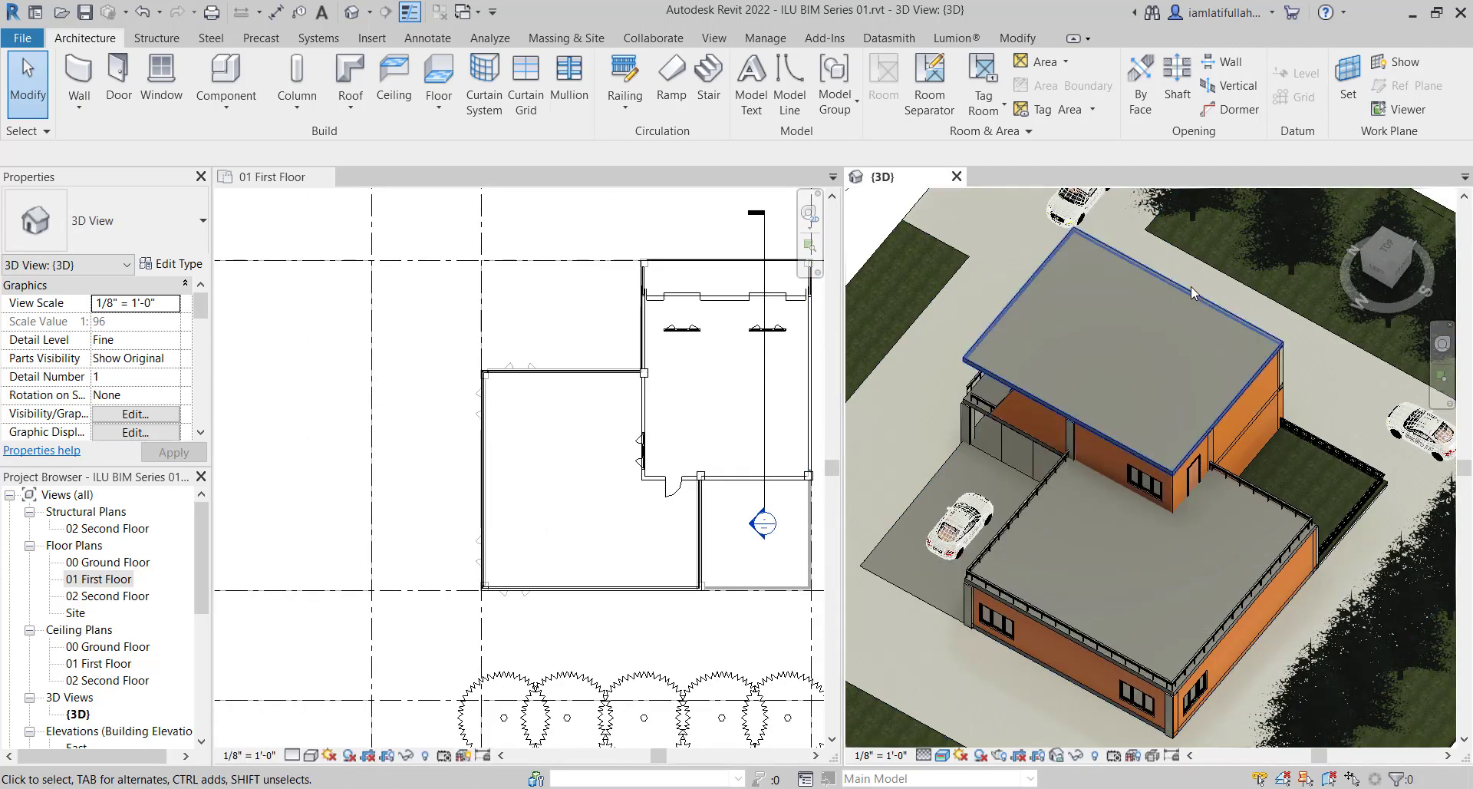
pyautogui.rightClick(1191, 285)
pyautogui.click(1113, 333)
pyautogui.keyDown('shift'); pyautogui.moveTo(1113, 338); pyautogui.dragTo(1003, 383, button='middle'); pyautogui.keyUp('shift')
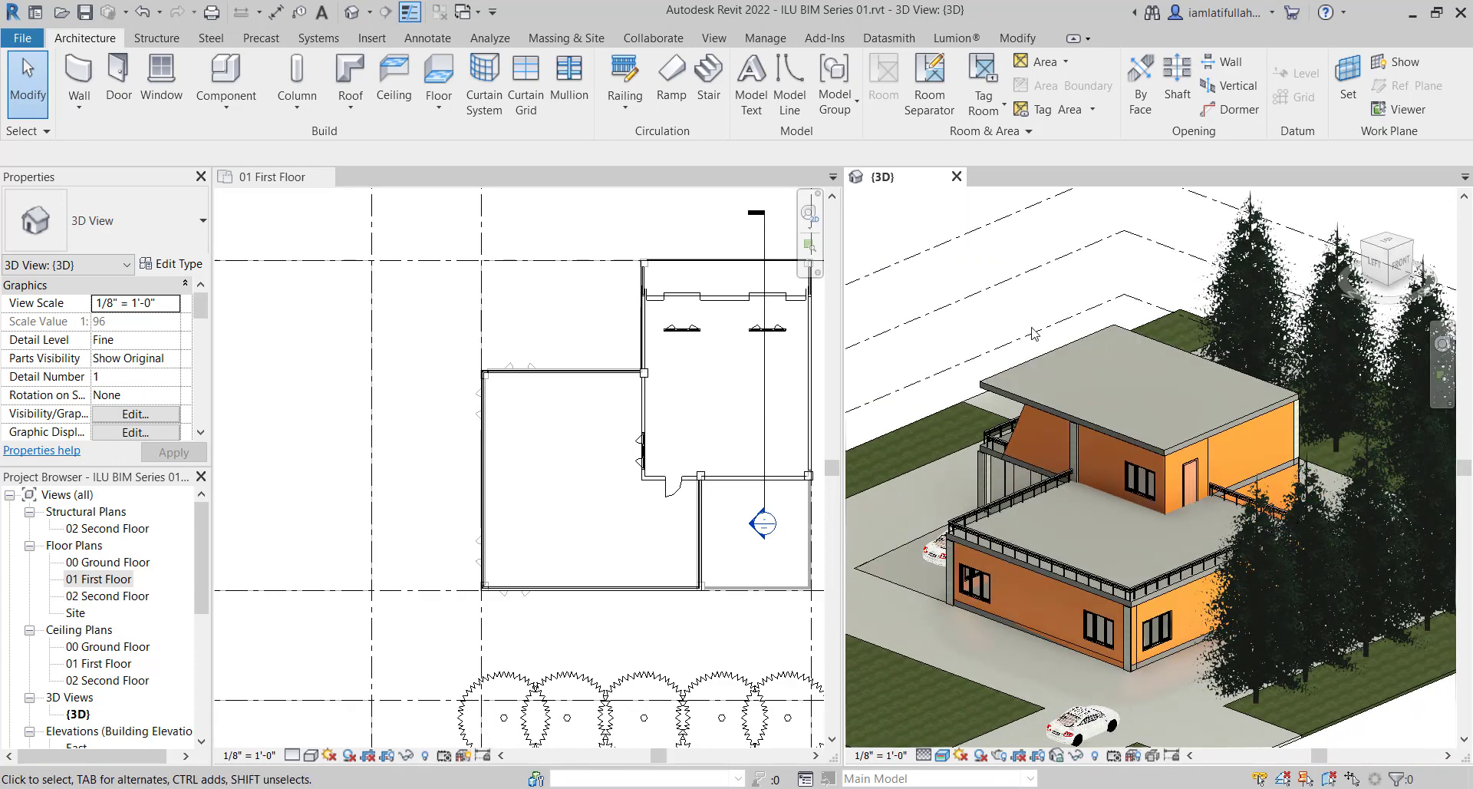
pyautogui.scroll(4, 978, 484)
# Examine the terrace side of the windowed wall, between the column and the door, in the 01 First Floor plan
pyautogui.click(330, 460)
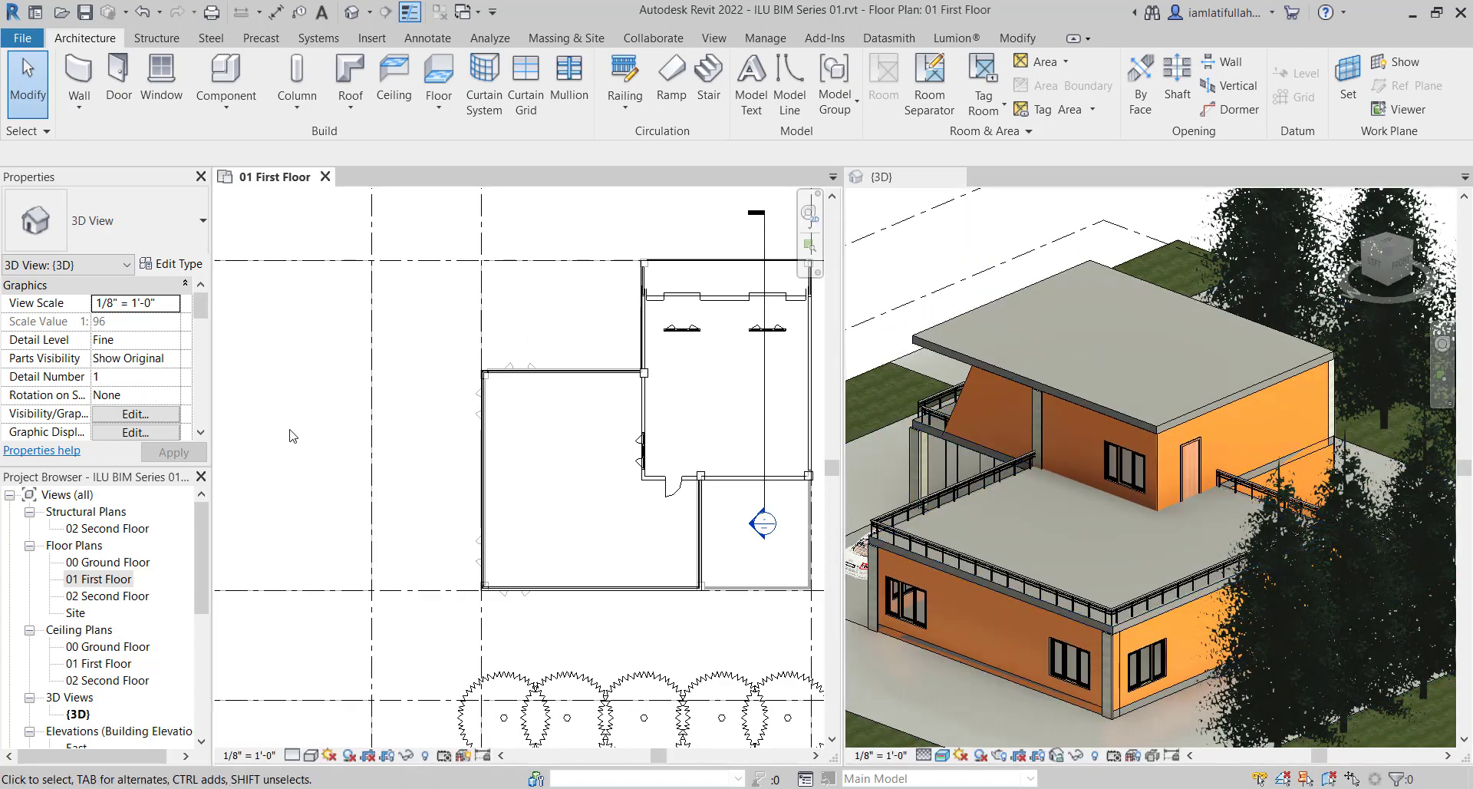
pyautogui.scroll(-3, 330, 460)
pyautogui.moveTo(332, 458)
pyautogui.mouseDown(button='middle')
pyautogui.moveTo(312, 466)
pyautogui.moveTo(356, 475)
pyautogui.moveTo(330, 476)
pyautogui.mouseUp(button='middle')
pyautogui.scroll(3, 341, 476)
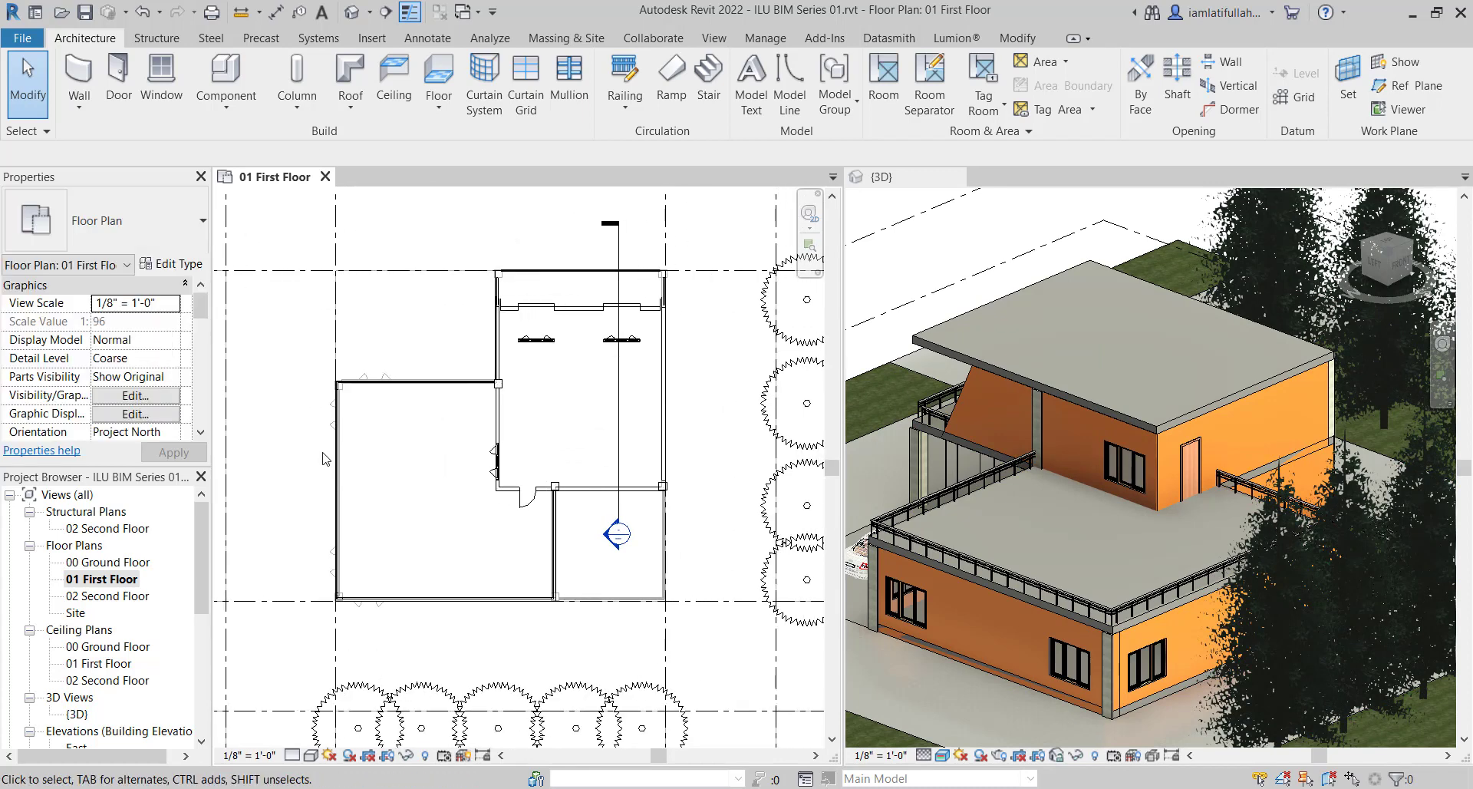
pyautogui.scroll(1, 355, 446)
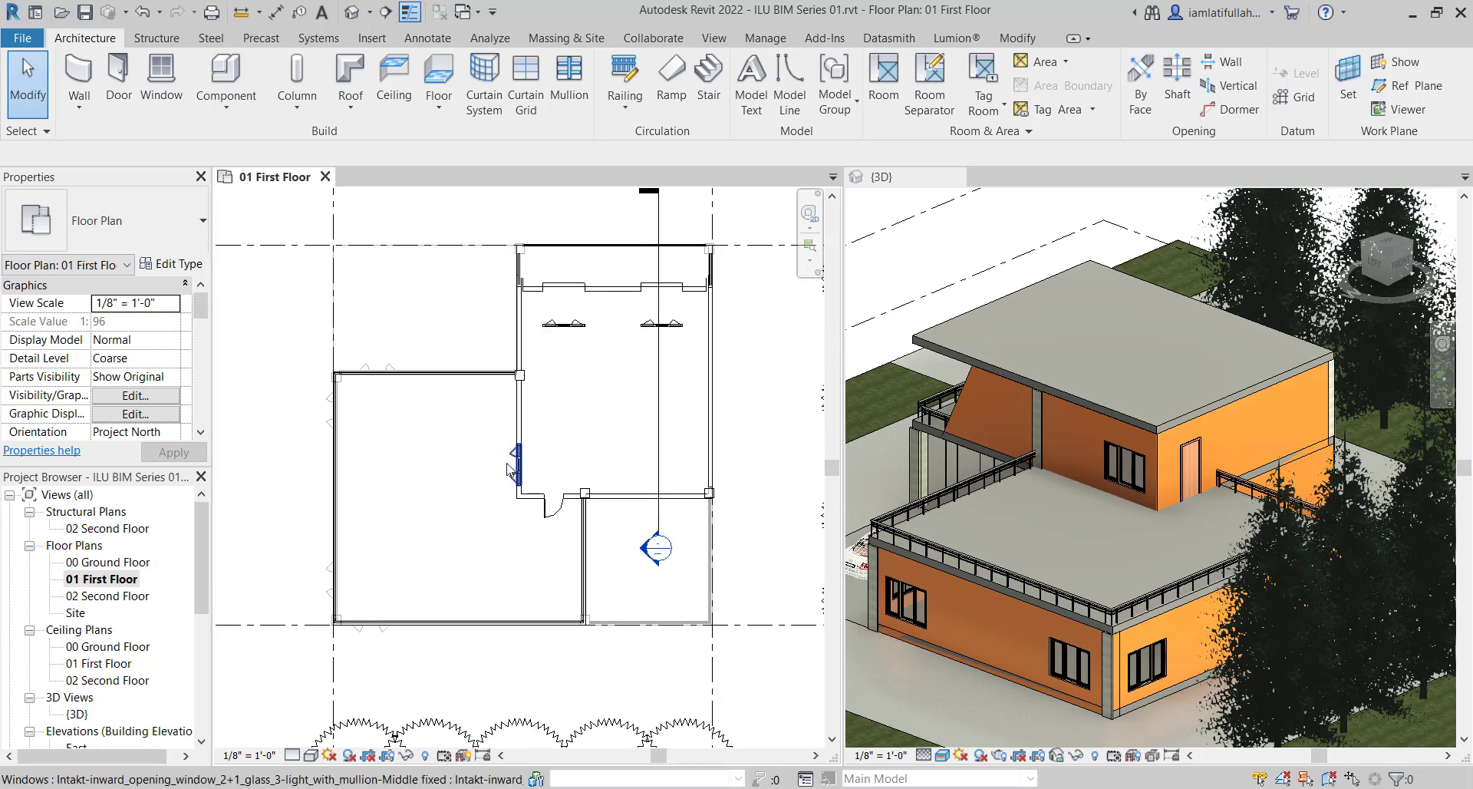
pyautogui.scroll(1, 455, 473)
pyautogui.moveTo(404, 462)
pyautogui.mouseDown(button='middle')
pyautogui.moveTo(379, 444)
pyautogui.moveTo(393, 444)
pyautogui.mouseUp(button='middle')
pyautogui.moveTo(494, 388); pyautogui.dragTo(522, 402, button='middle')
pyautogui.scroll(1, 522, 402)
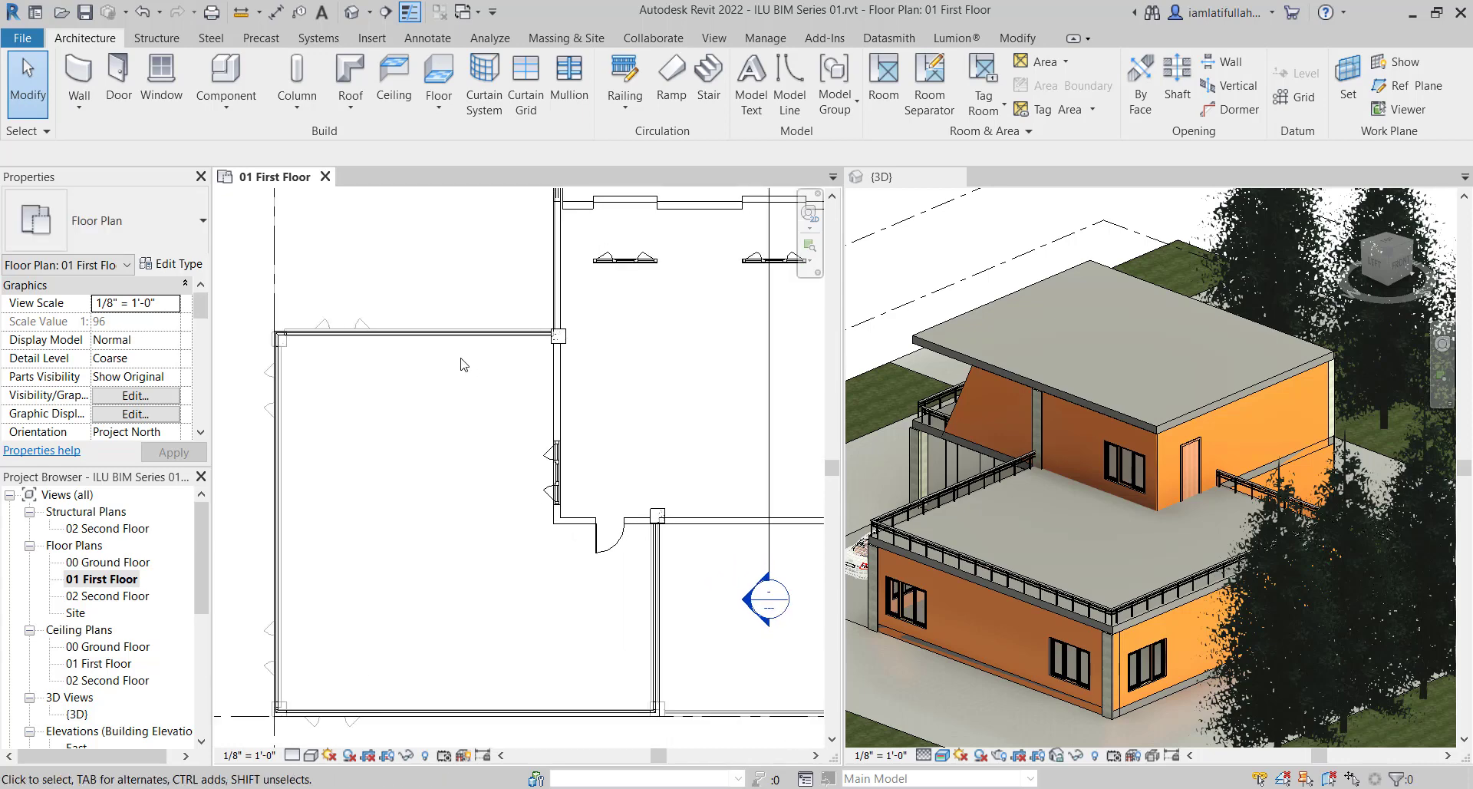
pyautogui.moveTo(463, 362); pyautogui.dragTo(463, 395, button='middle')
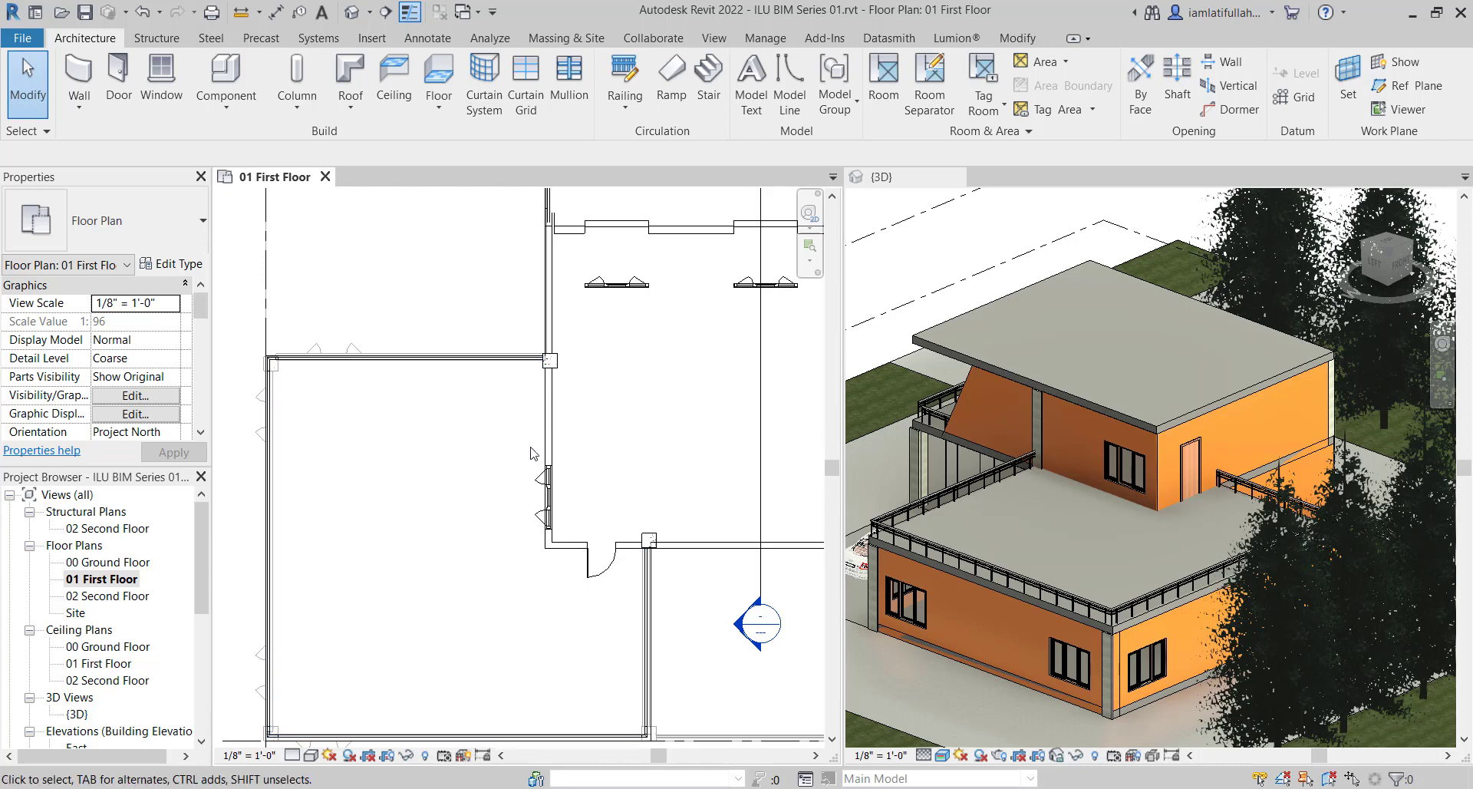
pyautogui.scroll(1, 547, 455)
pyautogui.scroll(1, 547, 454)
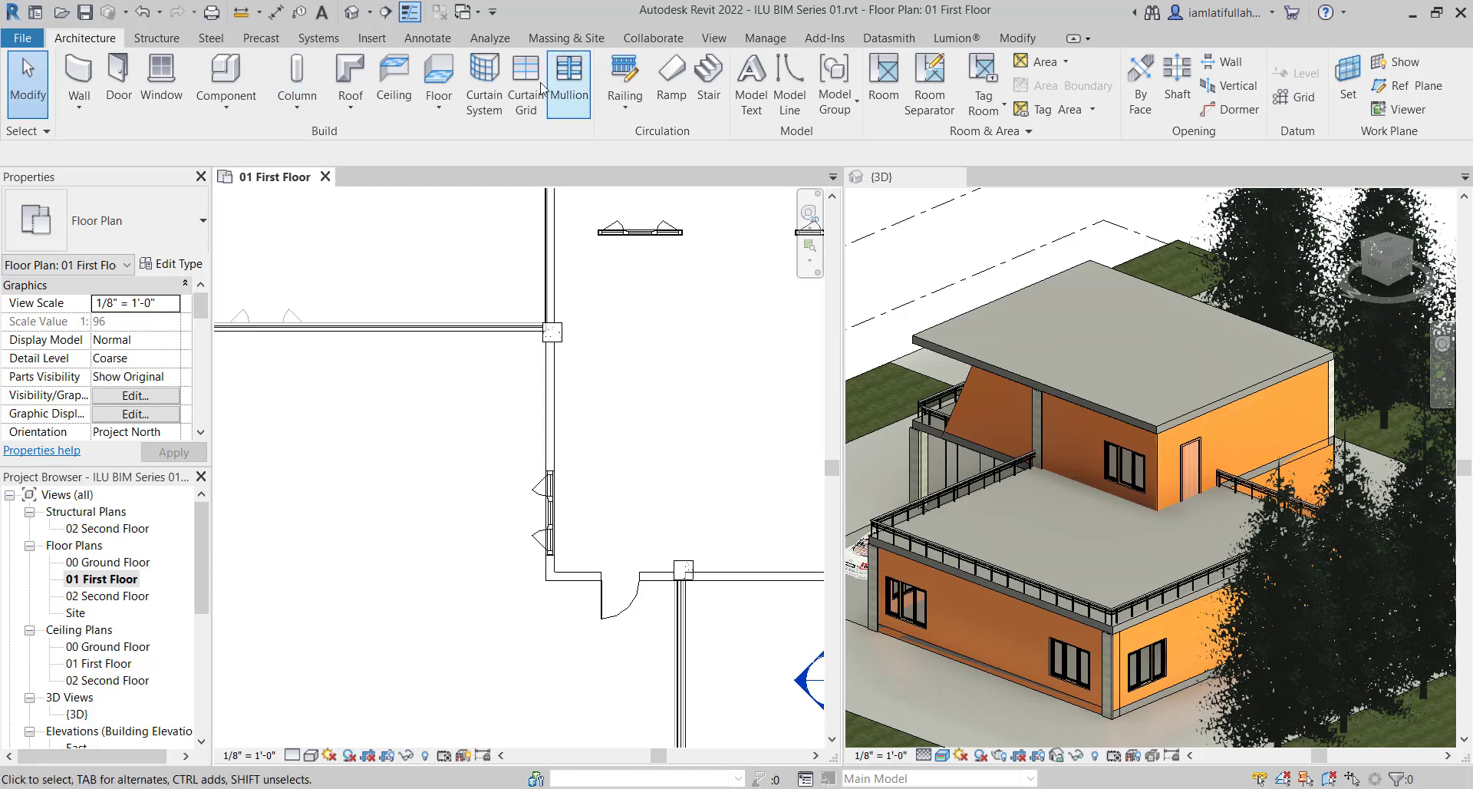
# Start a new stair in the 01 First Floor plan and set its type to Precast Stair
pyautogui.click(624, 83)
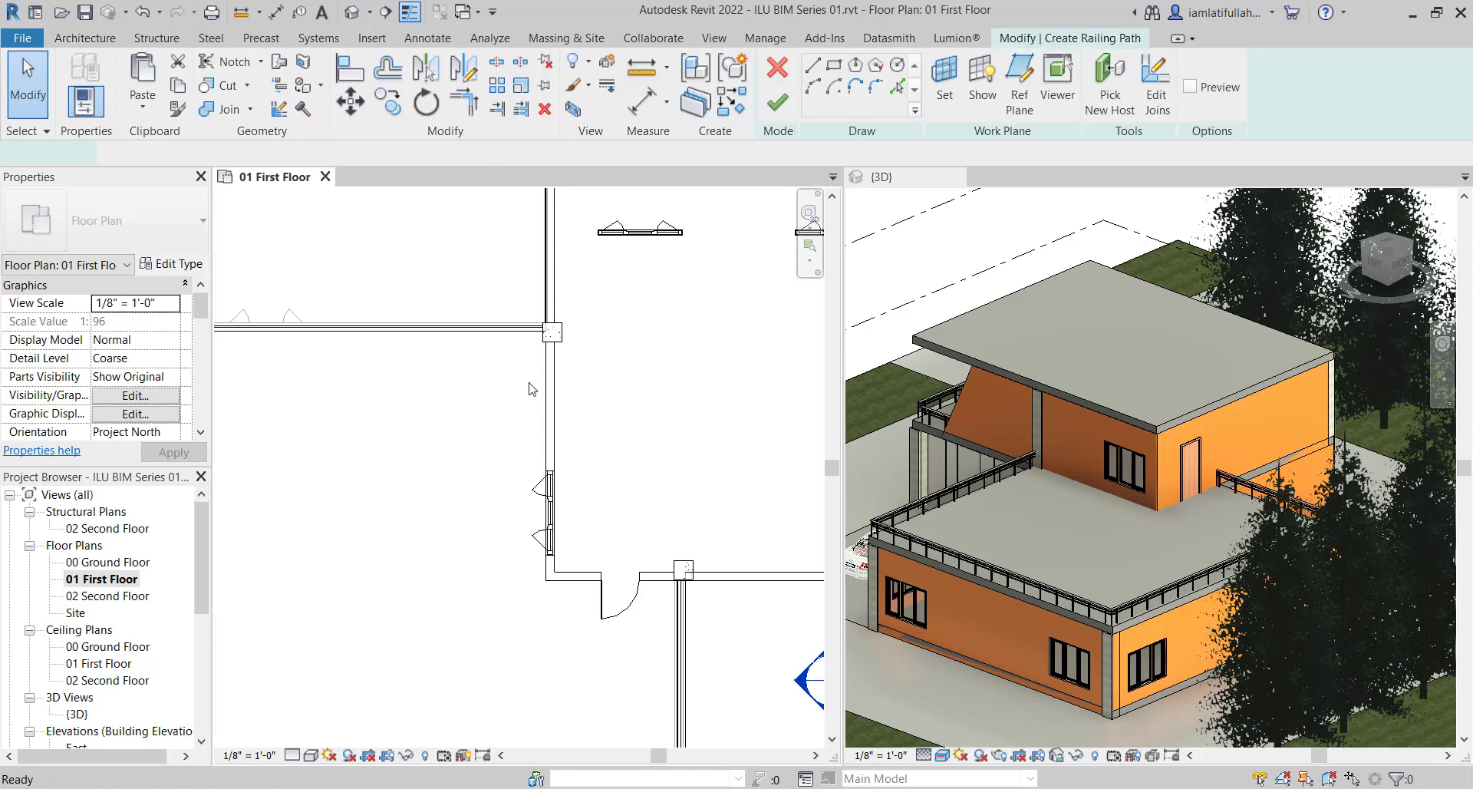
pyautogui.click(776, 67)
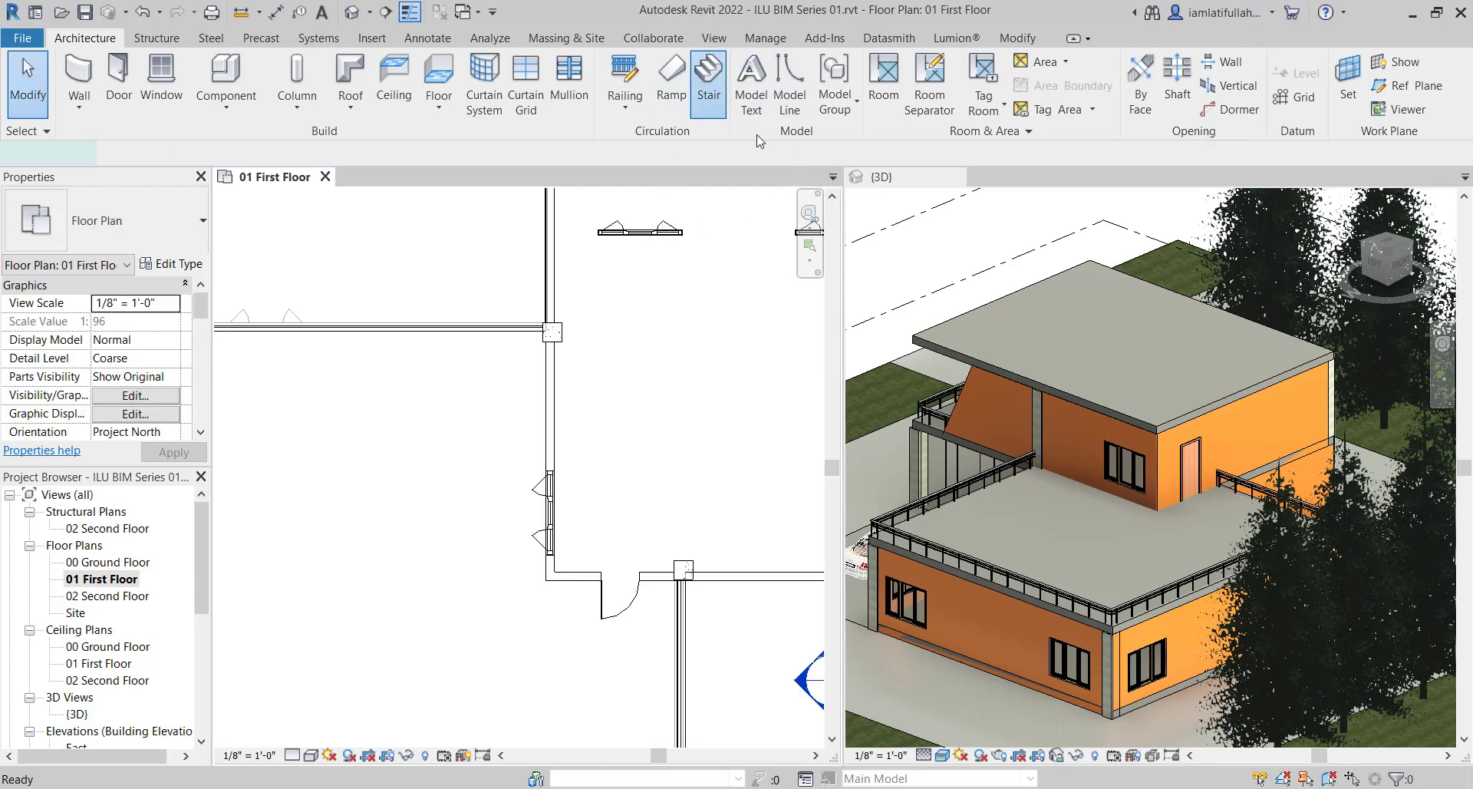
pyautogui.click(170, 241)
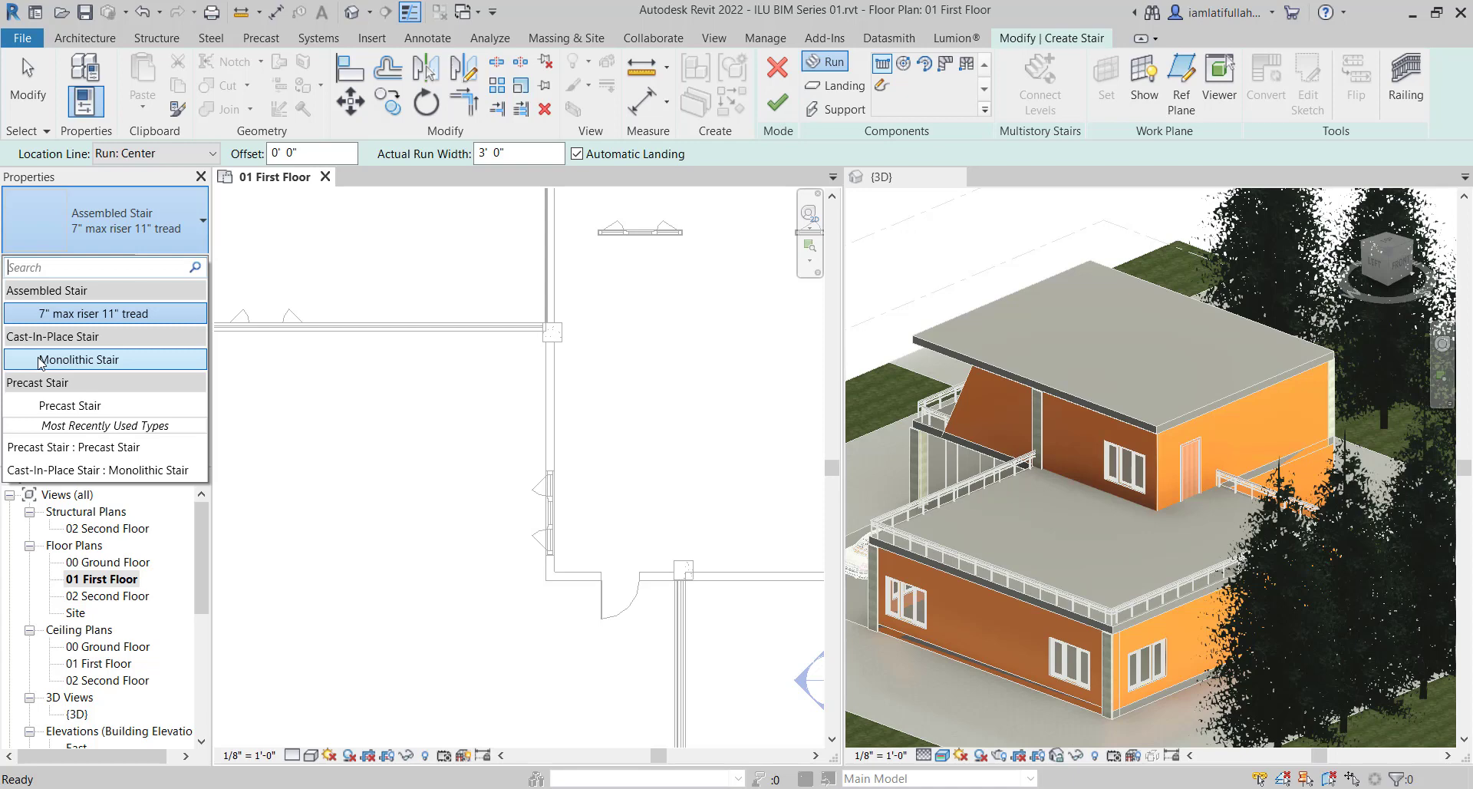
pyautogui.click(77, 412)
pyautogui.click(180, 244)
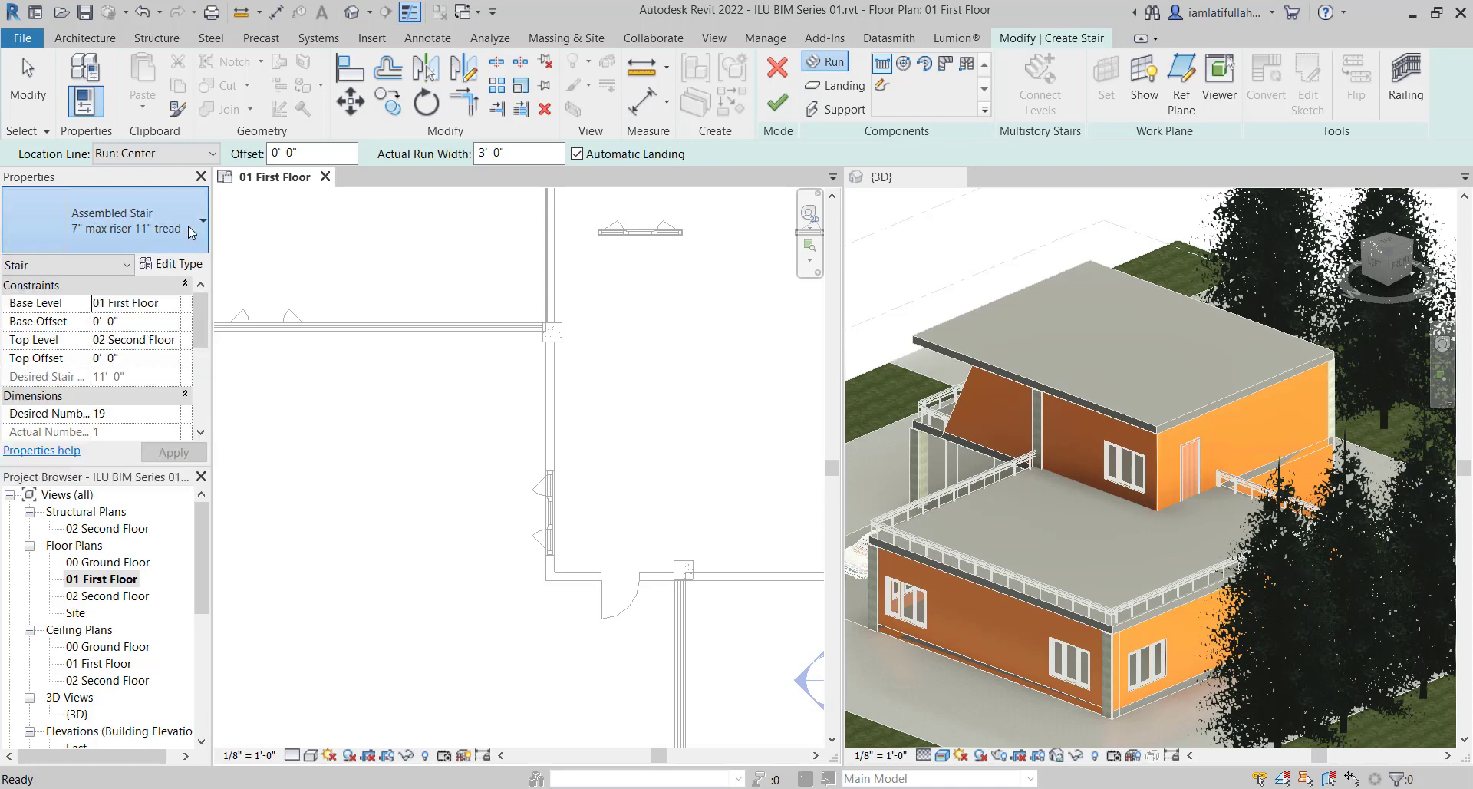
pyautogui.click(86, 407)
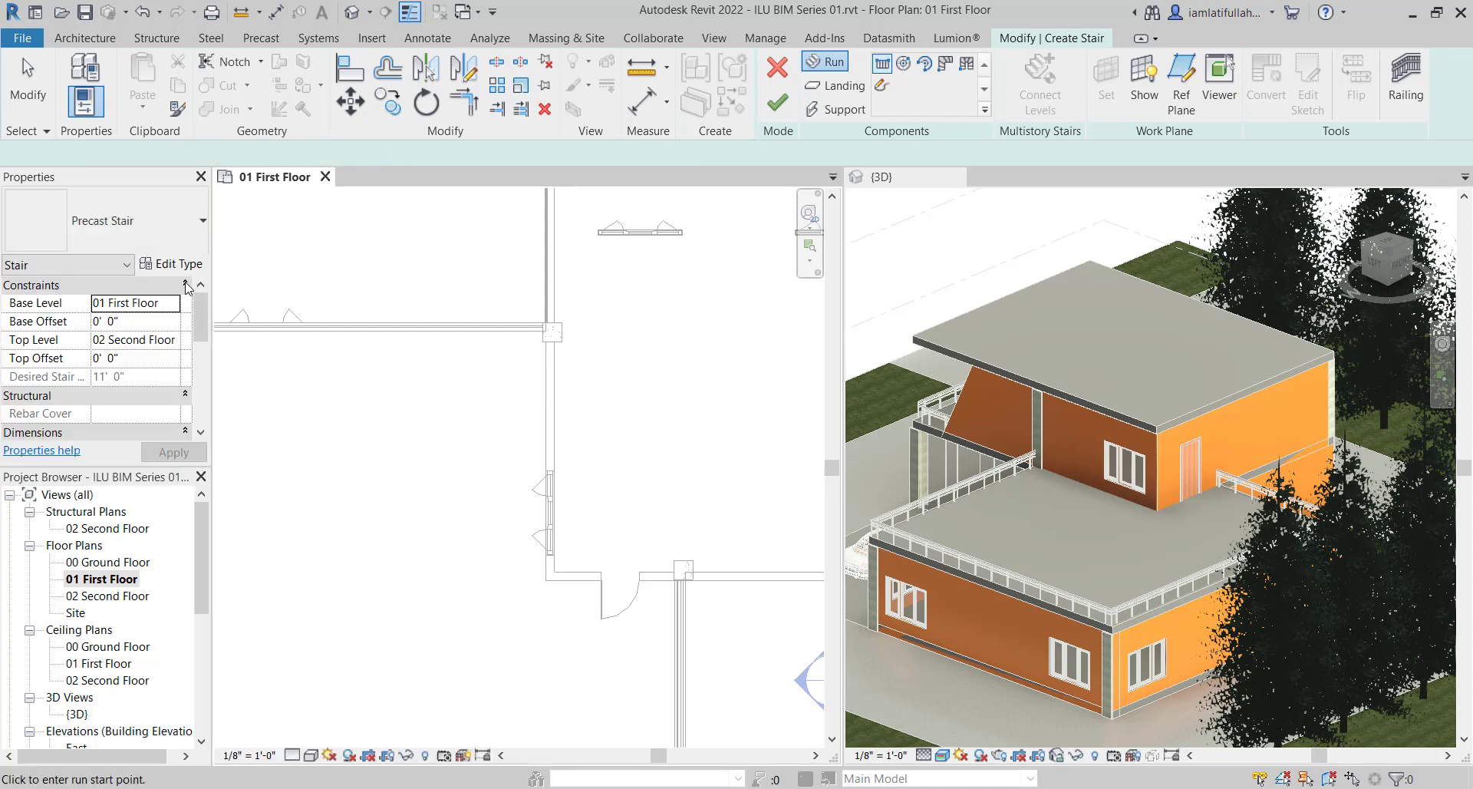
# Review the calculation rules in the Precast Stair type properties, including maximum riser height, minimum tread depth and minimum run width
pyautogui.click(170, 263)
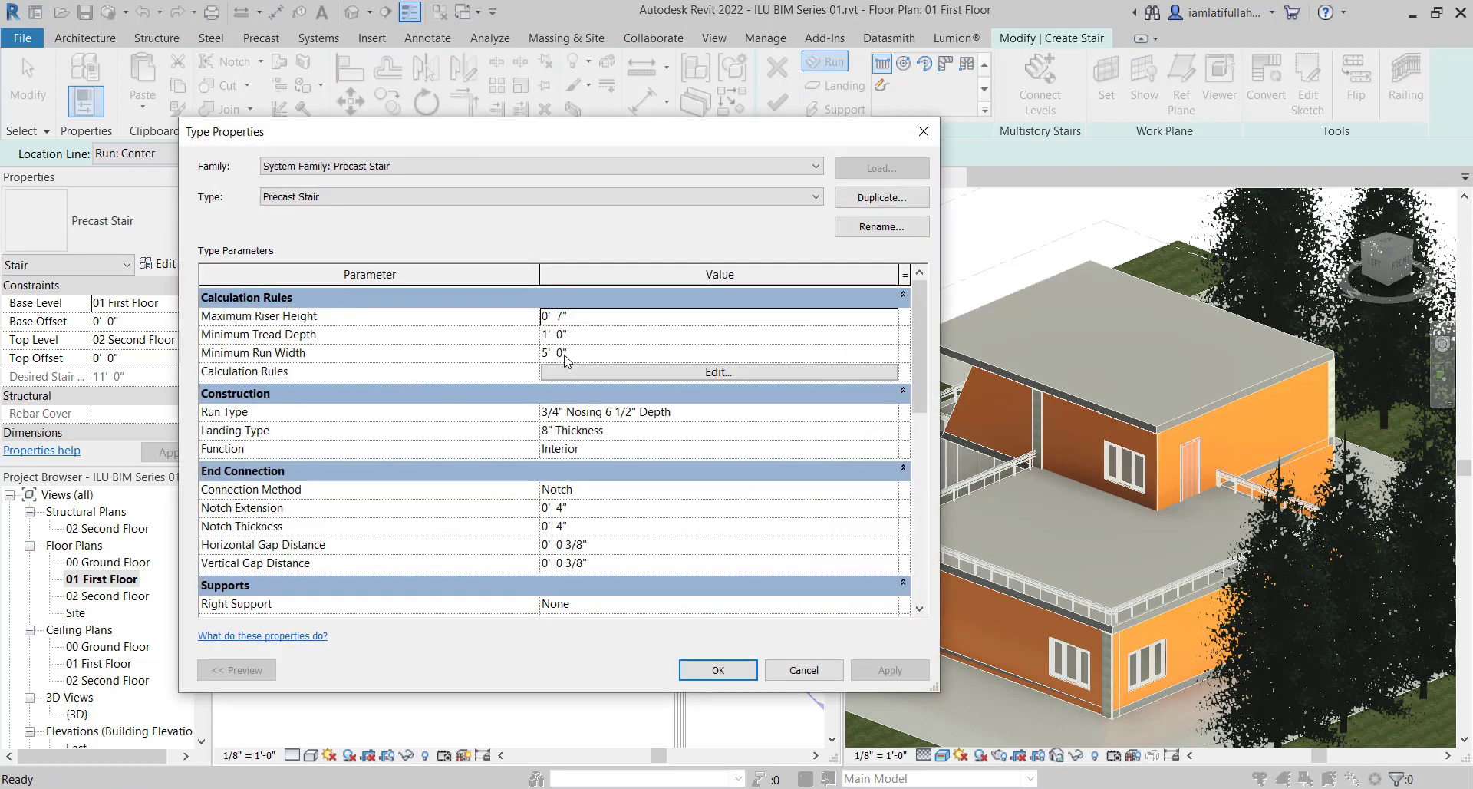
pyautogui.click(558, 316)
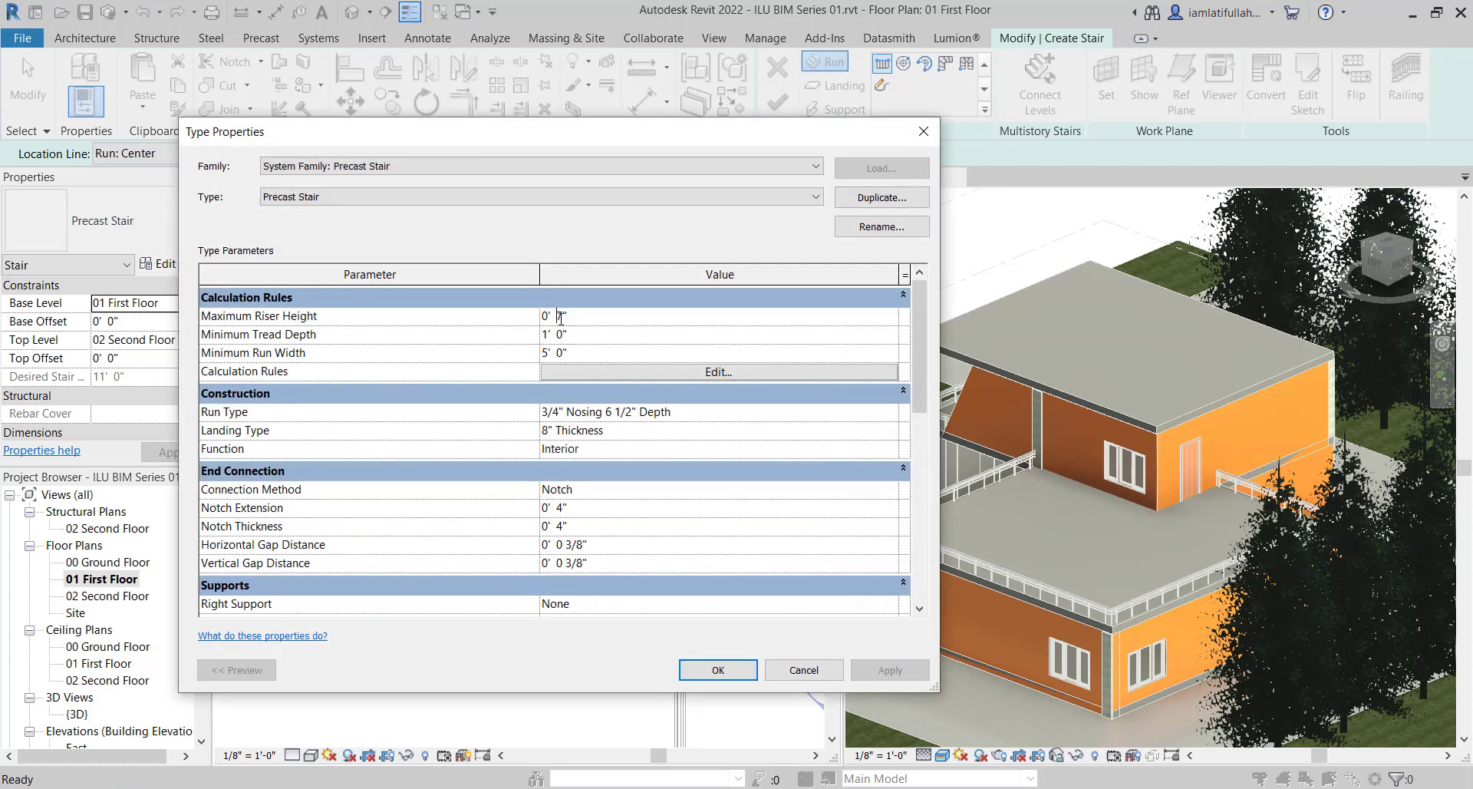
pyautogui.click(718, 669)
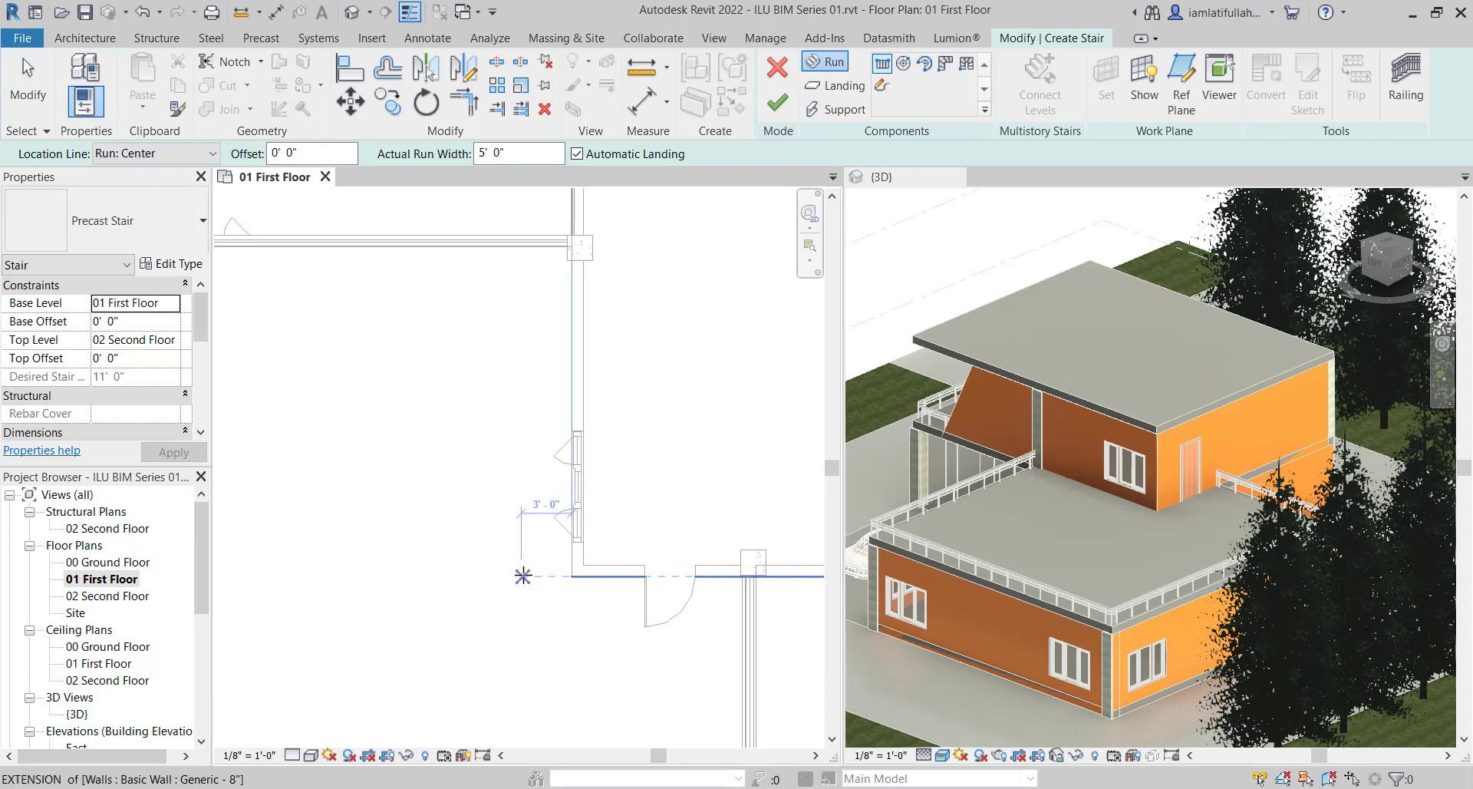
# Place a straight 10-riser run, 5' 0" wide and 10' 0" long, along the windowed wall, rising towards the corner column
pyautogui.click(526, 575)
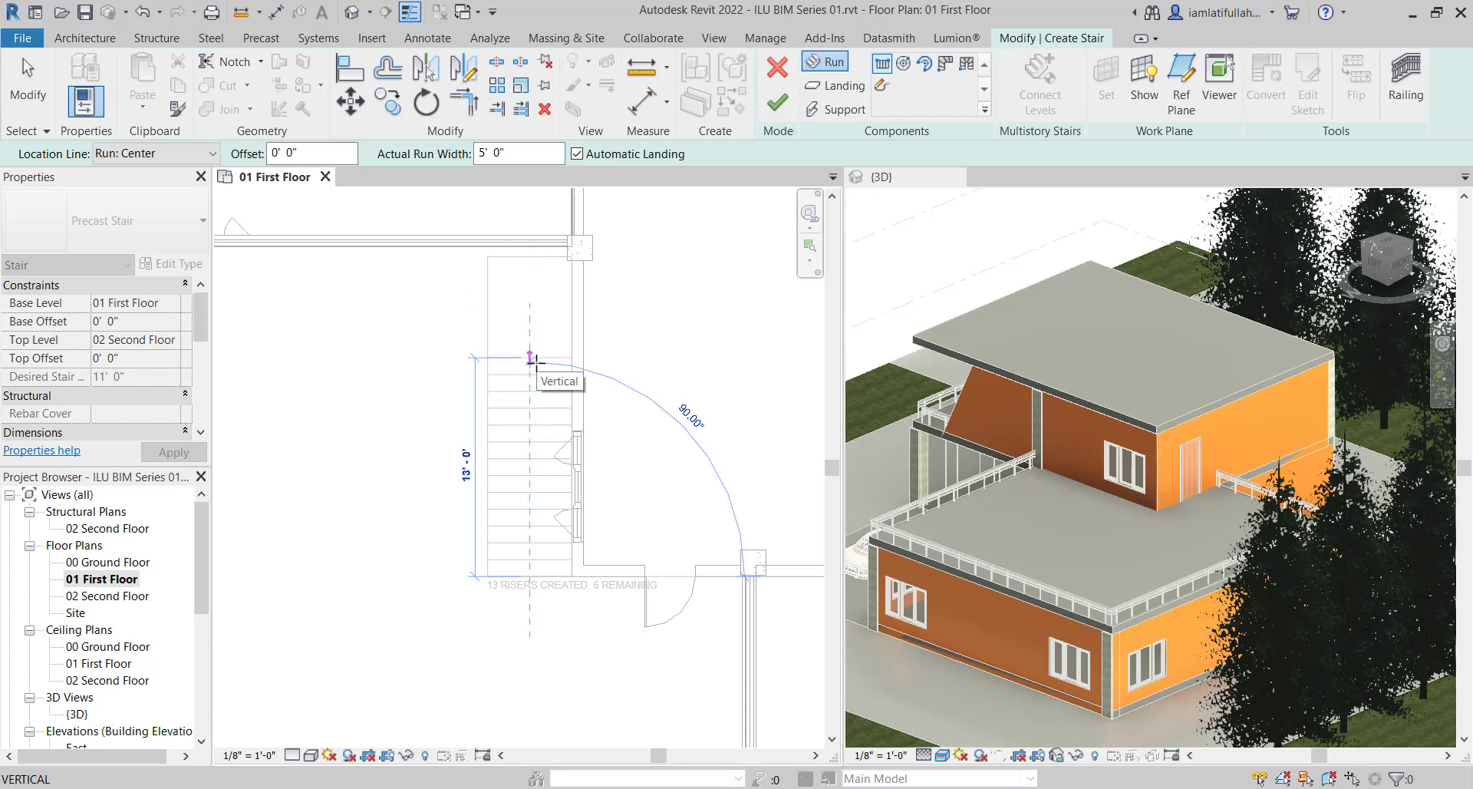
pyautogui.press('Escape')
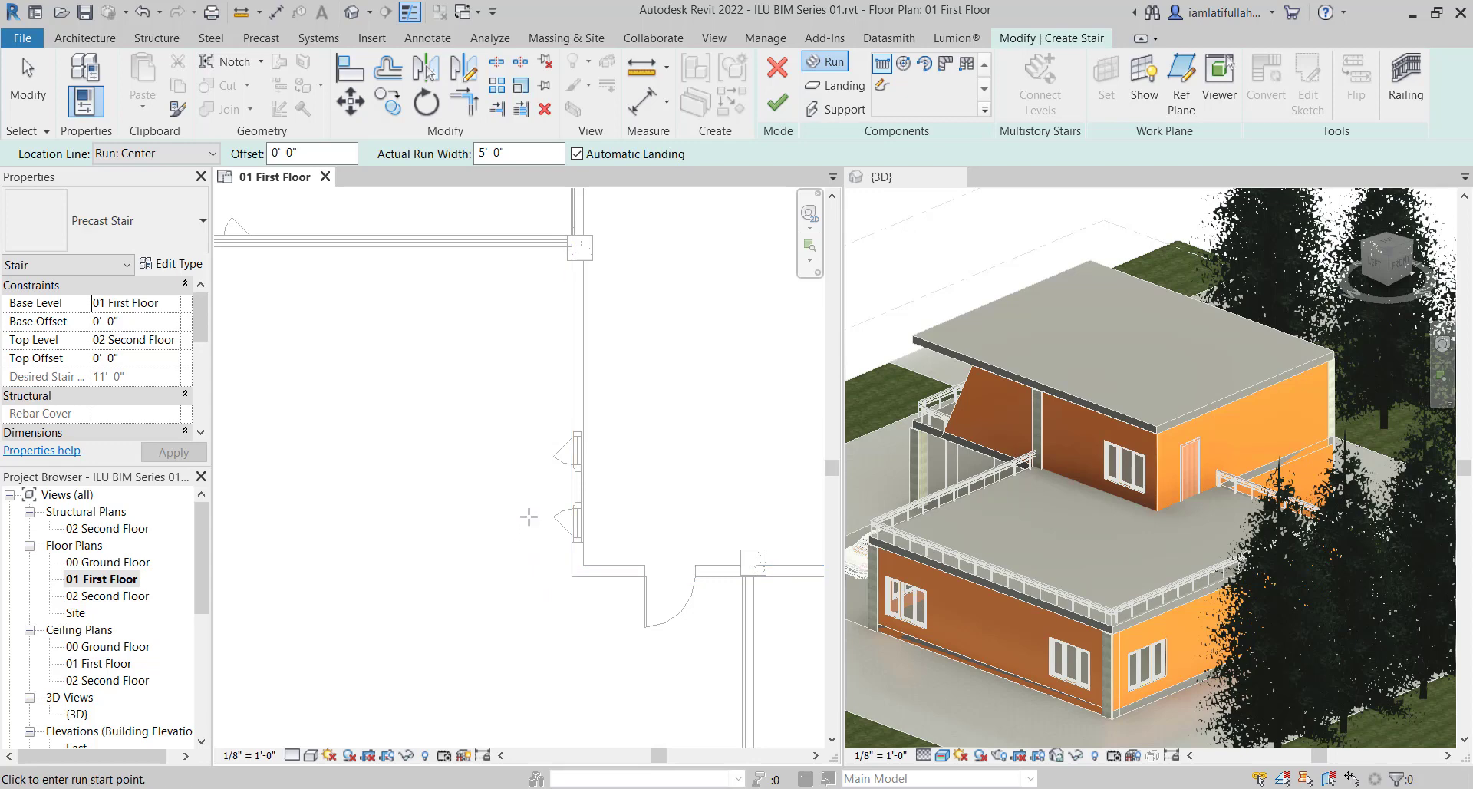
pyautogui.click(529, 517)
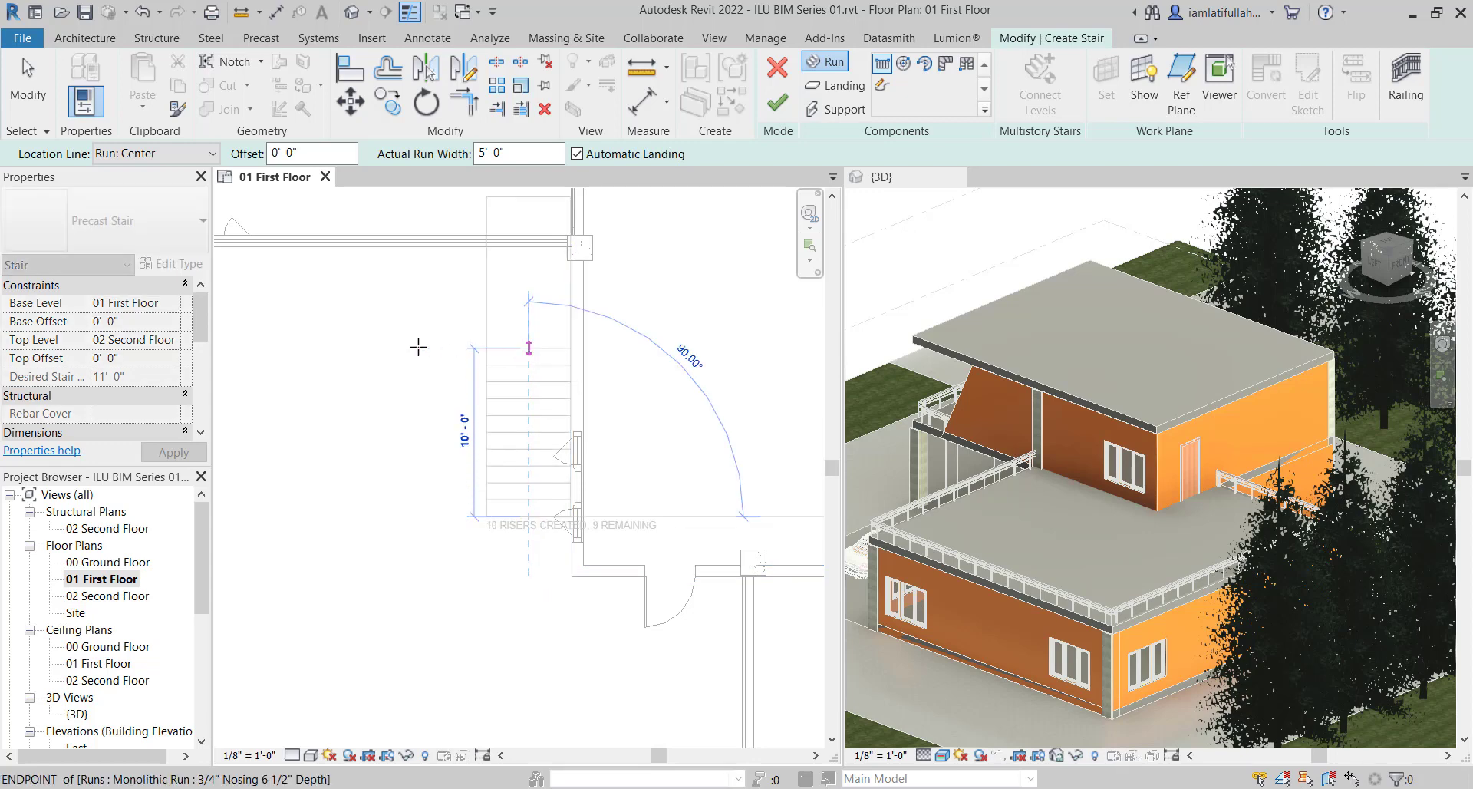
pyautogui.click(418, 347)
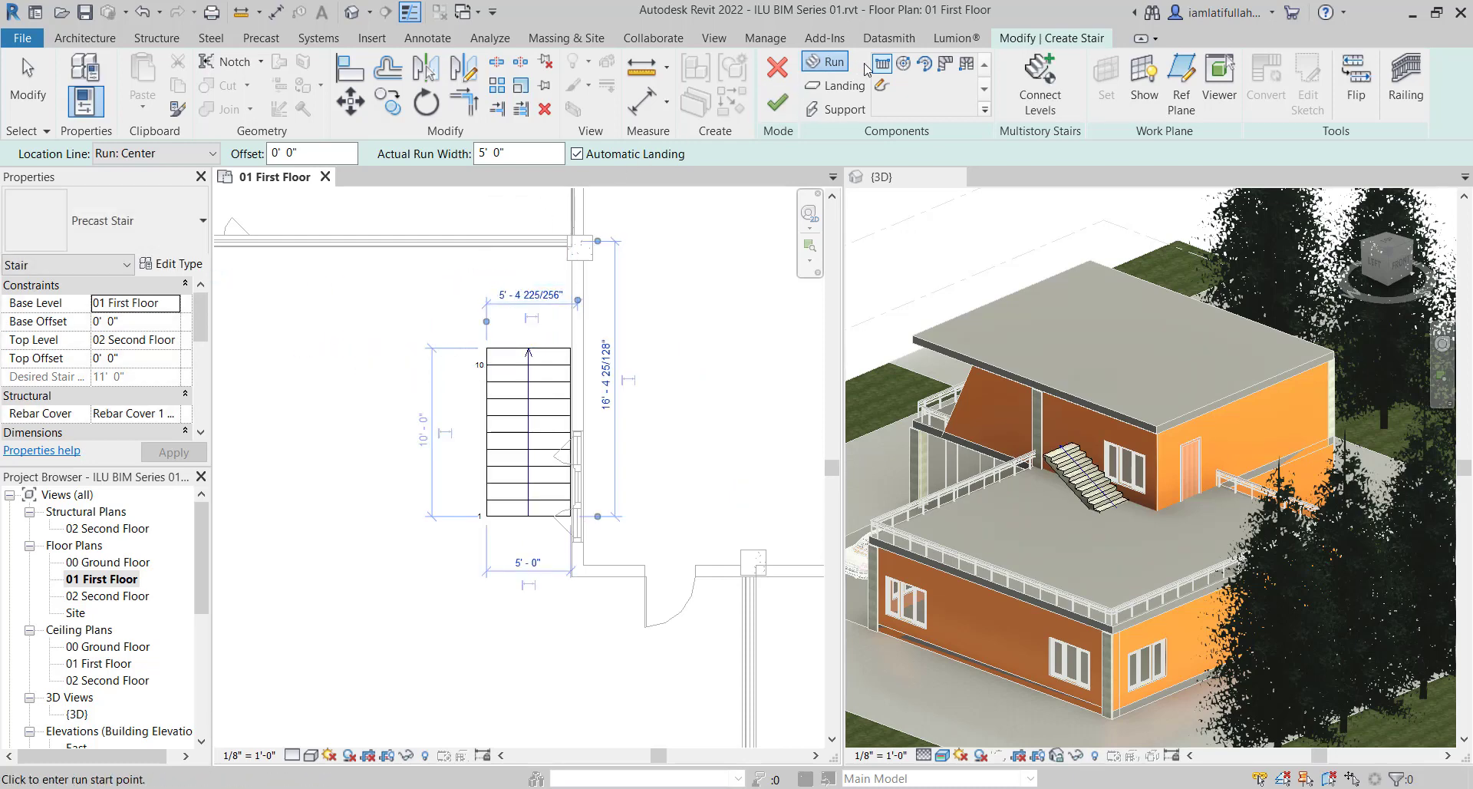
# Sketch a rectangular landing boundary about 5' 0" wide and 6' 0" long from the end of the run up to the wall and corner column
pyautogui.click(842, 85)
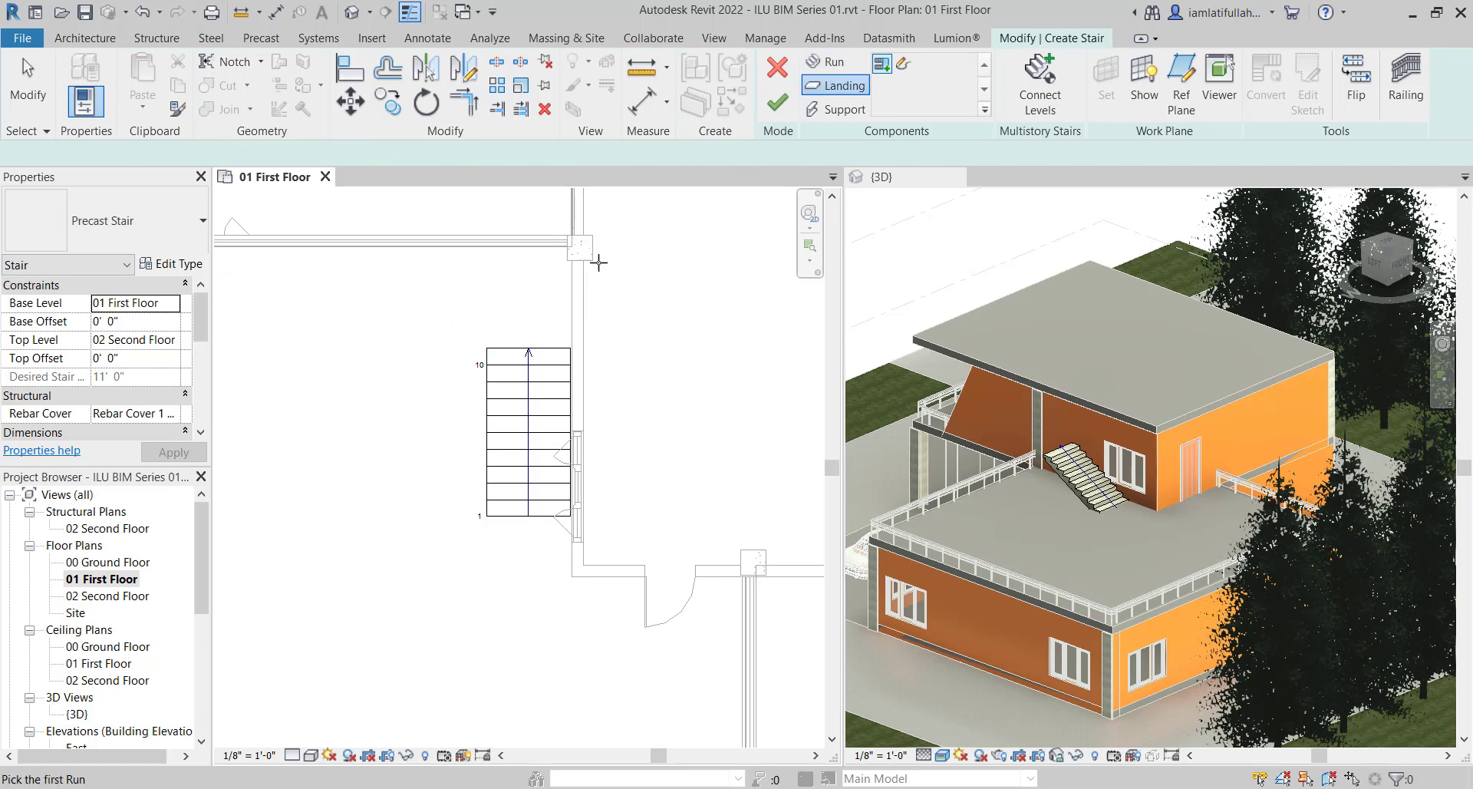
pyautogui.click(904, 69)
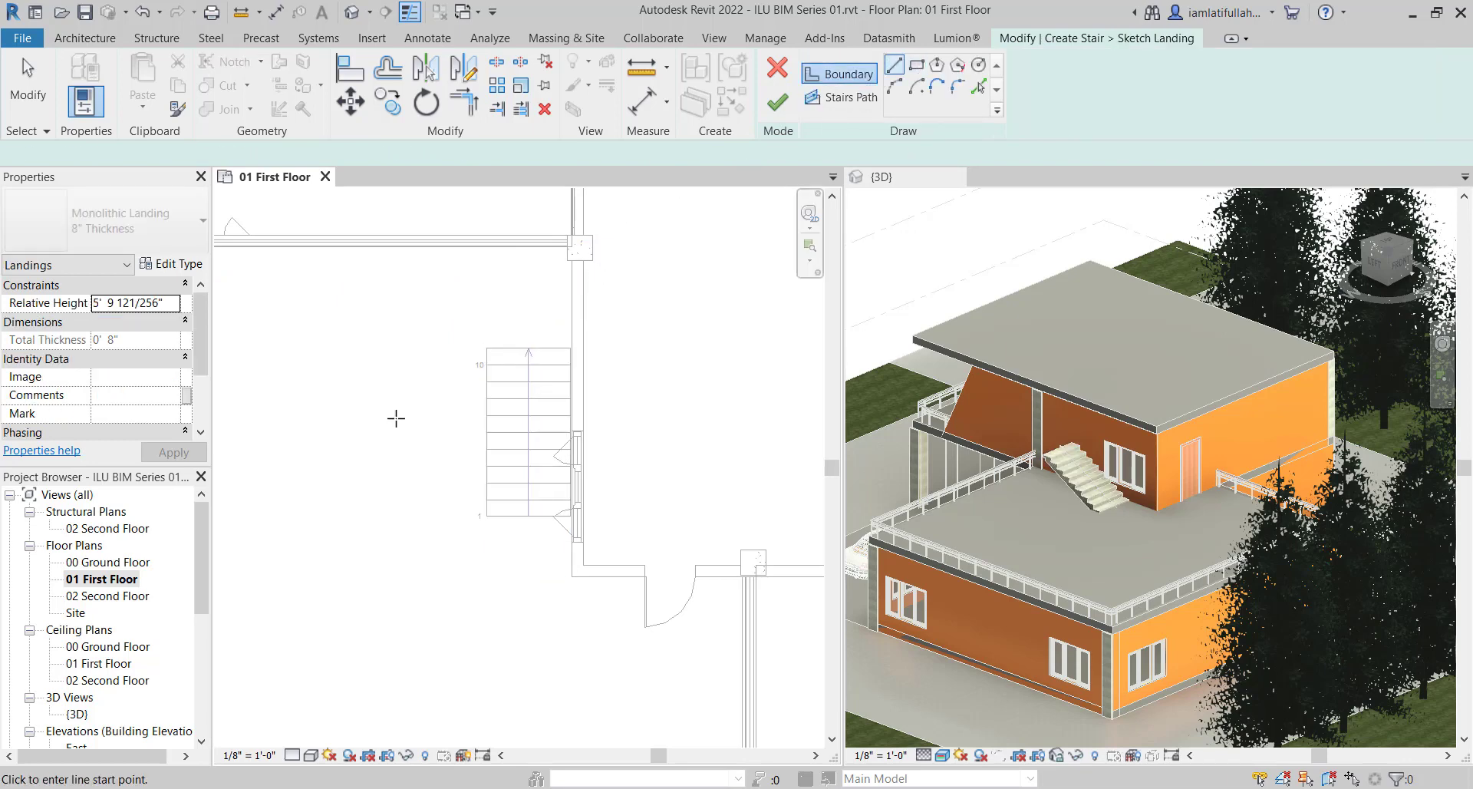
pyautogui.click(487, 348)
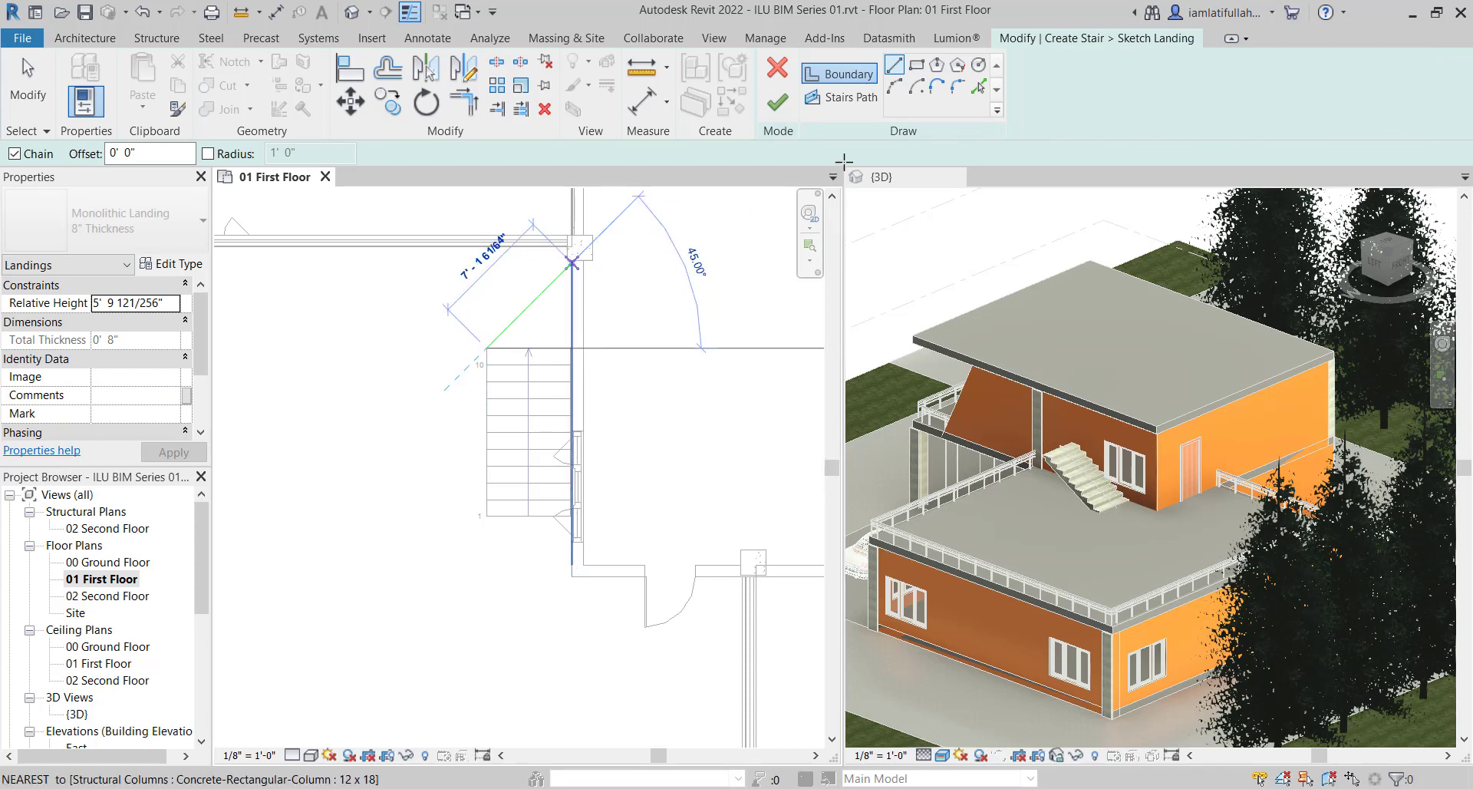
pyautogui.click(916, 65)
pyautogui.scroll(2, 460, 278)
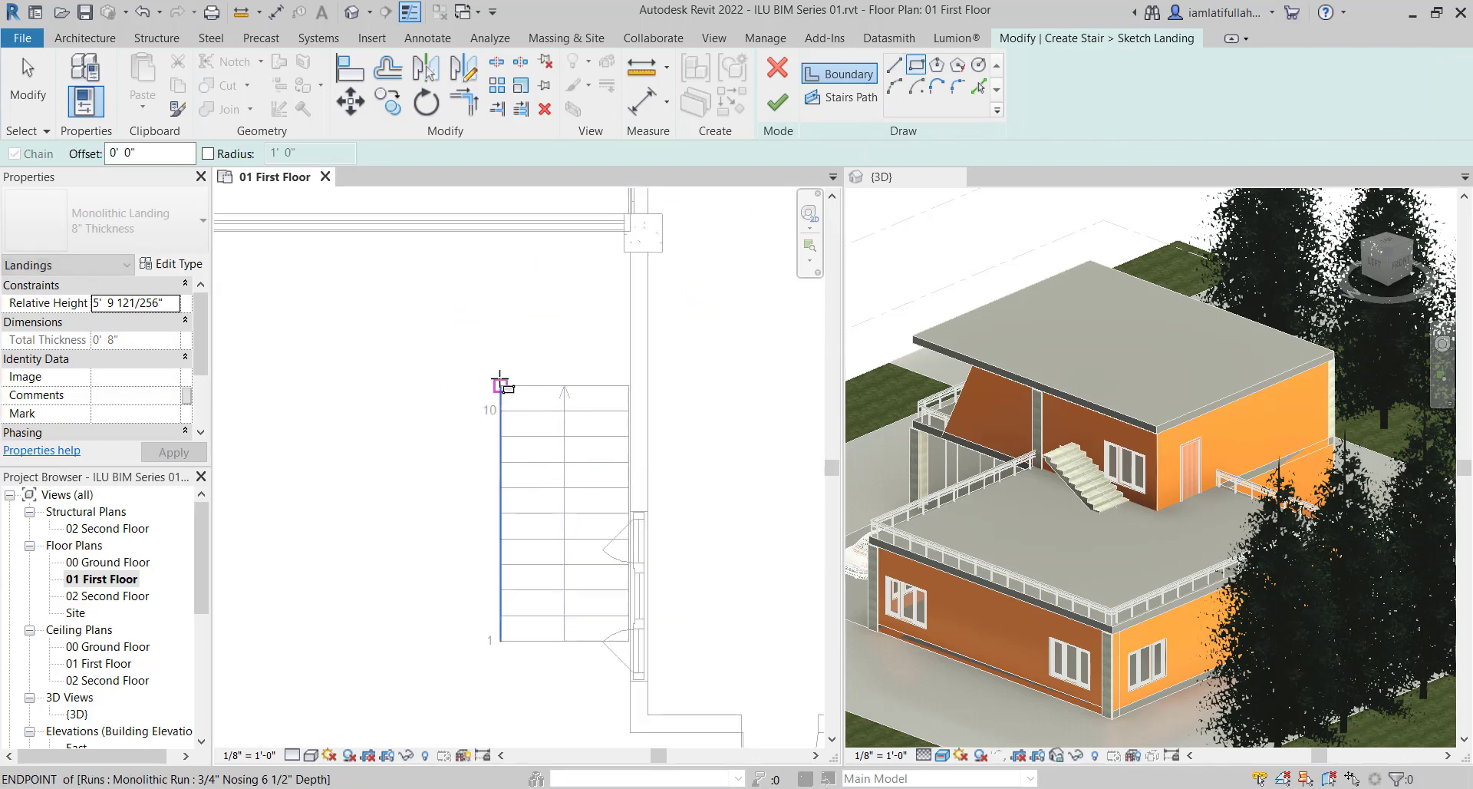
pyautogui.click(500, 384)
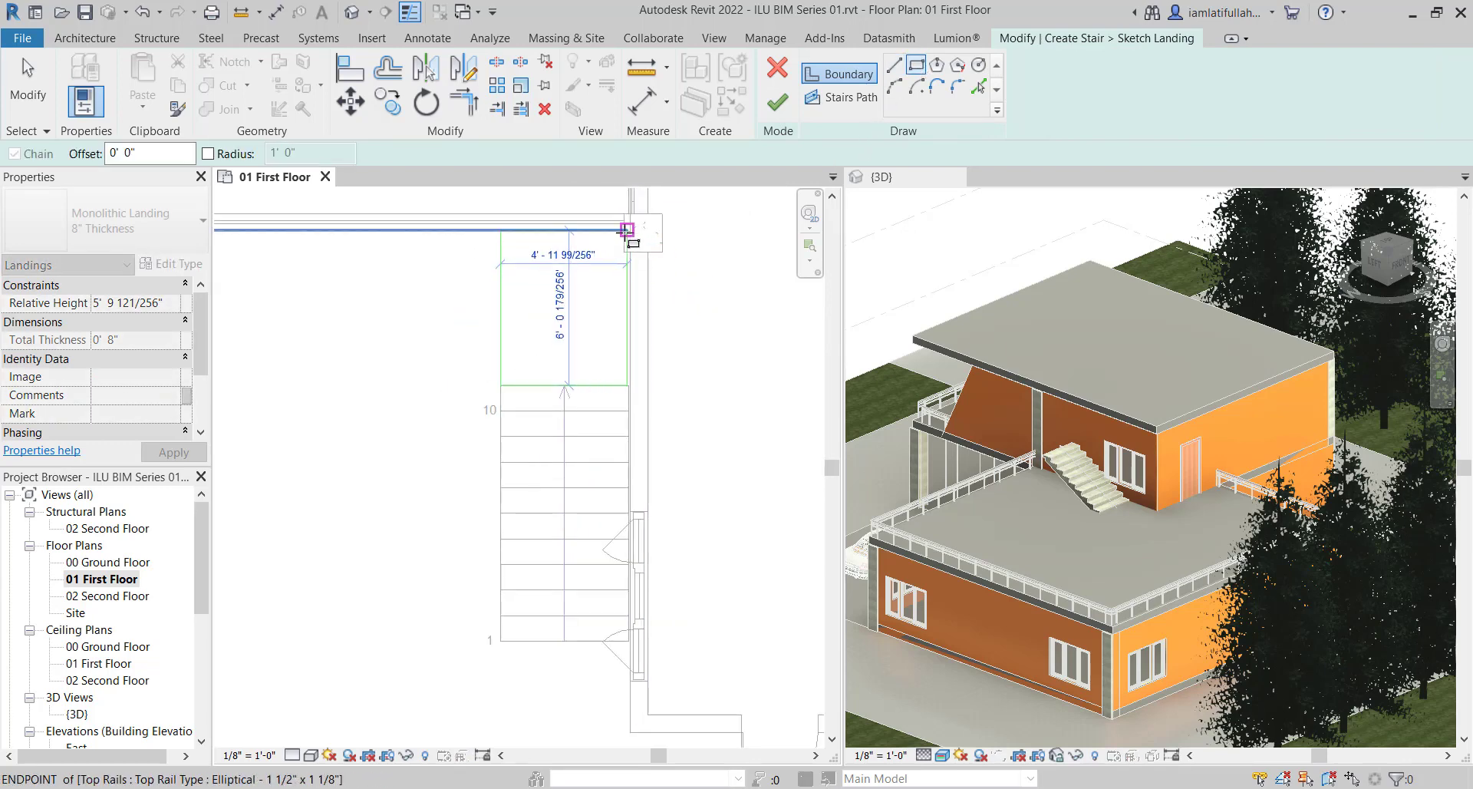
pyautogui.scroll(2, 627, 229)
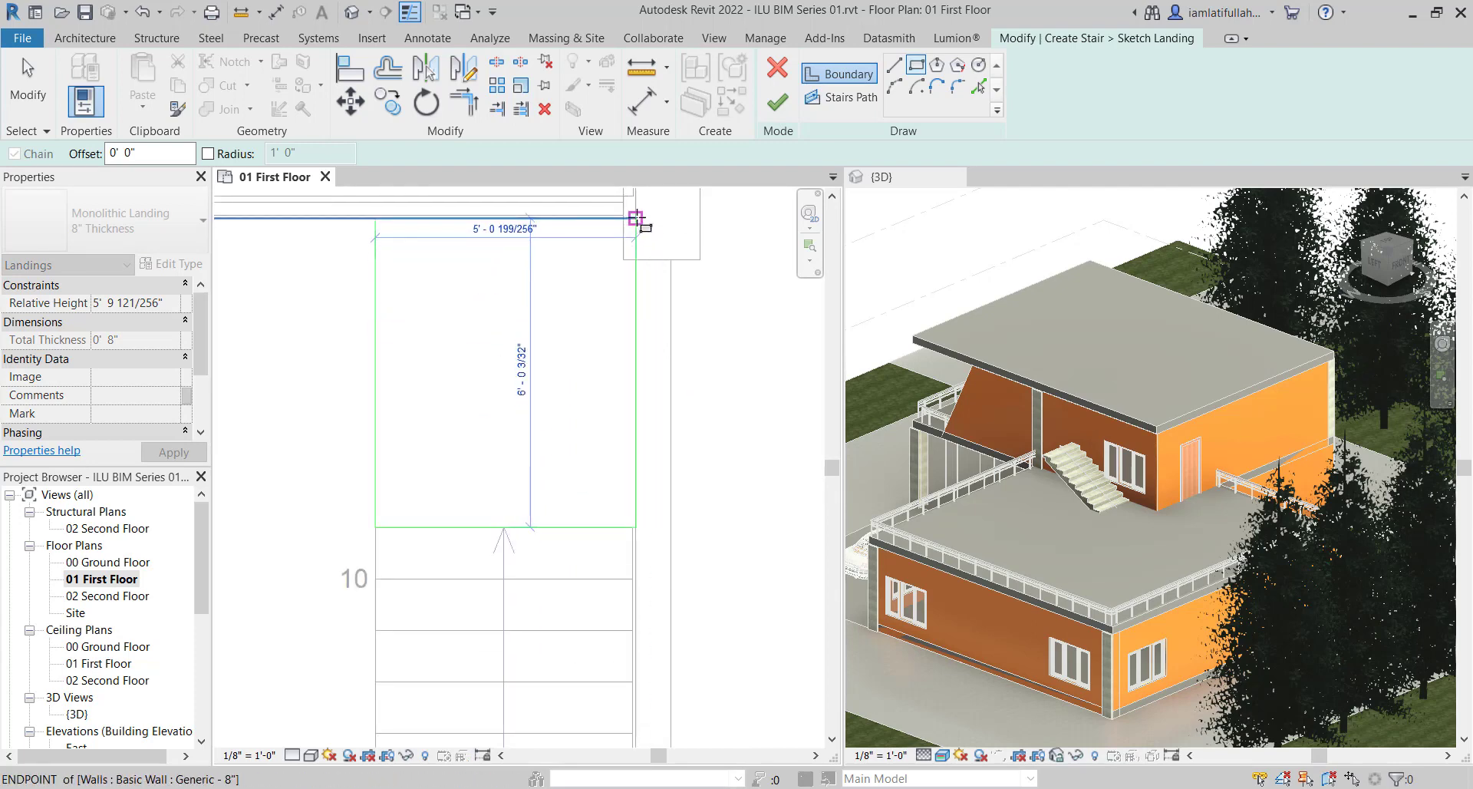
pyautogui.click(658, 218)
pyautogui.scroll(3, 659, 220)
pyautogui.scroll(-2, 581, 301)
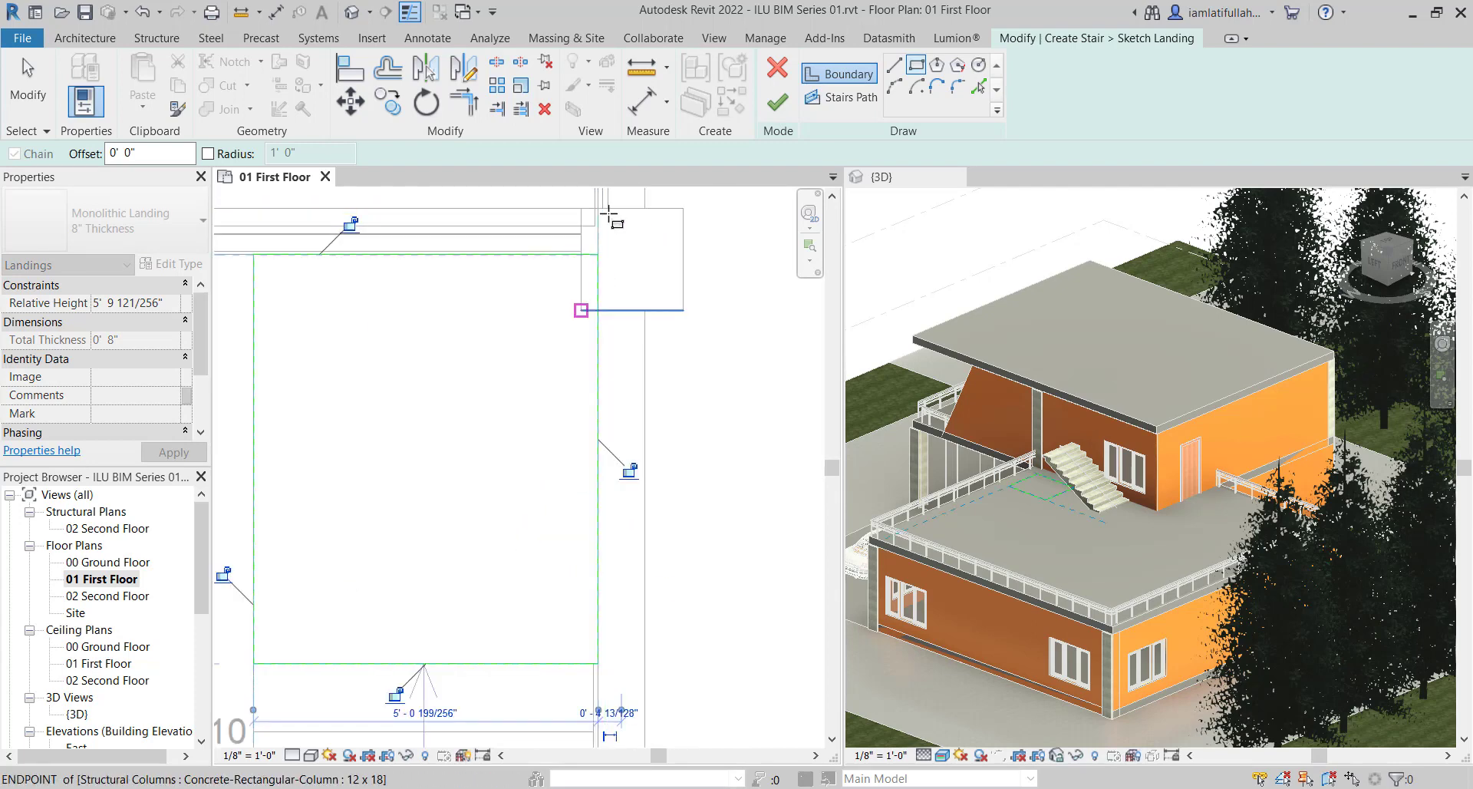
pyautogui.scroll(3, 601, 210)
pyautogui.scroll(1, 567, 274)
pyautogui.press('Escape')
pyautogui.press('Escape')
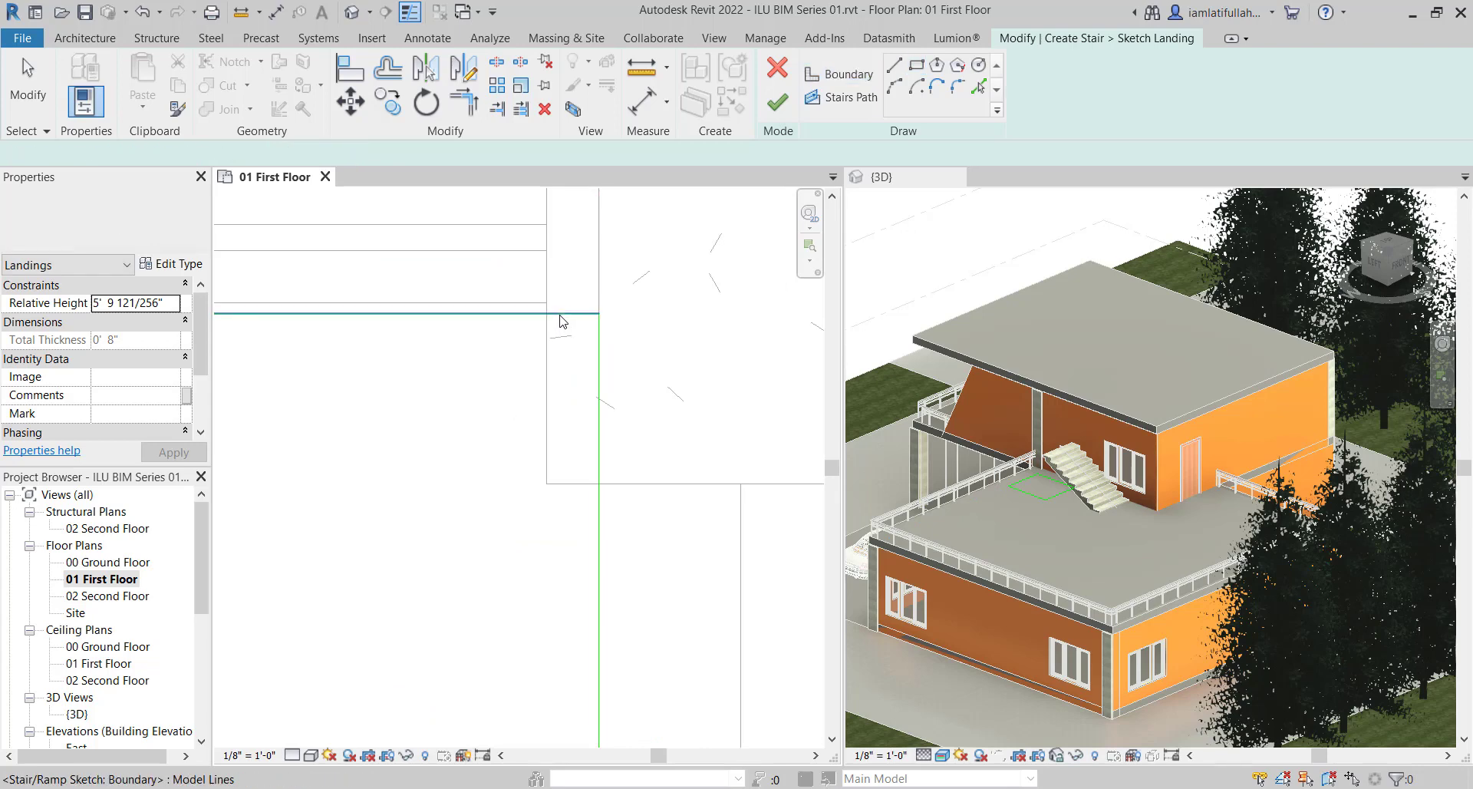
# Nudge the landing's wall-side edge towards the wall and draw two boundary lines following the column's corner, with a 3" return
pyautogui.click(563, 311)
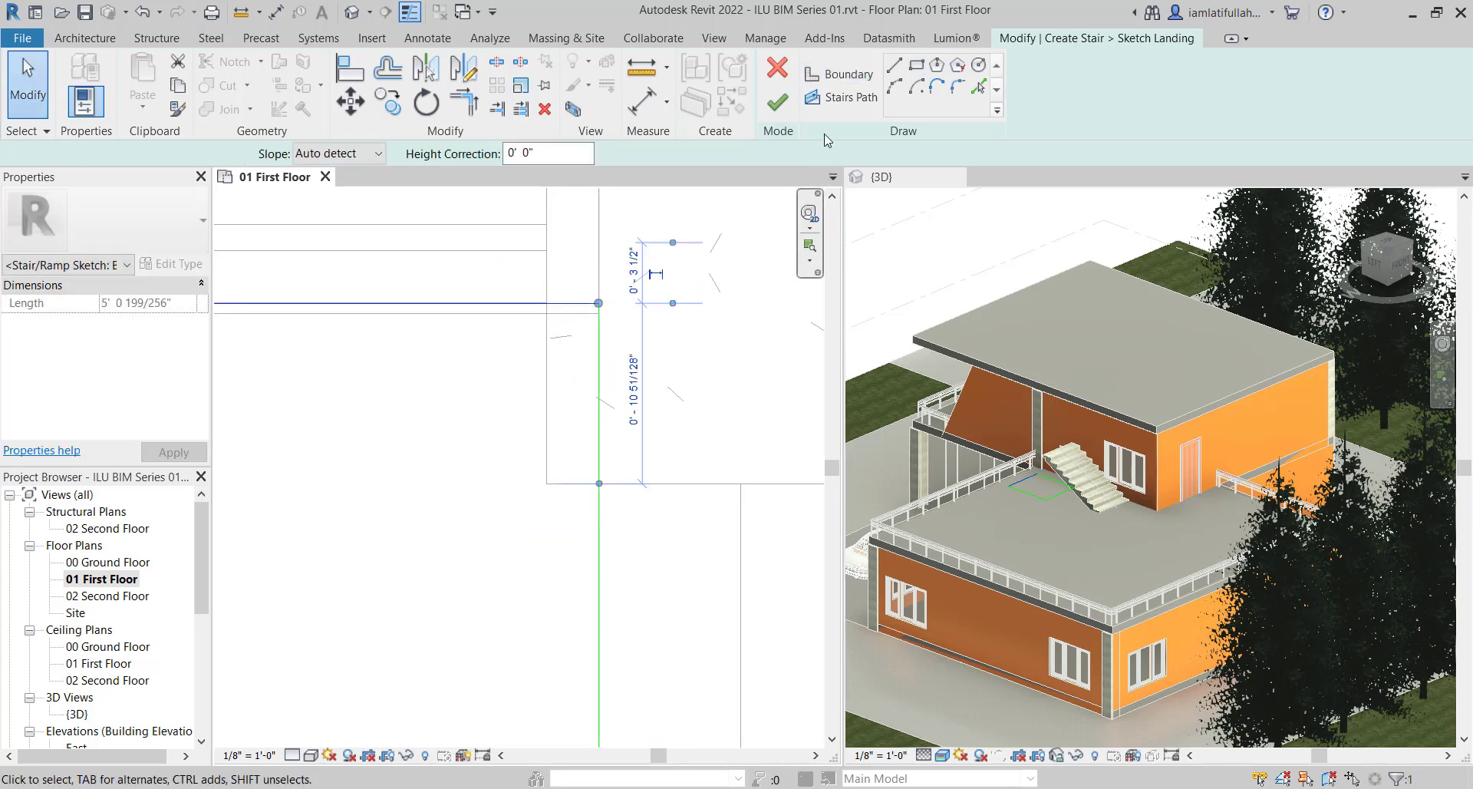
pyautogui.press('Escape')
pyautogui.click(894, 66)
pyautogui.click(547, 303)
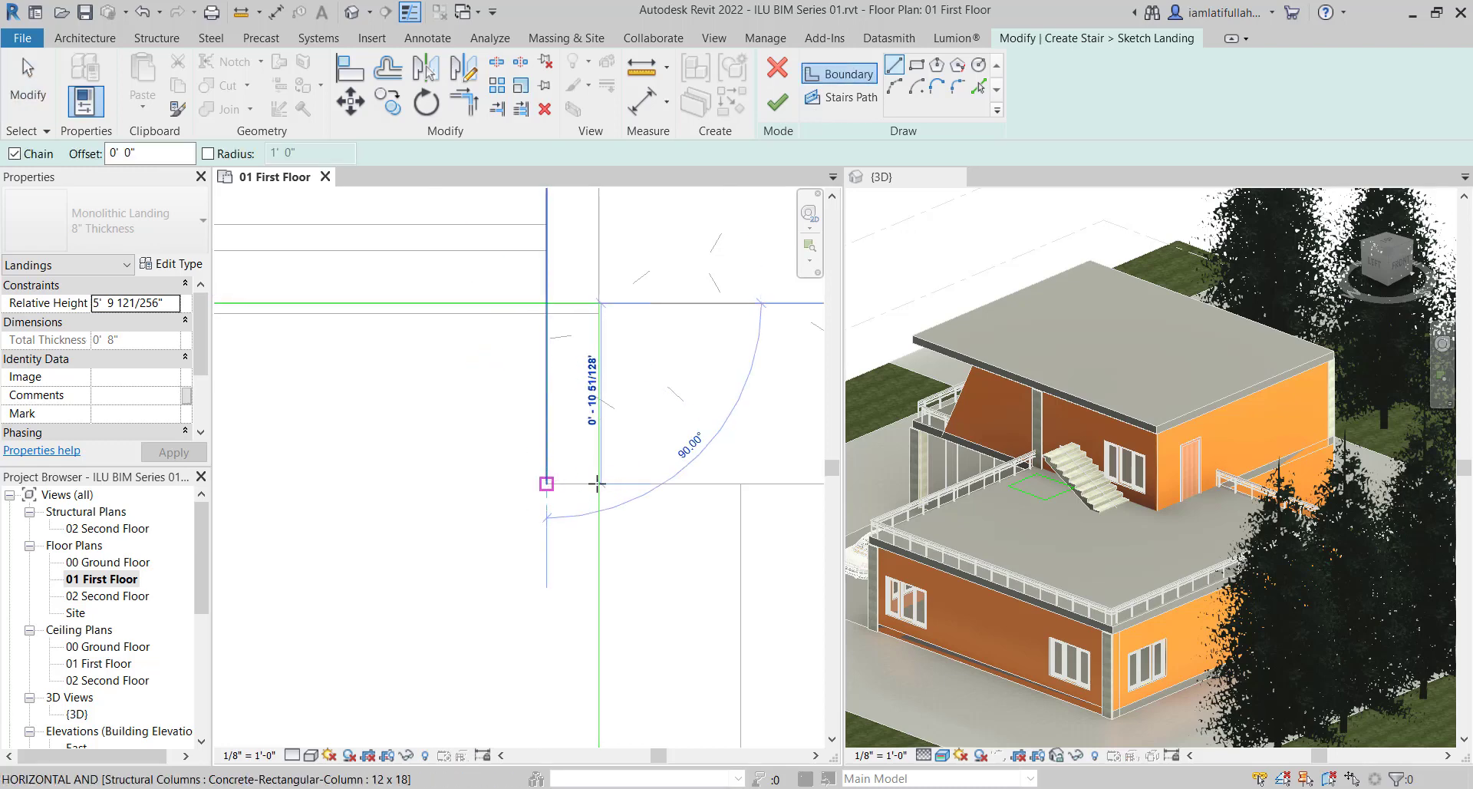
pyautogui.click(546, 483)
pyautogui.click(599, 484)
pyautogui.press('Escape')
pyautogui.press('Escape')
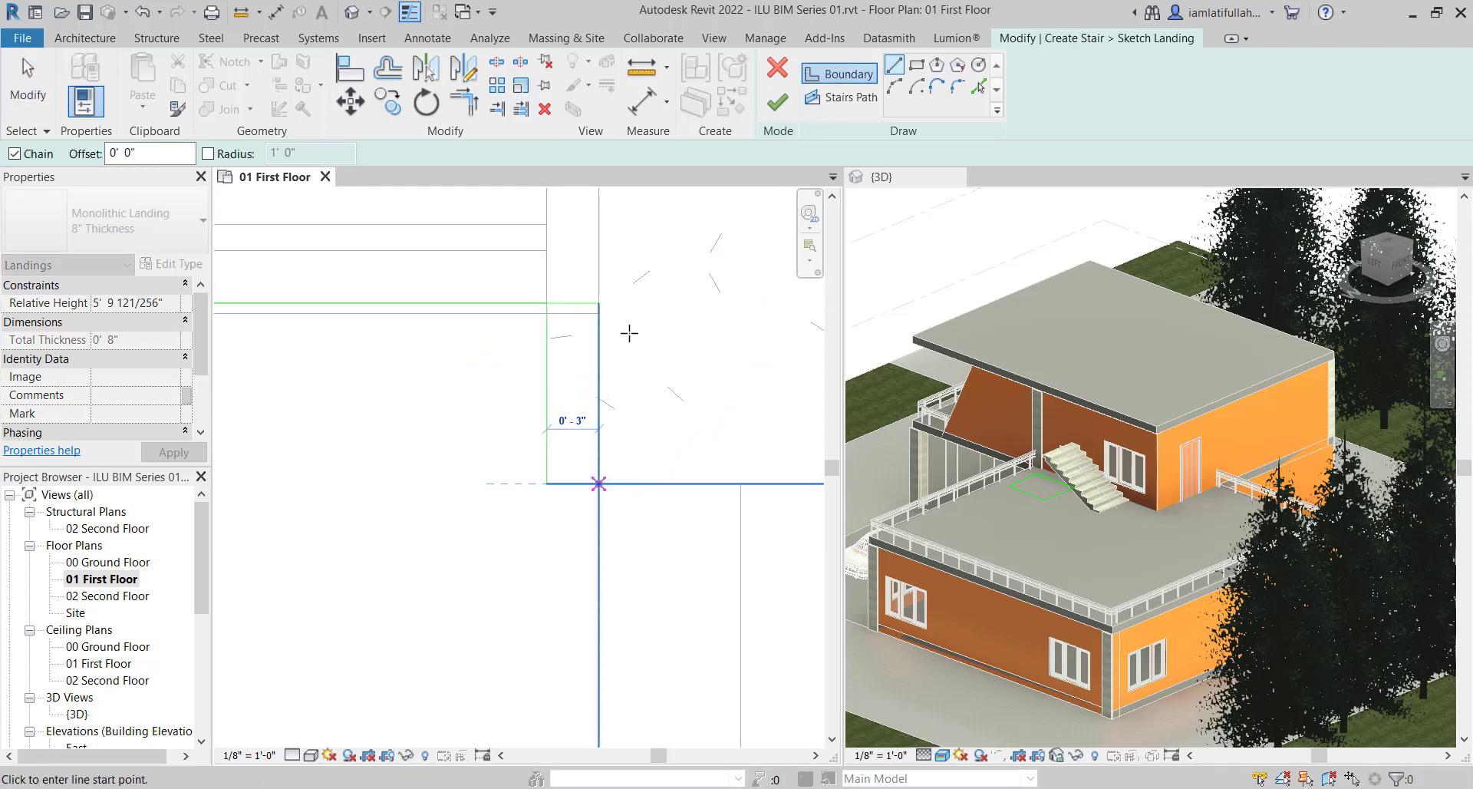
# Trim the landing boundary into a closed outline notched around the column and finish the landing sketch
pyautogui.click(464, 102)
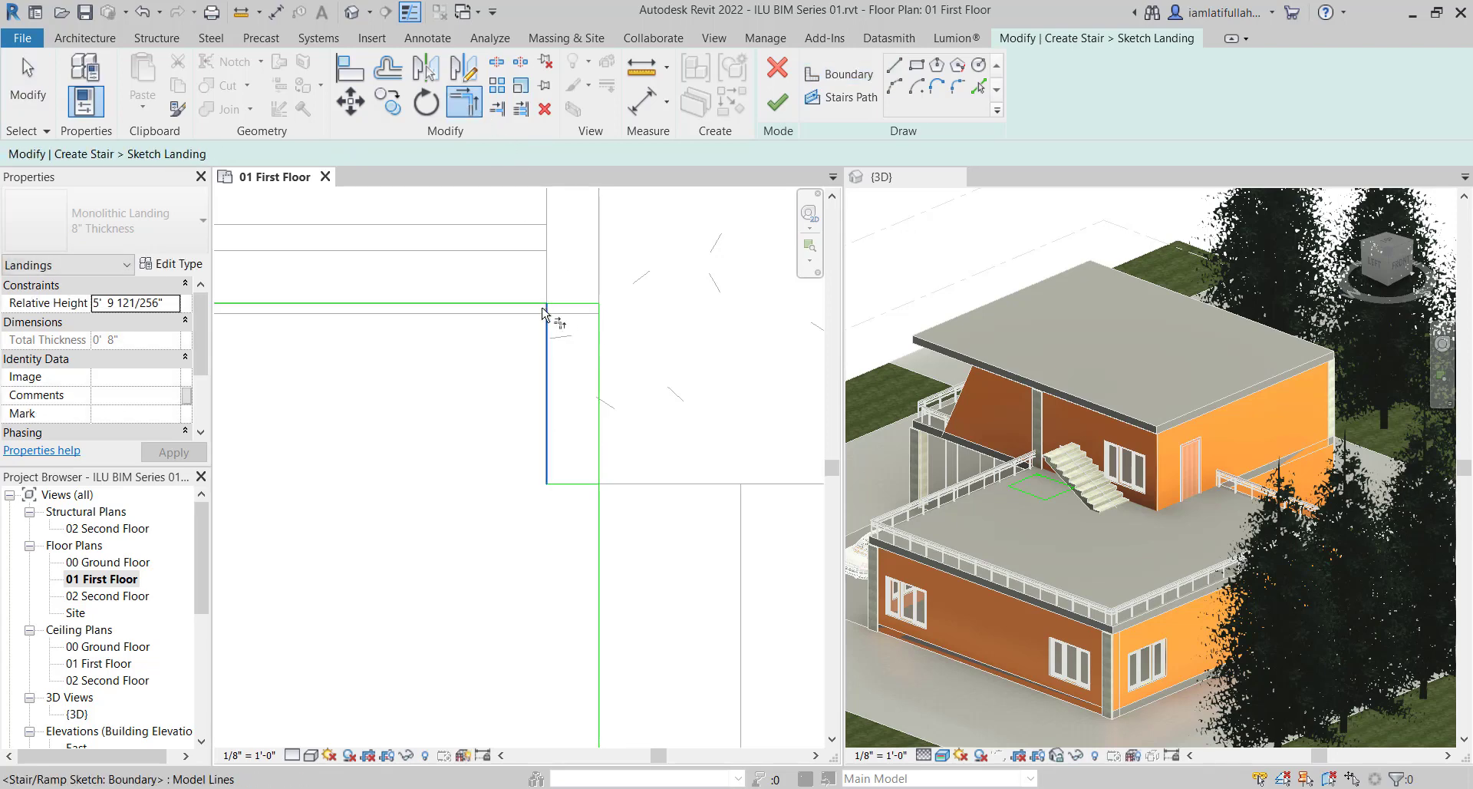
pyautogui.click(589, 487)
pyautogui.click(600, 513)
pyautogui.scroll(-3, 686, 369)
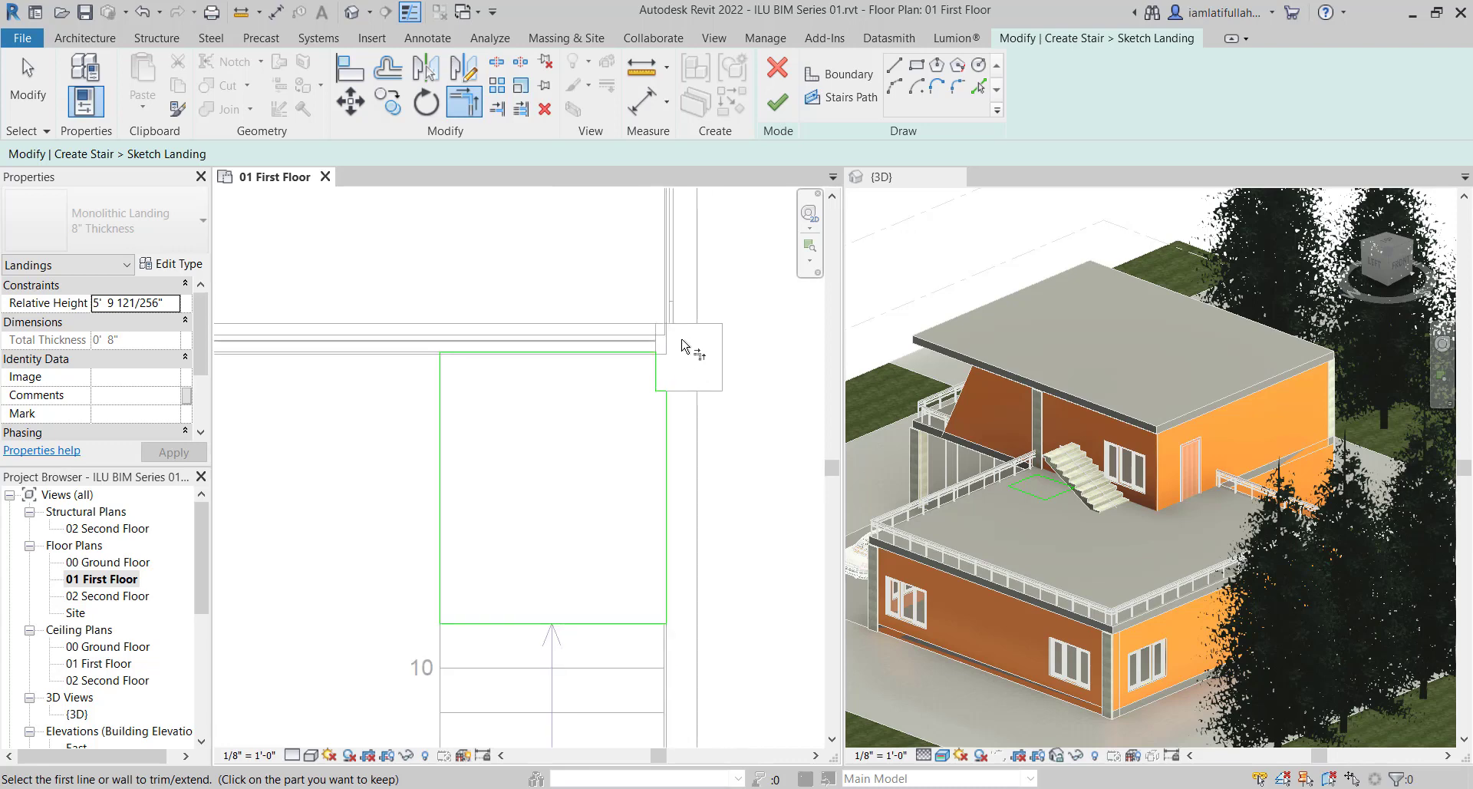
pyautogui.click(777, 102)
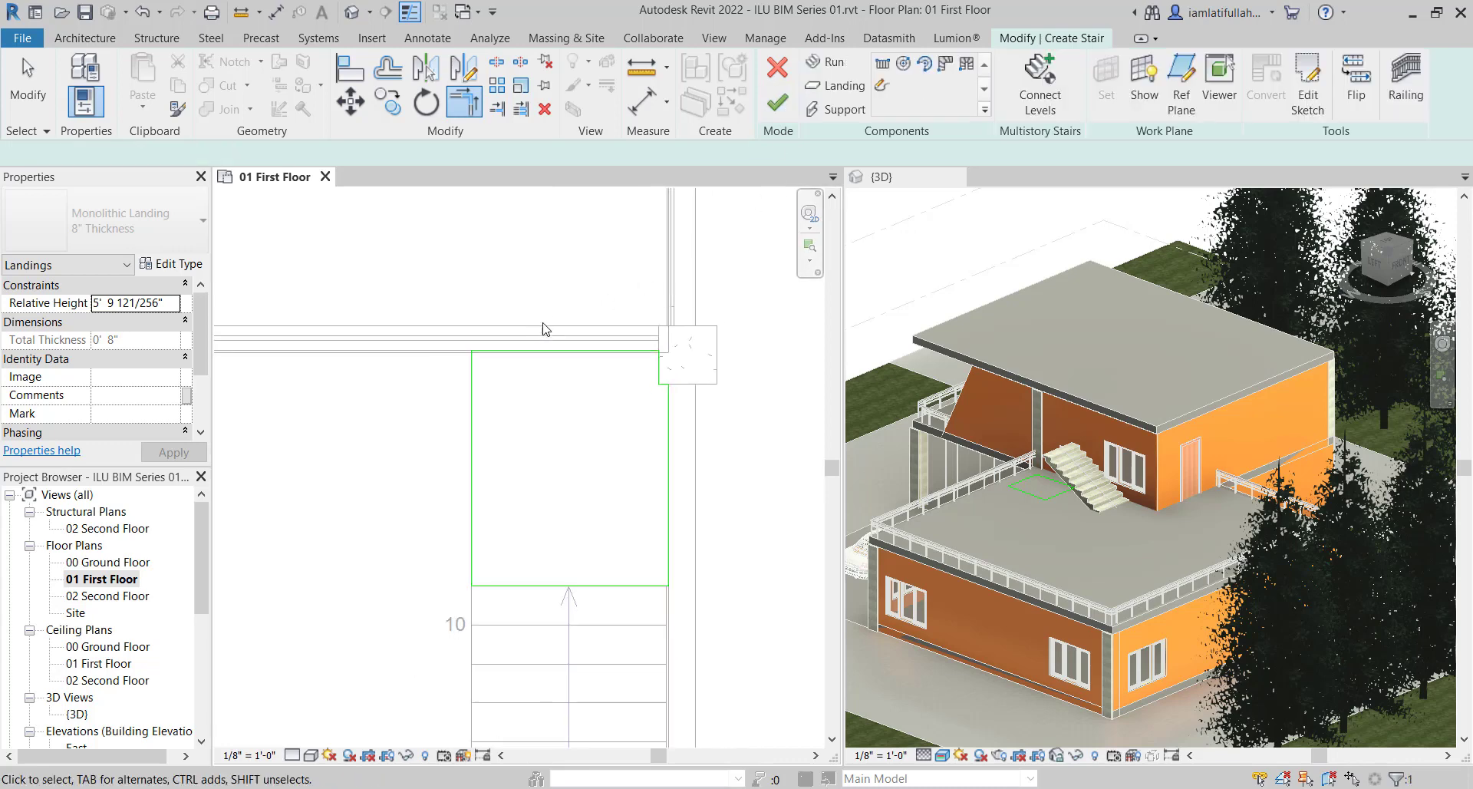
# Place a straight 9-riser run, 5' 0" wide and 9' 0" long, from the landing along the adjoining wall, leading away from the column
pyautogui.click(826, 61)
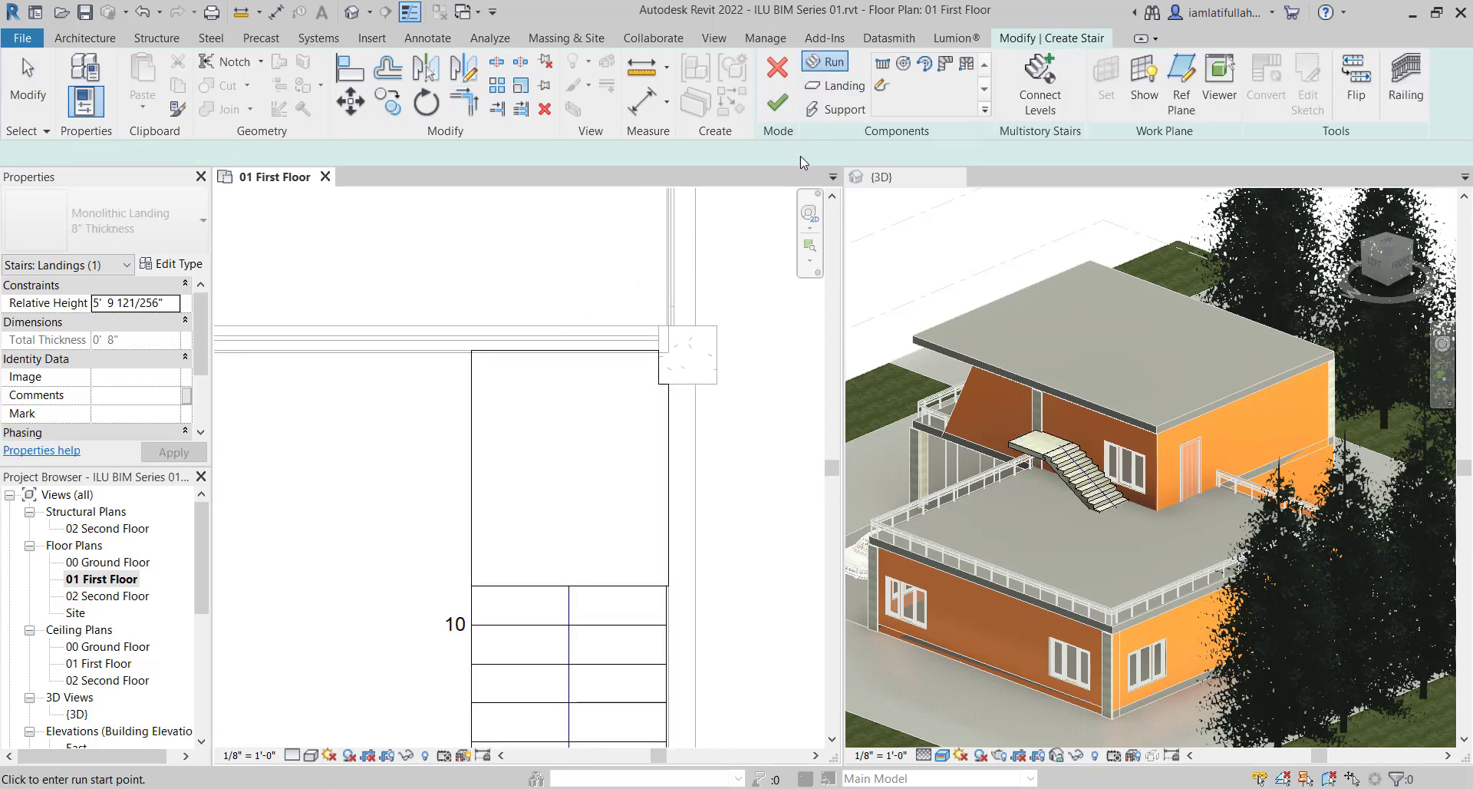
pyautogui.scroll(-2, 483, 461)
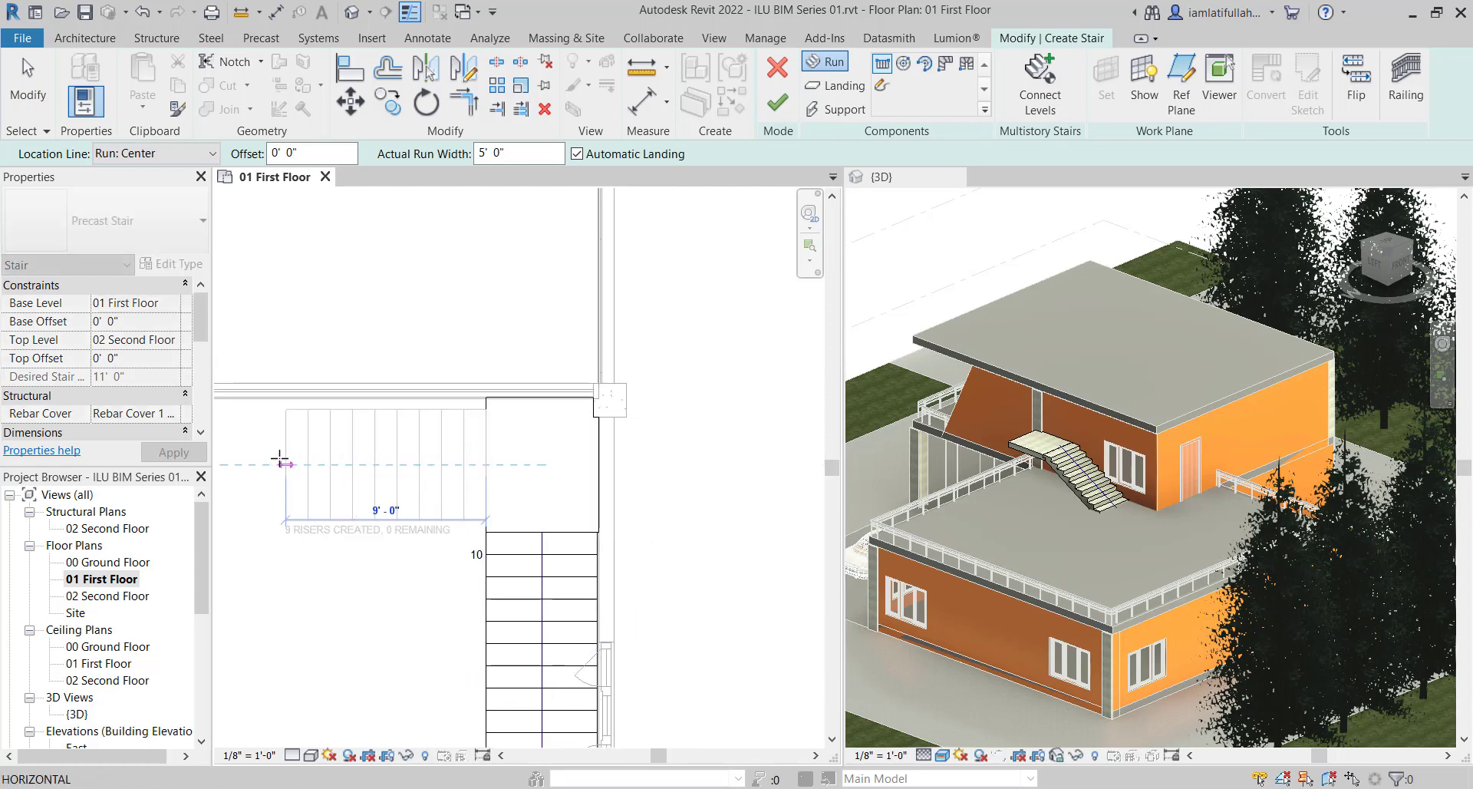
pyautogui.click(280, 460)
pyautogui.press('Escape')
pyautogui.scroll(-1, 515, 329)
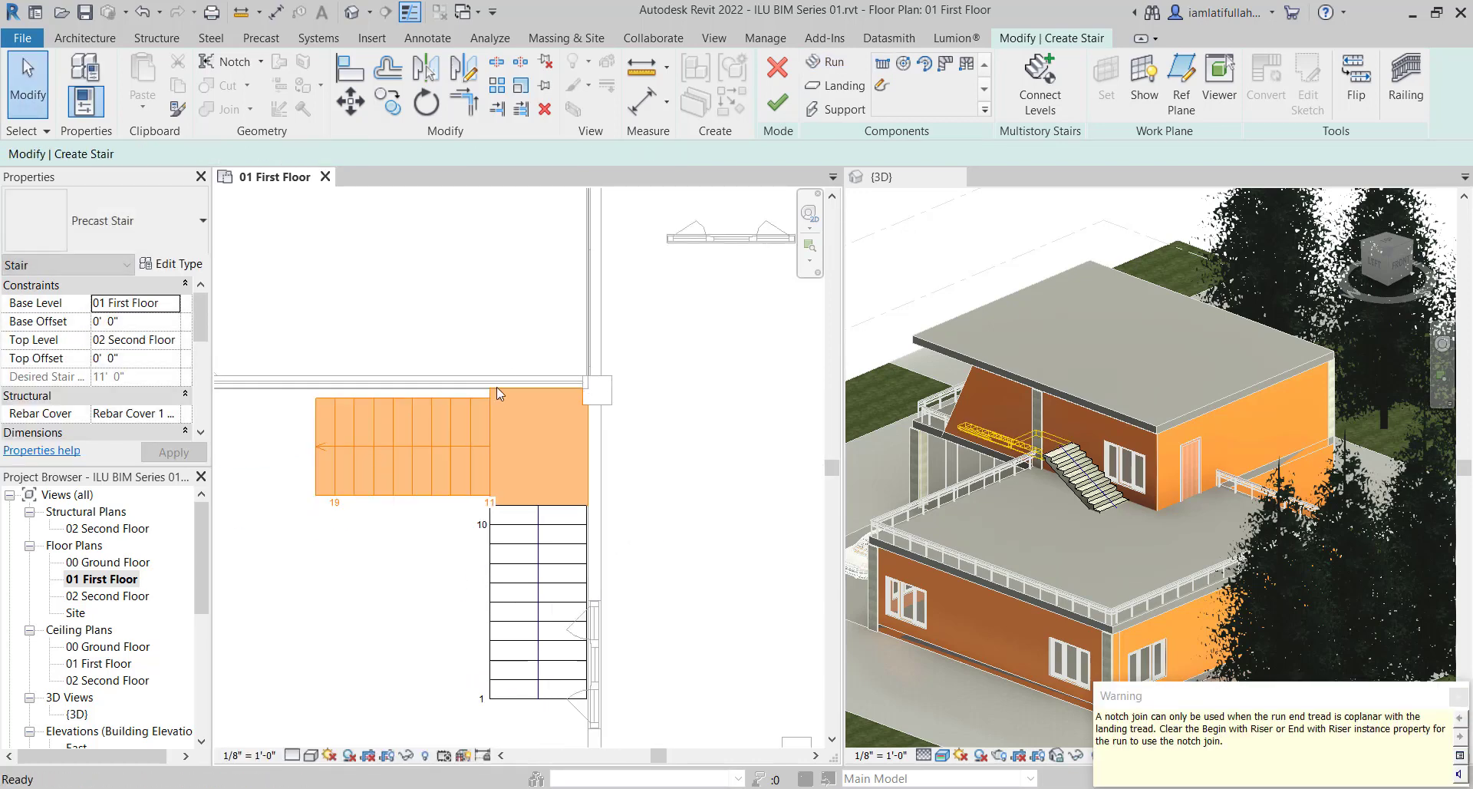
# Move the upper run by its corner so that its wall-side edge lines up with the landing's corner
pyautogui.click(459, 410)
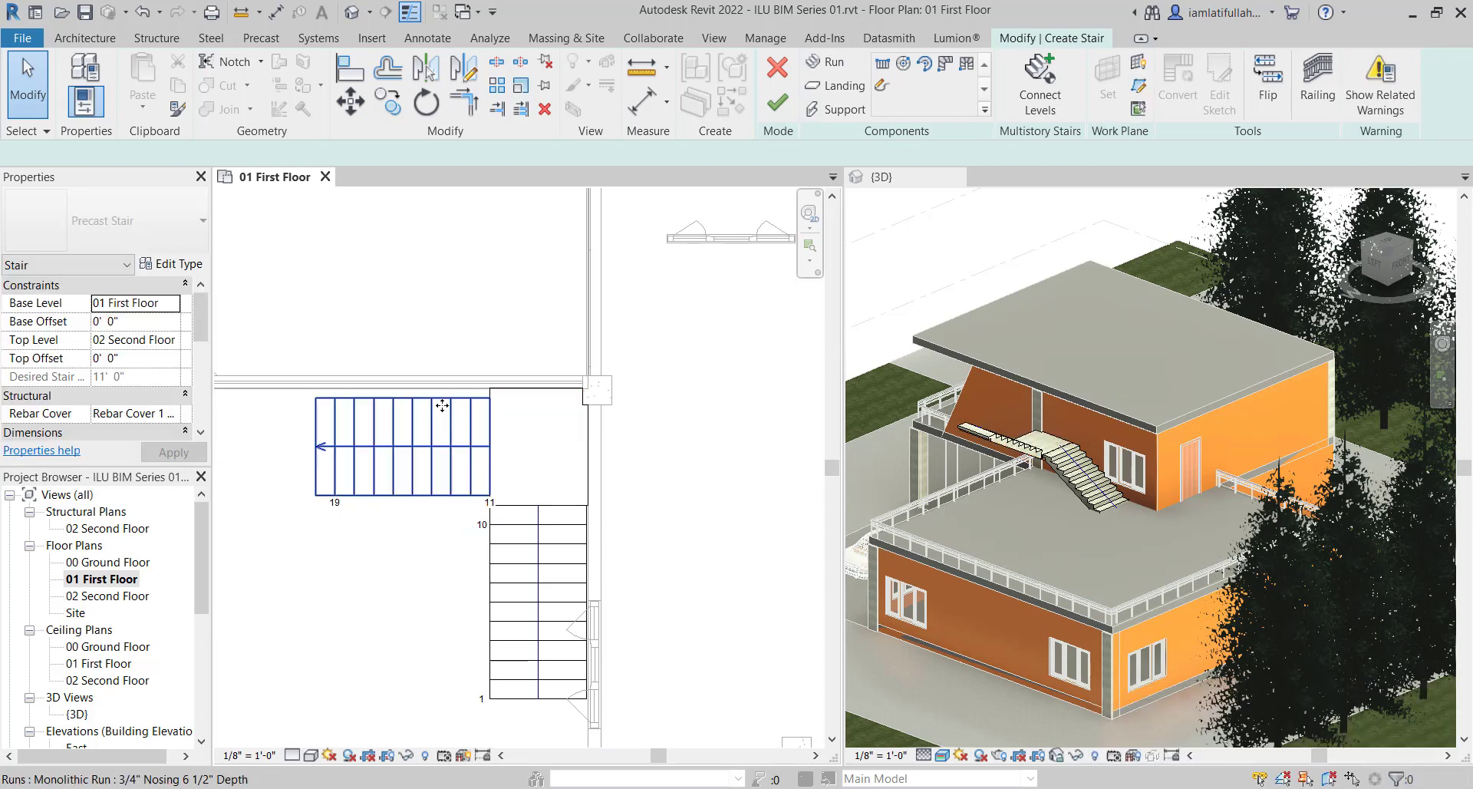
pyautogui.click(442, 405)
pyautogui.scroll(1, 442, 405)
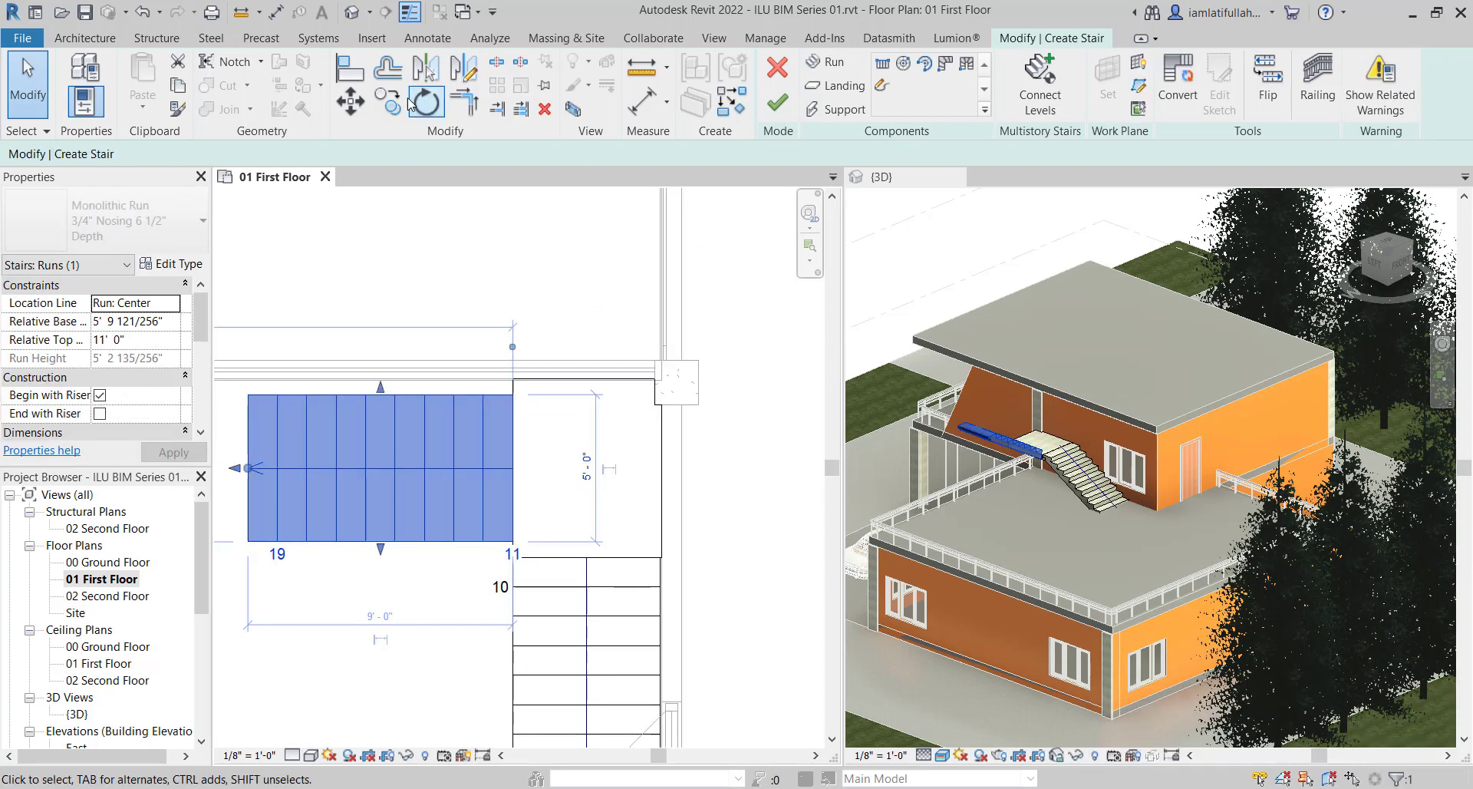
pyautogui.click(358, 105)
pyautogui.scroll(1, 510, 417)
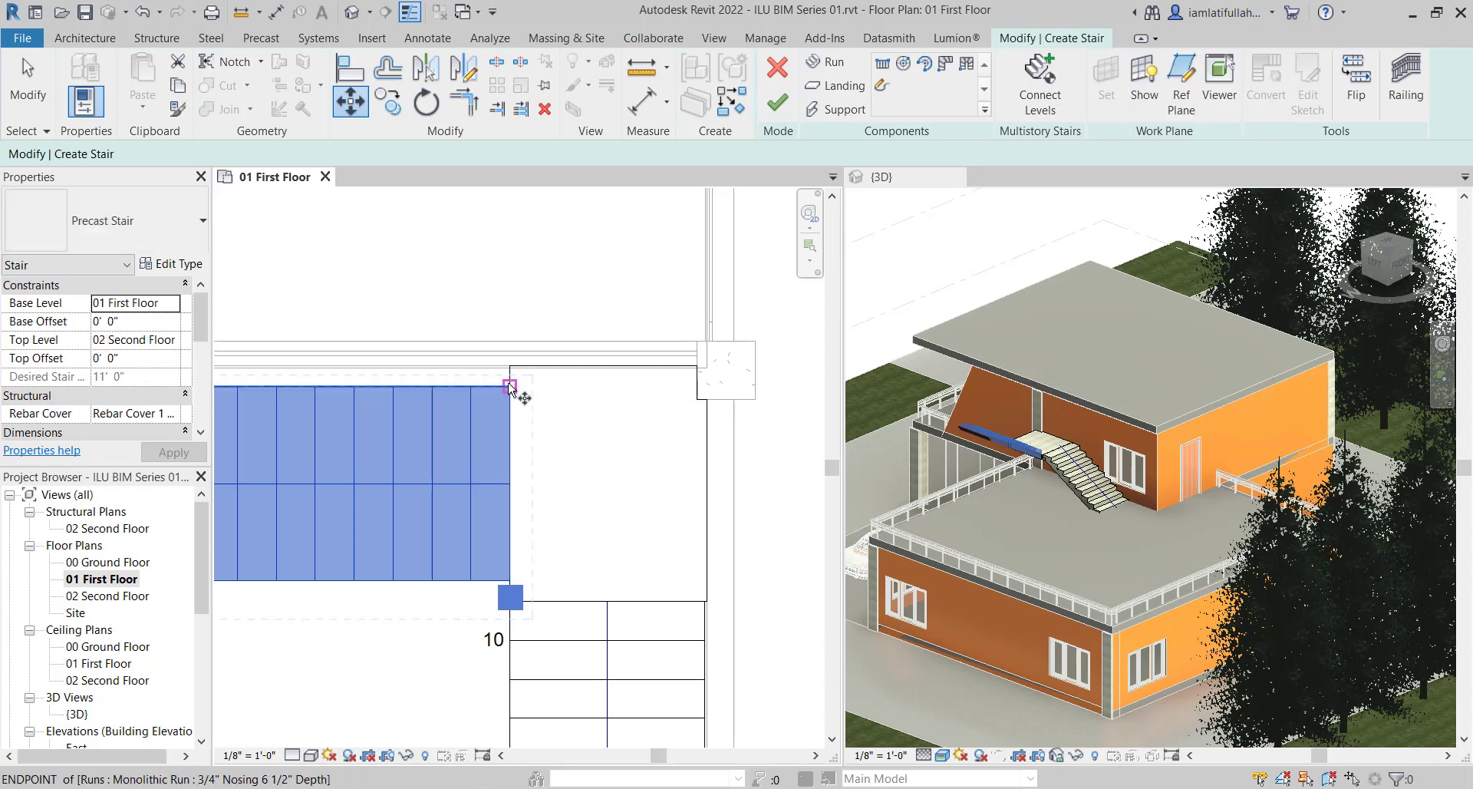
pyautogui.click(511, 388)
pyautogui.click(509, 368)
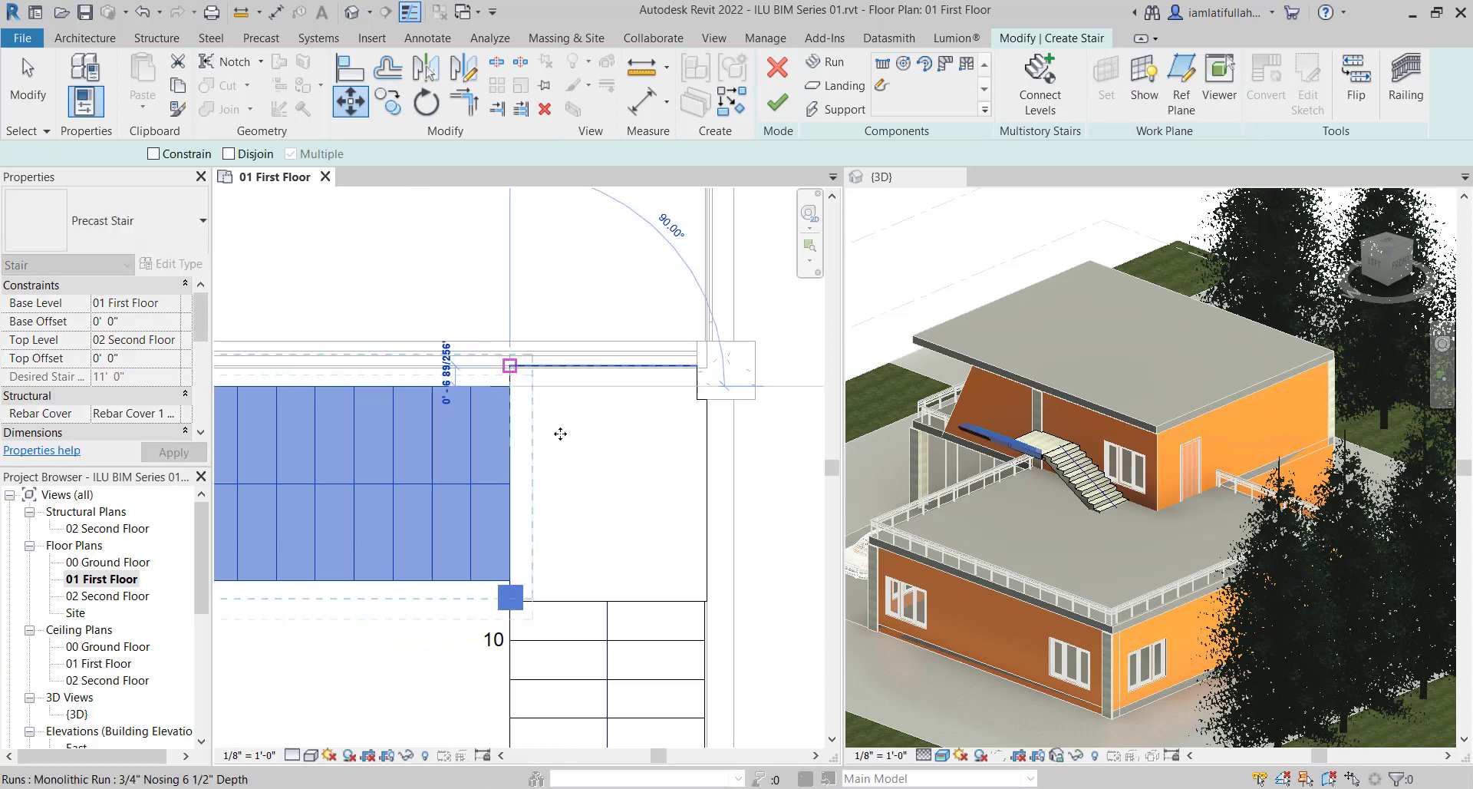
pyautogui.scroll(-2, 563, 430)
pyautogui.scroll(-2, 541, 345)
pyautogui.press('Escape')
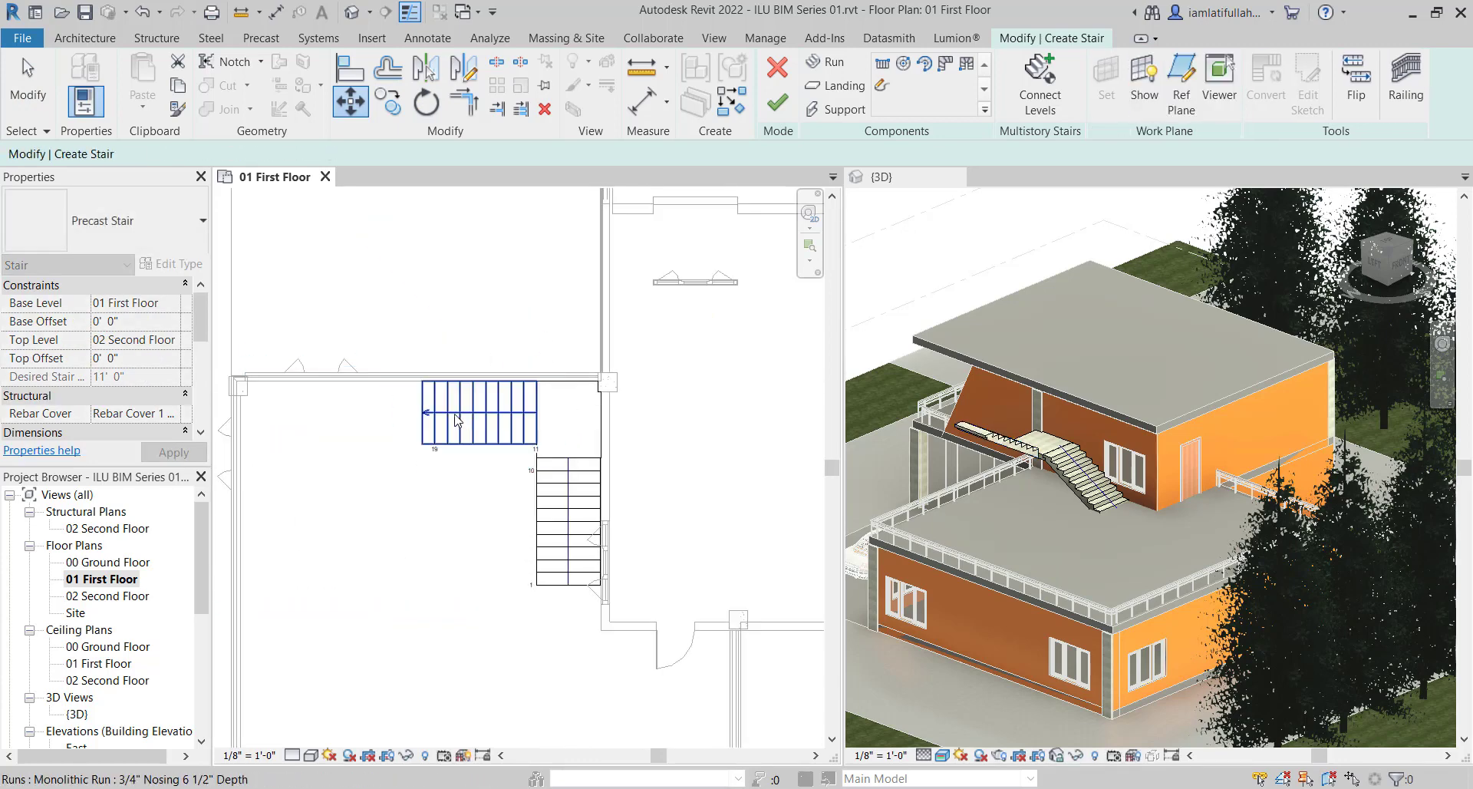
pyautogui.scroll(2, 575, 564)
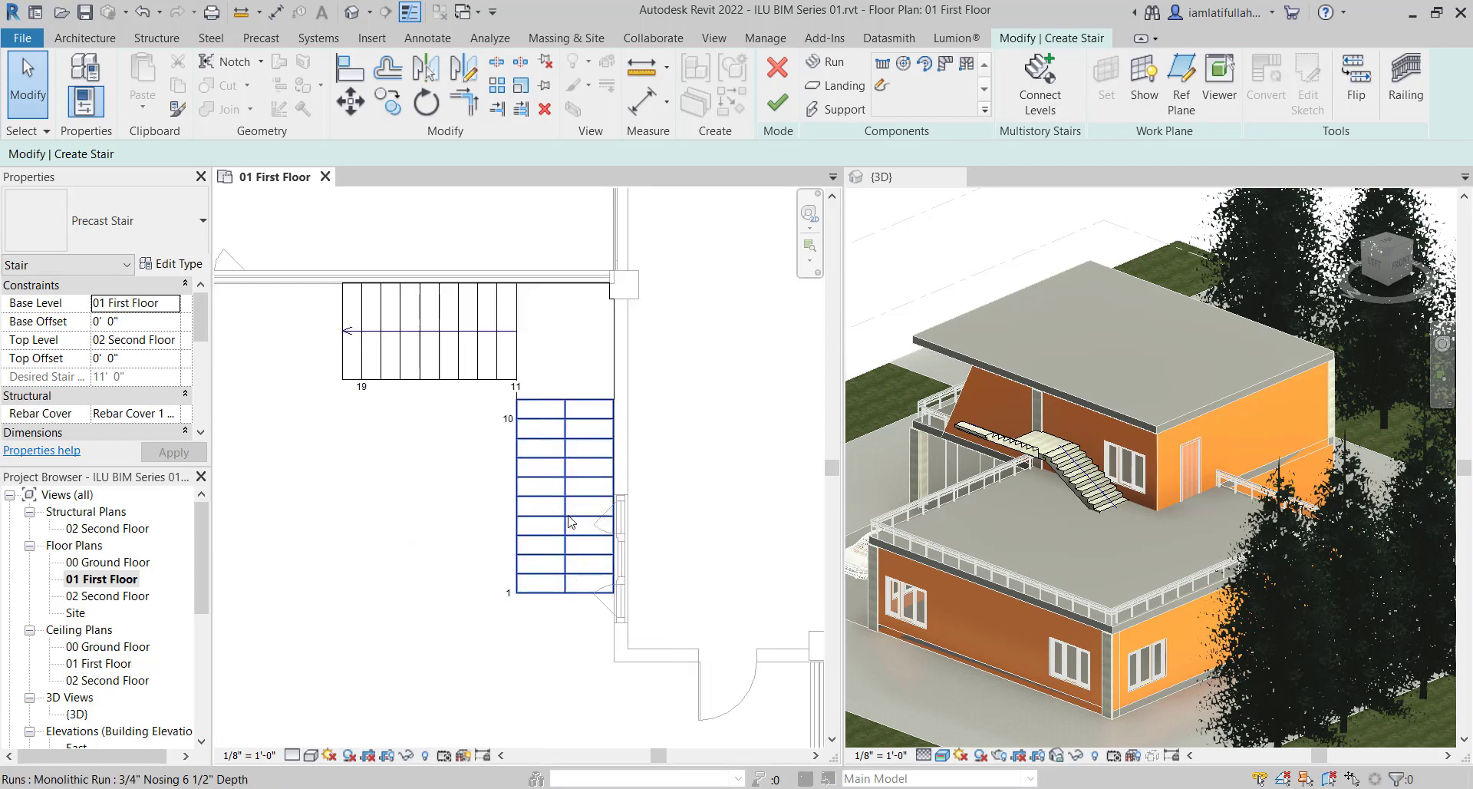
pyautogui.click(568, 516)
pyautogui.scroll(1, 568, 516)
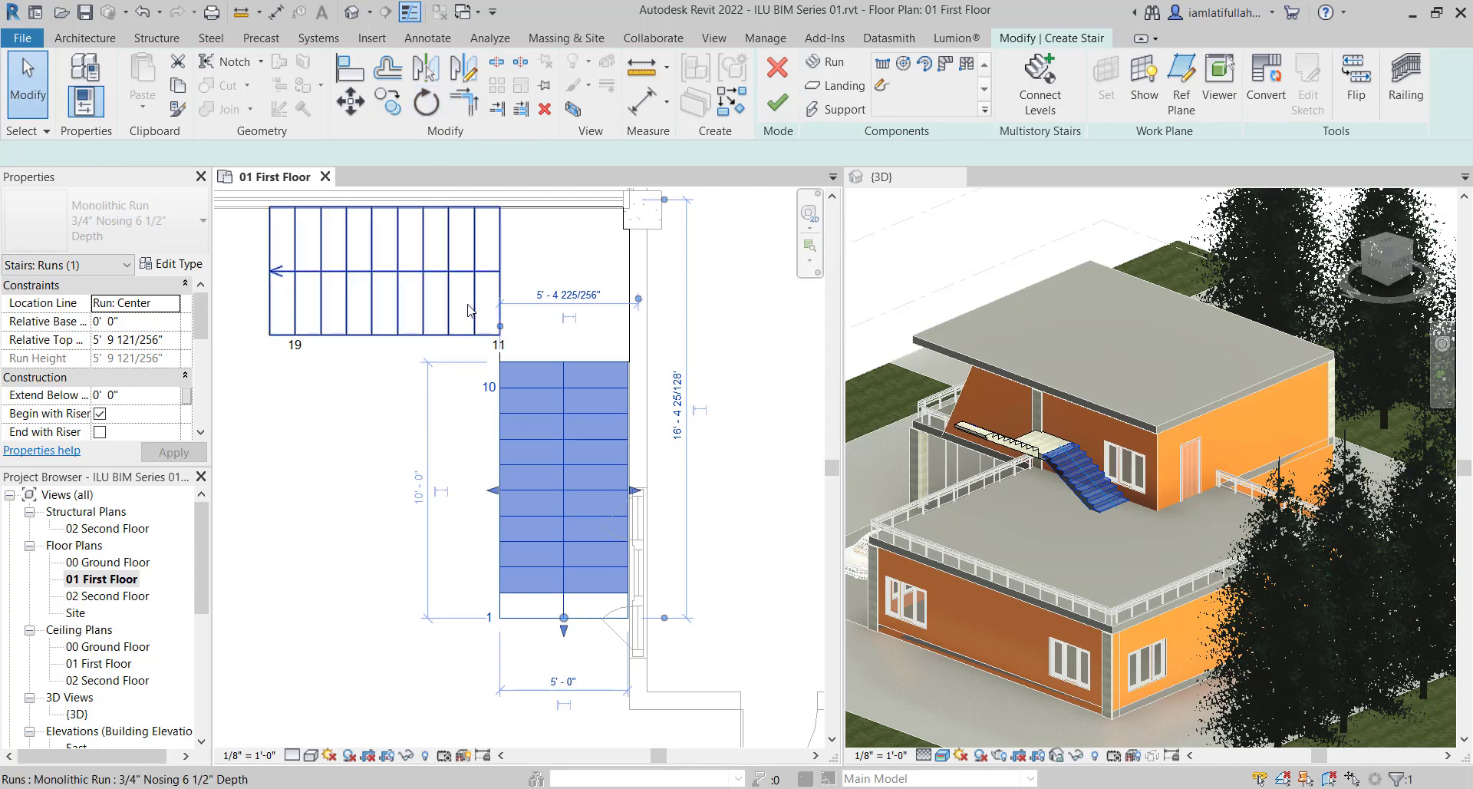
pyautogui.press('Escape')
# Rotate the upper run half a turn so its direction reverses, and unjoin it from the landing
pyautogui.click(424, 309)
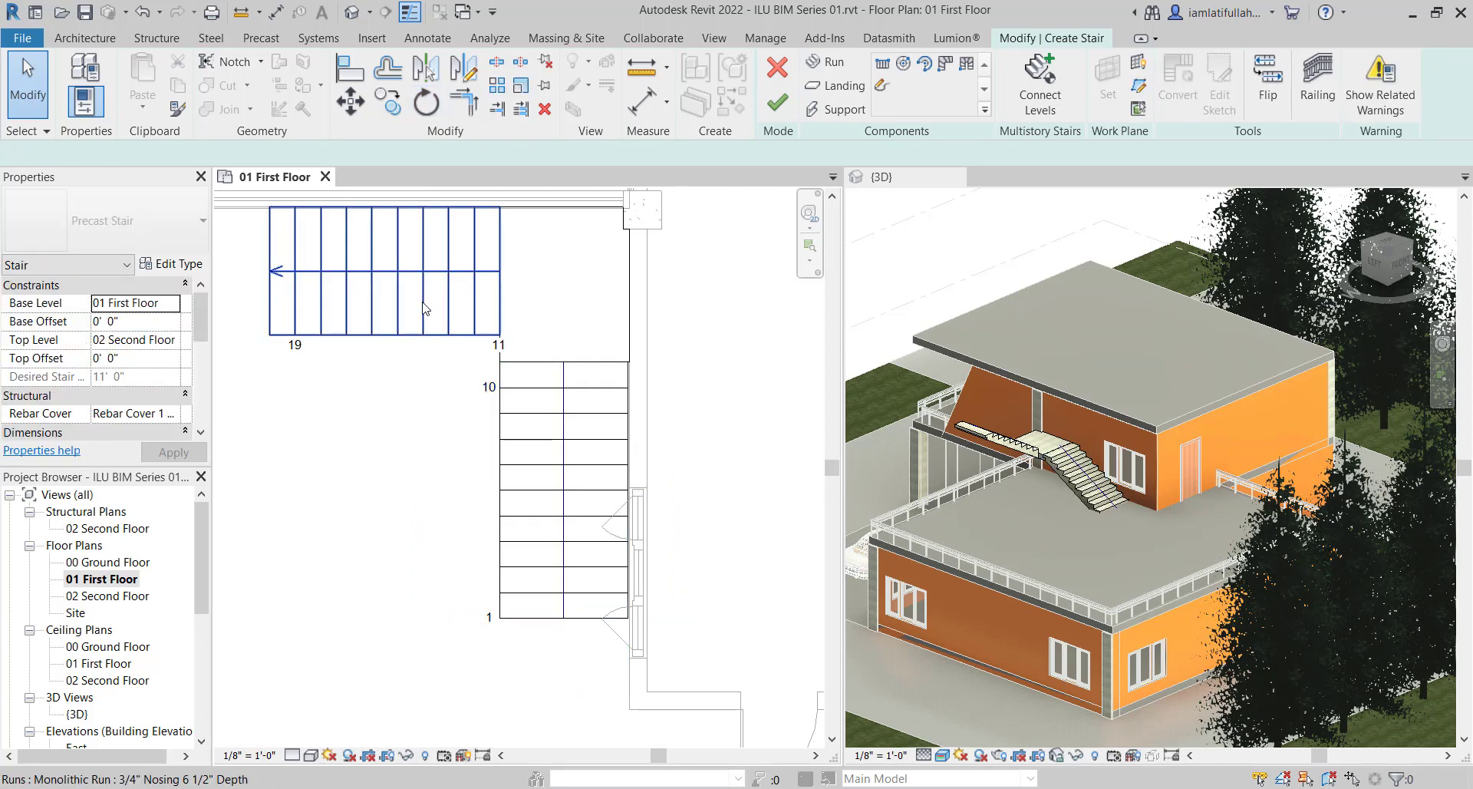
pyautogui.scroll(-2, 453, 399)
pyautogui.scroll(1, 292, 261)
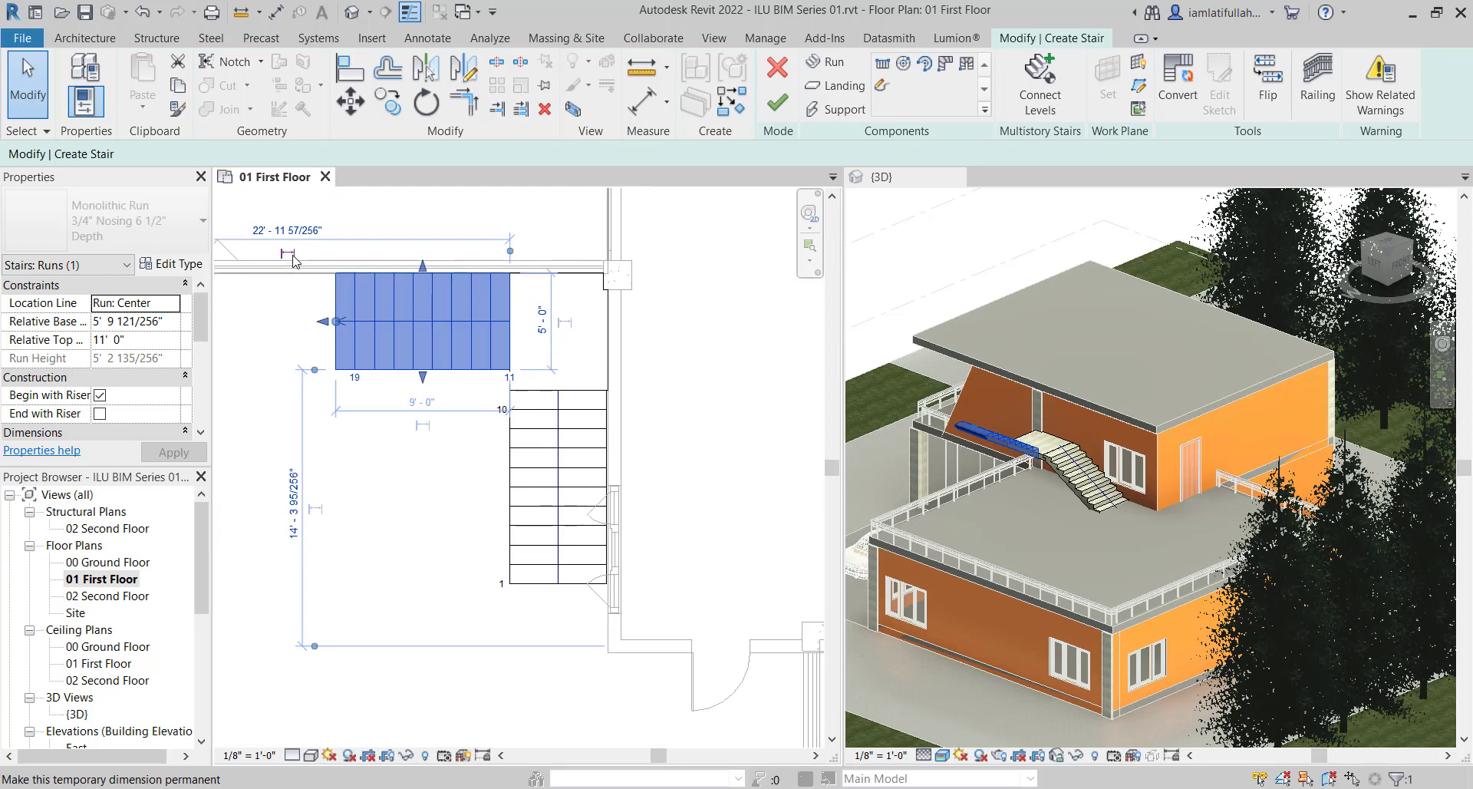
pyautogui.scroll(1, 292, 257)
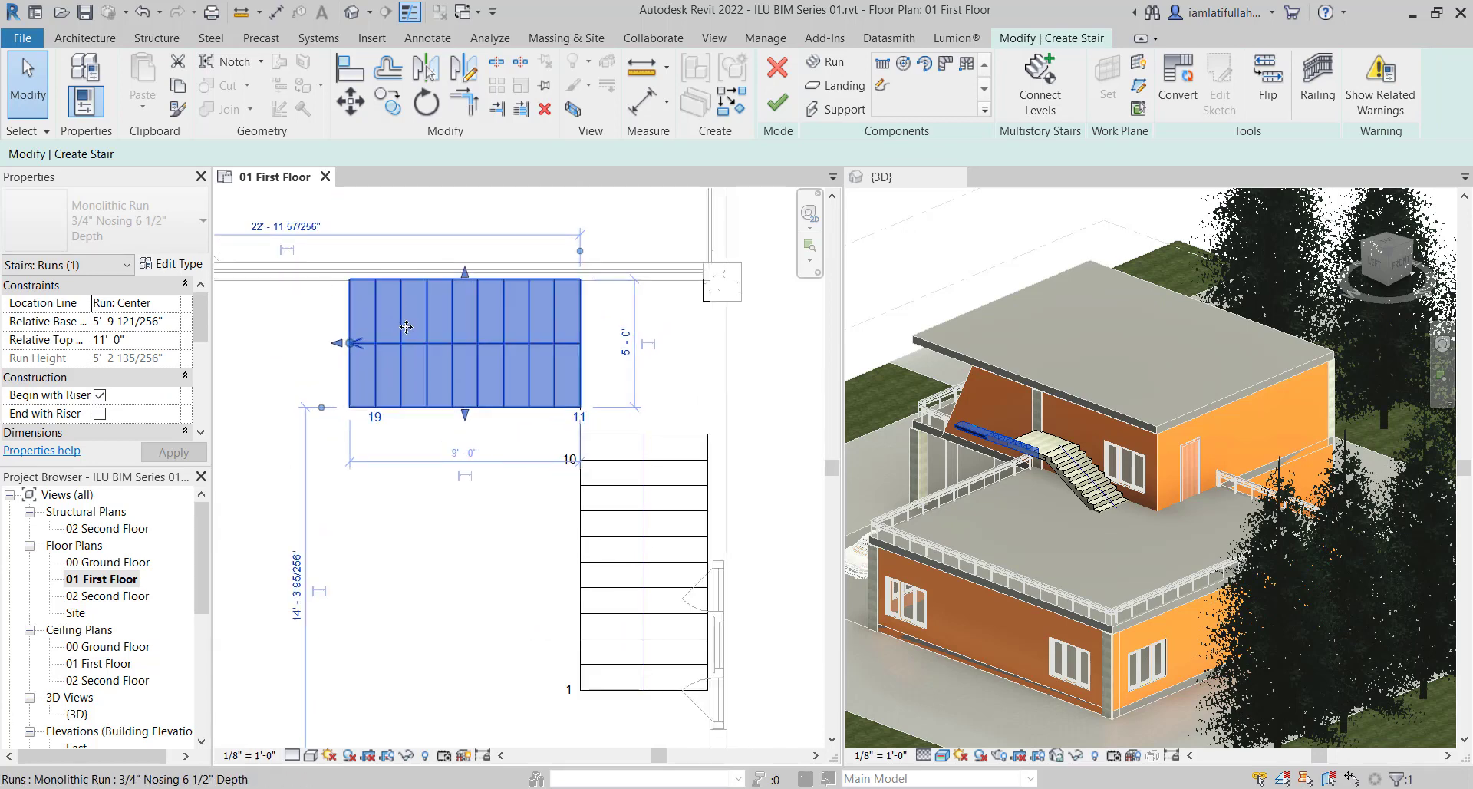
pyautogui.click(427, 102)
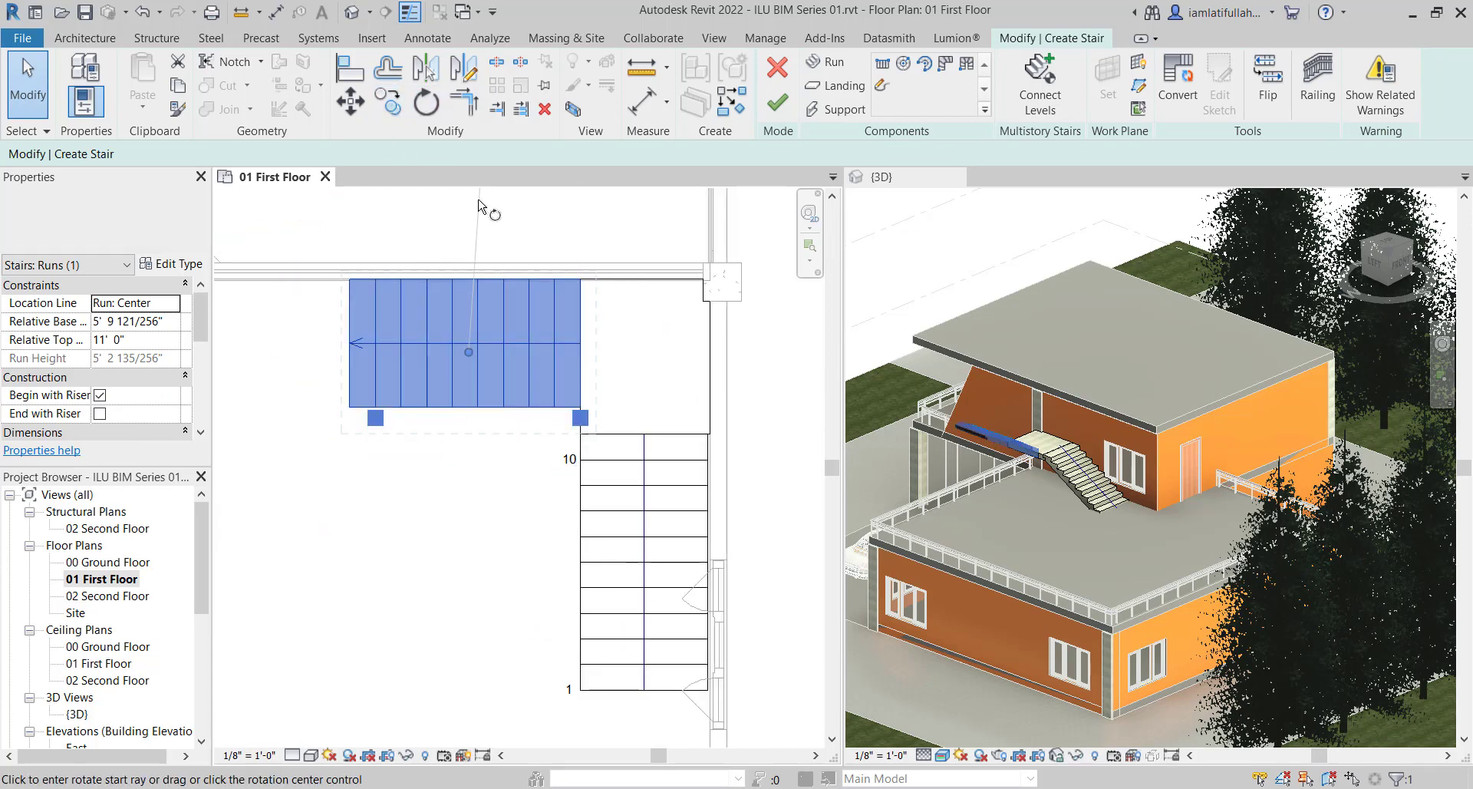
pyautogui.click(469, 197)
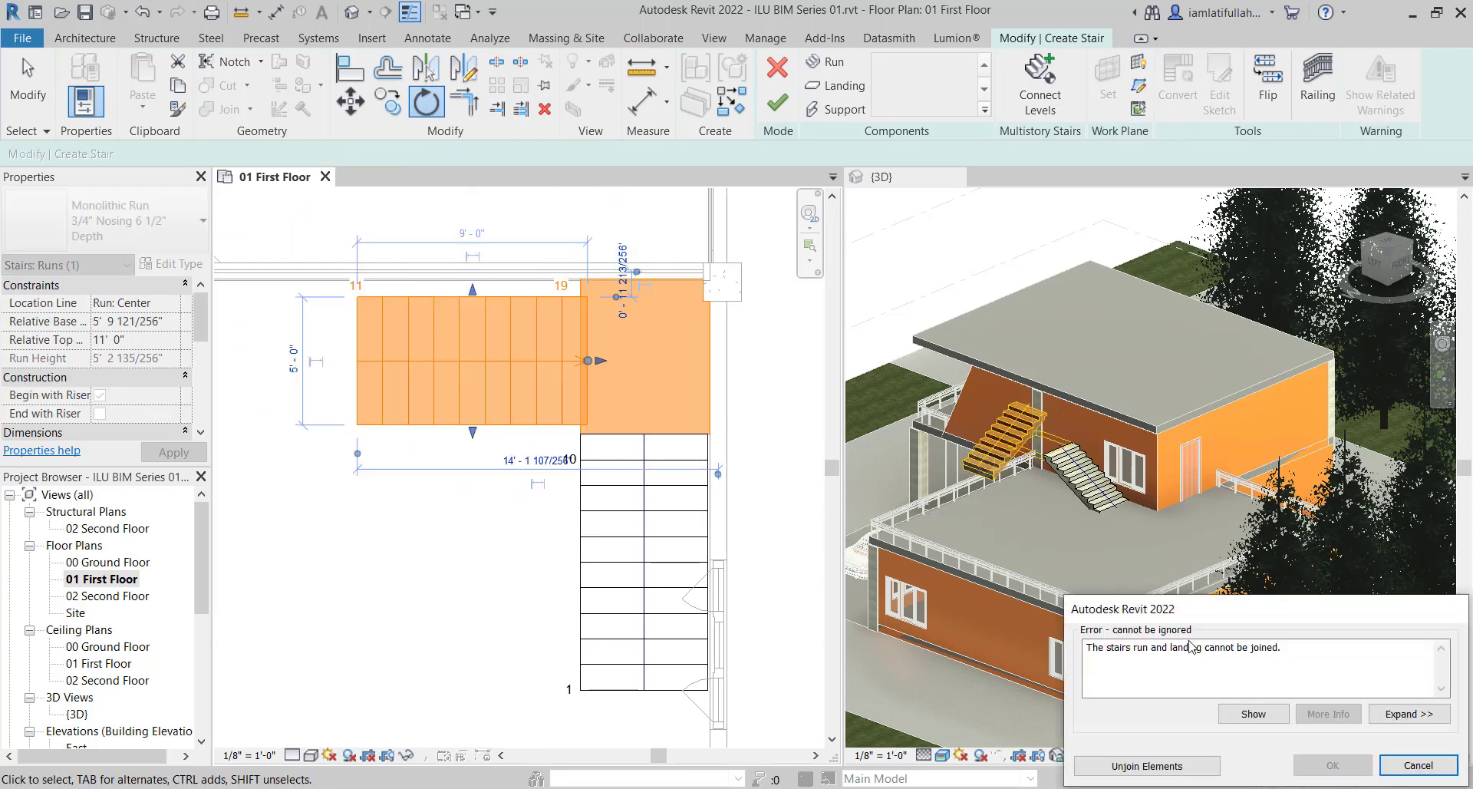
pyautogui.click(1168, 766)
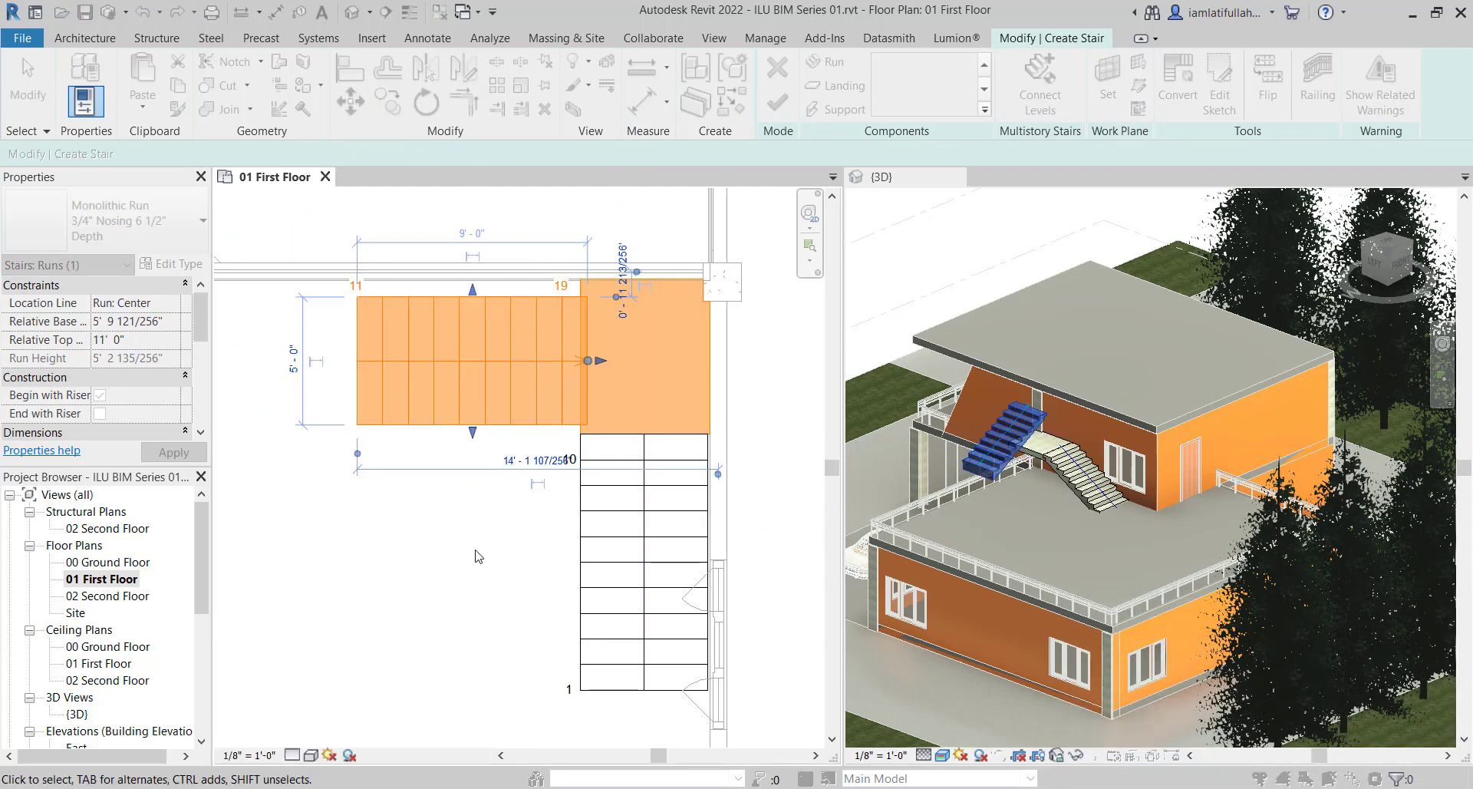
# Rotate the lower run half a turn about its centre and finish the stair
pyautogui.click(657, 534)
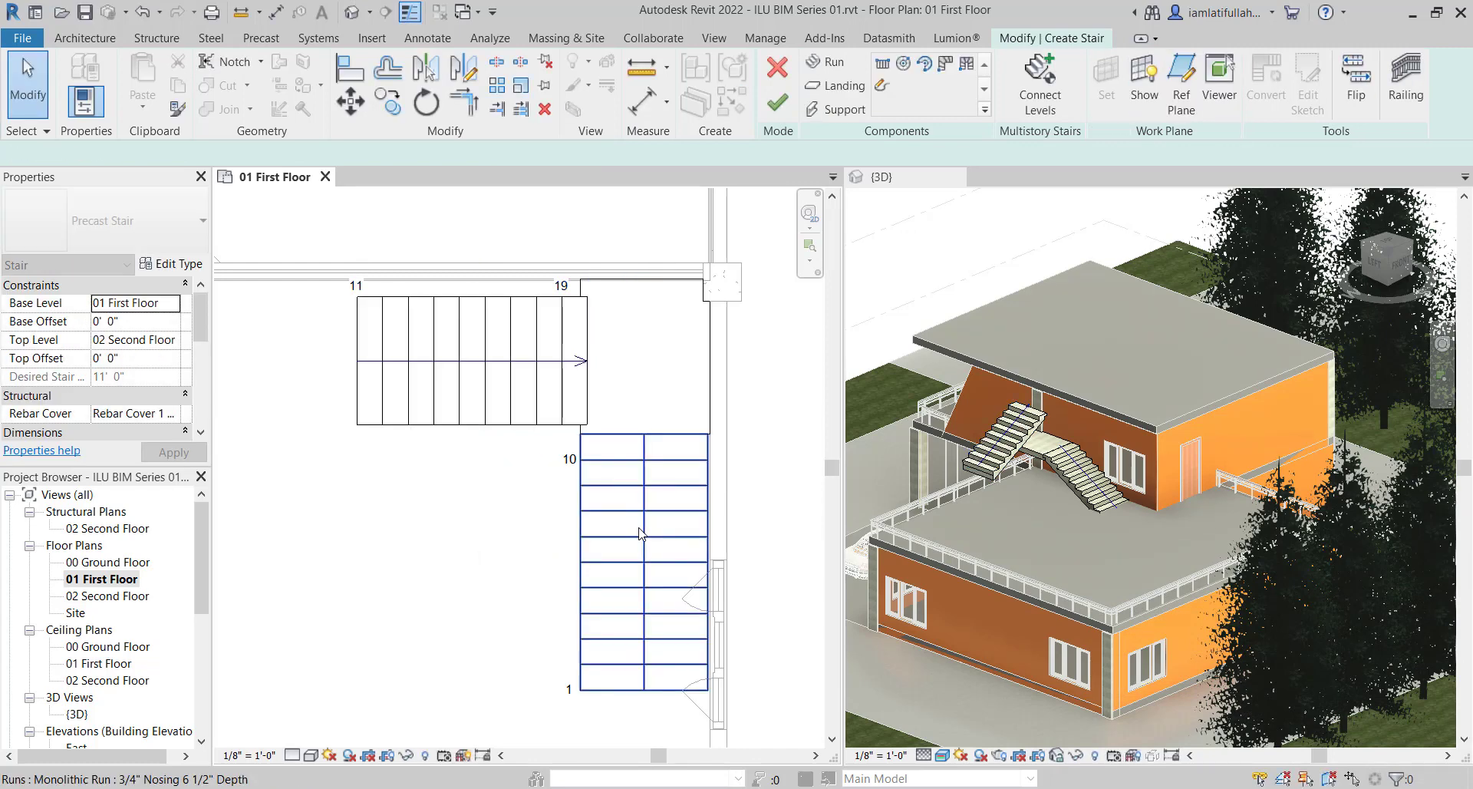
pyautogui.click(427, 101)
pyautogui.scroll(-3, 626, 426)
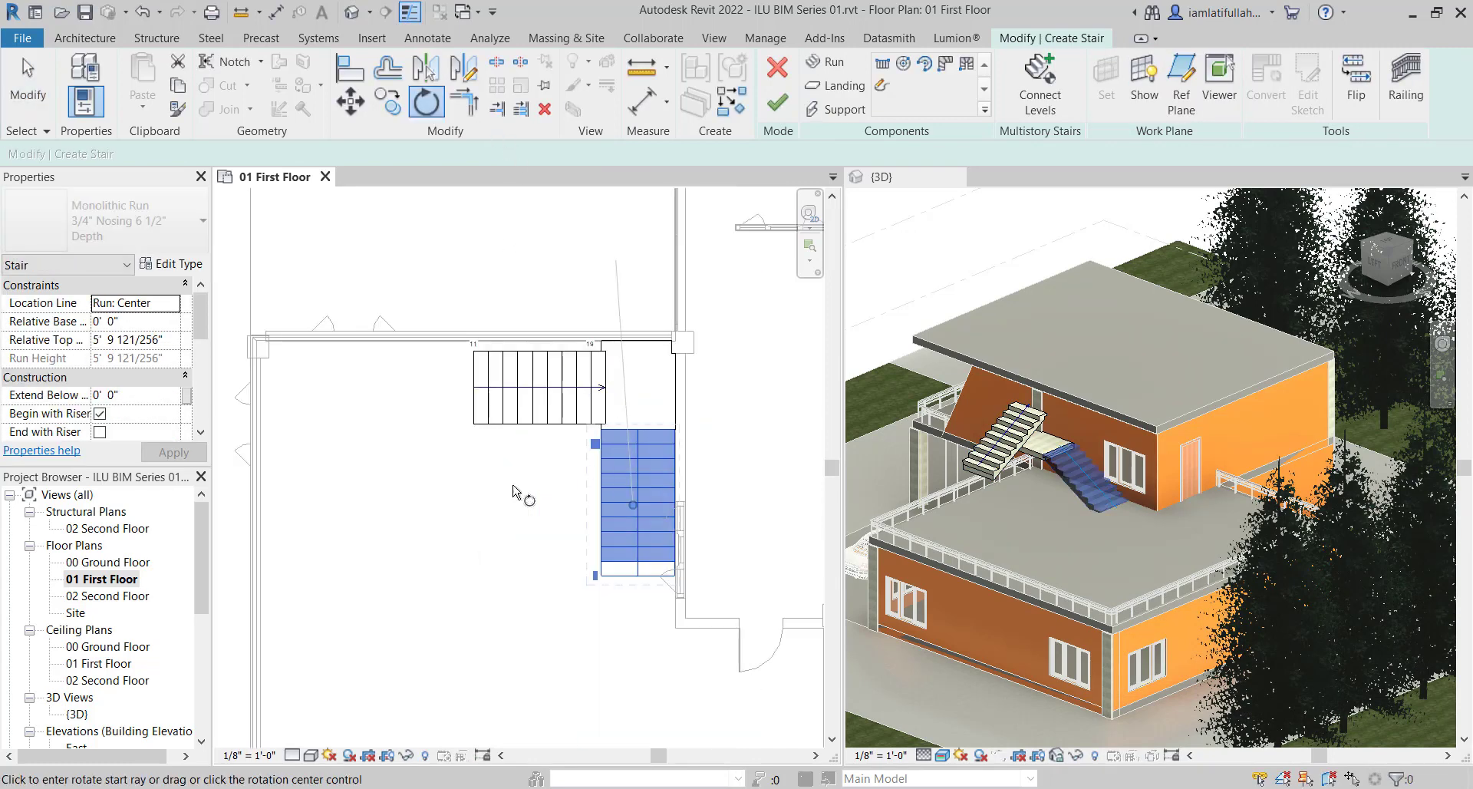
pyautogui.click(419, 505)
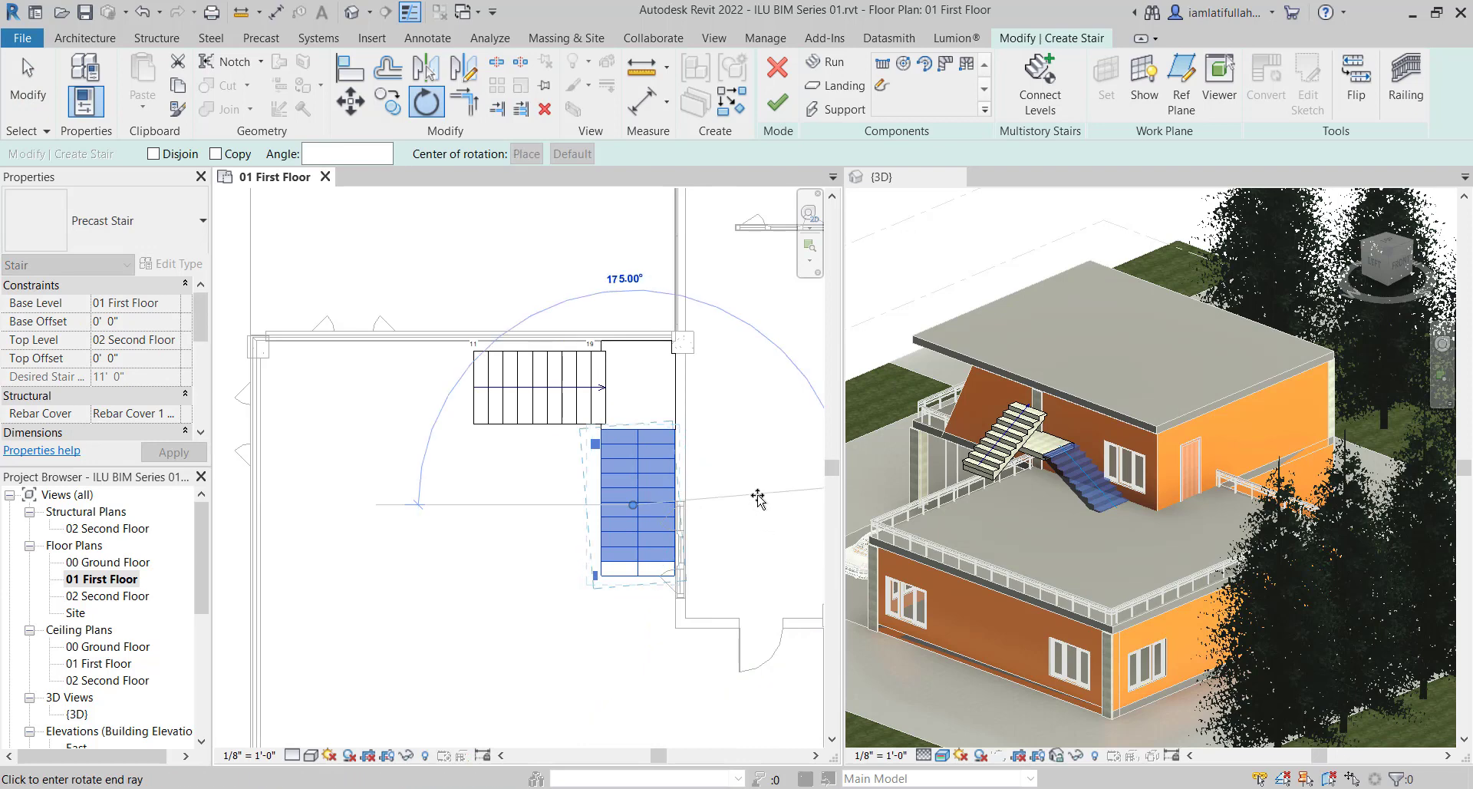
pyautogui.click(754, 507)
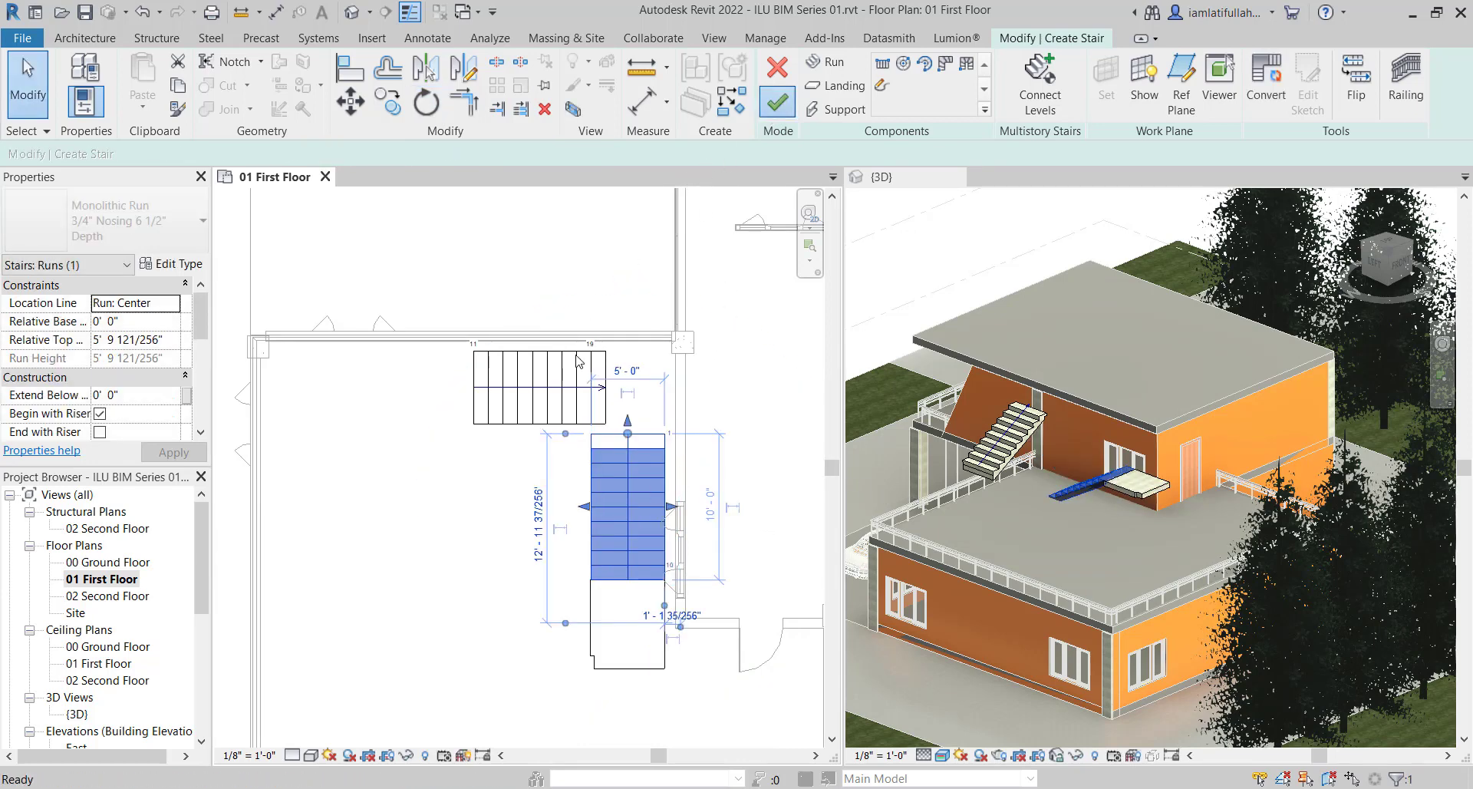
pyautogui.click(777, 101)
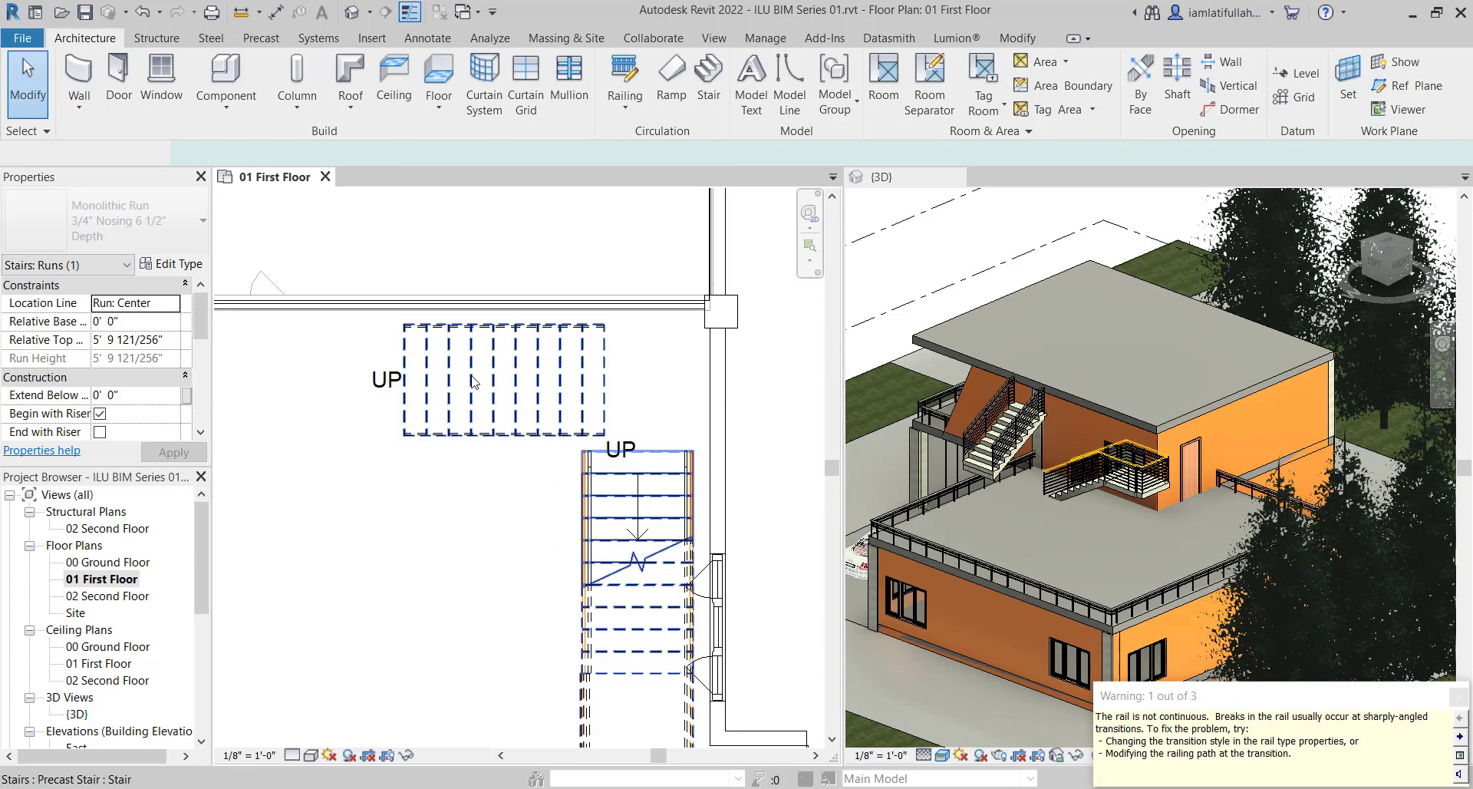
# Delete the pipe guardrails from both runs and the landing of the finished stair
pyautogui.click(466, 529)
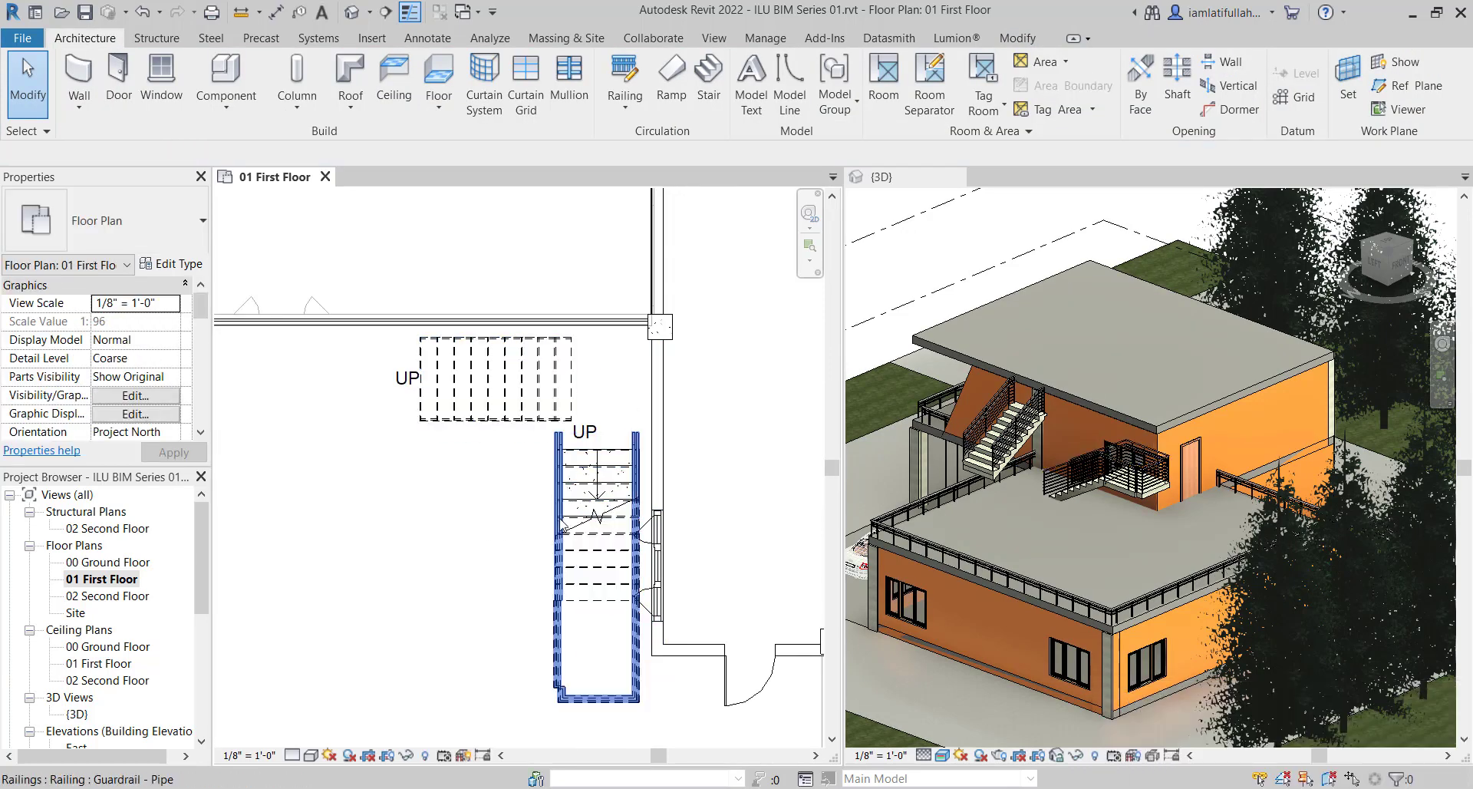
pyautogui.click(562, 602)
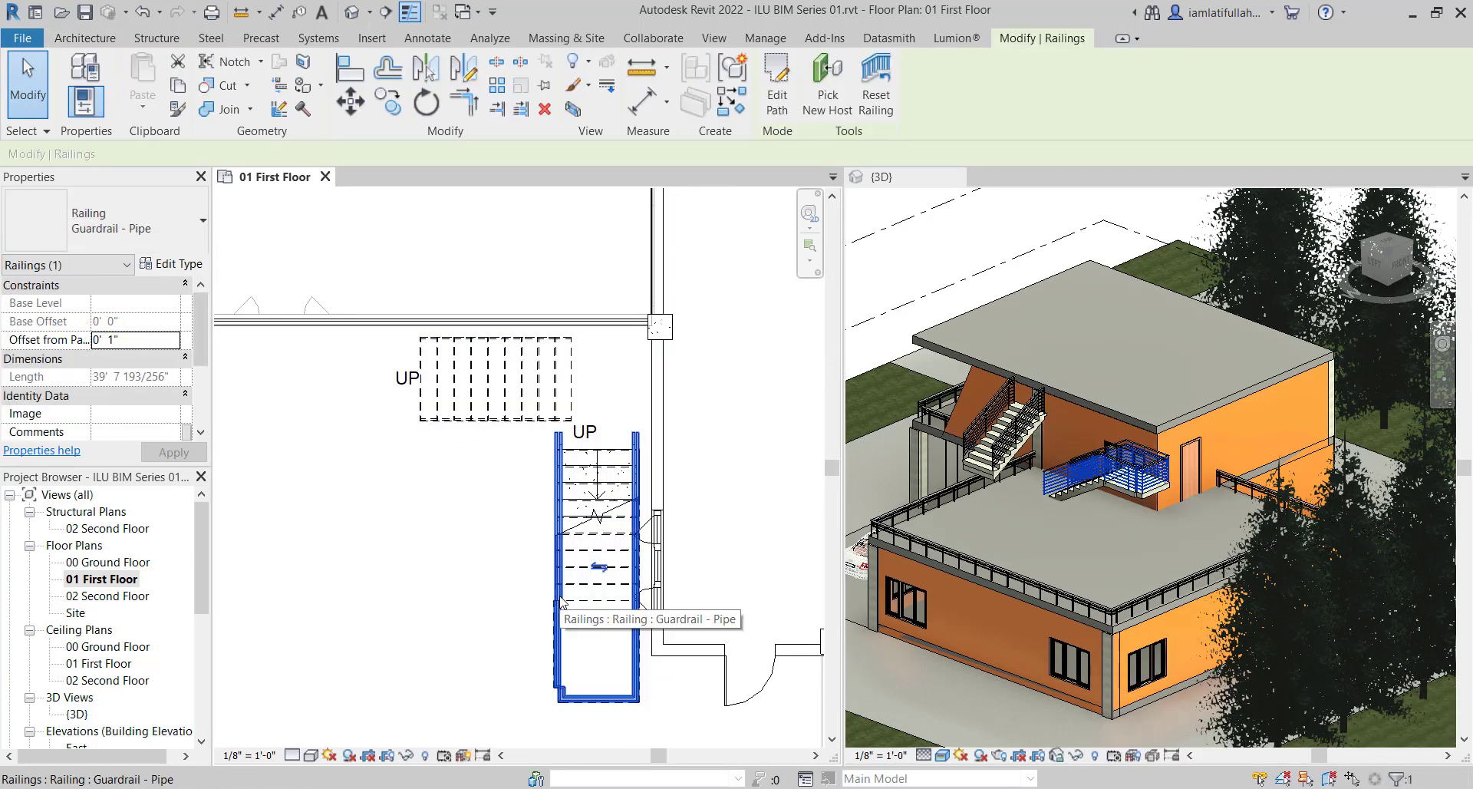
pyautogui.press('Delete')
pyautogui.click(493, 427)
pyautogui.press('Delete')
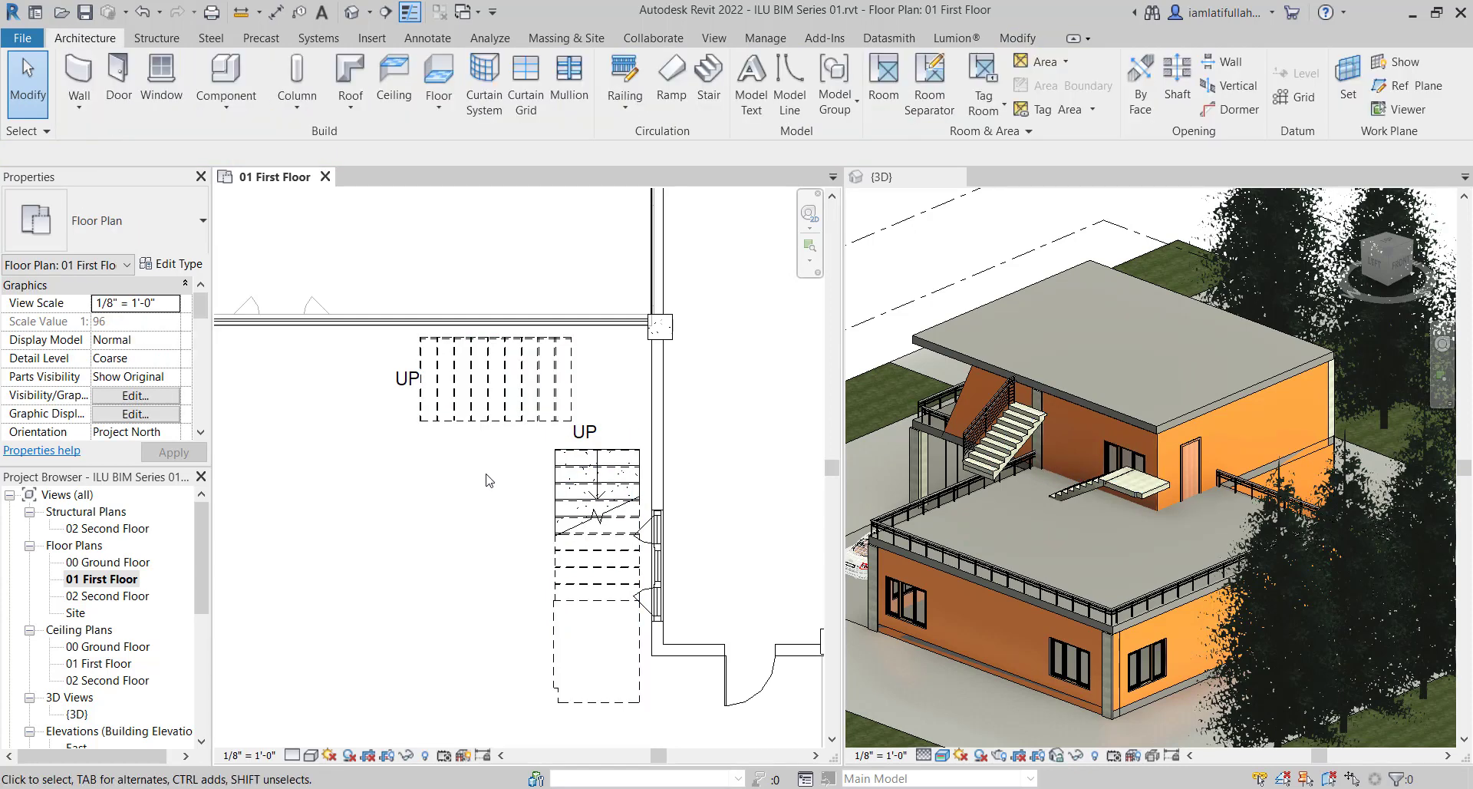
pyautogui.click(513, 345)
pyautogui.press('Delete')
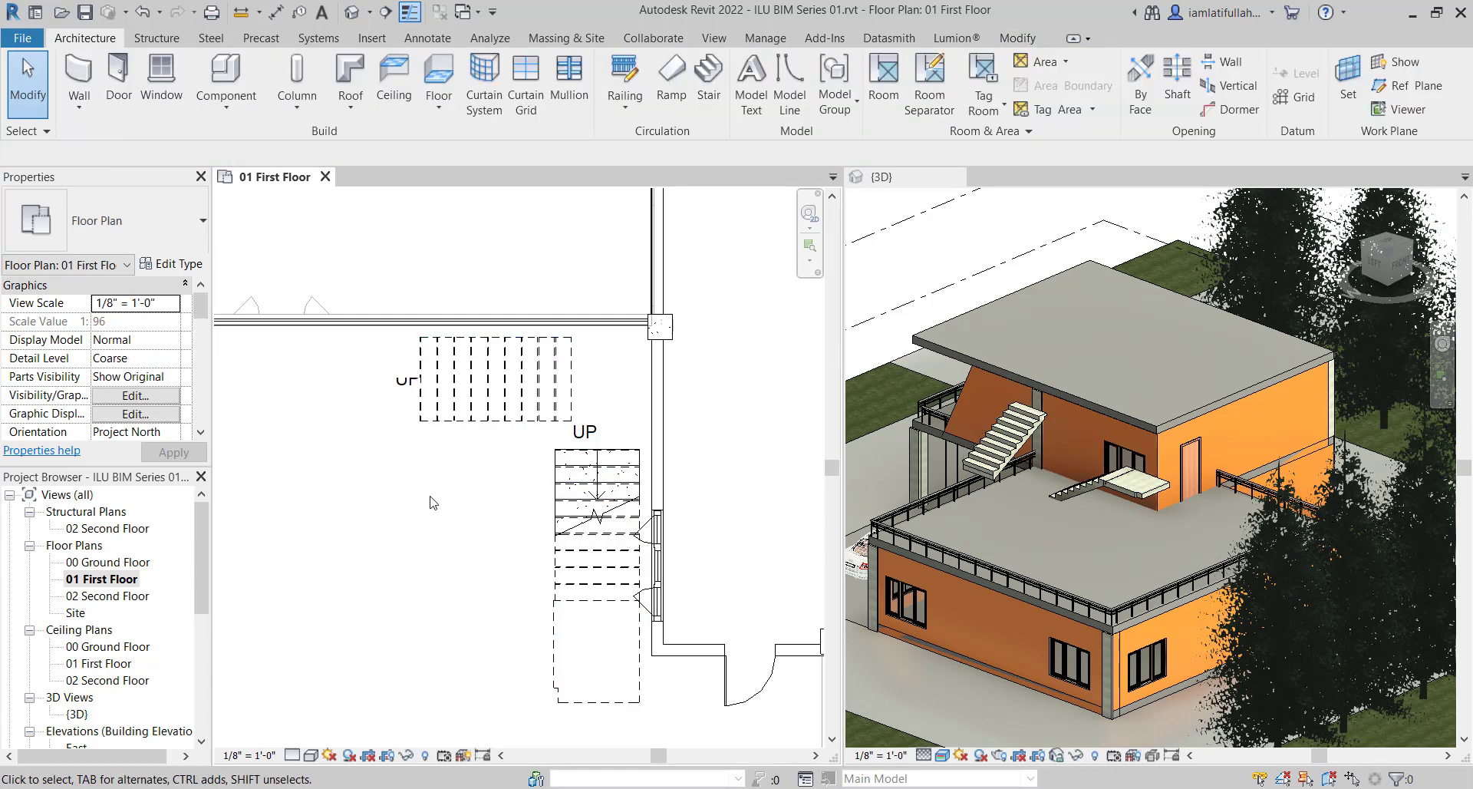
# Undo the railing deletions, run rotations and upper run back to the landing sketch, and finish the landing
pyautogui.scroll(-1, 430, 492)
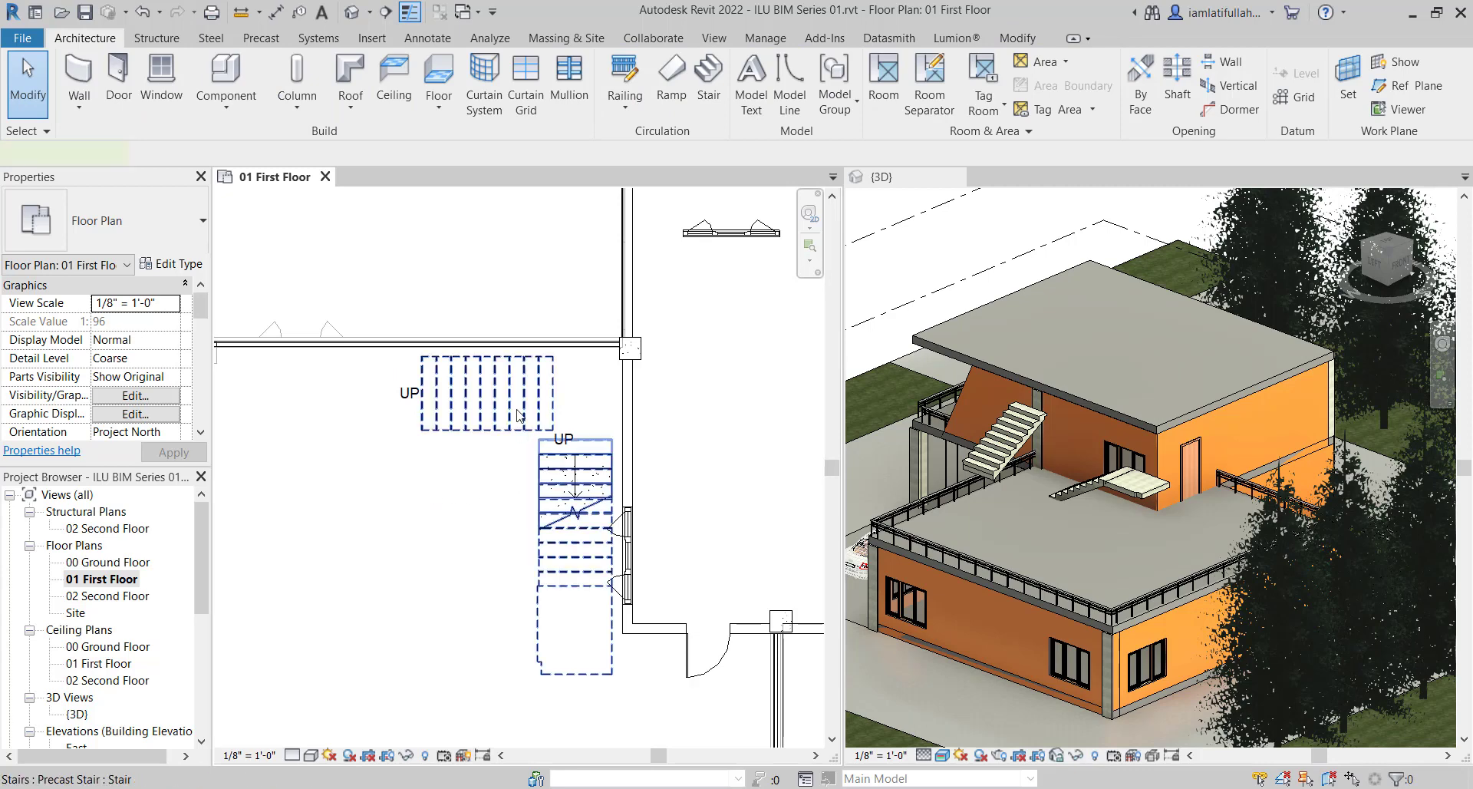
pyautogui.click(520, 436)
pyautogui.scroll(1, 513, 409)
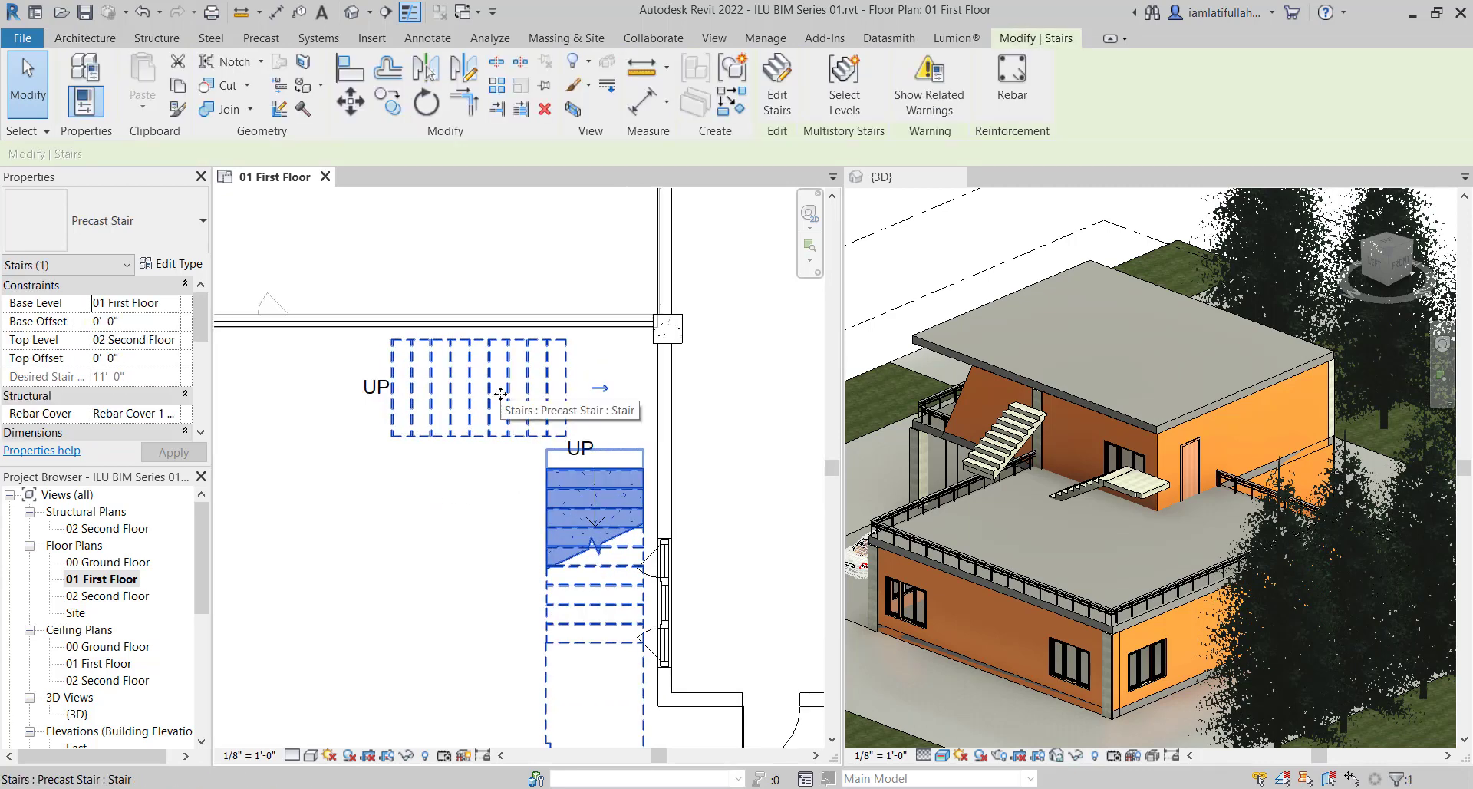
pyautogui.scroll(-2, 501, 393)
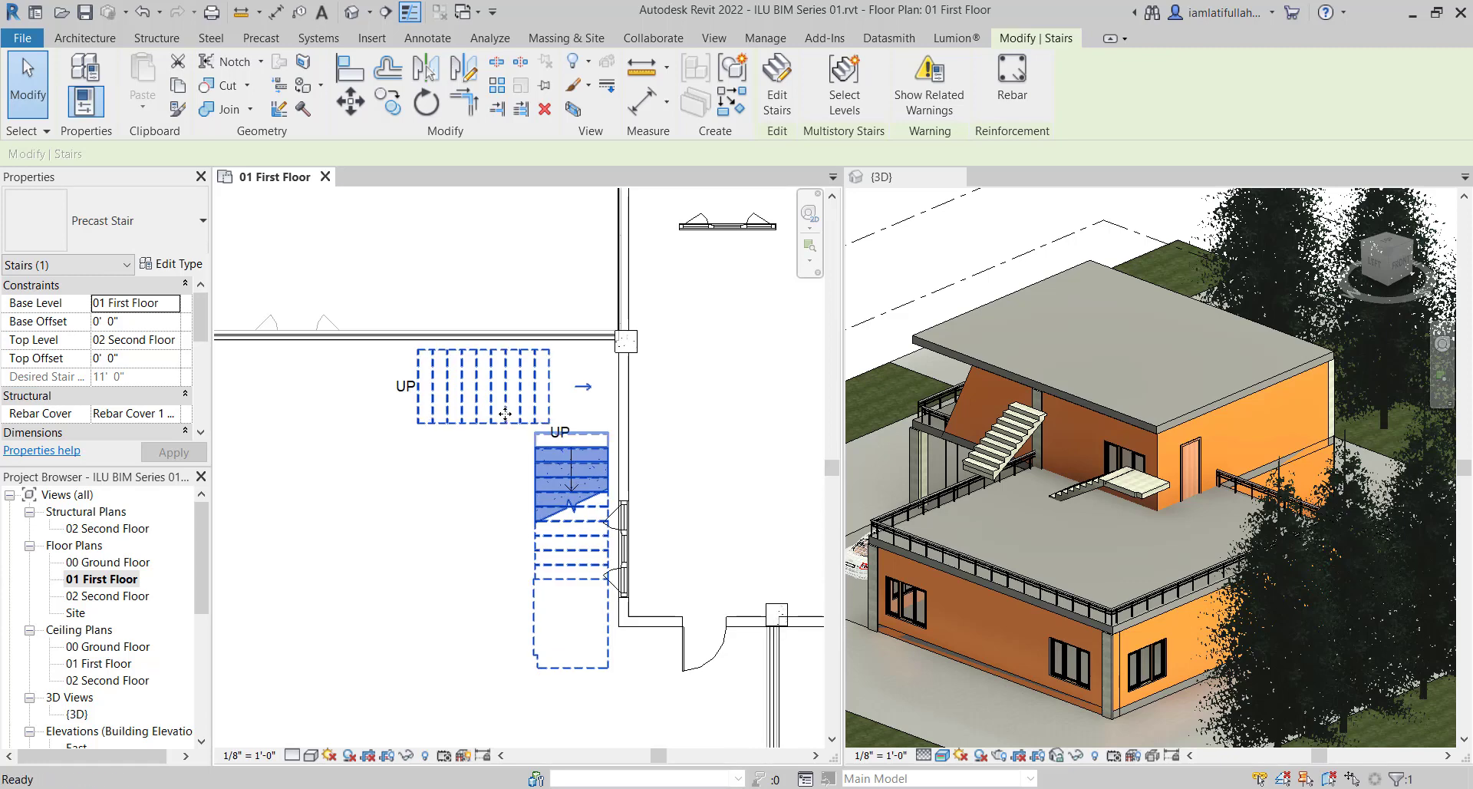
pyautogui.scroll(2, 495, 443)
pyautogui.click(494, 439)
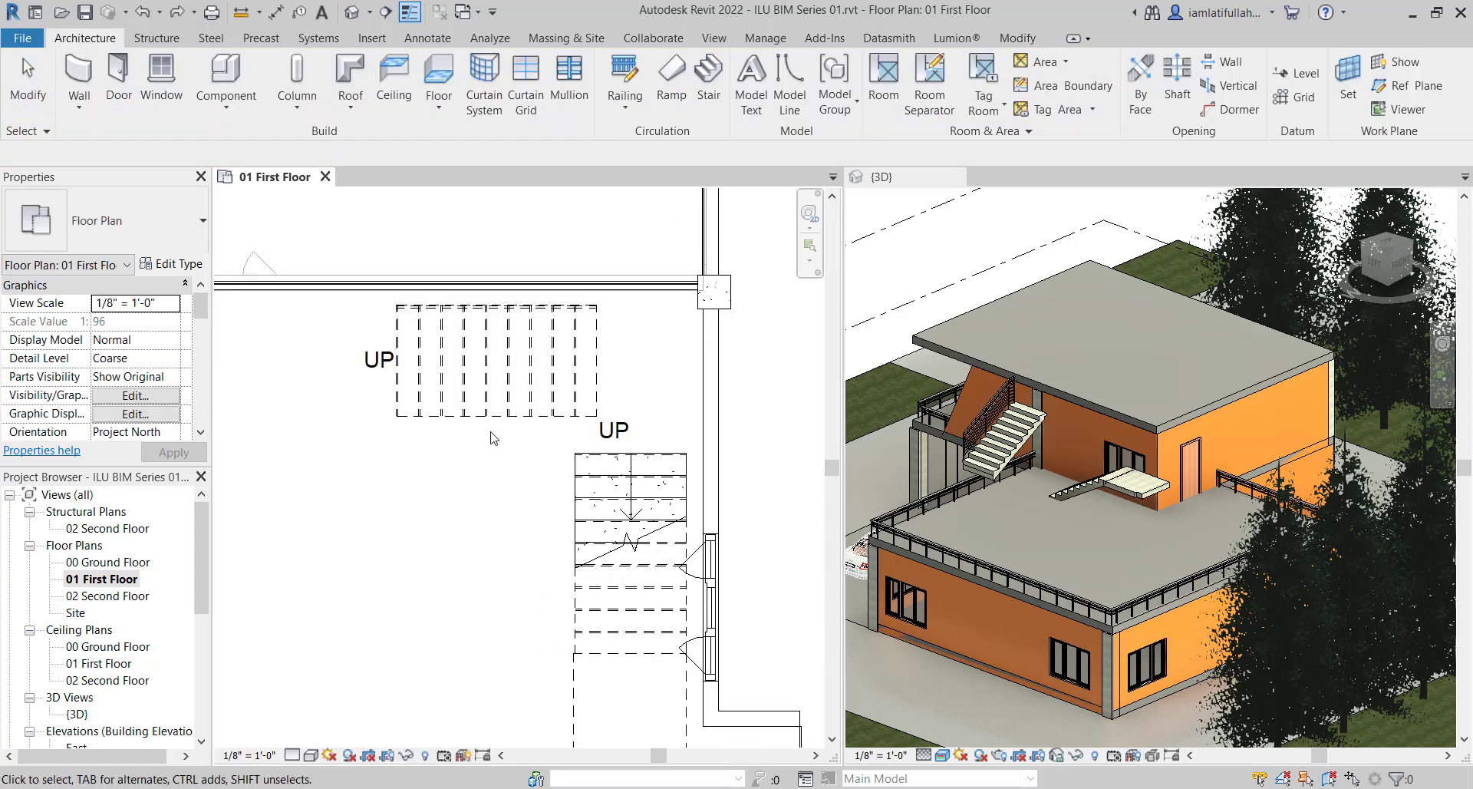
pyautogui.scroll(-2, 493, 435)
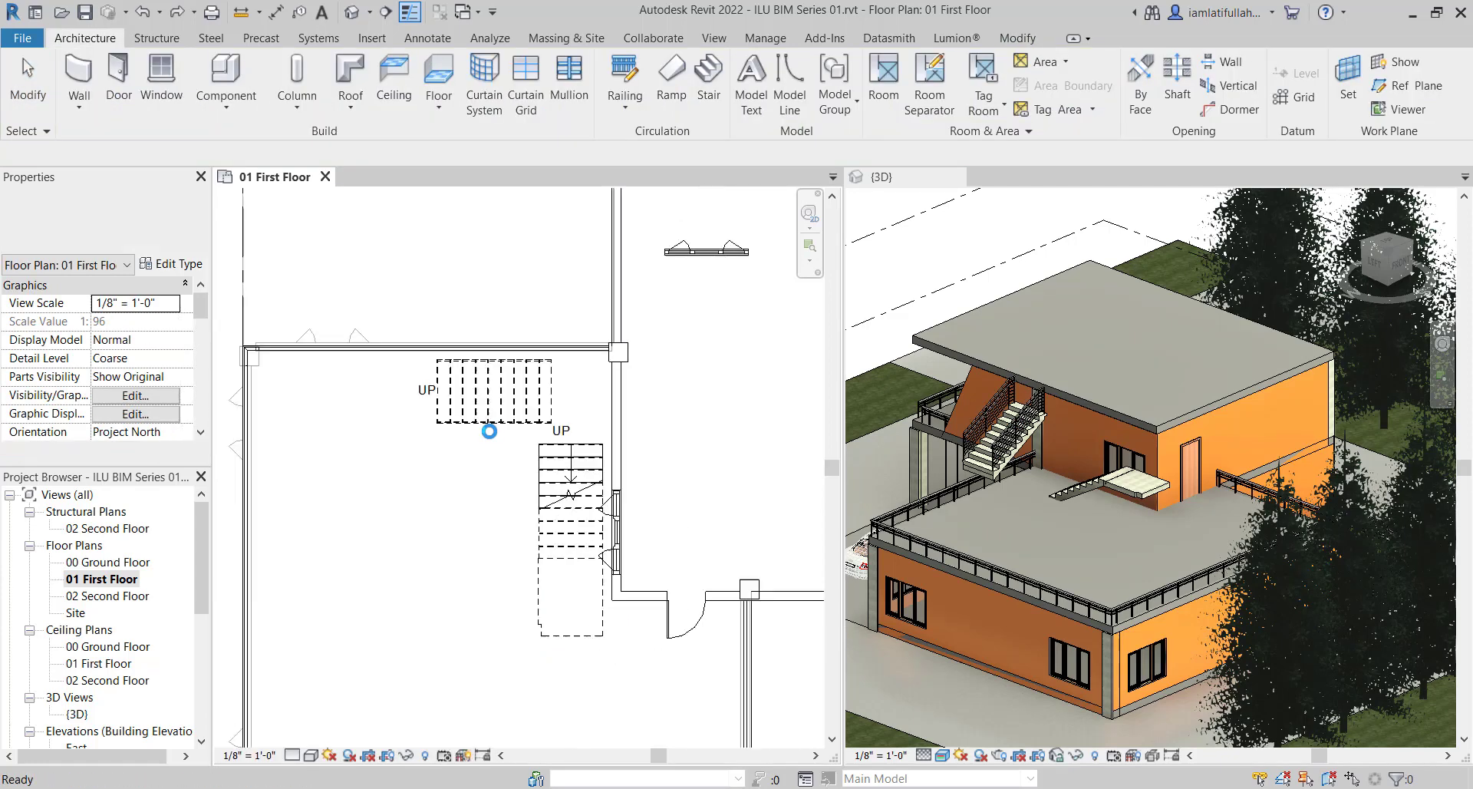
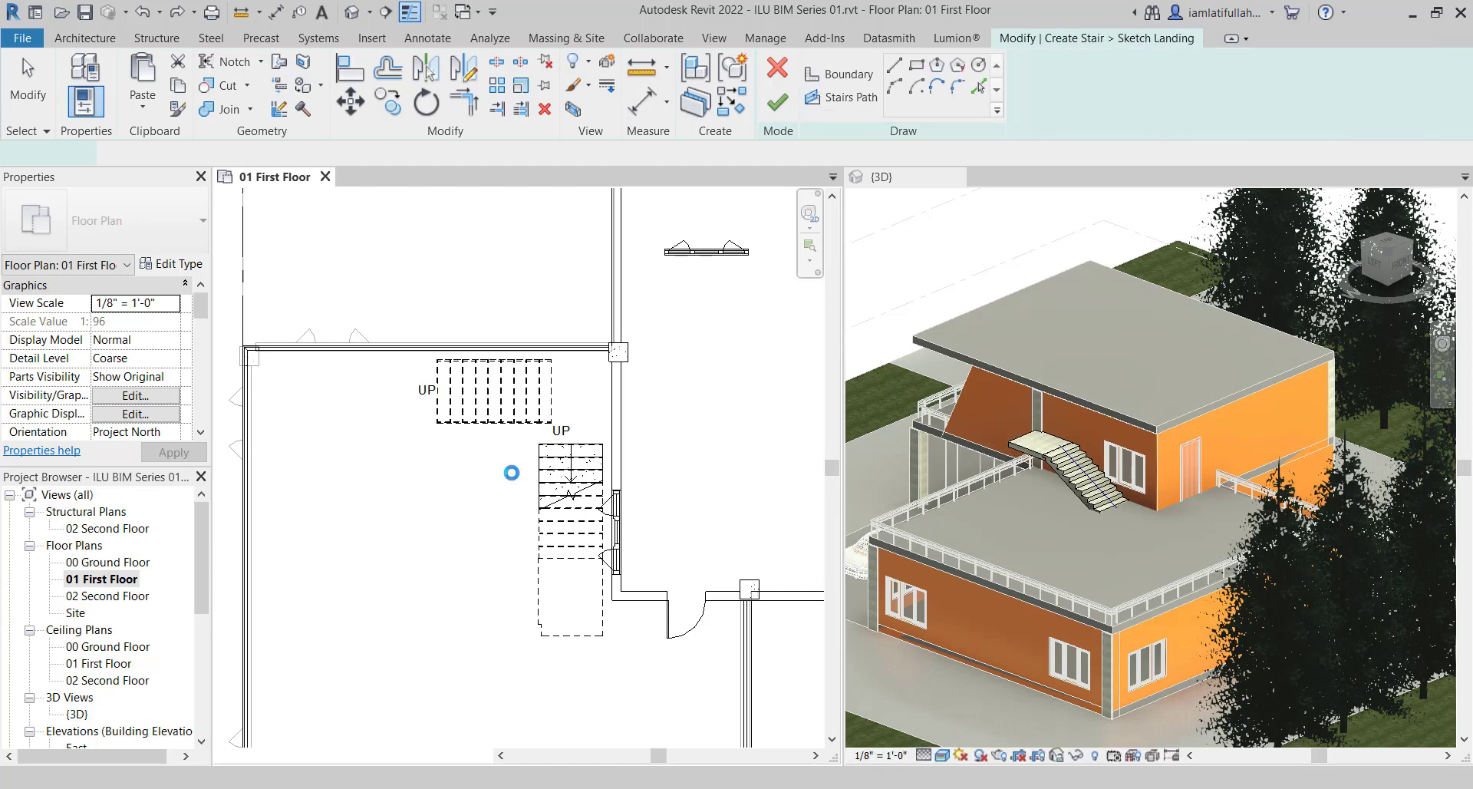
pyautogui.click(785, 110)
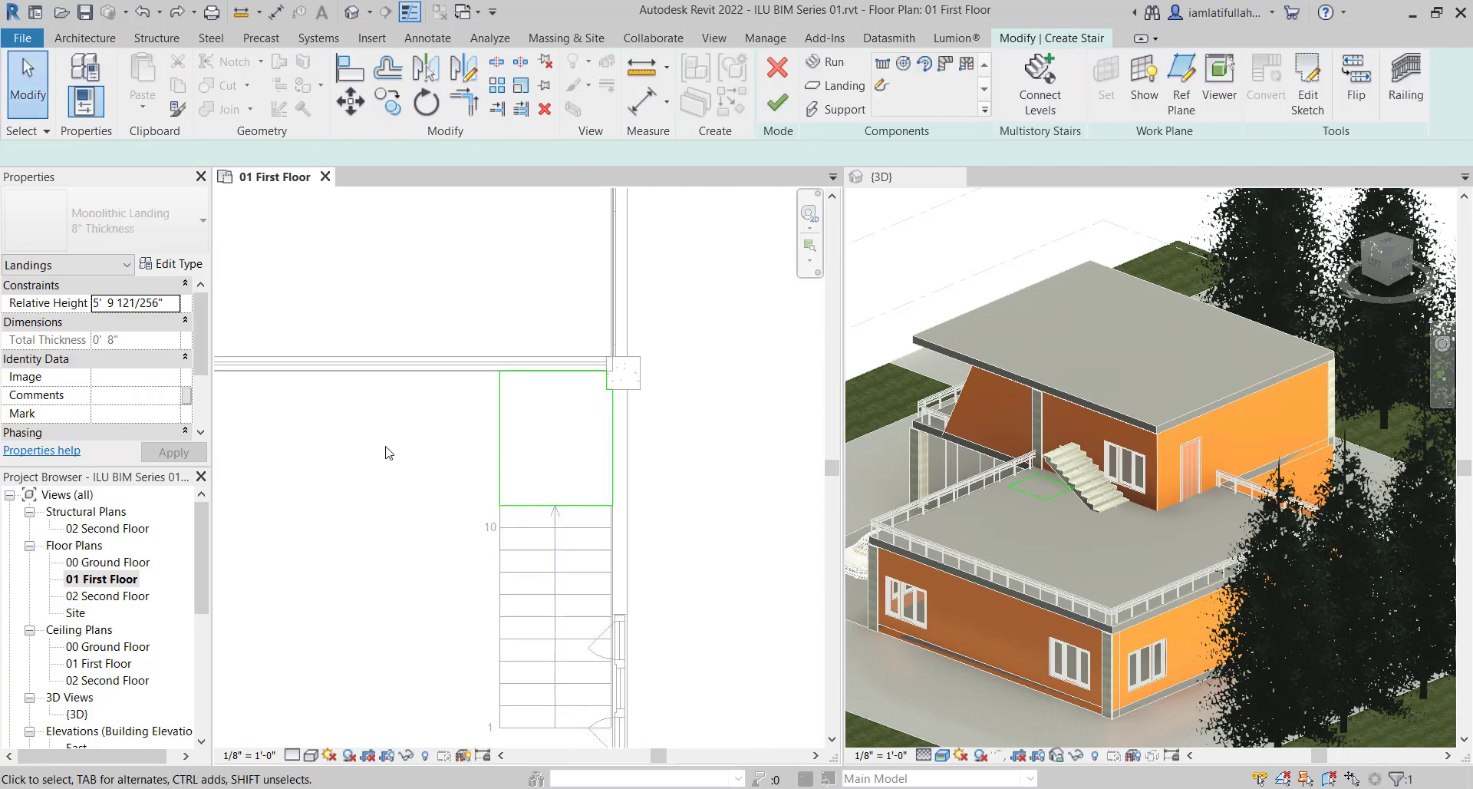
pyautogui.press('Escape')
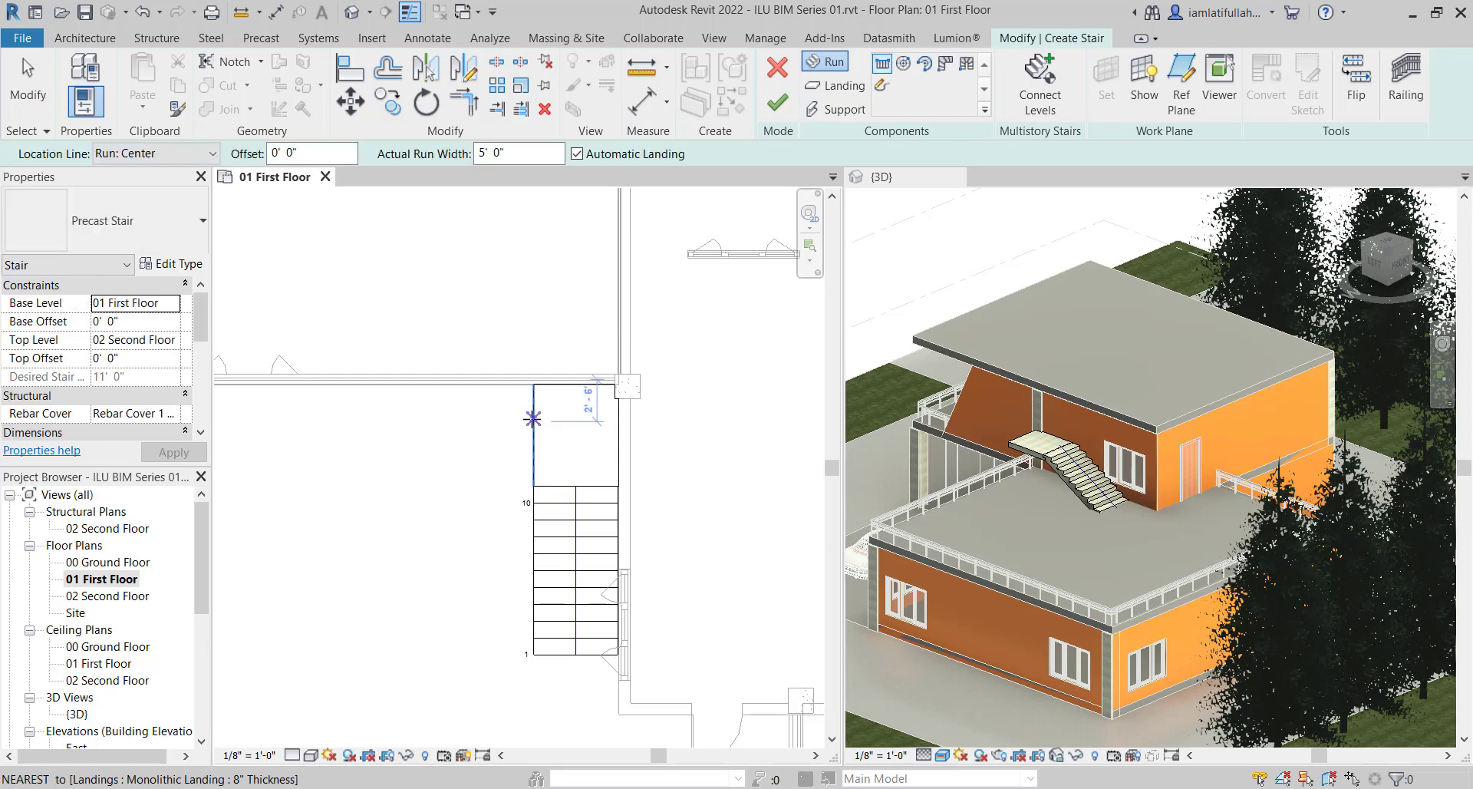
# Place a straight 9-riser run, 5' 0" wide, from the landing's open edge along the wall, heading away from the column
pyautogui.click(532, 419)
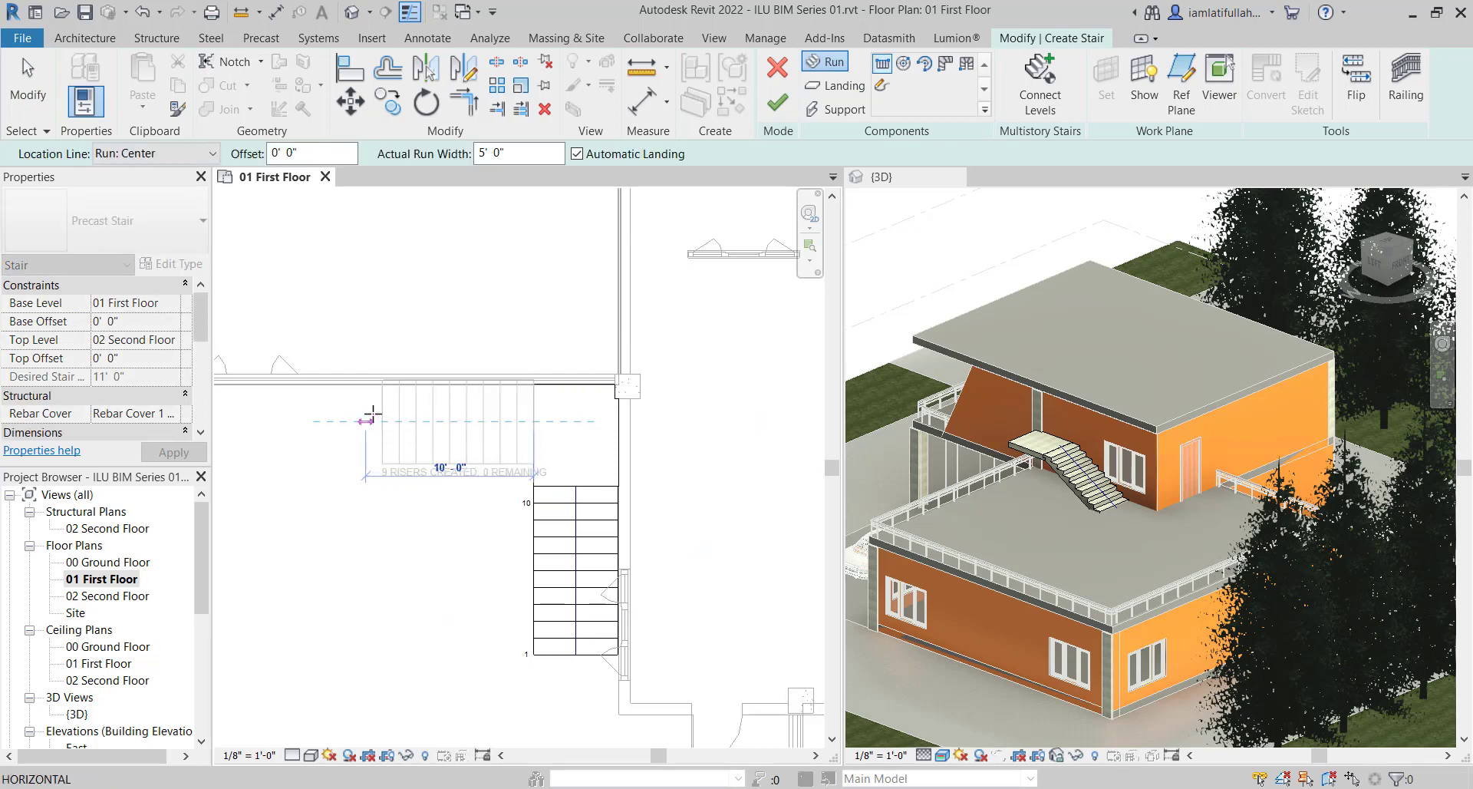
pyautogui.click(372, 415)
pyautogui.press('Escape')
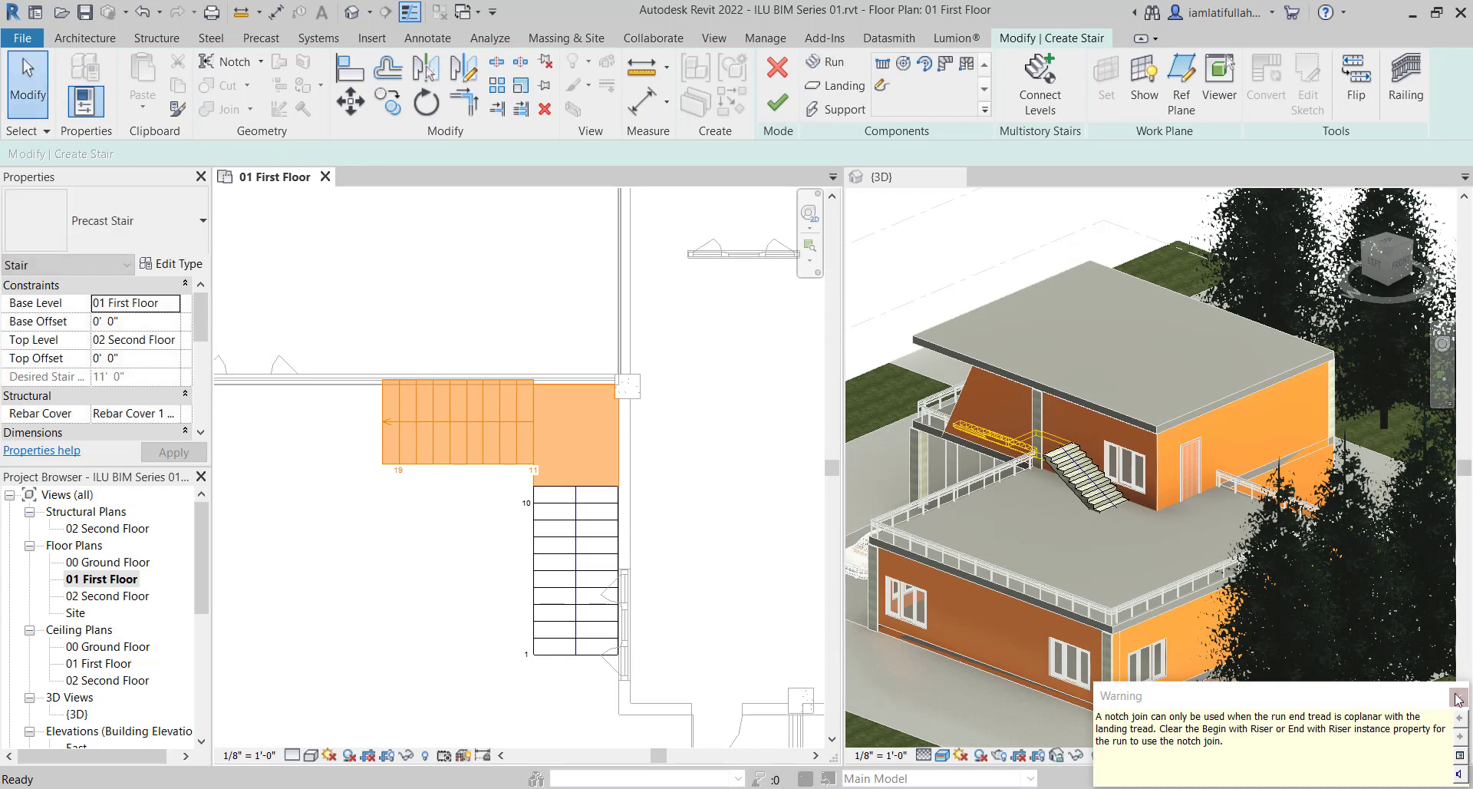
pyautogui.click(1458, 699)
# Move the new upper run so its wall-side edge lines up with the landing's edge, and finish the stair
pyautogui.click(524, 392)
pyautogui.scroll(1, 524, 393)
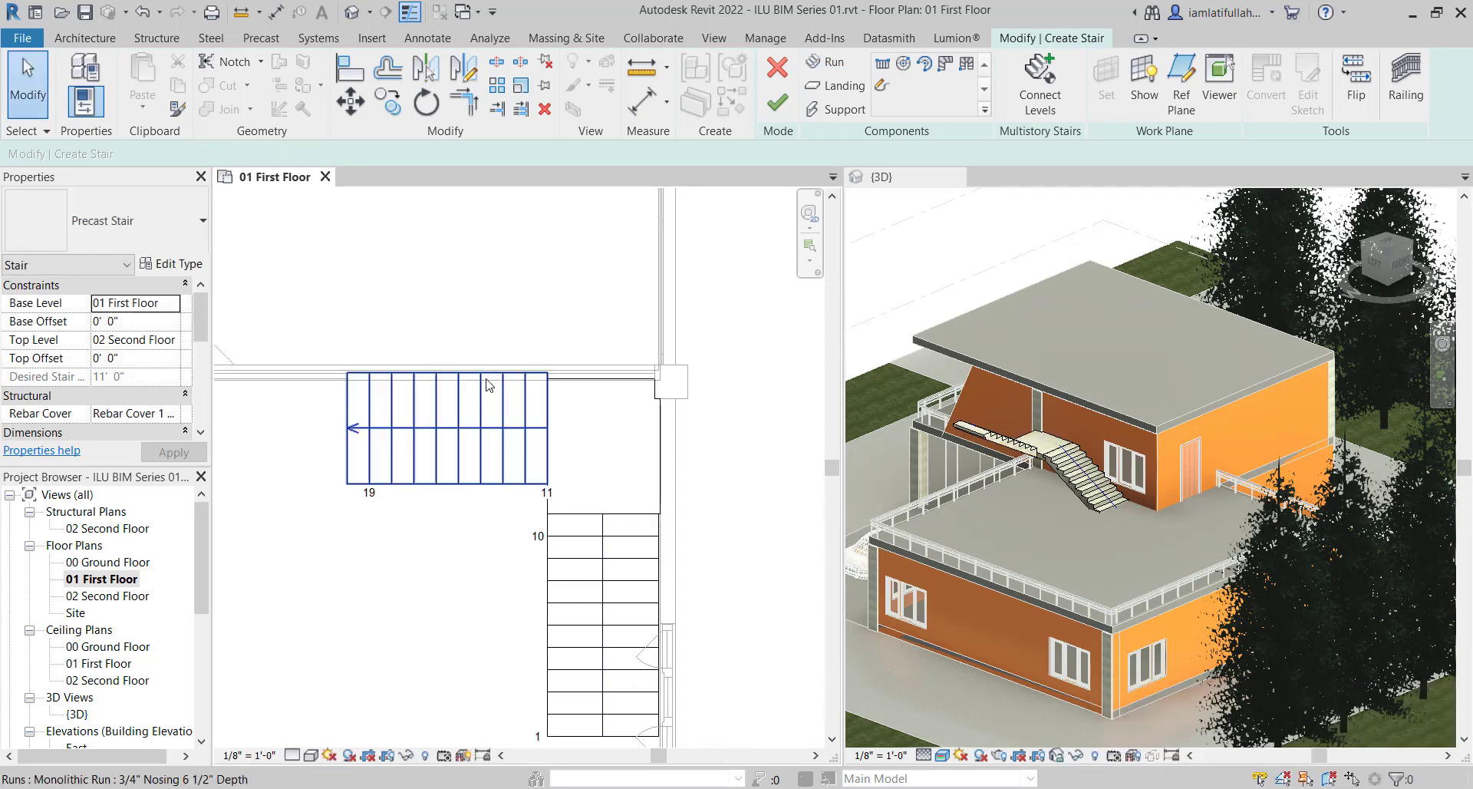
pyautogui.click(535, 389)
pyautogui.scroll(3, 535, 390)
pyautogui.click(350, 100)
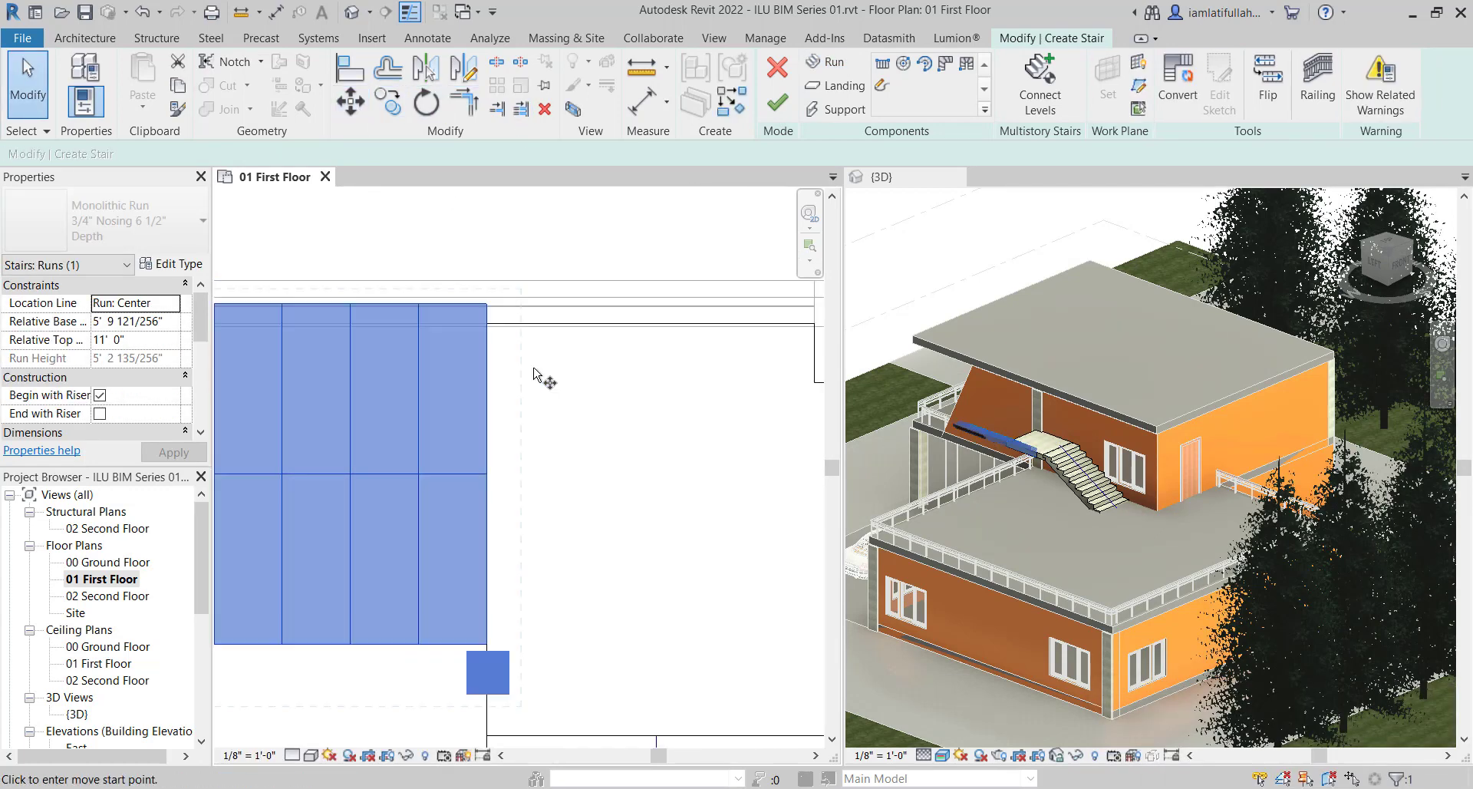
pyautogui.scroll(2, 535, 376)
pyautogui.click(472, 313)
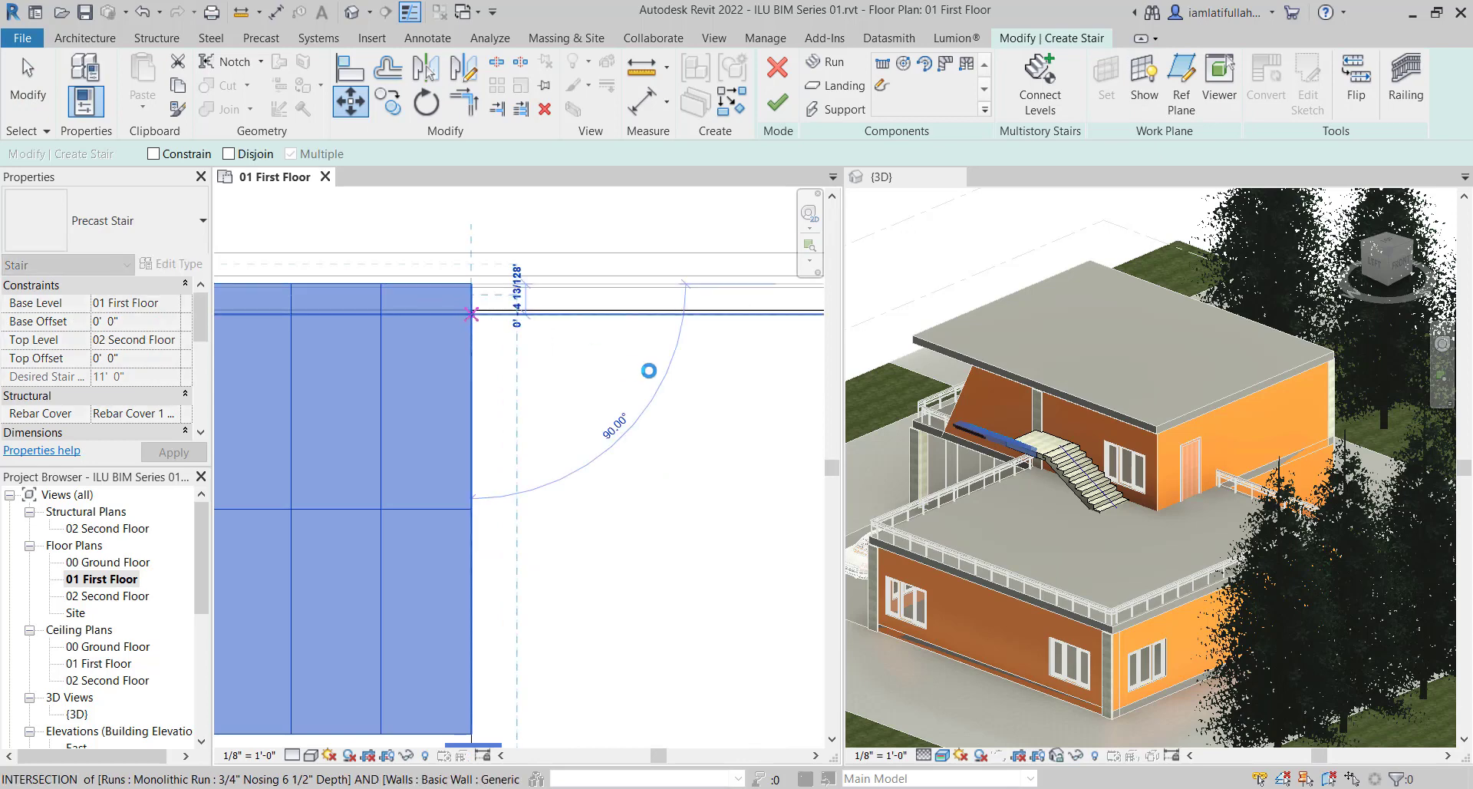
pyautogui.scroll(-6, 585, 385)
pyautogui.scroll(2, 581, 406)
pyautogui.press('Escape')
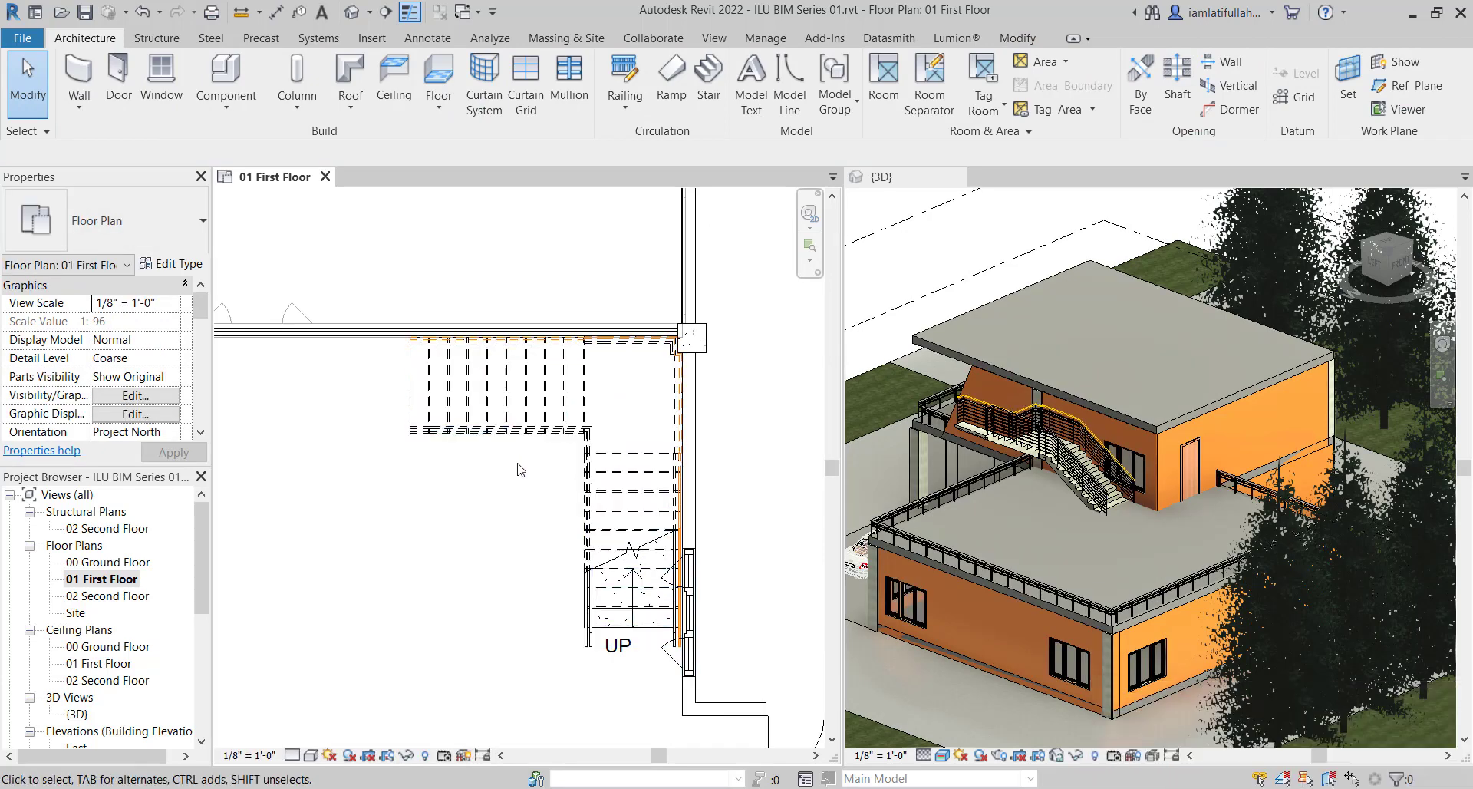
# Try removing the pipe guardrail on the stair's open side
pyautogui.click(507, 428)
pyautogui.click(534, 338)
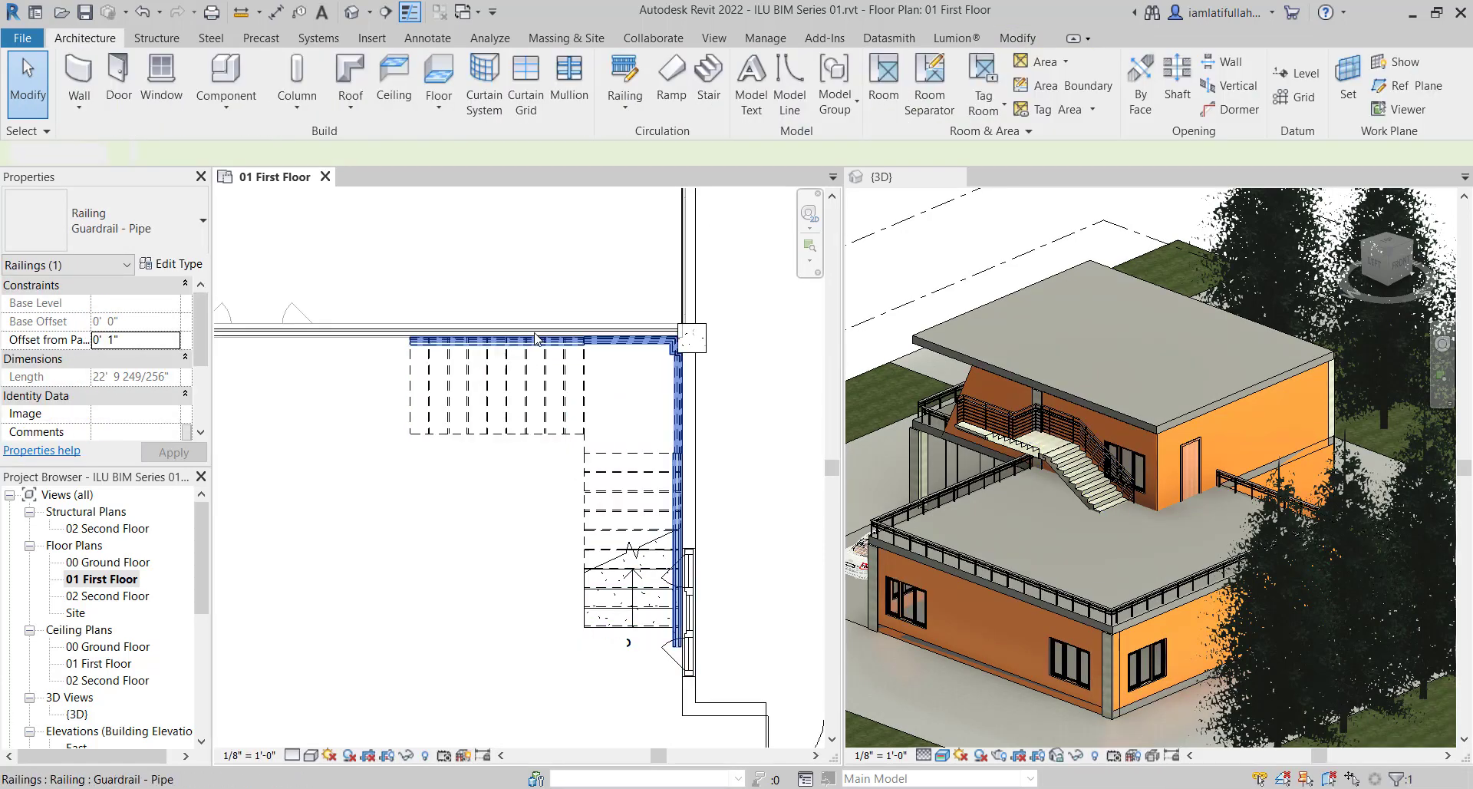
pyautogui.press('Escape')
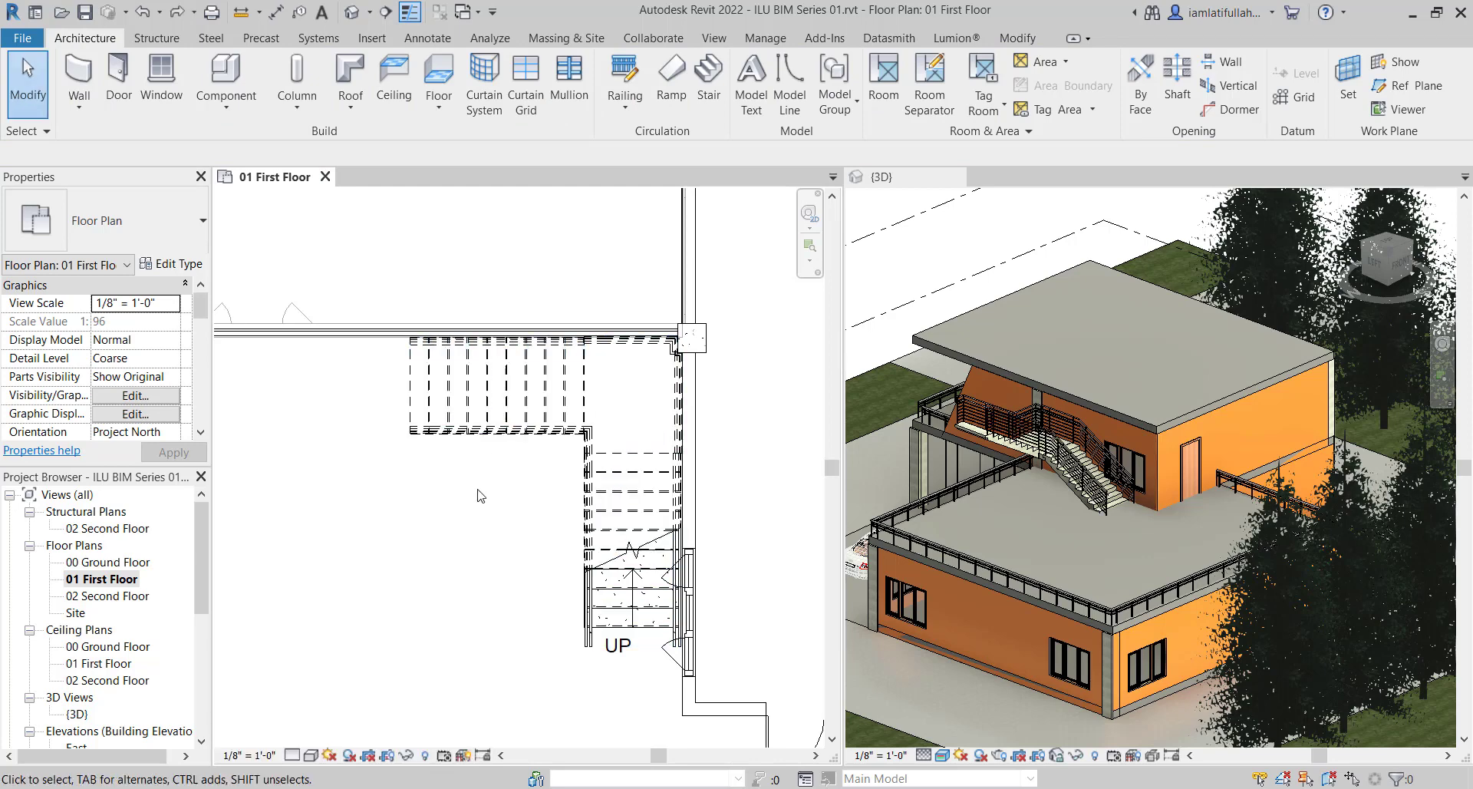
# Flip the stair's up direction so the run along the wall climbs toward the landing, and inspect it in 3D
pyautogui.click(521, 399)
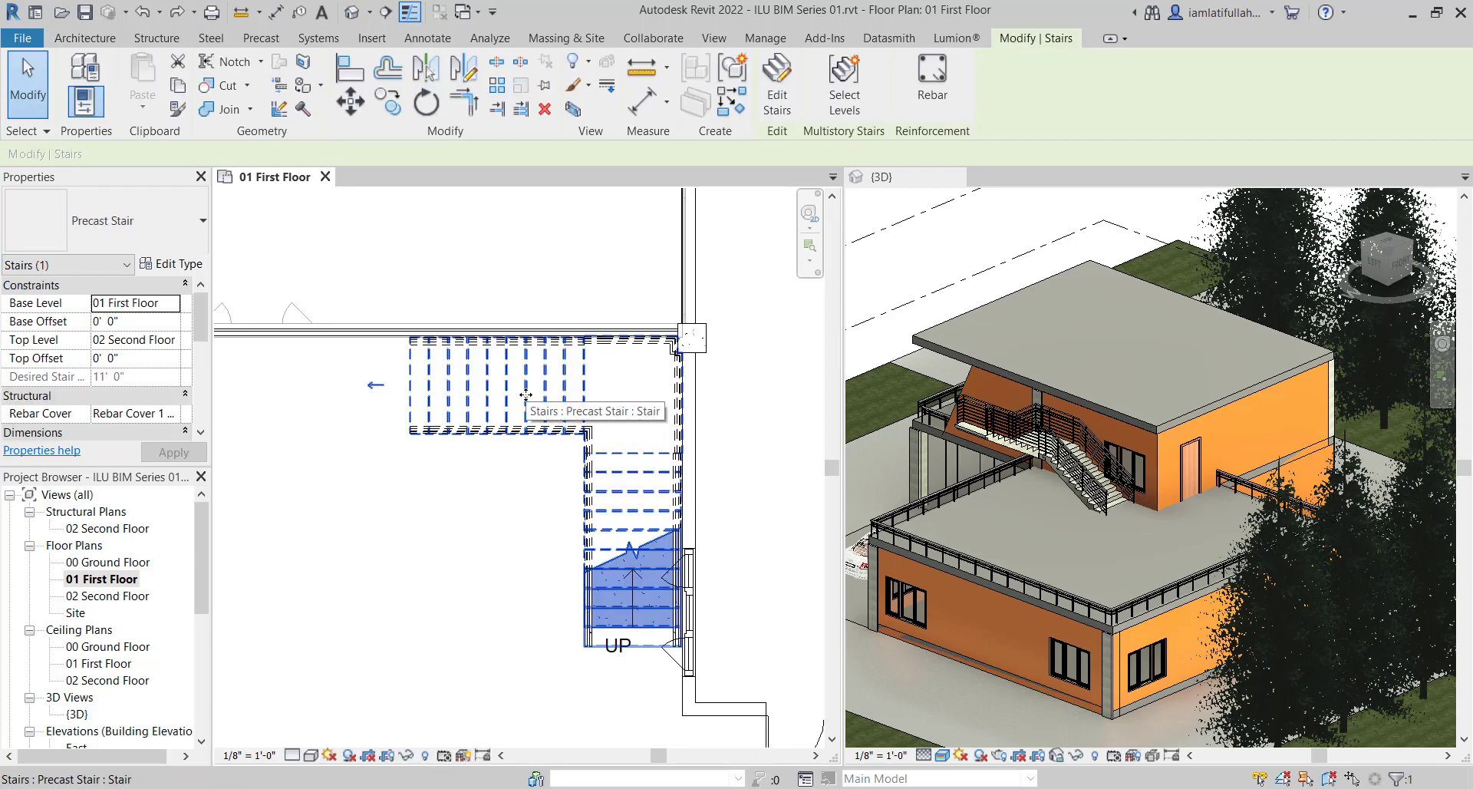
pyautogui.click(373, 388)
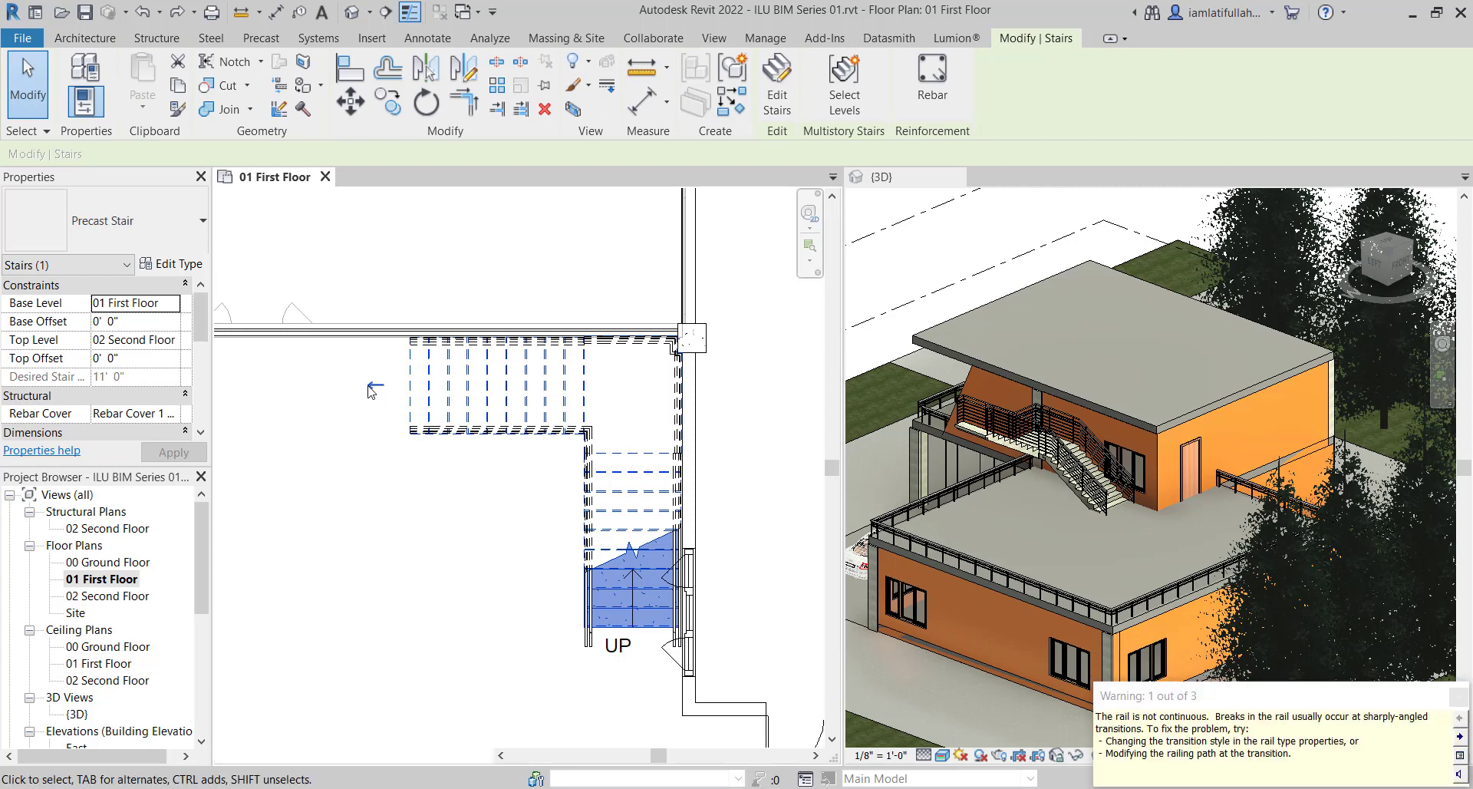
pyautogui.click(1458, 697)
pyautogui.scroll(-2, 1036, 392)
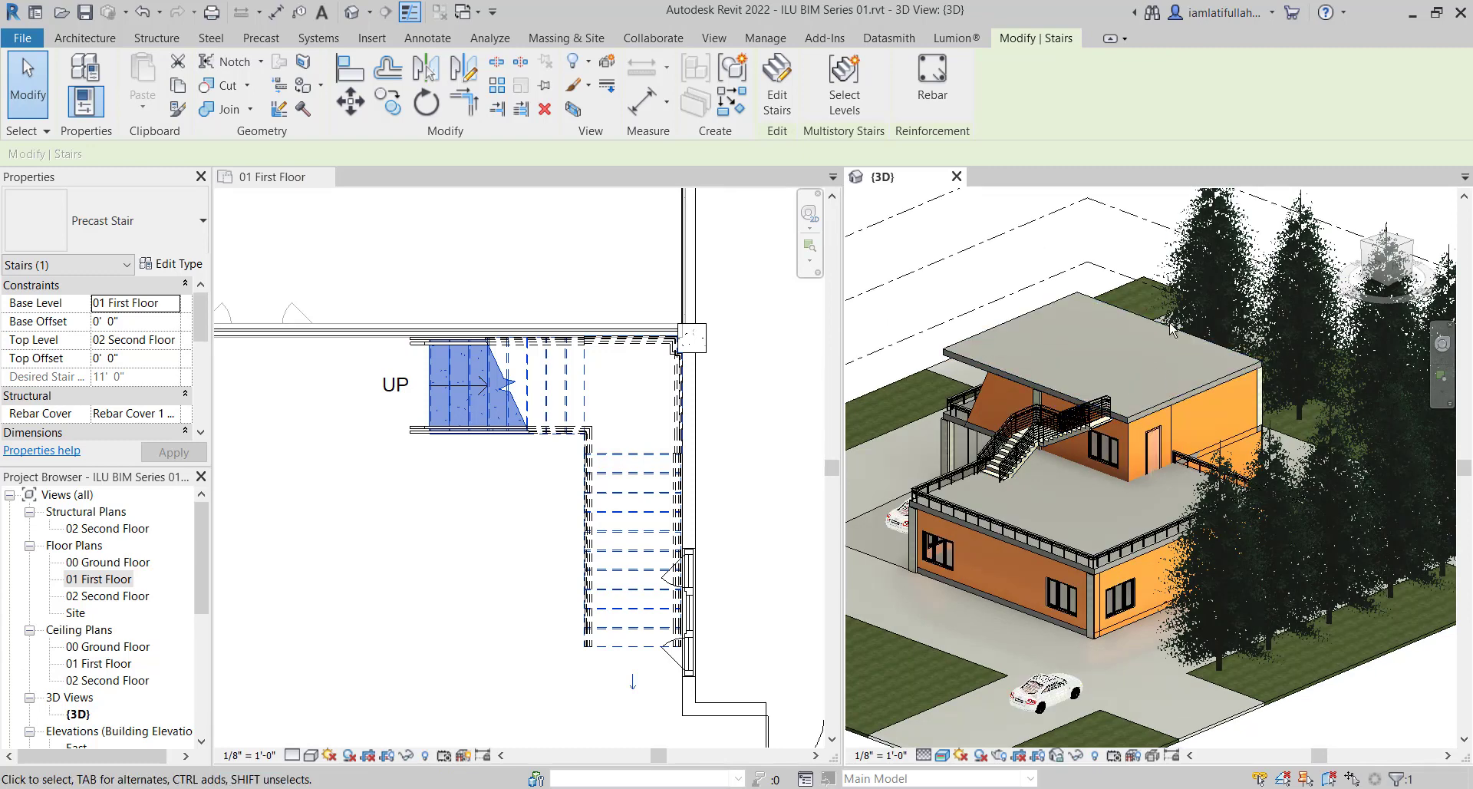
pyautogui.click(935, 298)
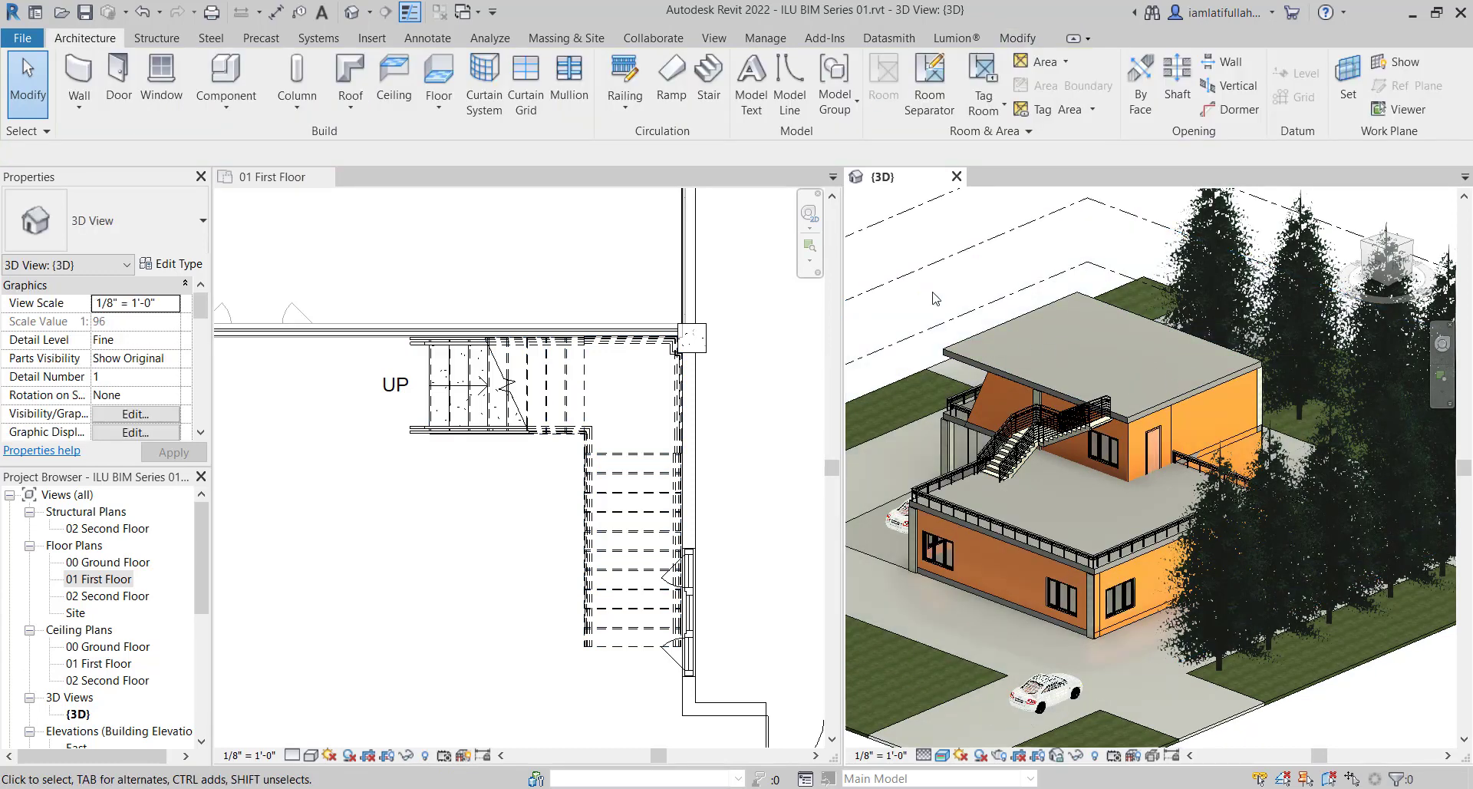
pyautogui.keyDown('shift'); pyautogui.moveTo(935, 308); pyautogui.dragTo(1143, 376, button='middle'); pyautogui.keyUp('shift')
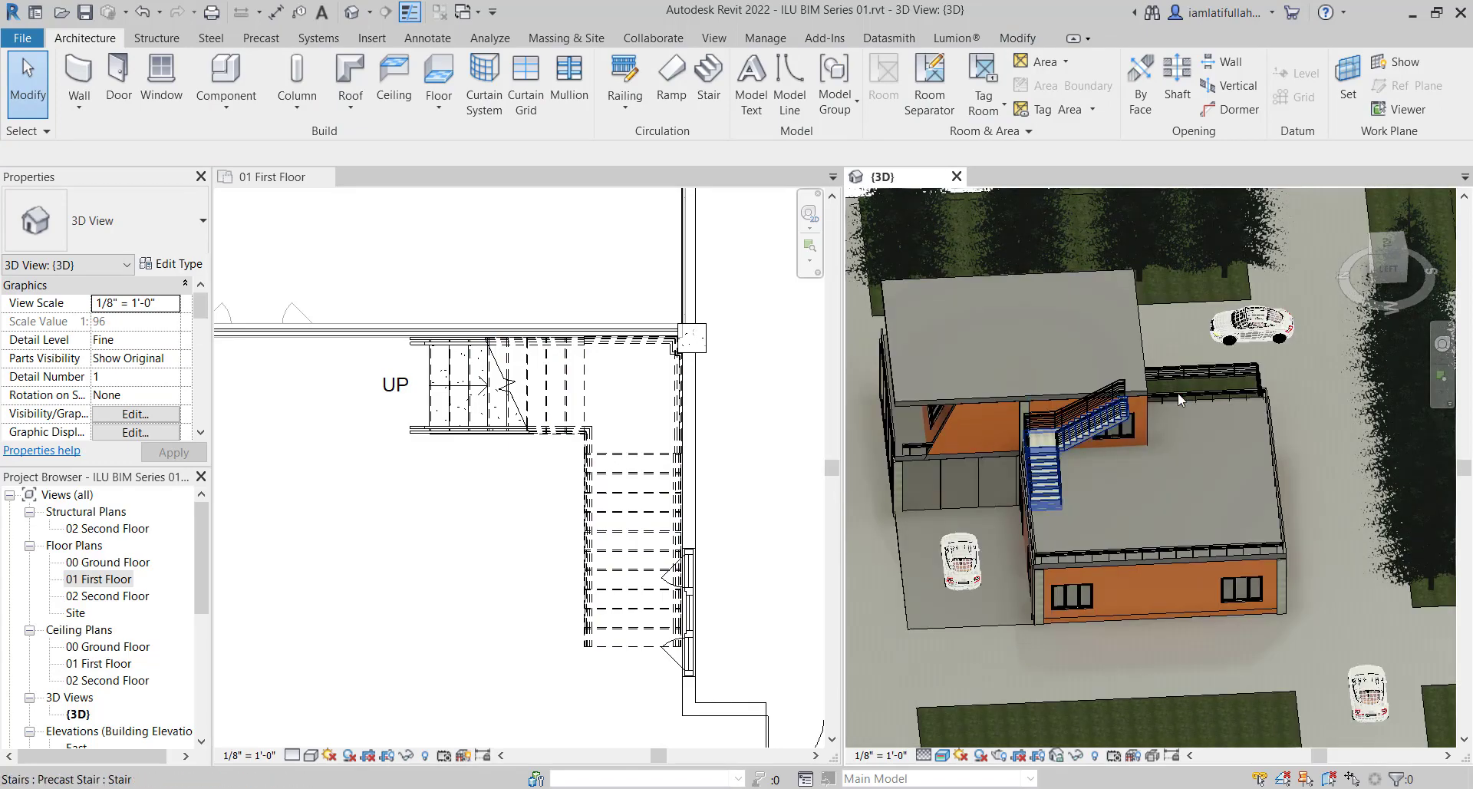
pyautogui.scroll(5, 1149, 381)
# Open the flipped Precast Stair for editing in the first-floor plan
pyautogui.click(614, 468)
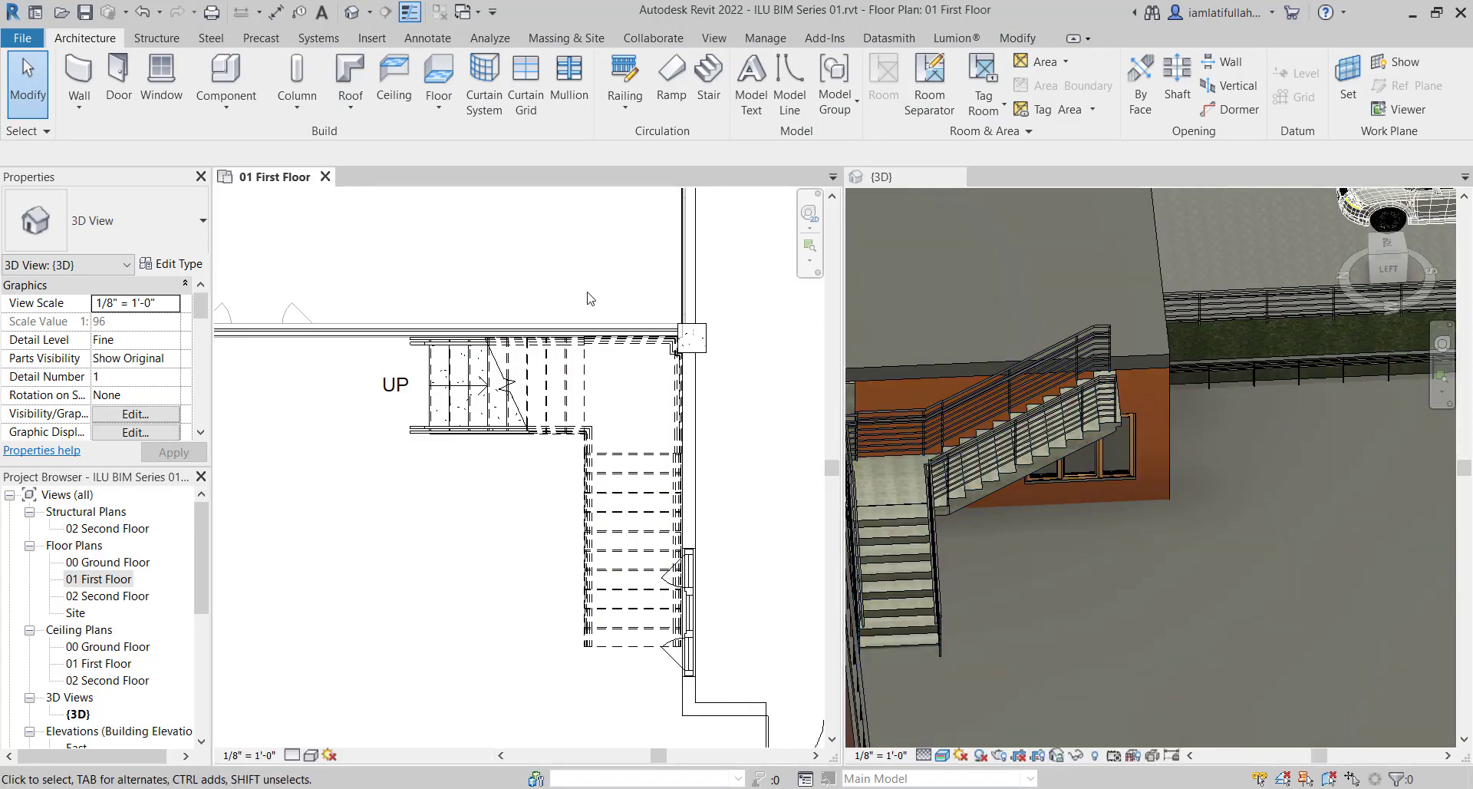
pyautogui.moveTo(549, 481); pyautogui.dragTo(502, 404, button='middle')
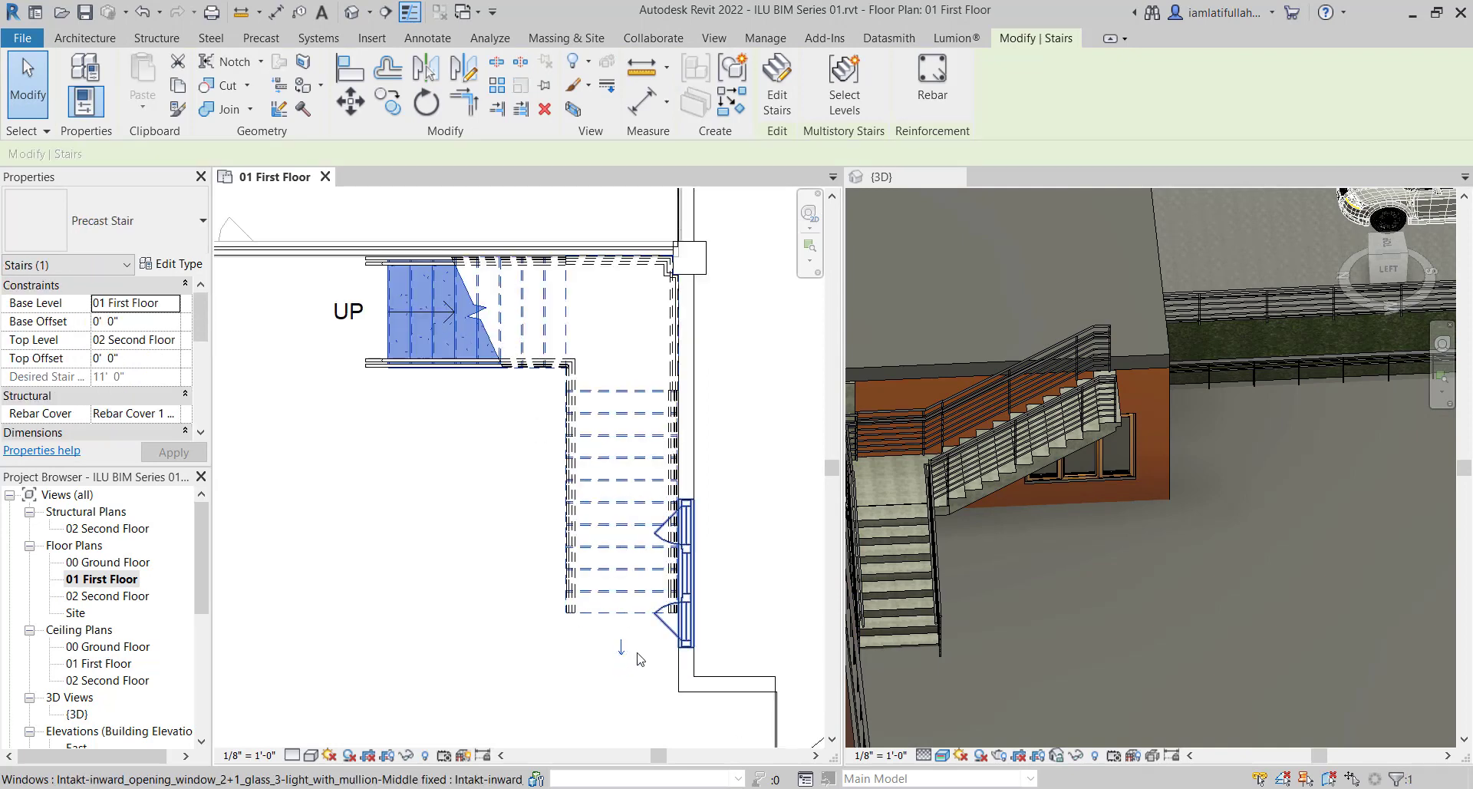
pyautogui.doubleClick(514, 308)
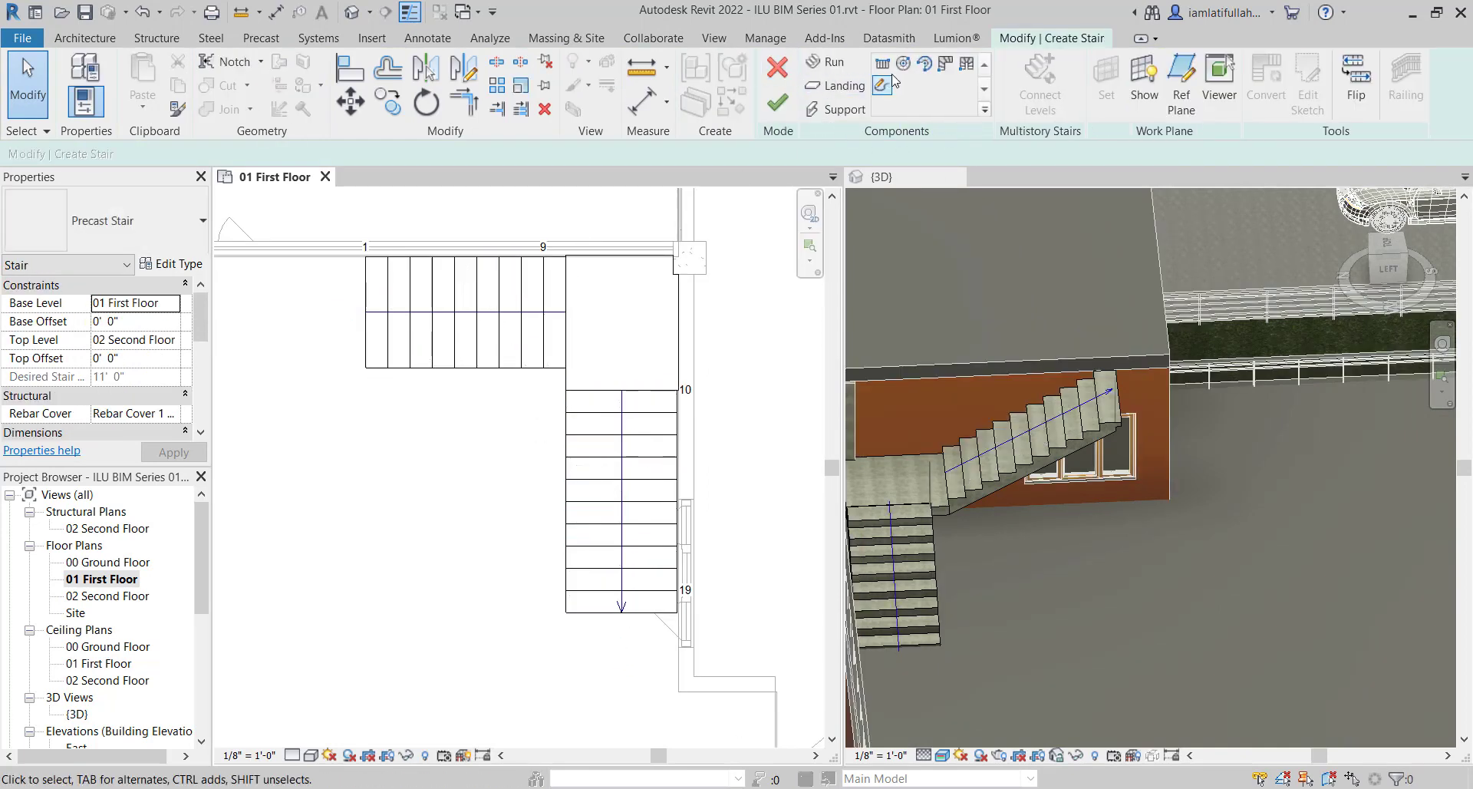
# Sketch a rectangular landing about 5' 1" by 3' 7" at the upper run's end, reaching the wall corner, and finish the landing and stair
pyautogui.click(844, 85)
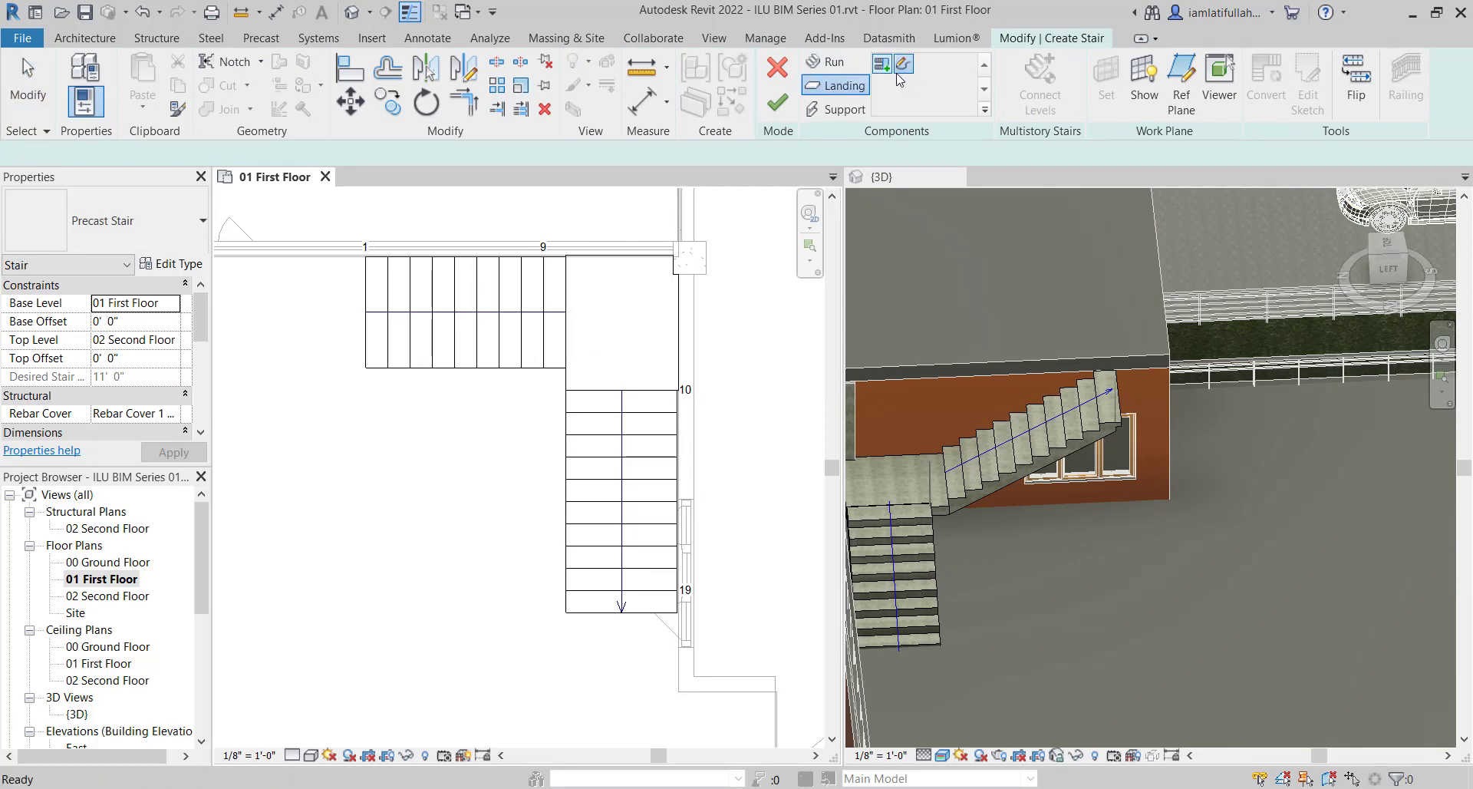
pyautogui.click(905, 68)
pyautogui.click(915, 64)
pyautogui.scroll(3, 635, 667)
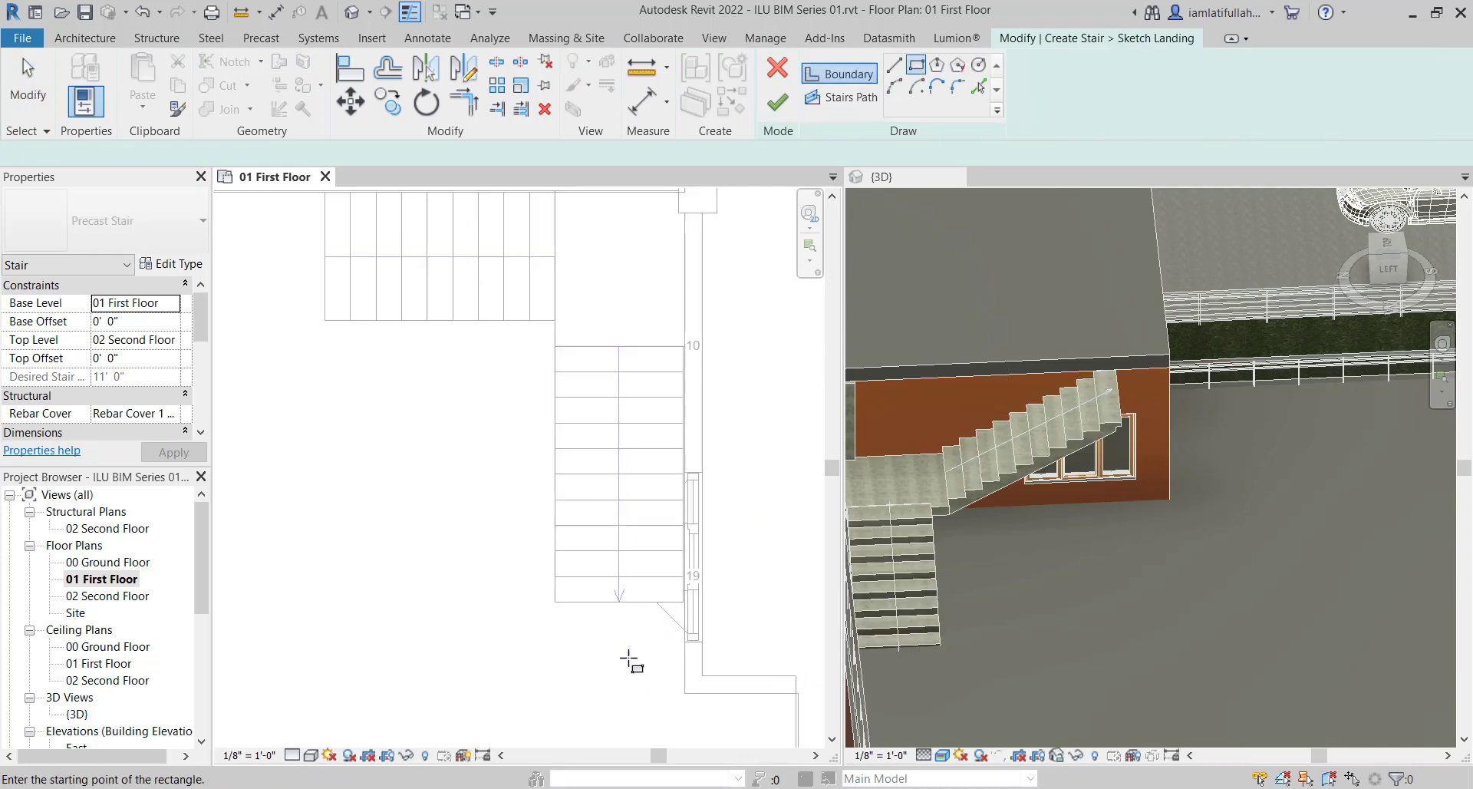
pyautogui.click(513, 558)
pyautogui.scroll(-2, 529, 491)
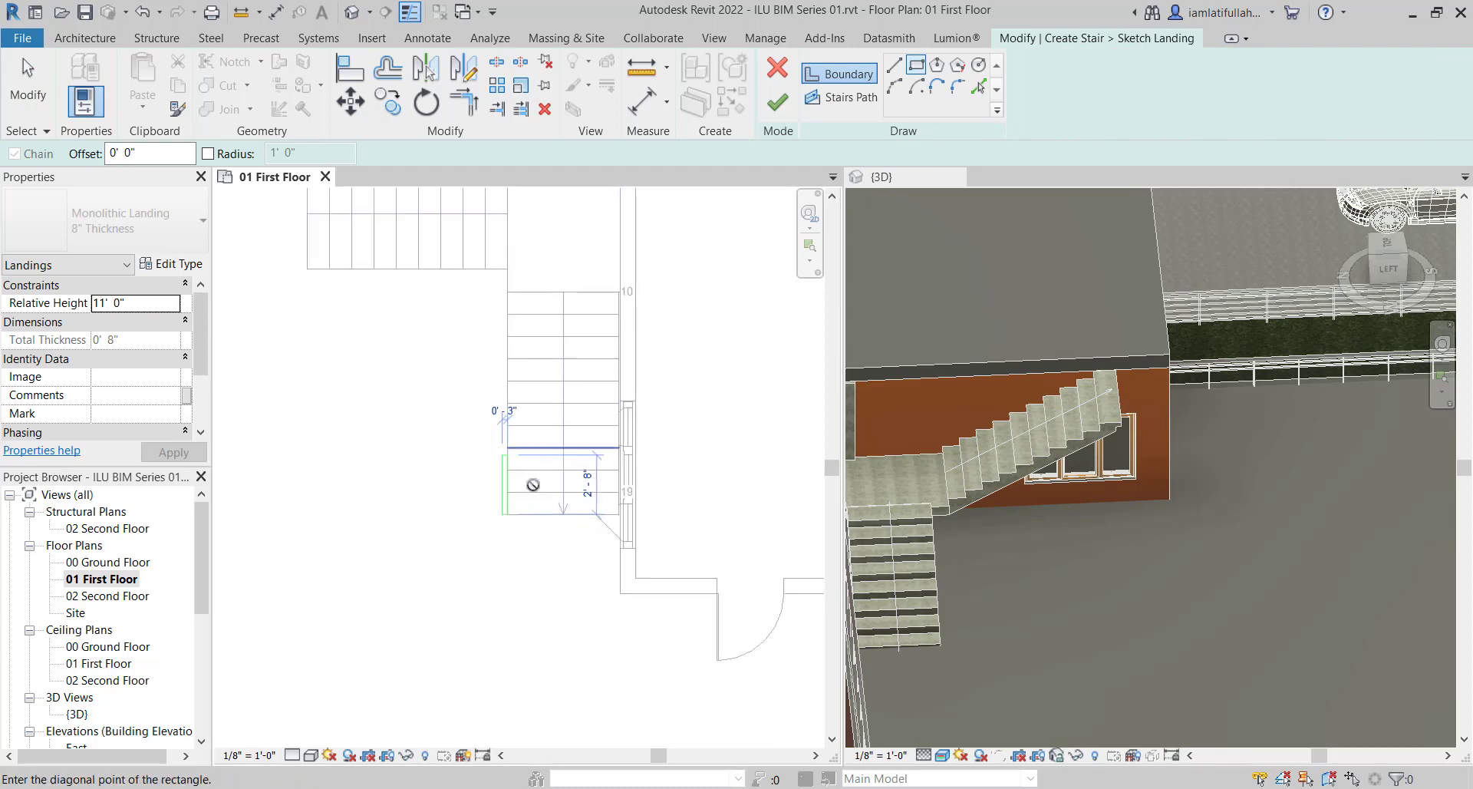
pyautogui.scroll(2, 630, 591)
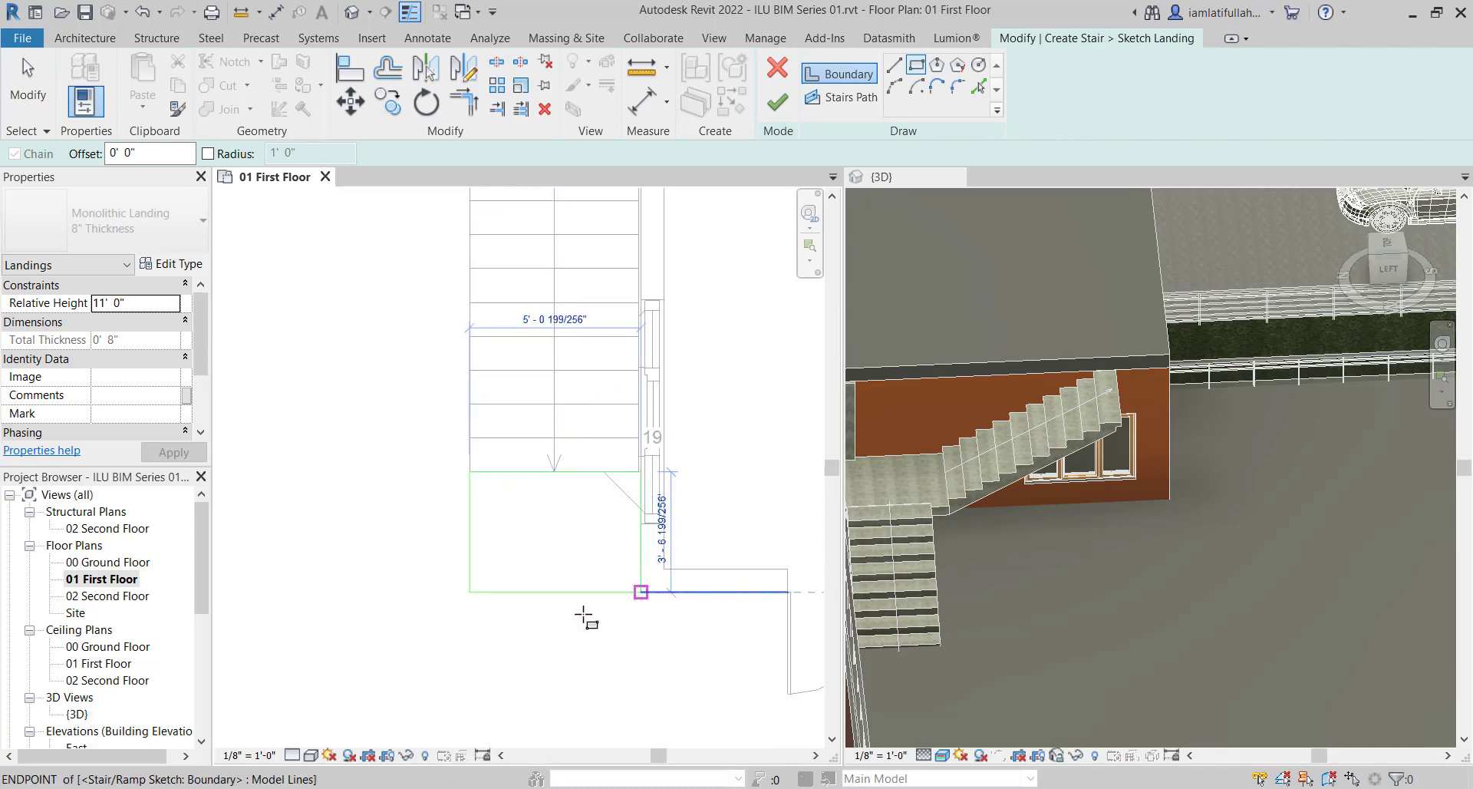
pyautogui.click(585, 617)
pyautogui.click(777, 104)
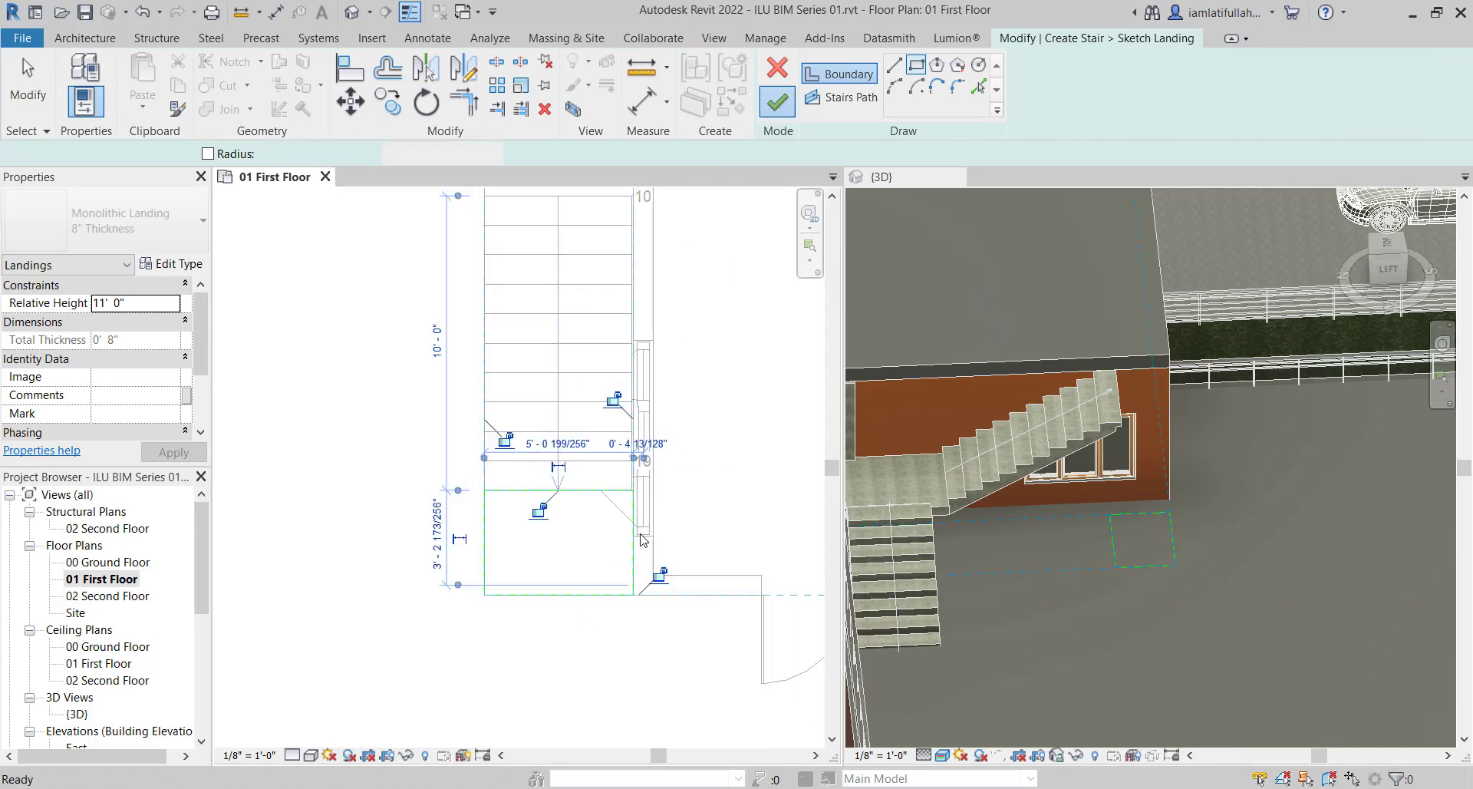
pyautogui.click(777, 103)
pyautogui.scroll(-4, 1194, 452)
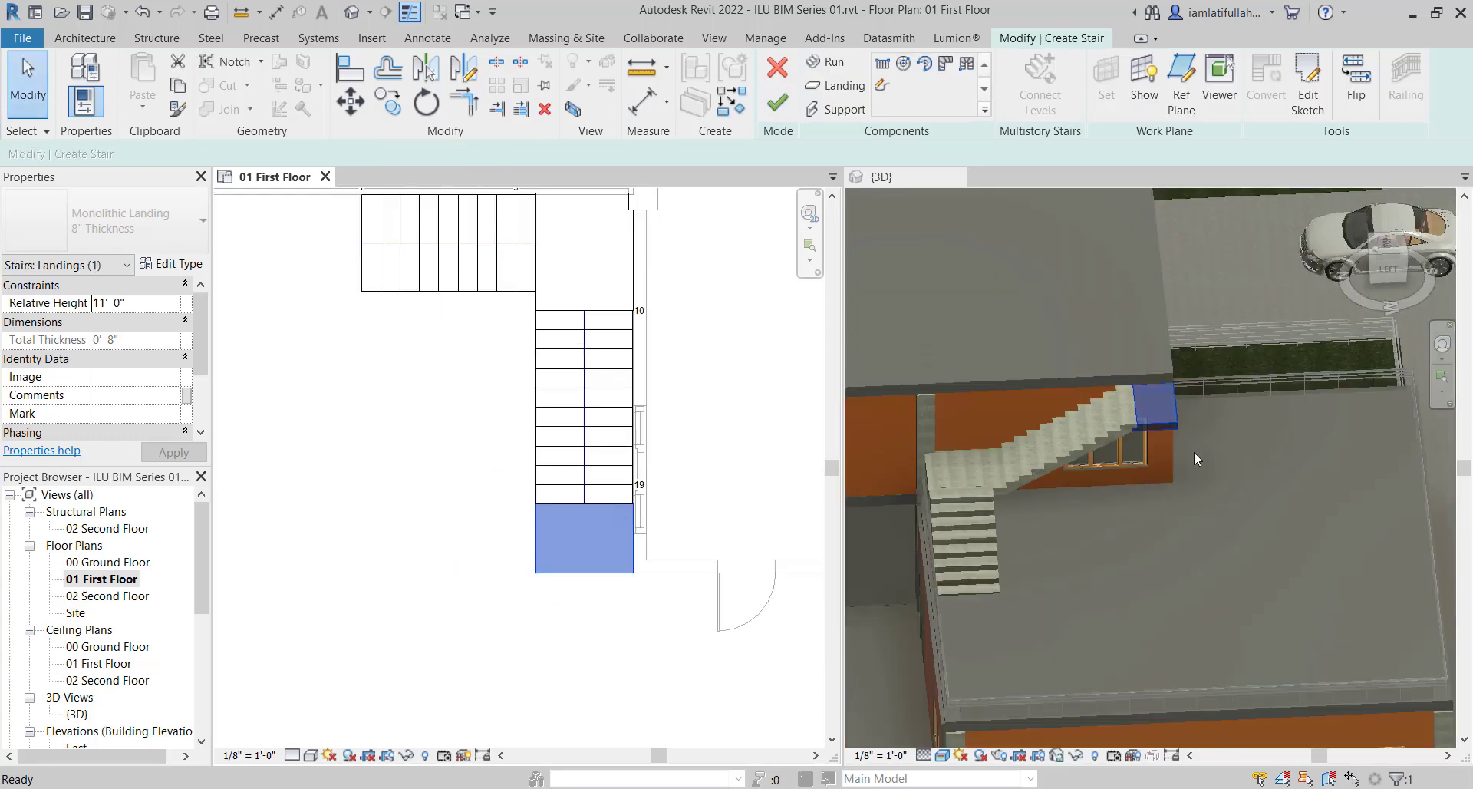
pyautogui.click(778, 104)
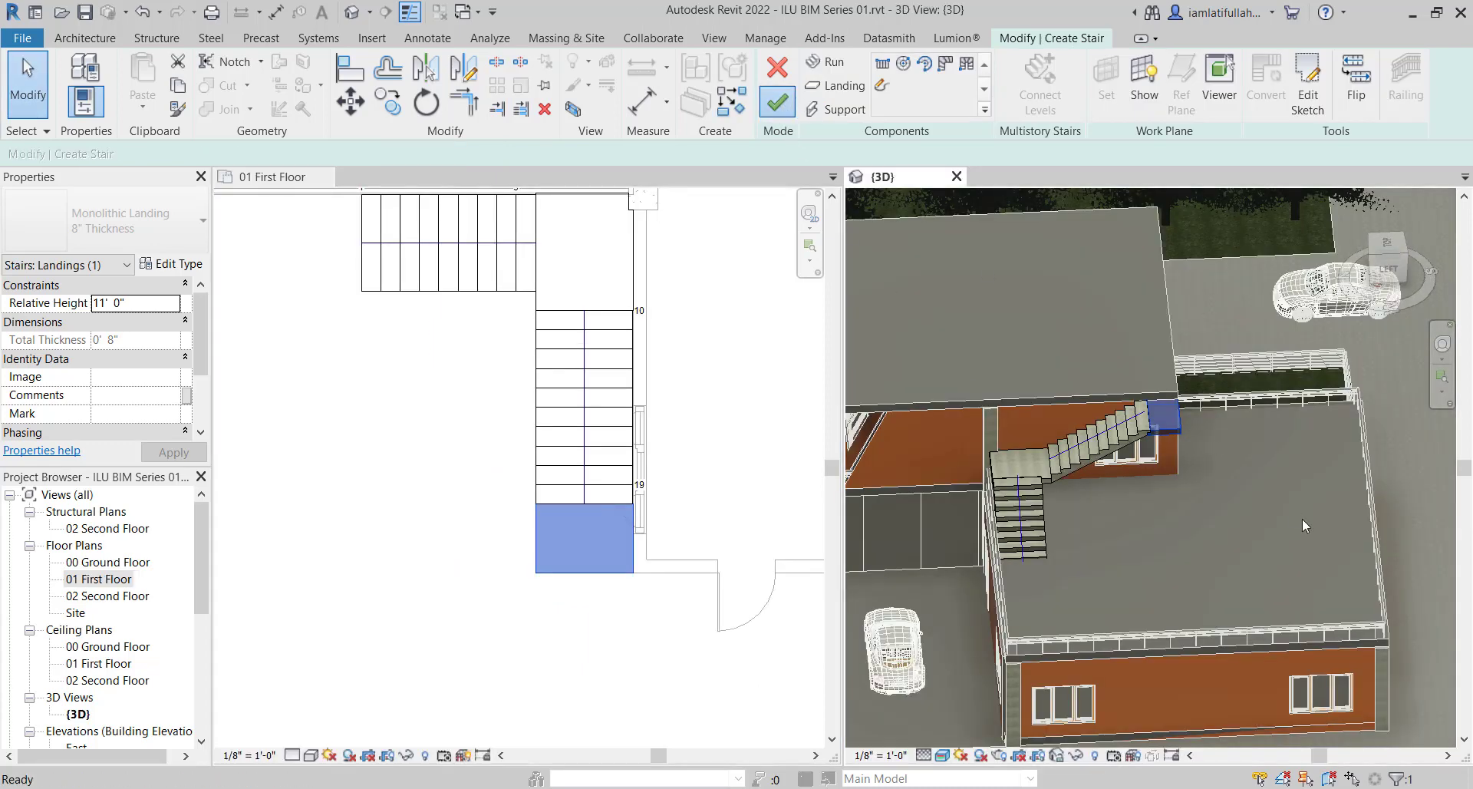
# Try removing the wall-side and top-landing end segments from the stair's pipe guardrail path in the first-floor plan
pyautogui.scroll(5, 1401, 474)
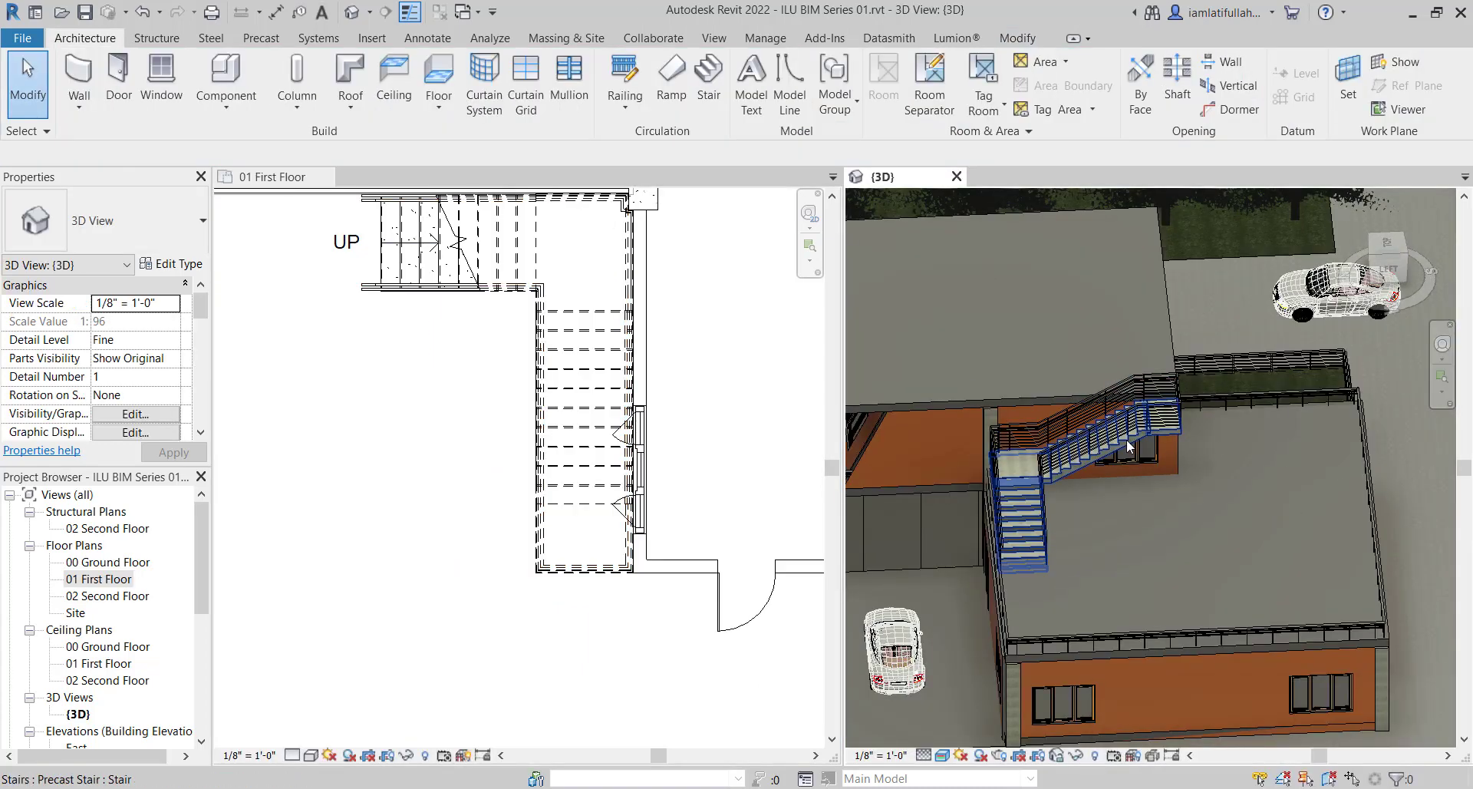
pyautogui.doubleClick(576, 569)
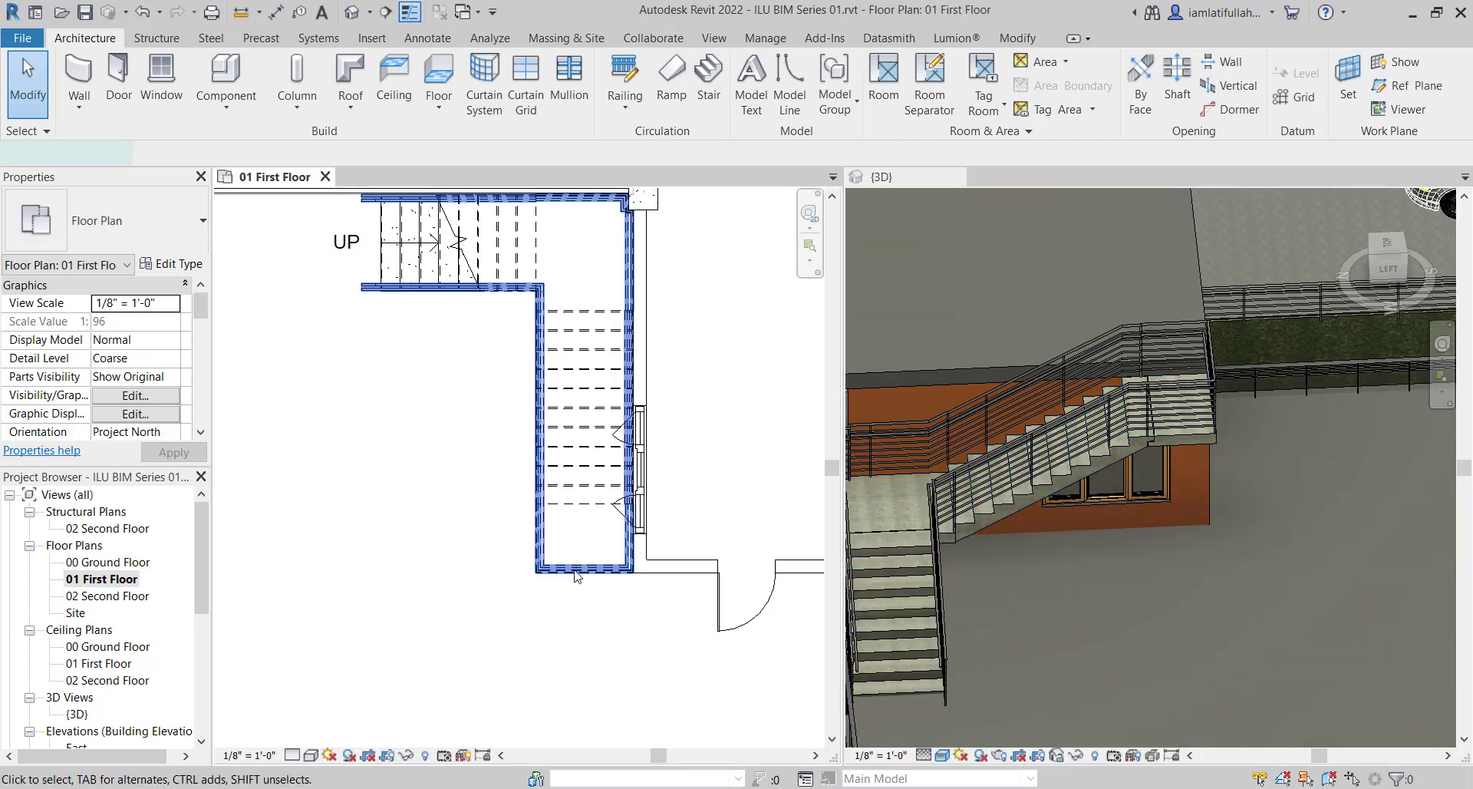
pyautogui.scroll(-2, 626, 635)
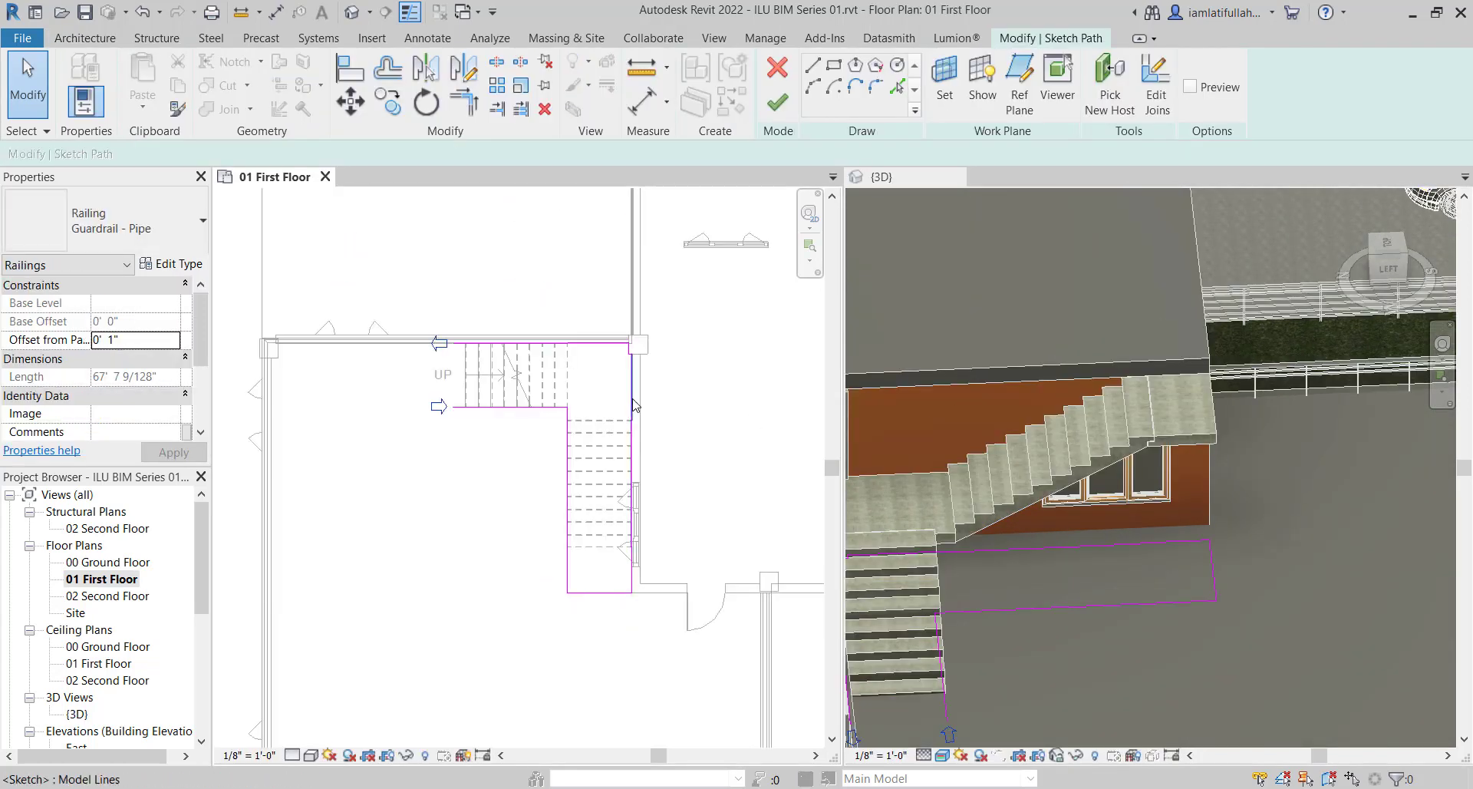
pyautogui.press('Delete')
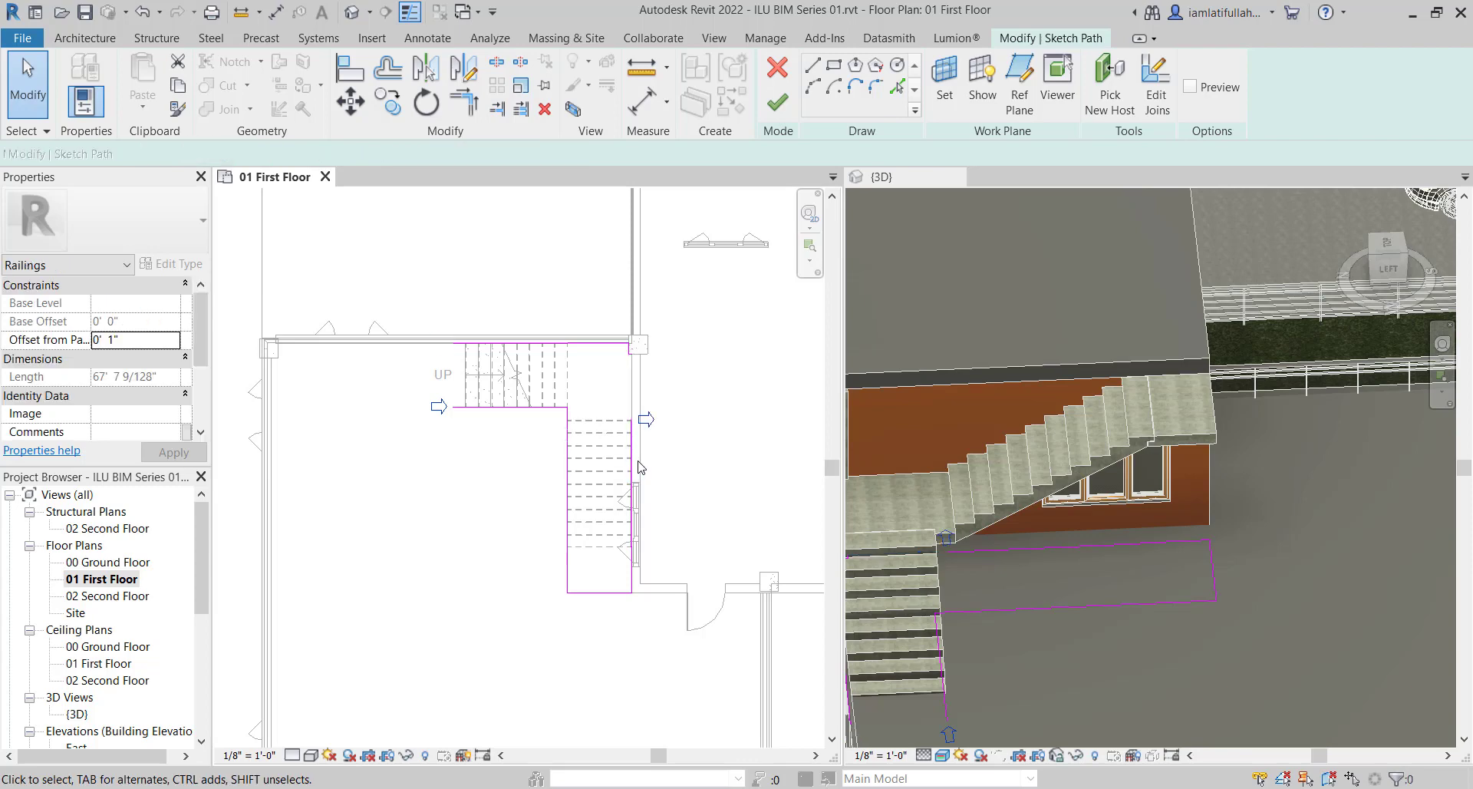
pyautogui.press('Delete')
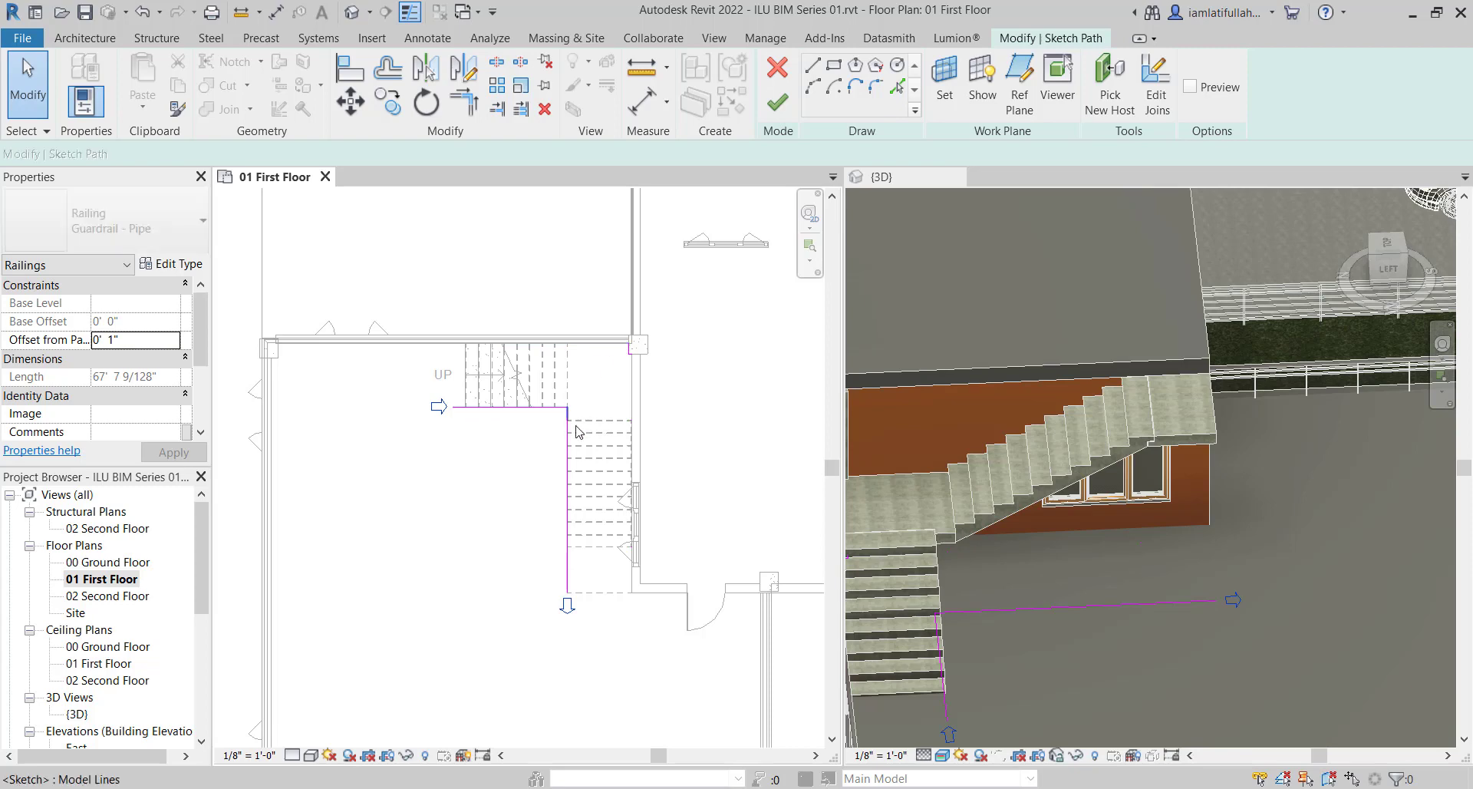
pyautogui.click(770, 106)
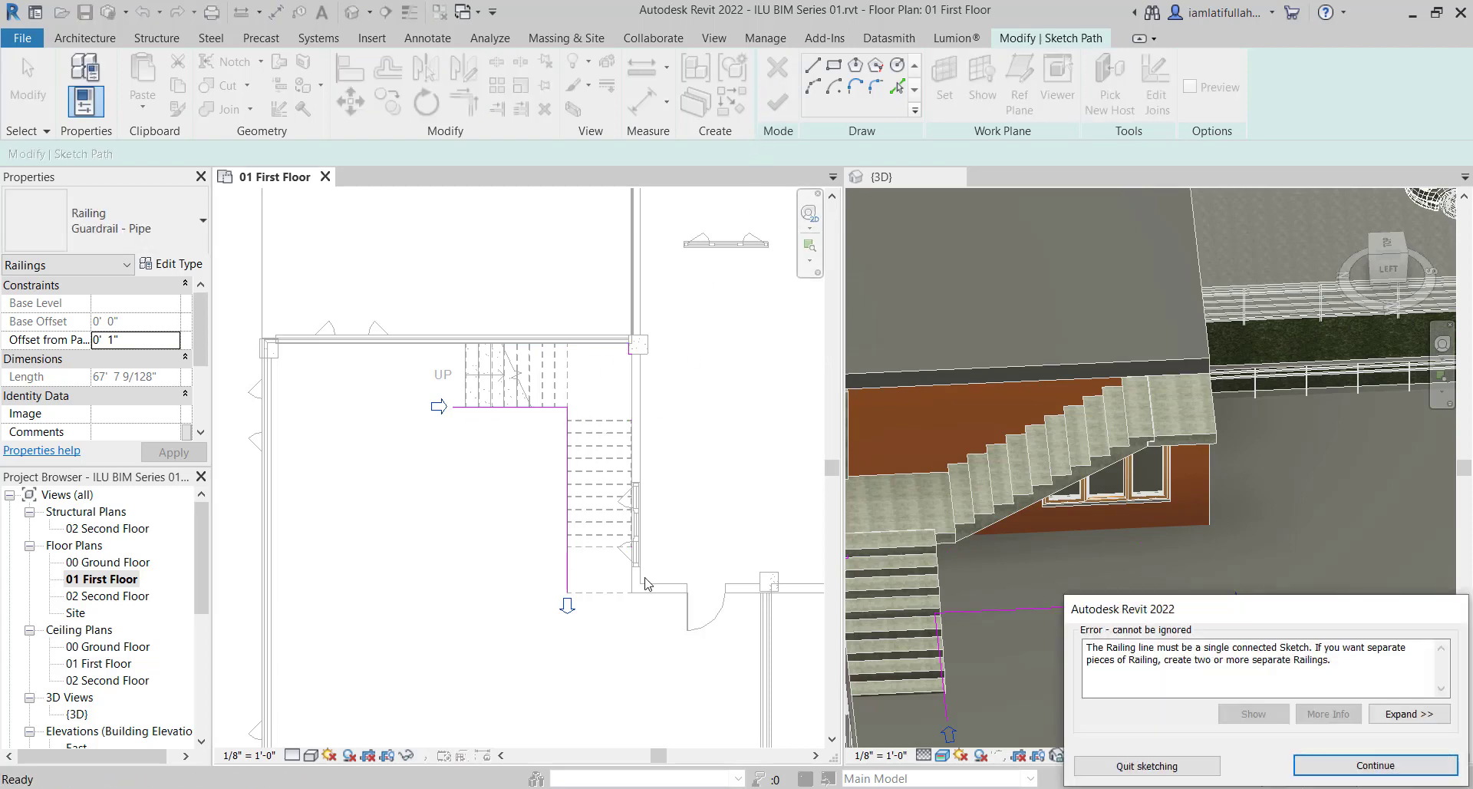
pyautogui.click(1354, 764)
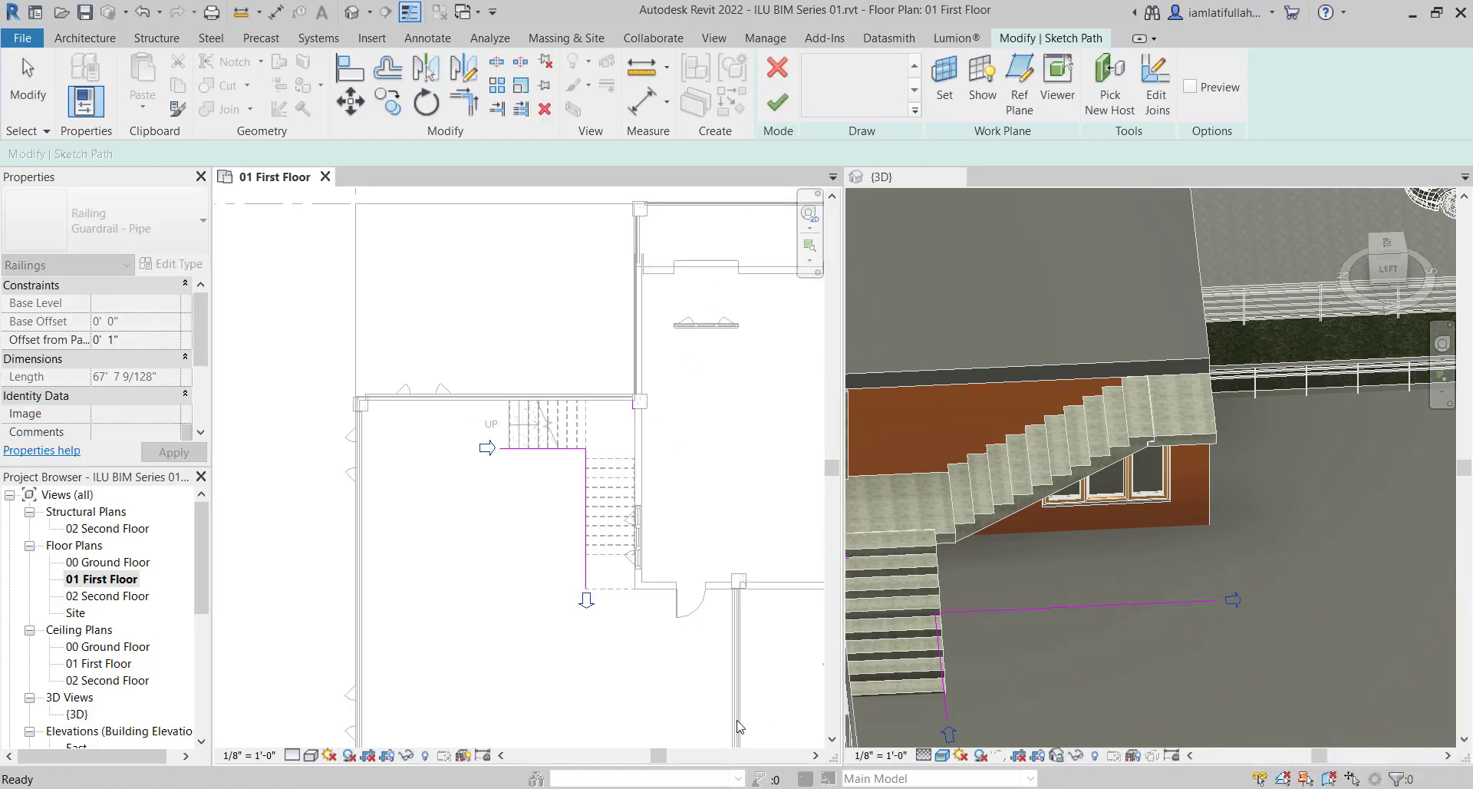
# Delete the leftover short path line at the wall corner and try finishing the guardrail sketch again
pyautogui.scroll(2, 511, 489)
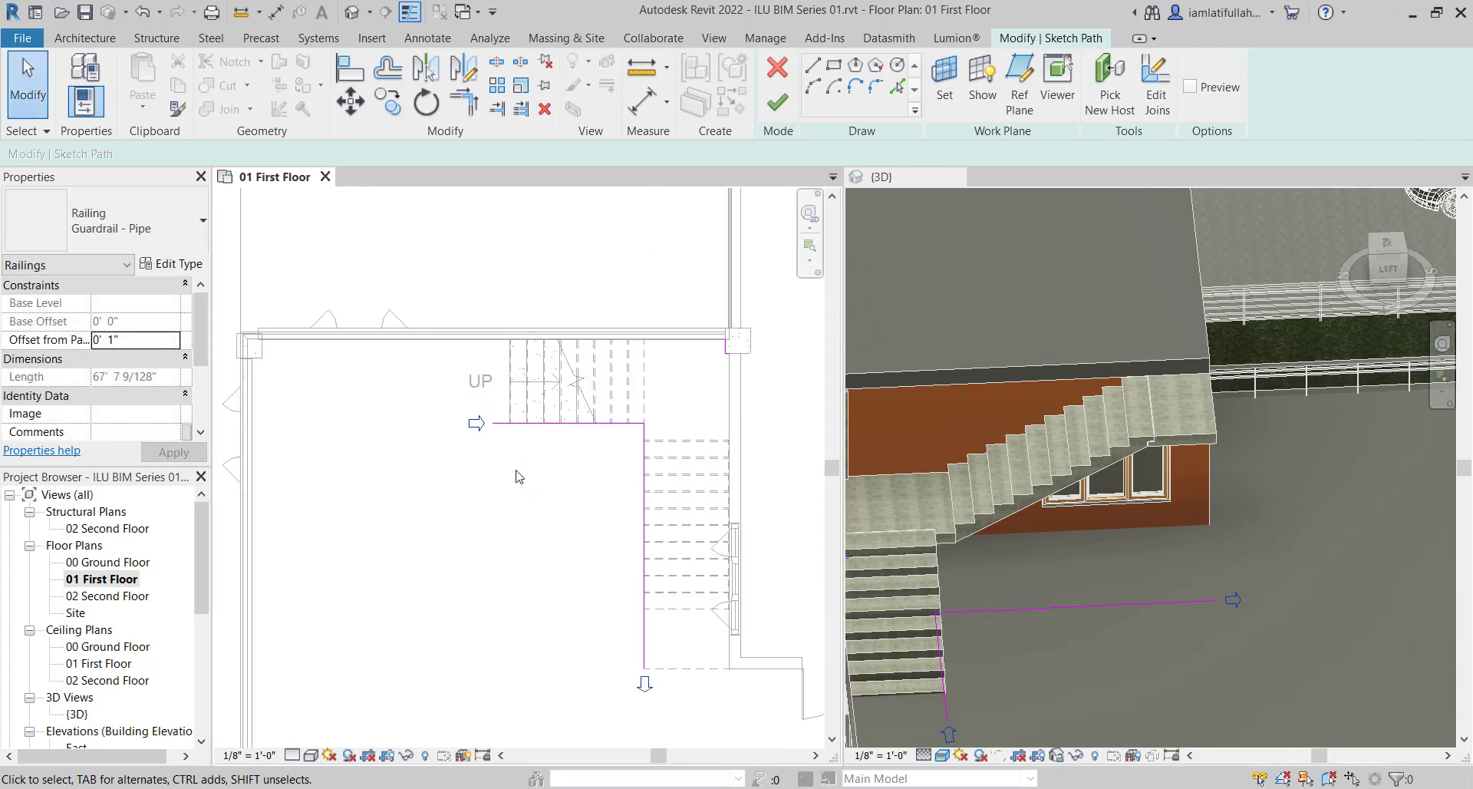
pyautogui.scroll(-2, 462, 392)
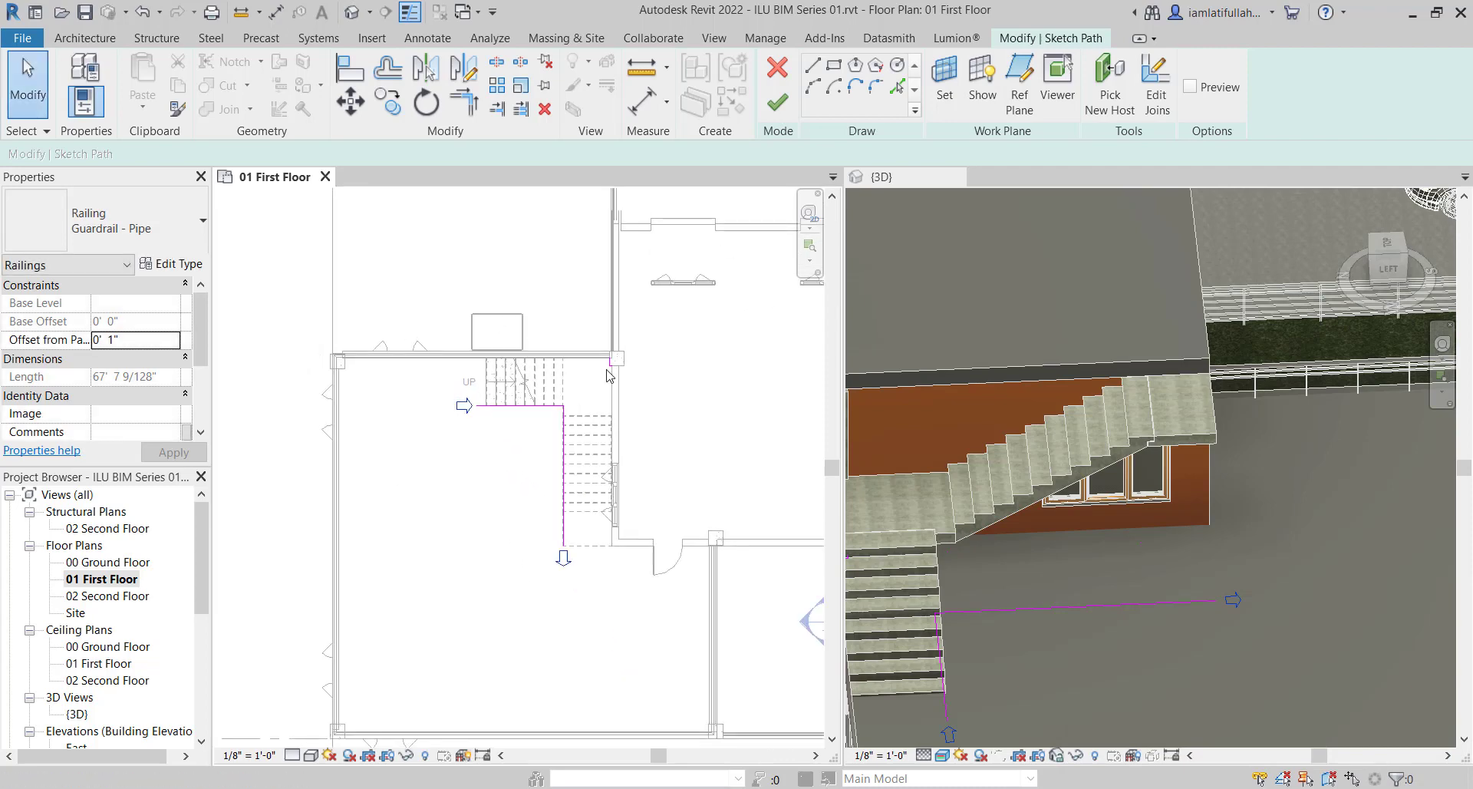
pyautogui.moveTo(648, 383); pyautogui.dragTo(649, 383)
pyautogui.moveTo(638, 328); pyautogui.dragTo(570, 419)
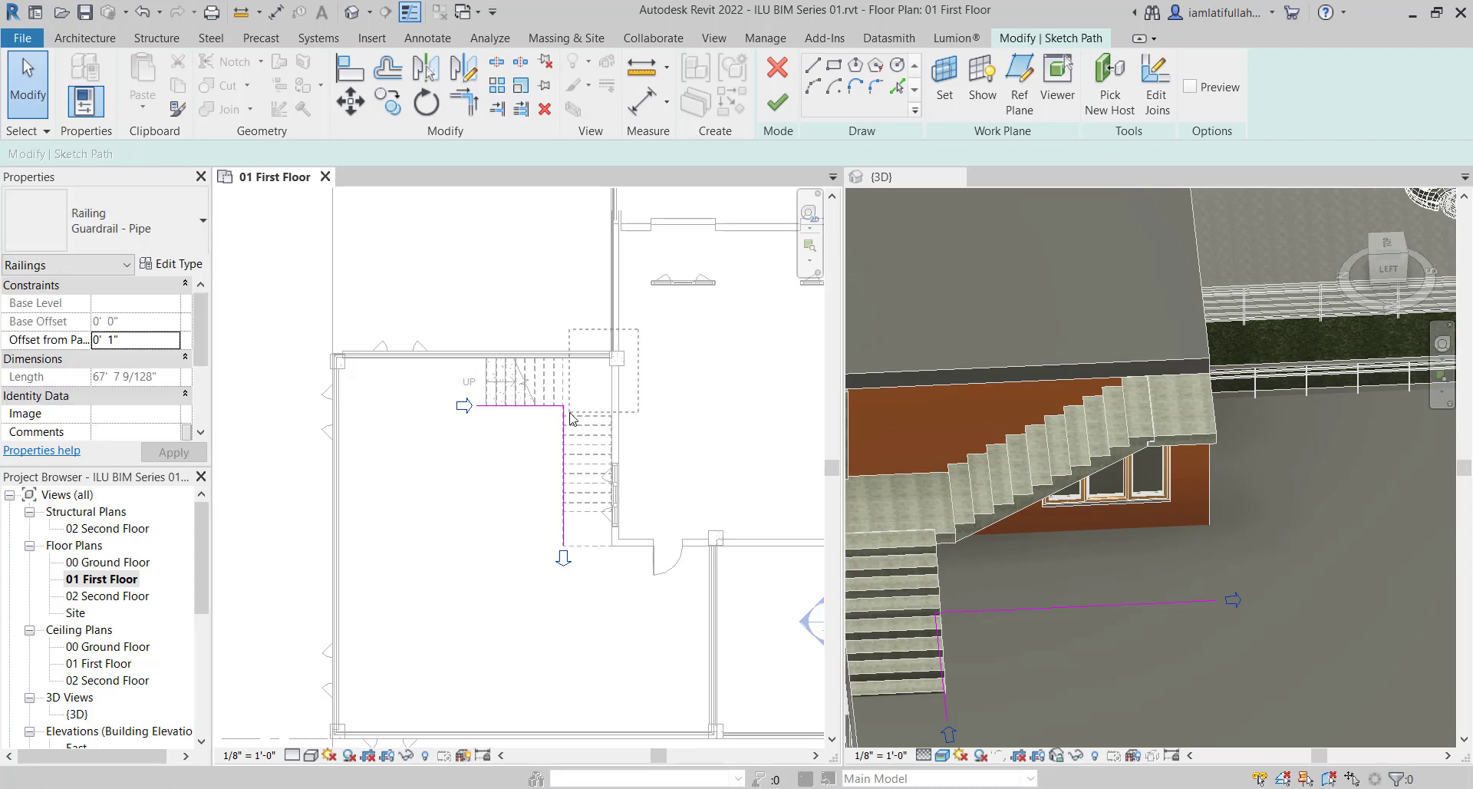
pyautogui.scroll(3, 564, 530)
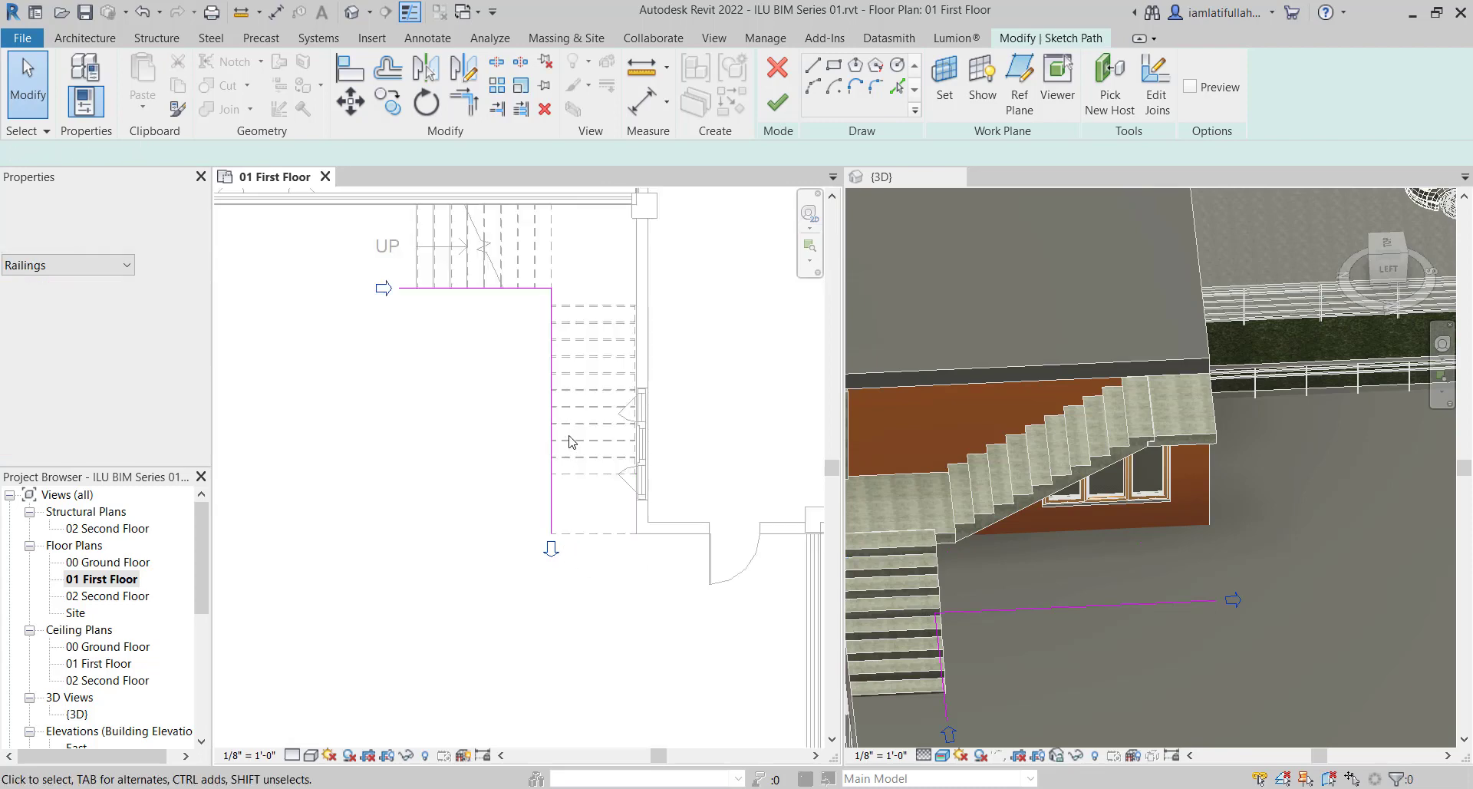
pyautogui.click(776, 105)
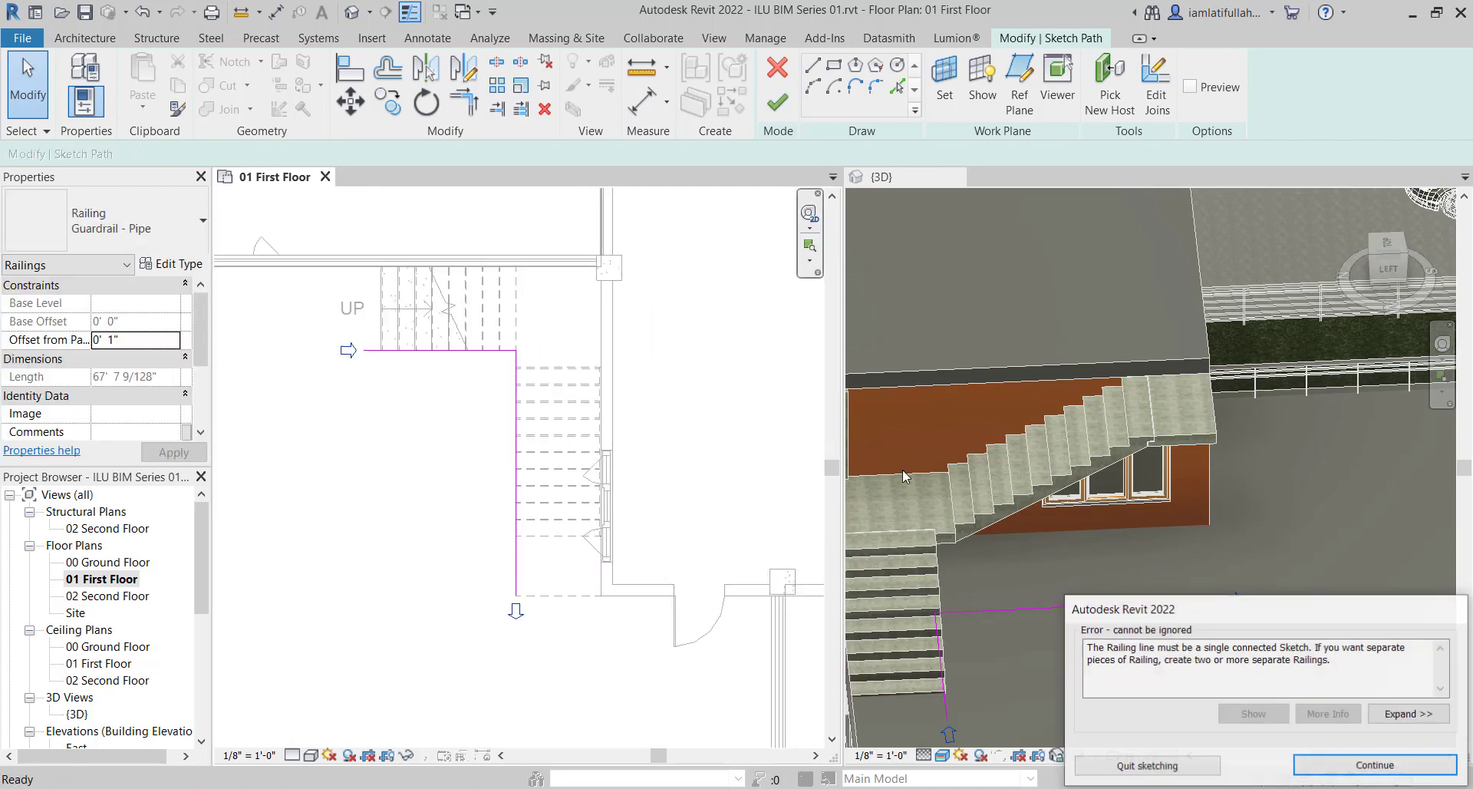
pyautogui.click(1323, 765)
# Try finishing the guardrail sketch with all remaining path segments deleted, and discard the railing edits
pyautogui.scroll(1, 691, 606)
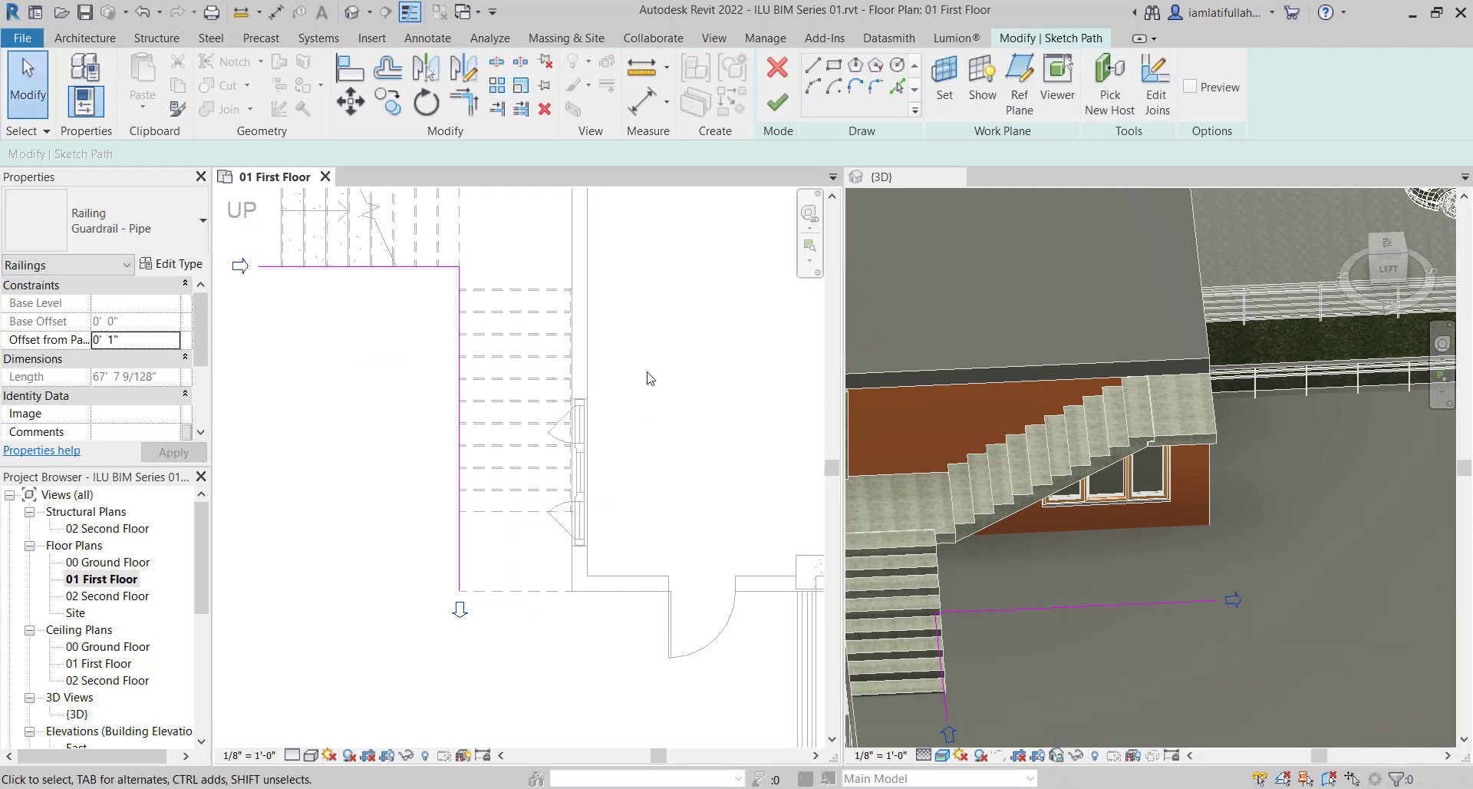
pyautogui.moveTo(666, 319); pyautogui.dragTo(444, 603)
pyautogui.scroll(-2, 442, 598)
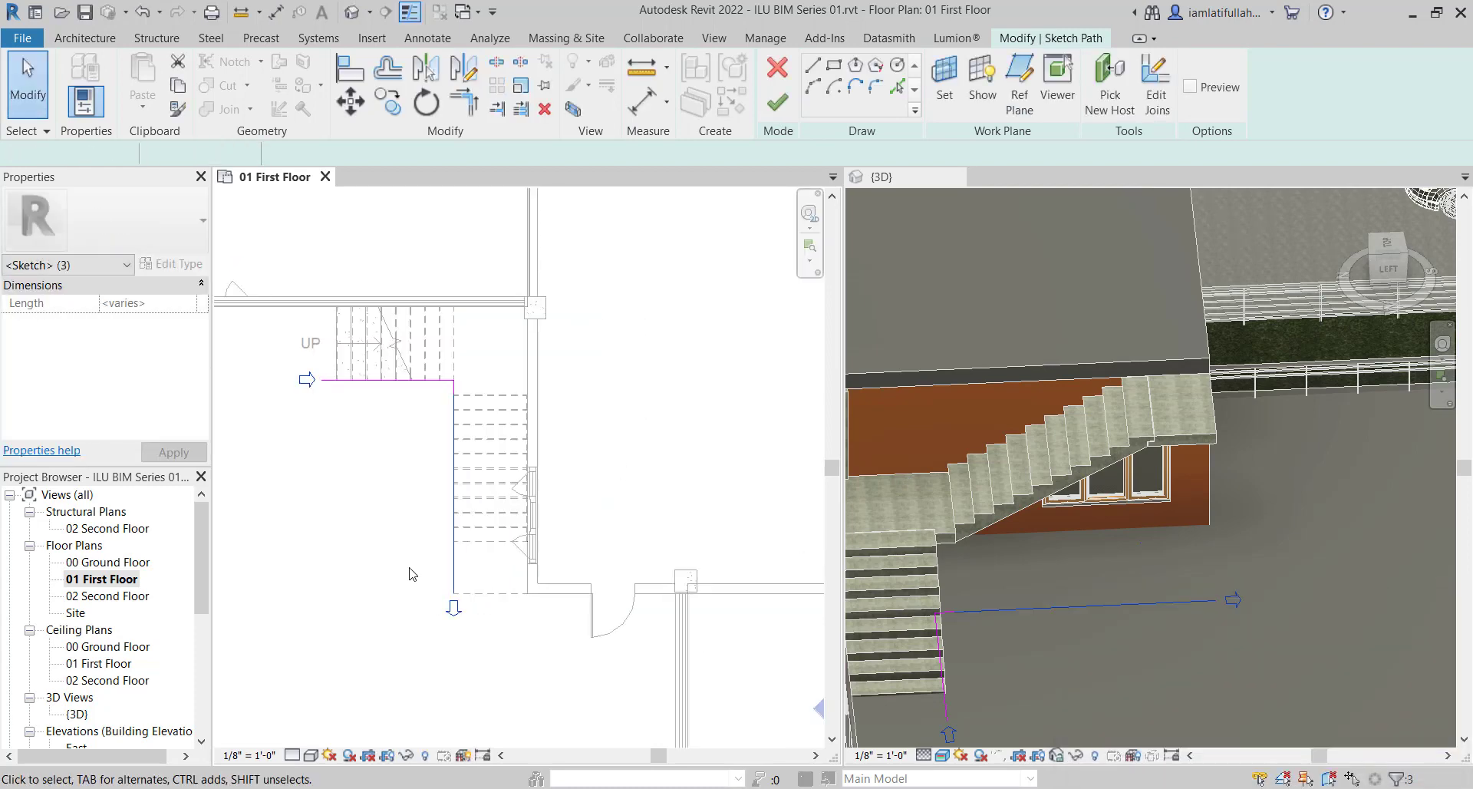
pyautogui.scroll(-1, 487, 564)
pyautogui.moveTo(641, 265); pyautogui.dragTo(294, 593)
pyautogui.moveTo(276, 672); pyautogui.dragTo(278, 674)
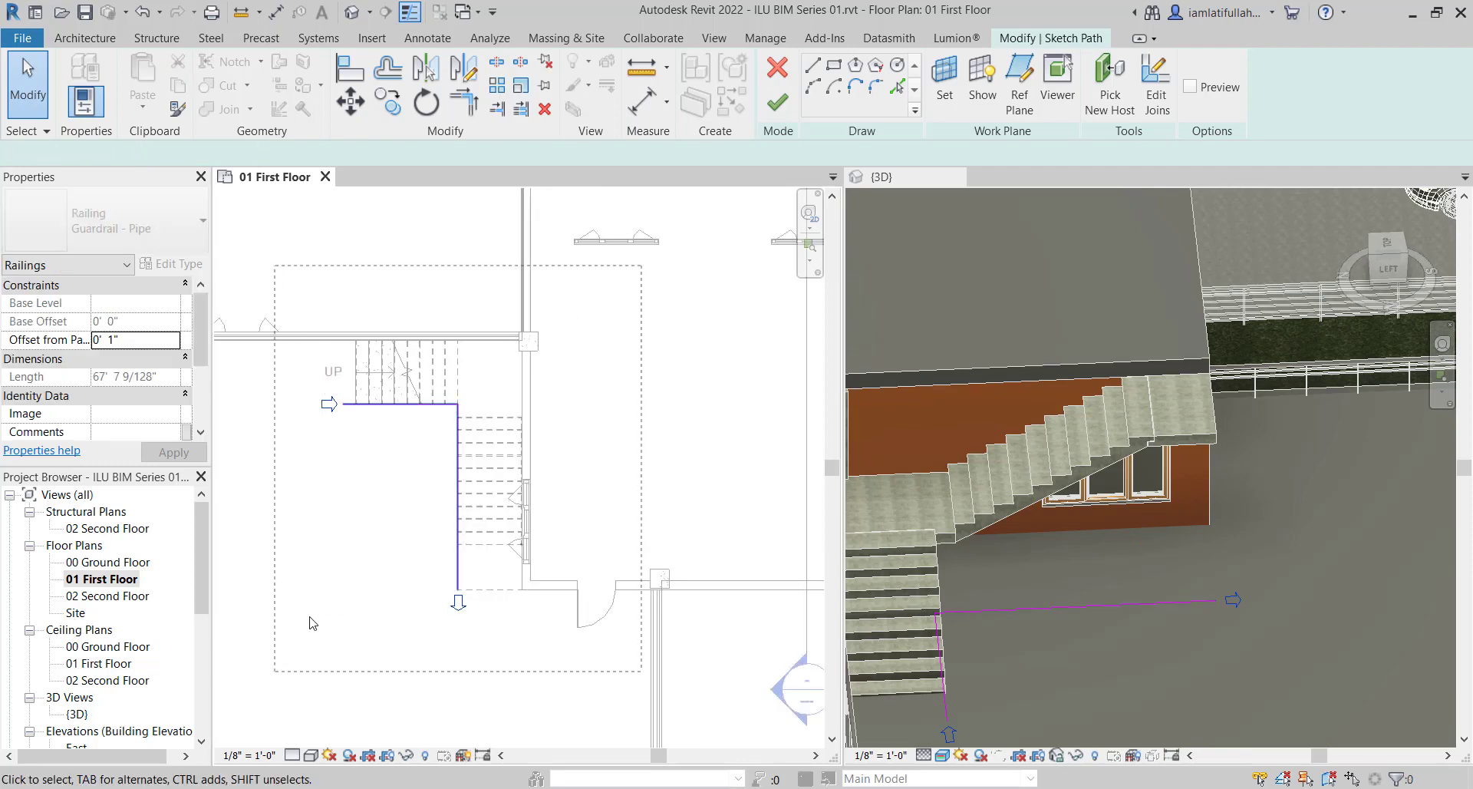
pyautogui.scroll(1, 310, 618)
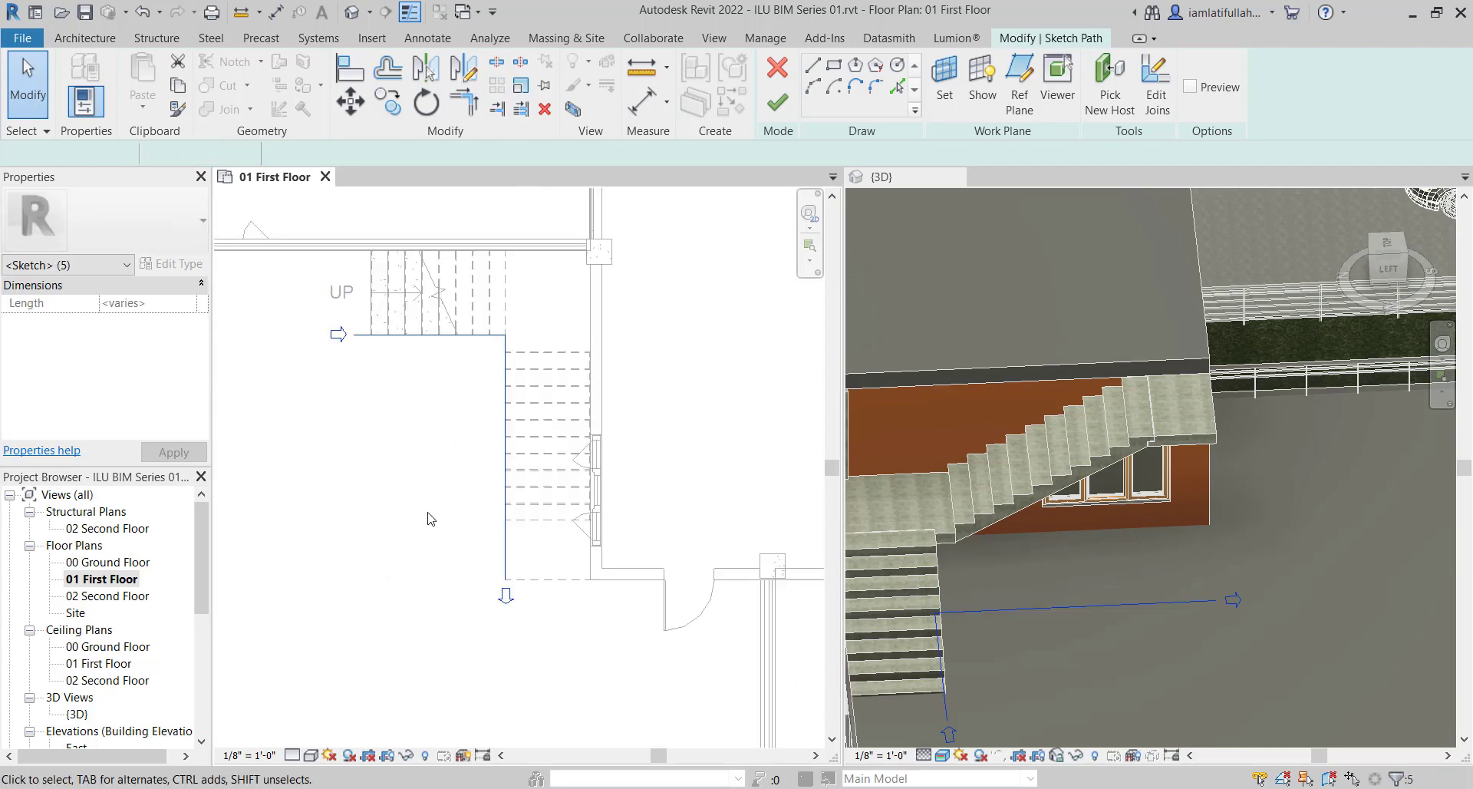
pyautogui.click(443, 423)
pyautogui.moveTo(443, 423); pyautogui.dragTo(454, 485, button='middle')
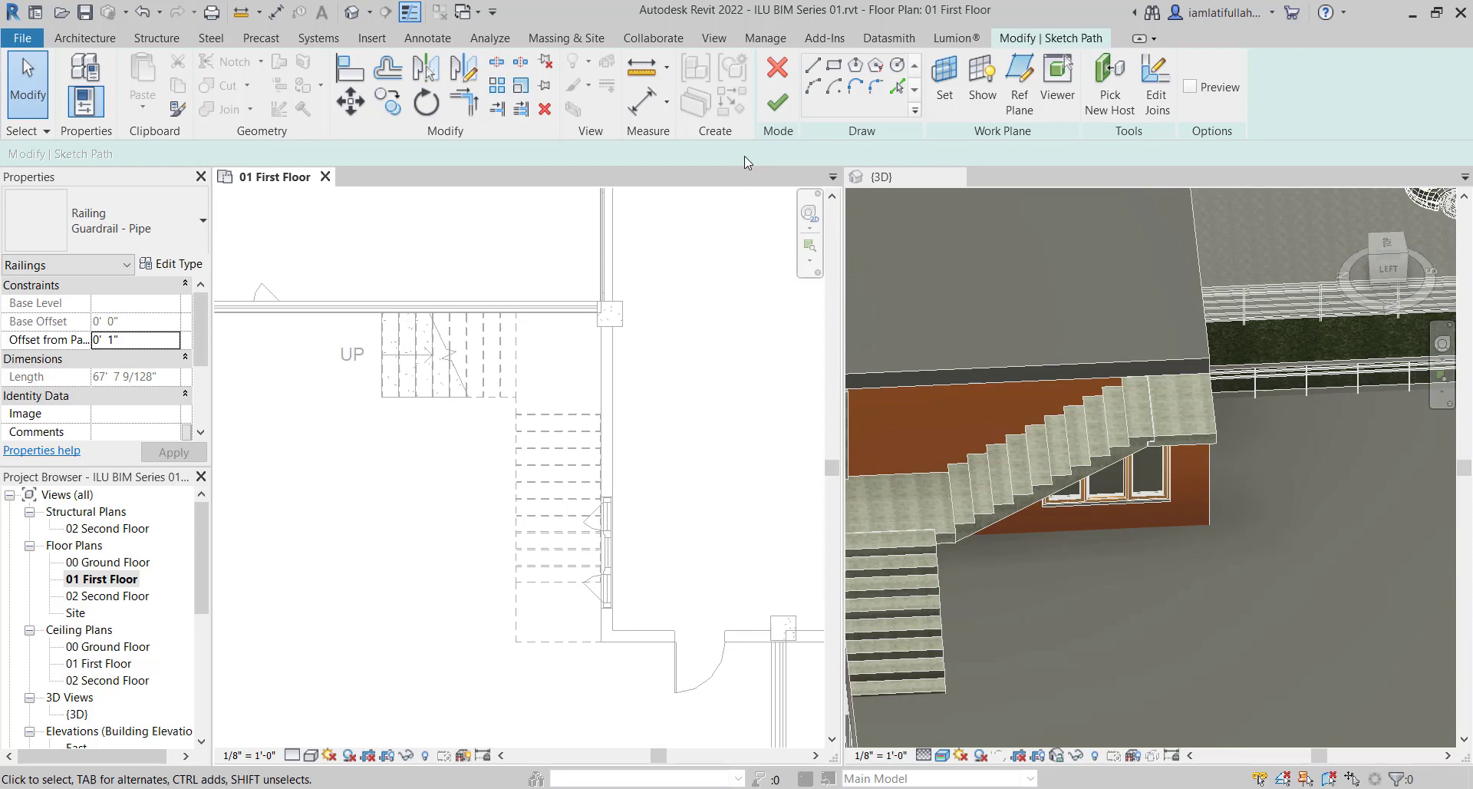
pyautogui.click(772, 113)
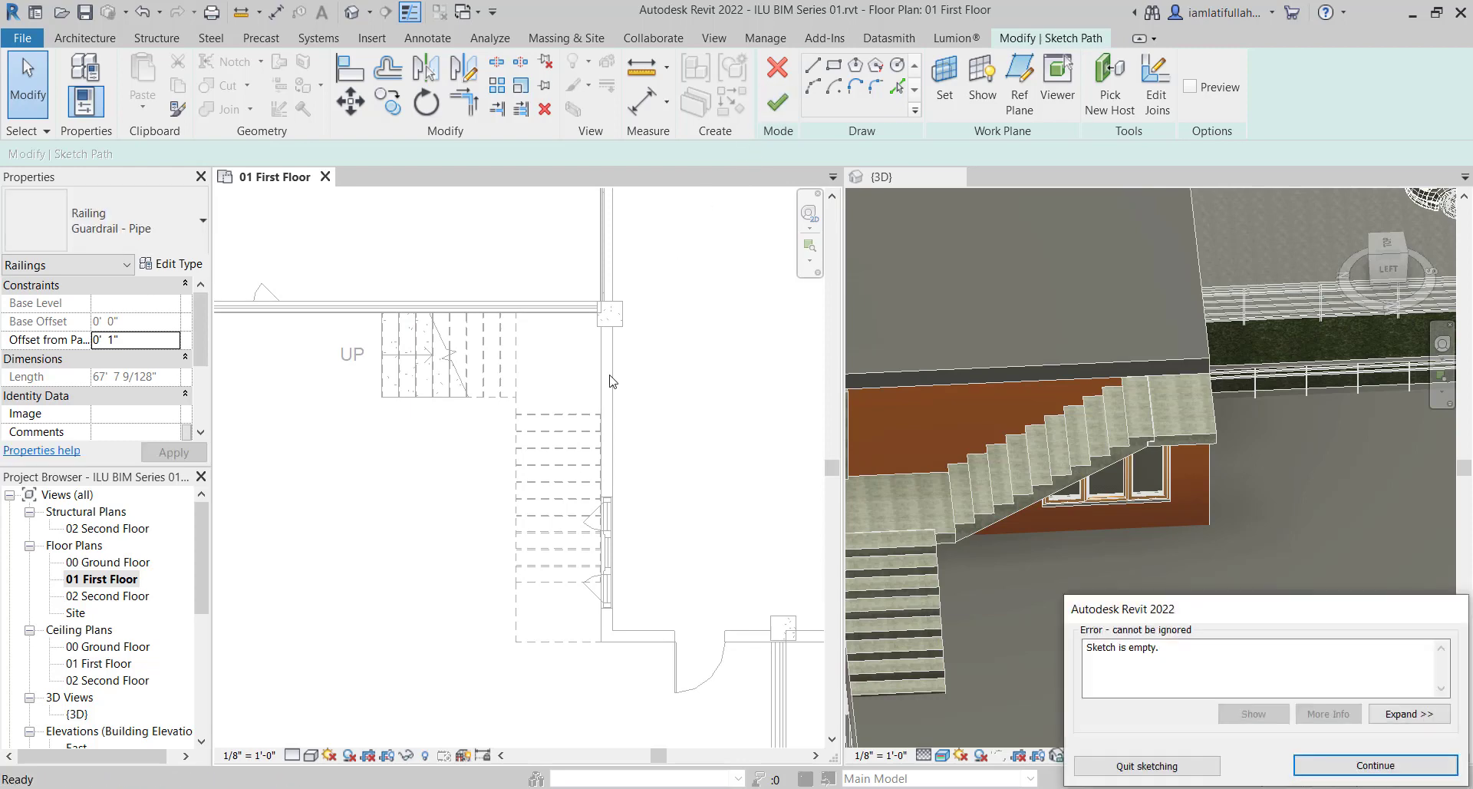
pyautogui.click(1315, 766)
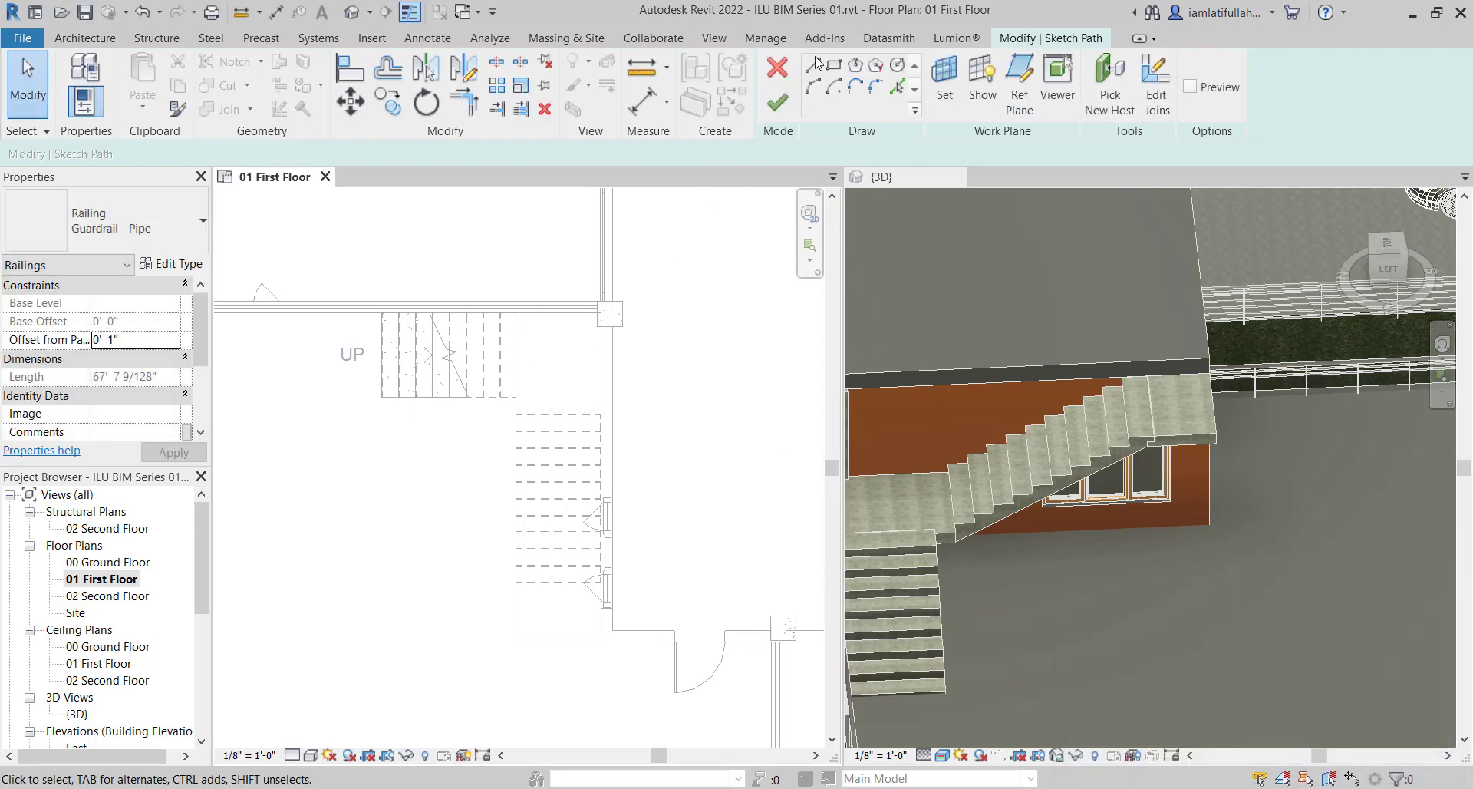
pyautogui.click(777, 67)
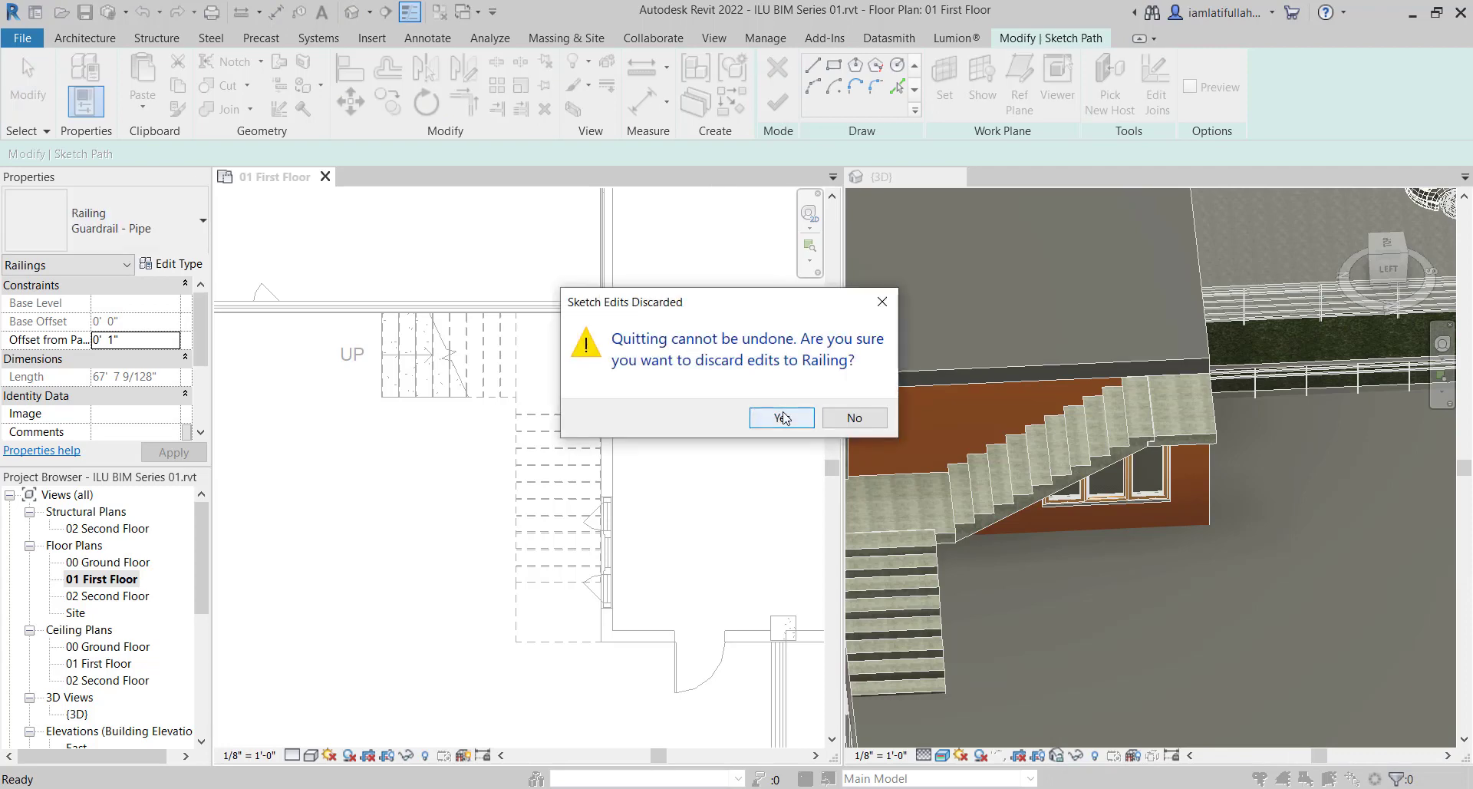
pyautogui.click(782, 417)
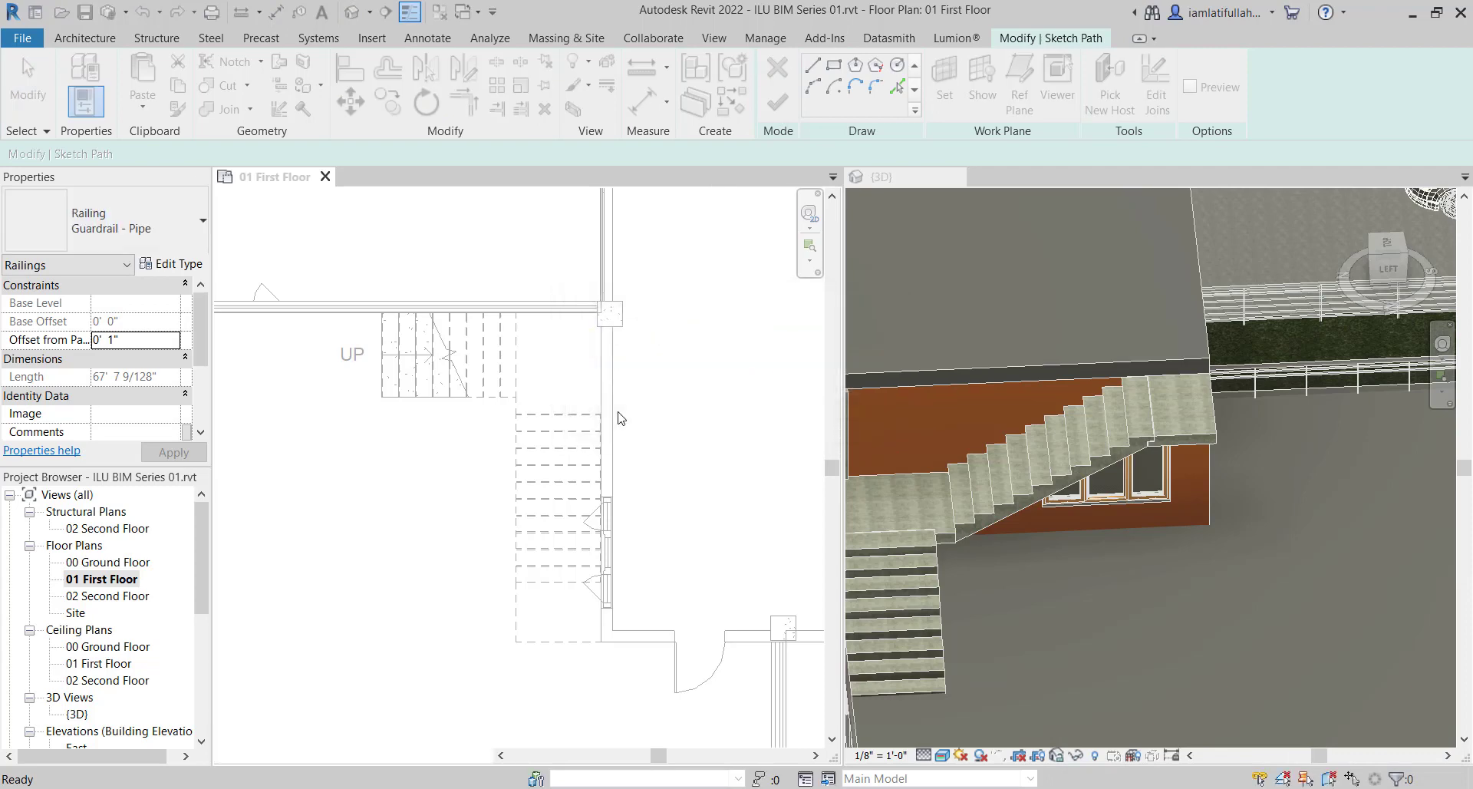
# Edit the guardrail path again, deleting the wall-side and landing-end segments so only the stair's open side remains, and finish the sketch
pyautogui.click(451, 489)
pyautogui.scroll(1, 448, 487)
pyautogui.moveTo(448, 486); pyautogui.dragTo(455, 395, button='middle')
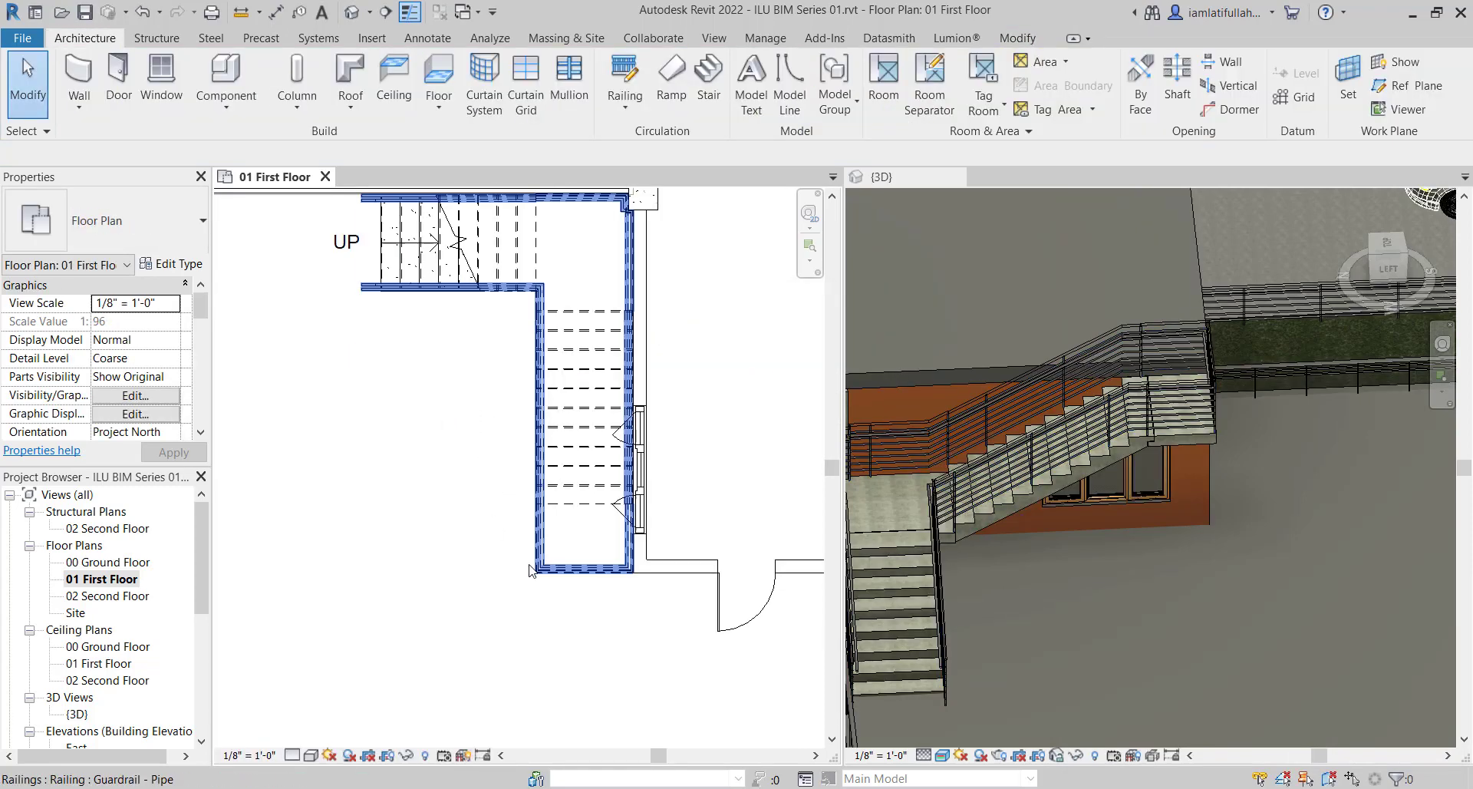
pyautogui.scroll(-2, 529, 568)
pyautogui.click(472, 331)
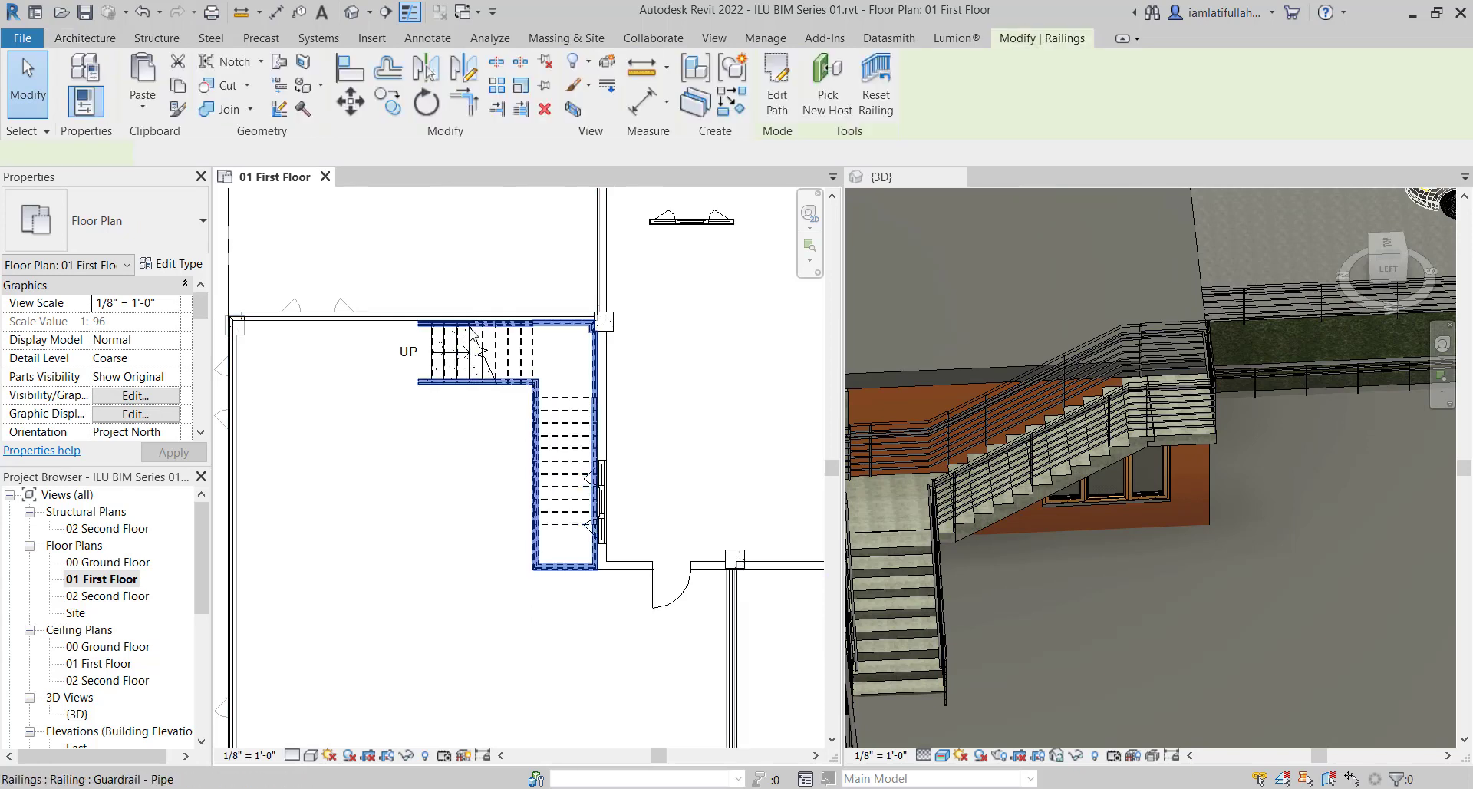
pyautogui.doubleClick(524, 335)
pyautogui.click(524, 335)
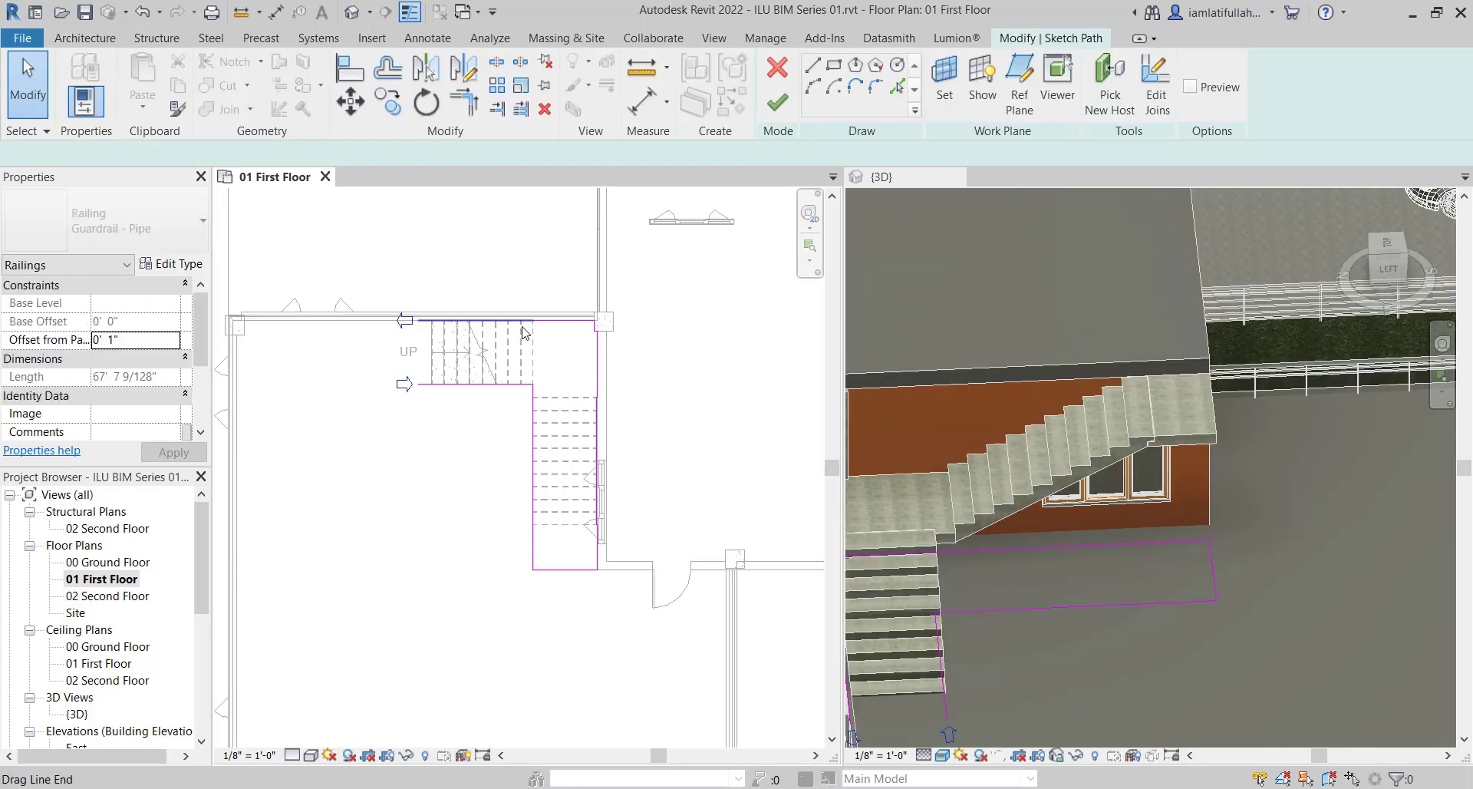
pyautogui.press('Delete')
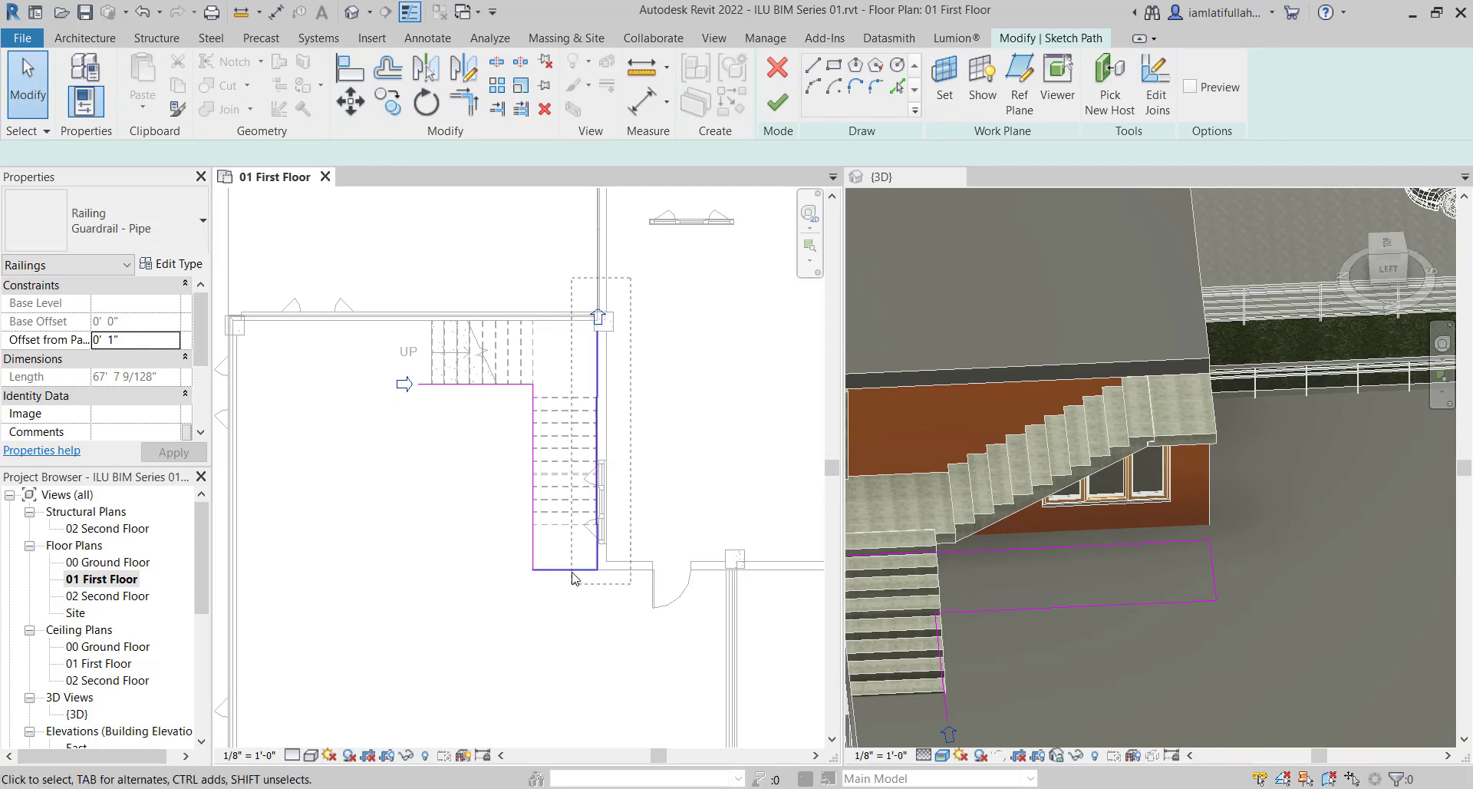
pyautogui.click(778, 102)
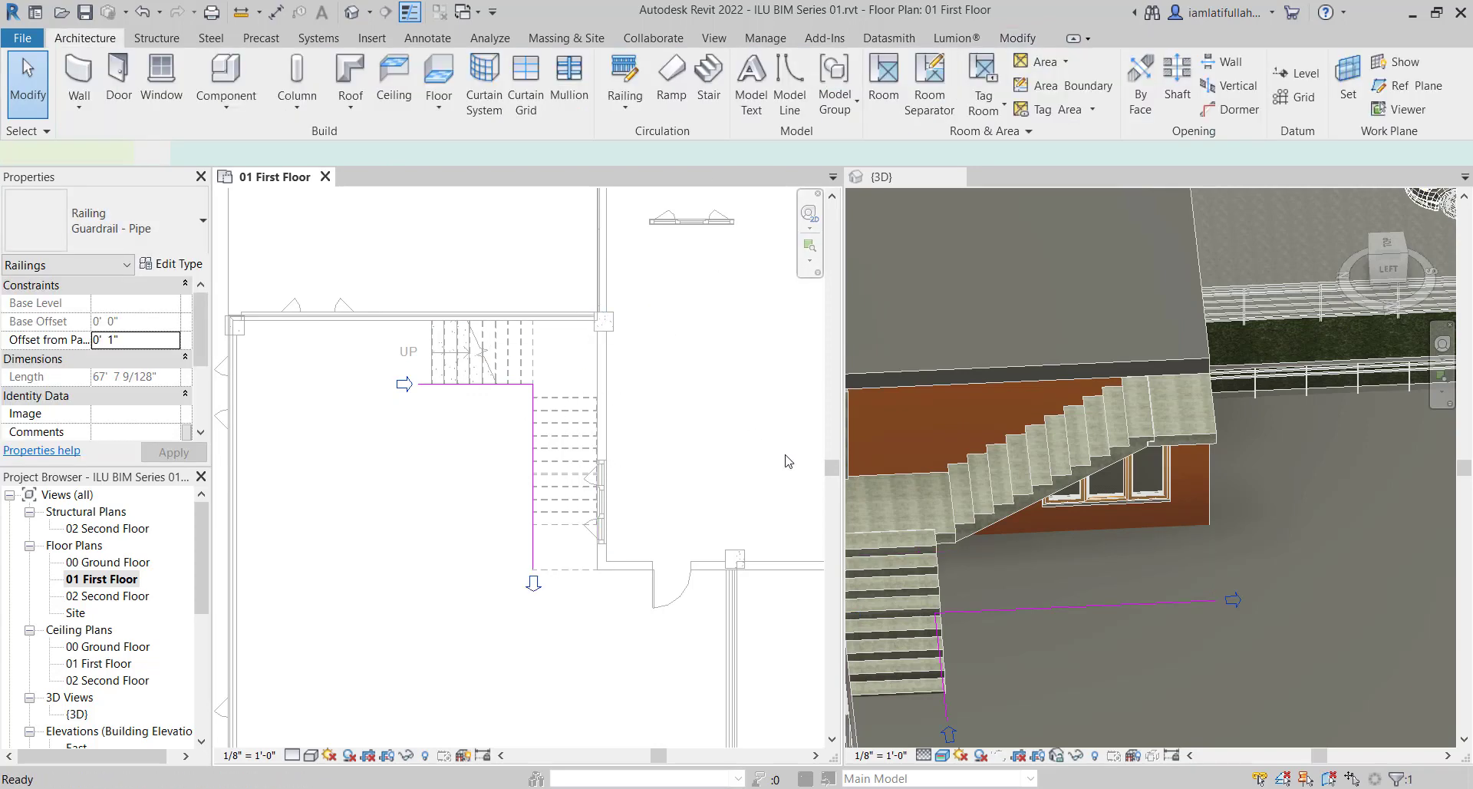
pyautogui.click(585, 624)
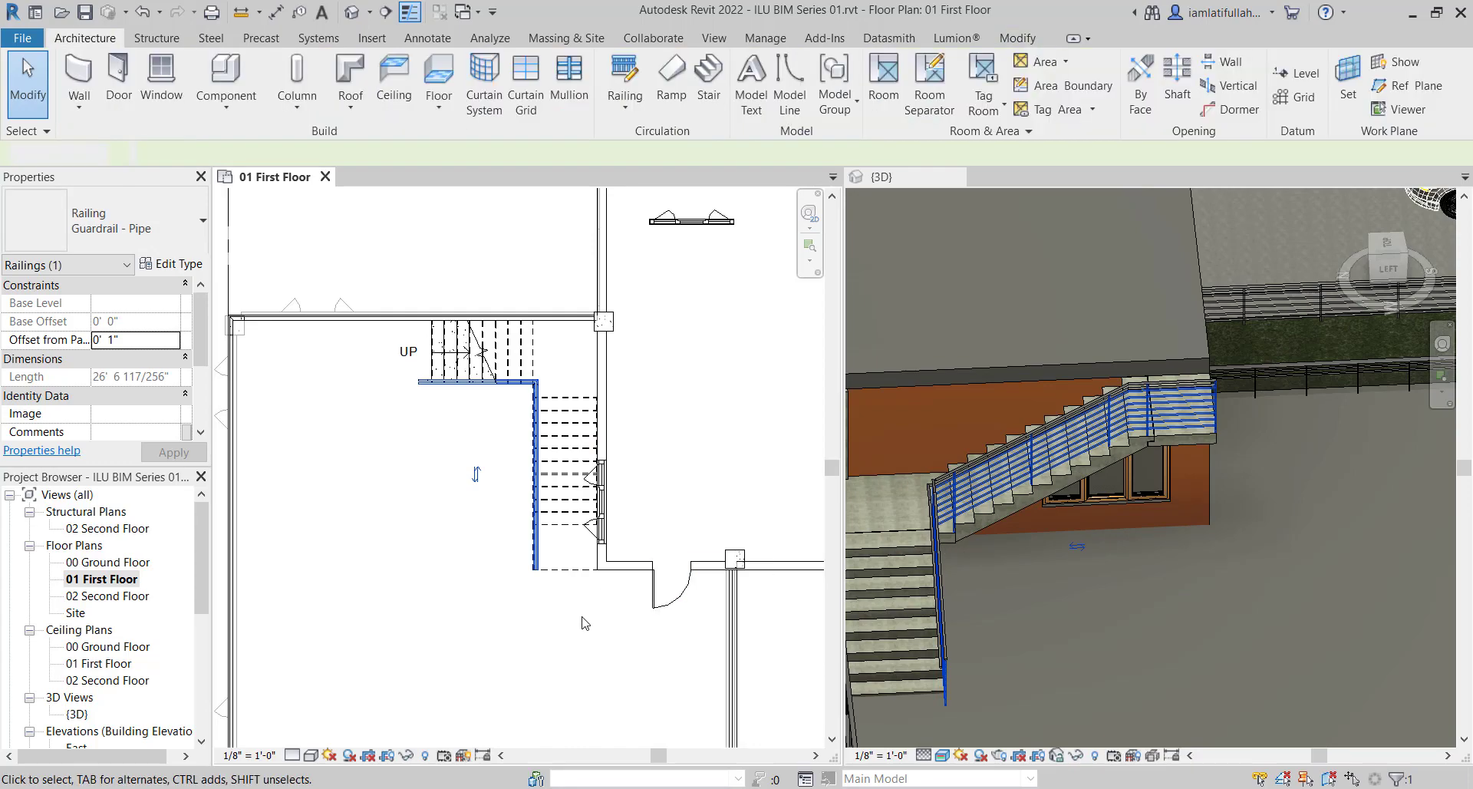
# Inspect the stair's open-side guardrail and the surrounding building from the back-left corner in the 3D view
pyautogui.scroll(-1, 606, 625)
pyautogui.keyDown('shift'); pyautogui.moveTo(1308, 606); pyautogui.dragTo(1203, 603, button='middle'); pyautogui.keyUp('shift')
pyautogui.scroll(-3, 1108, 586)
pyautogui.scroll(-3, 1189, 549)
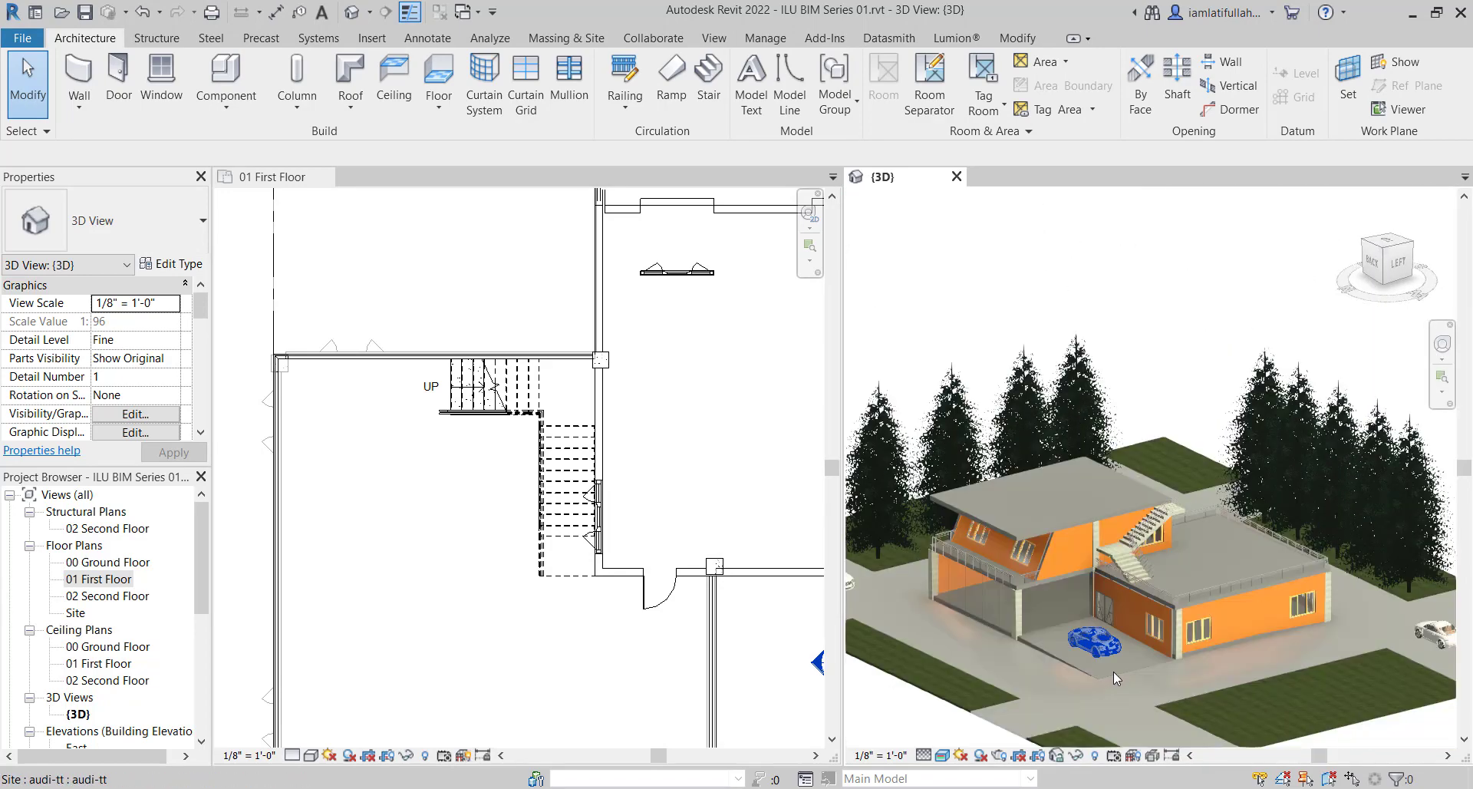
pyautogui.scroll(2, 1113, 671)
pyautogui.scroll(2, 1136, 572)
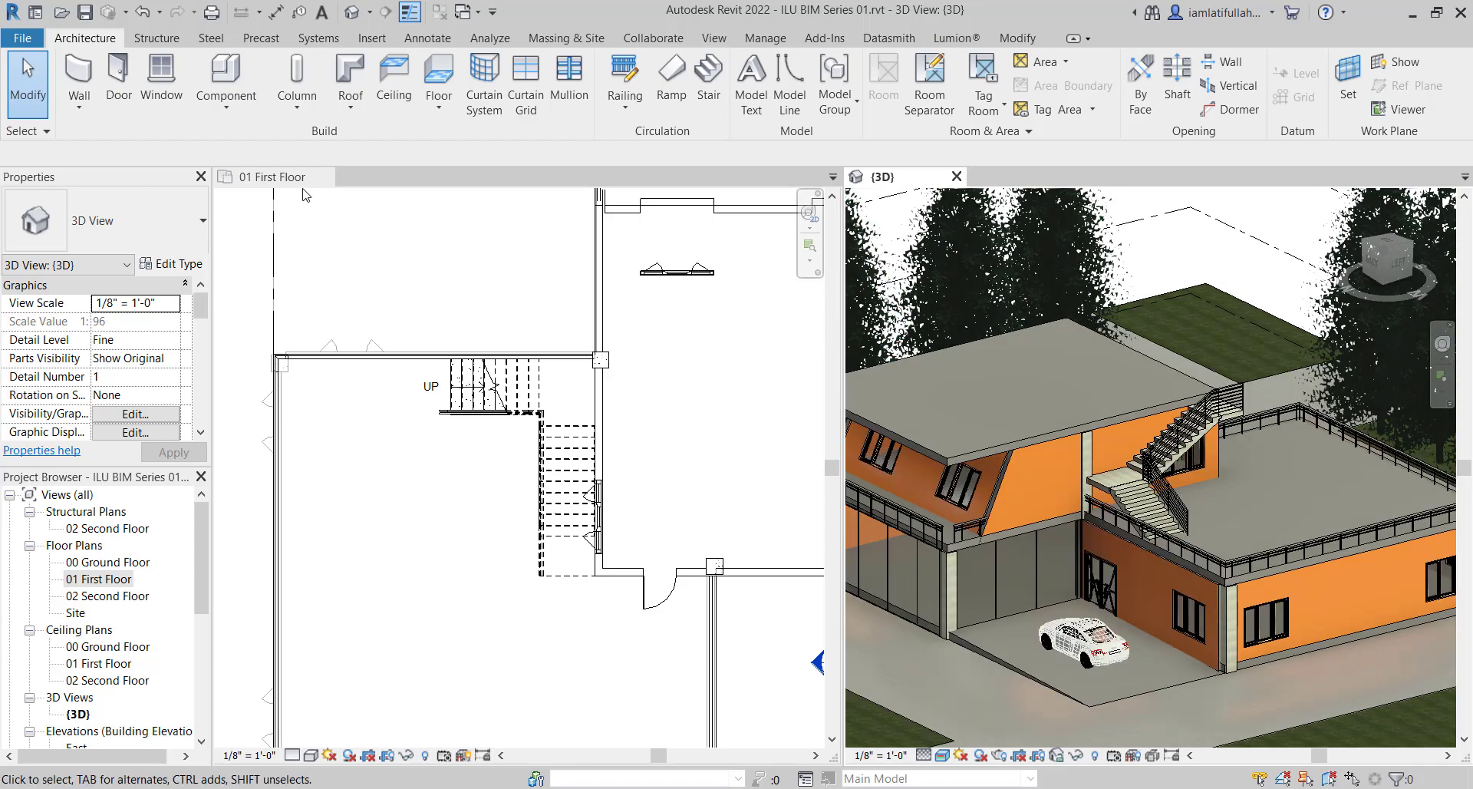
# Close the first-floor plan view and examine the stair with its landing and guardrail in the full-width 3D view
pyautogui.click(326, 176)
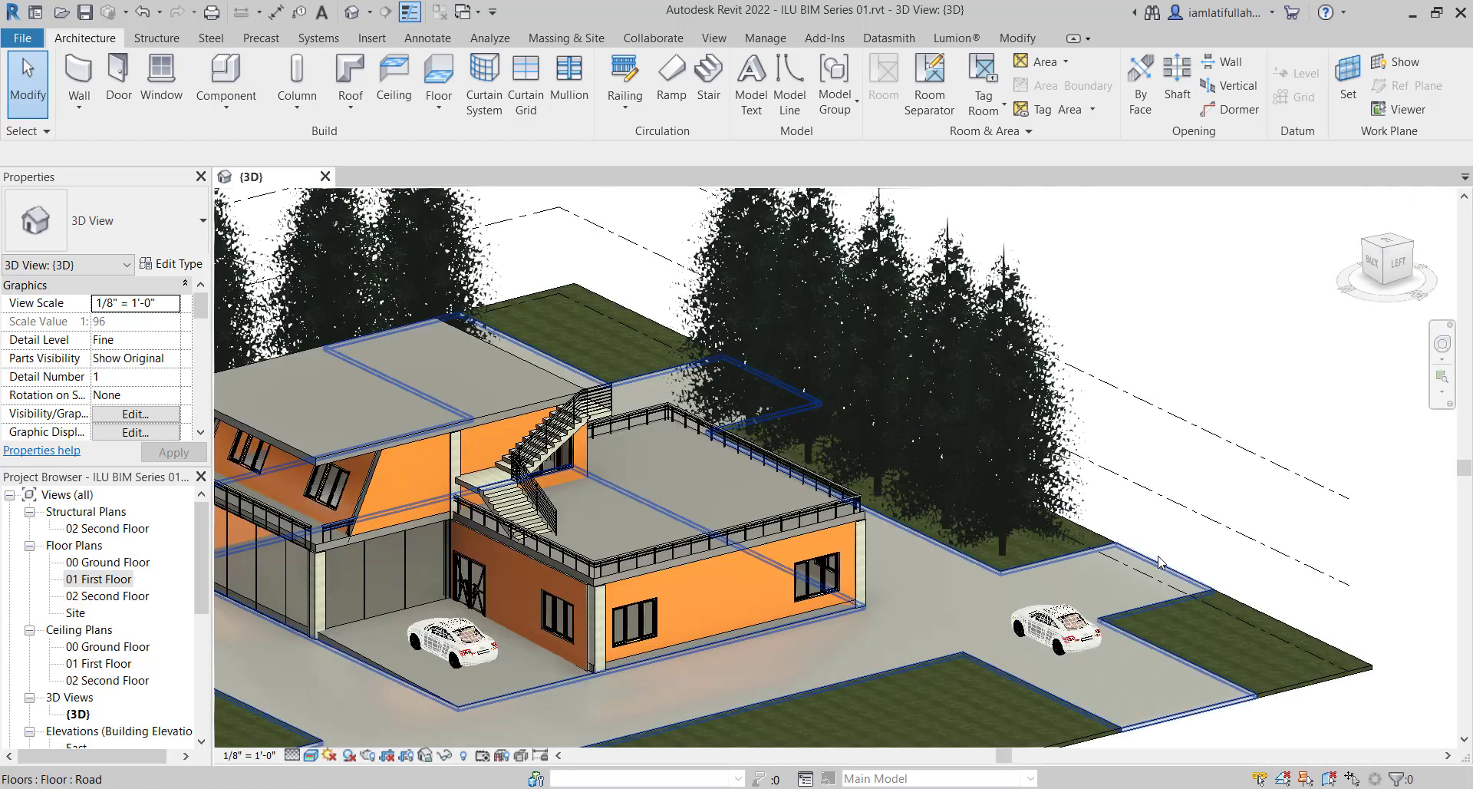
pyautogui.scroll(-1, 1075, 554)
pyautogui.moveTo(1055, 546); pyautogui.dragTo(1283, 537, button='middle')
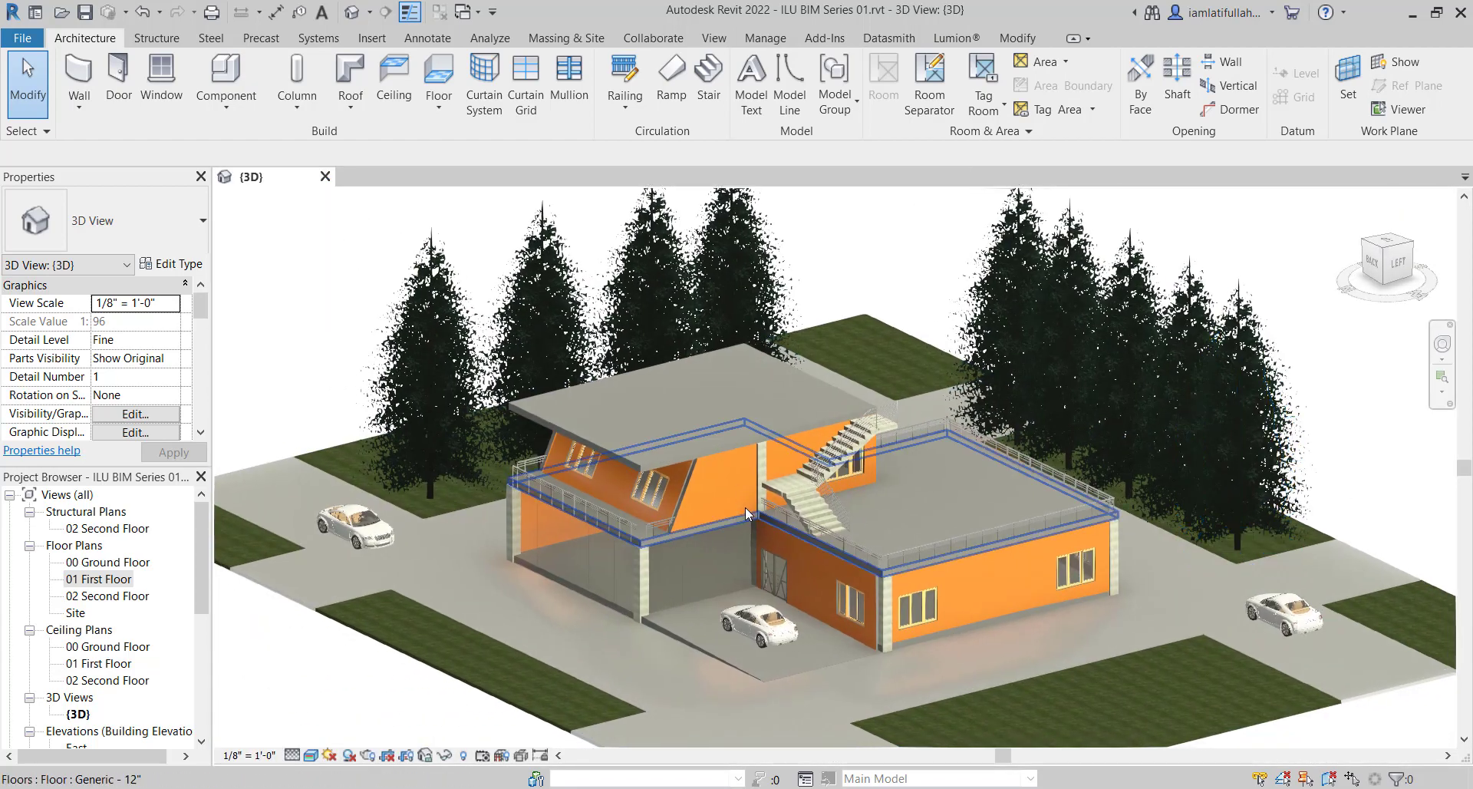
pyautogui.scroll(3, 806, 475)
pyautogui.scroll(3, 811, 473)
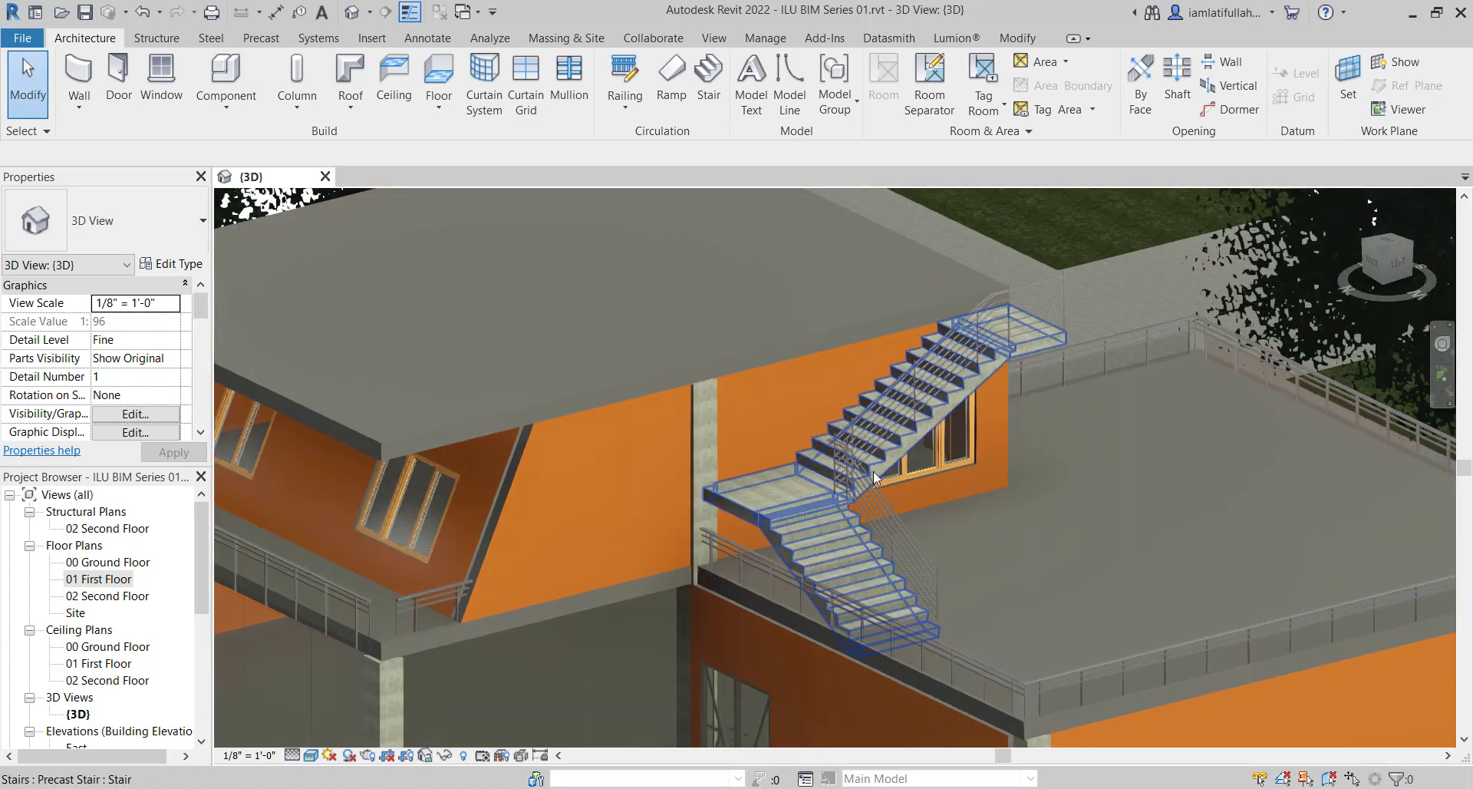
pyautogui.scroll(-1, 824, 503)
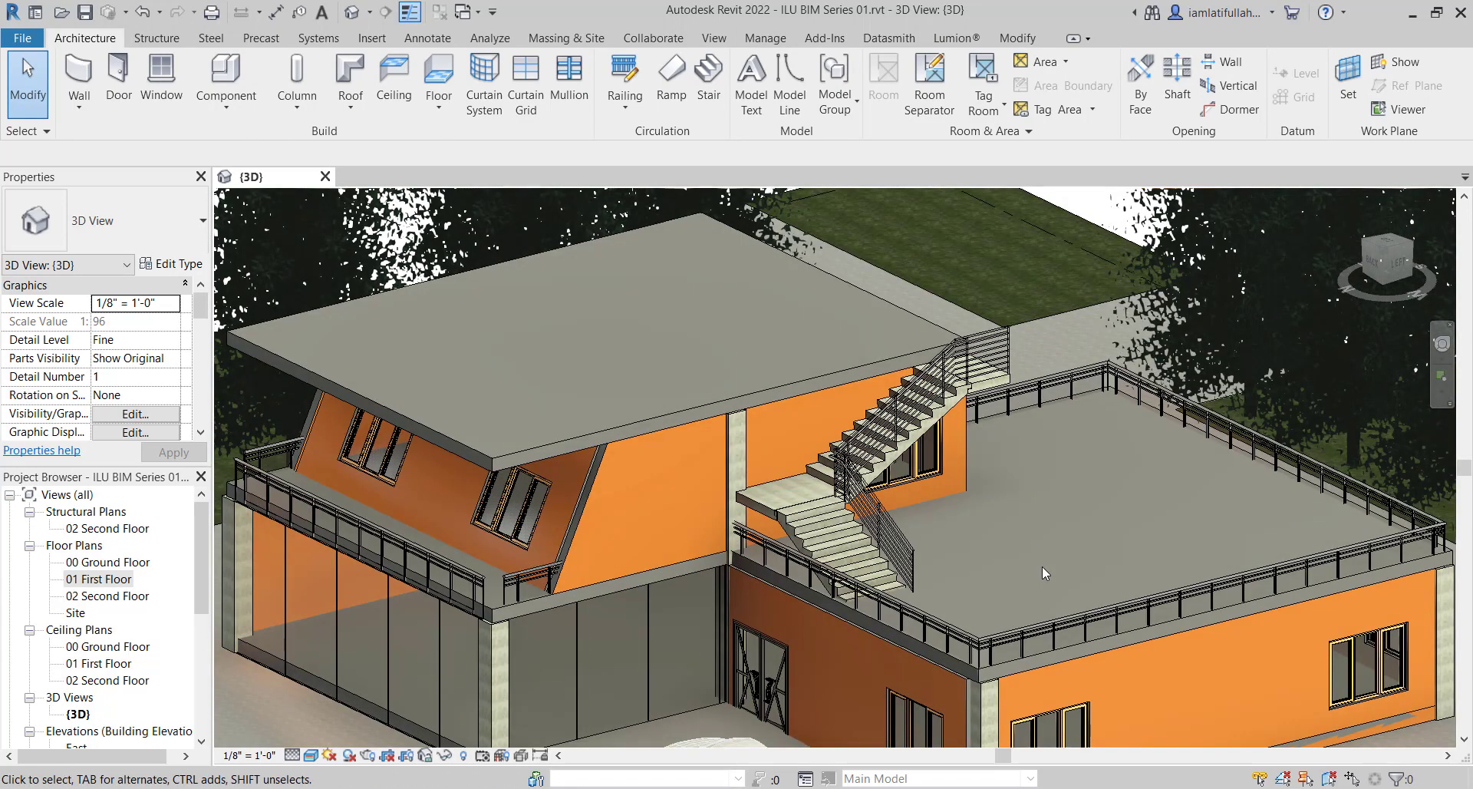